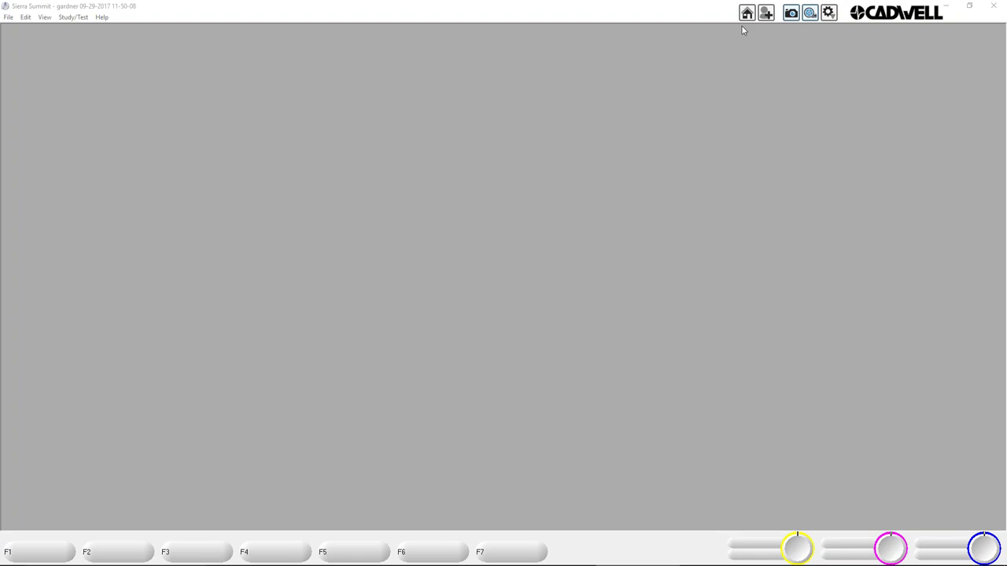
From the desktop's Cadwell Software folder, go to the Summit v3.0.381 Ultrasound folder and view the Cadwell Ultrasound Installation Instructions PDF
mouse_move(512, 562)
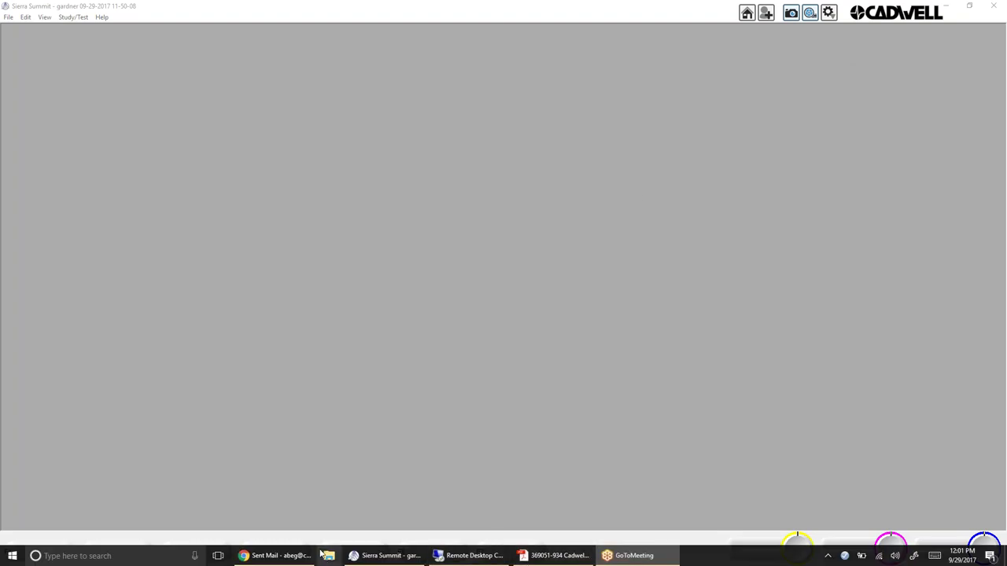
key(super+d)
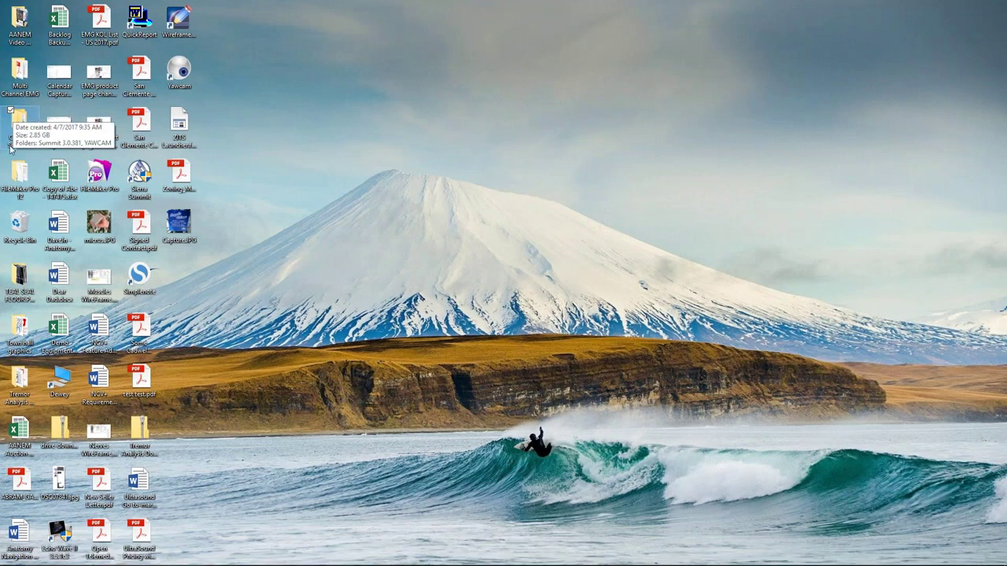
double_click(19, 128)
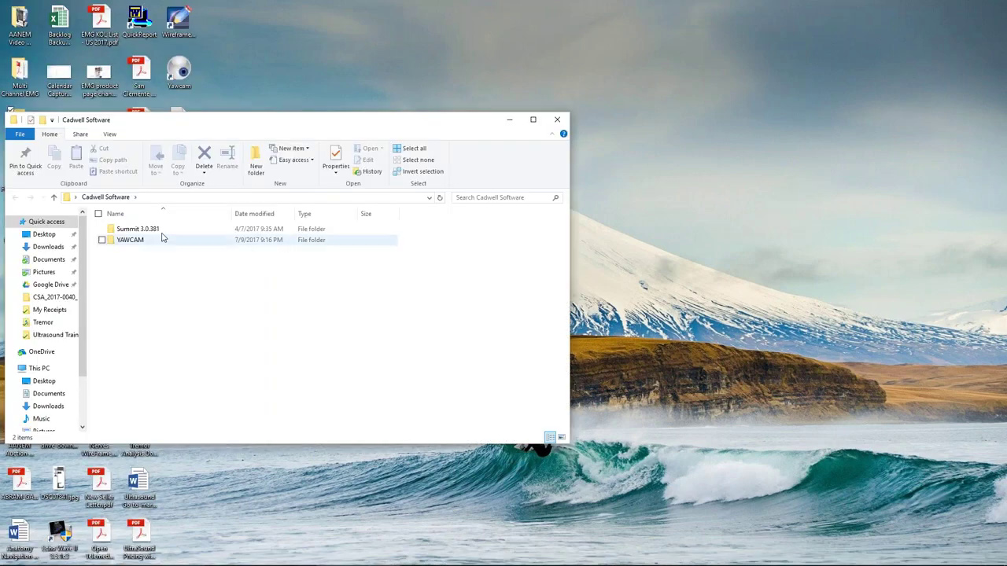
double_click(158, 230)
double_click(157, 230)
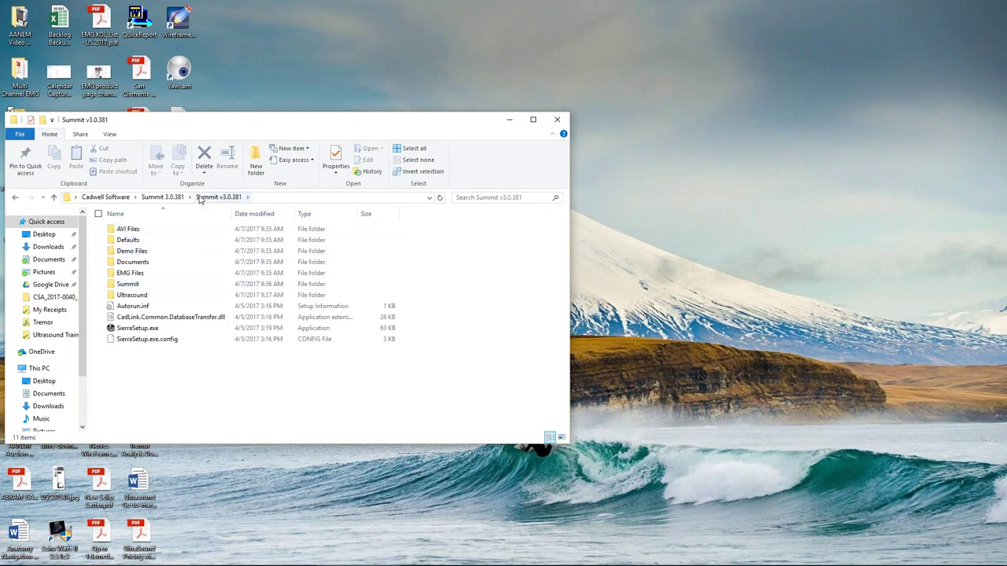
double_click(132, 296)
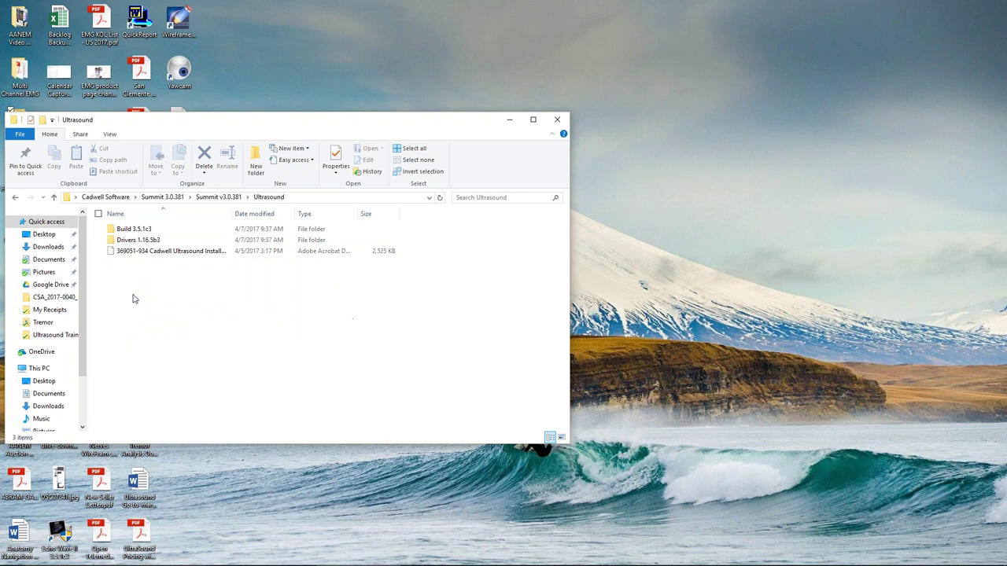
double_click(184, 251)
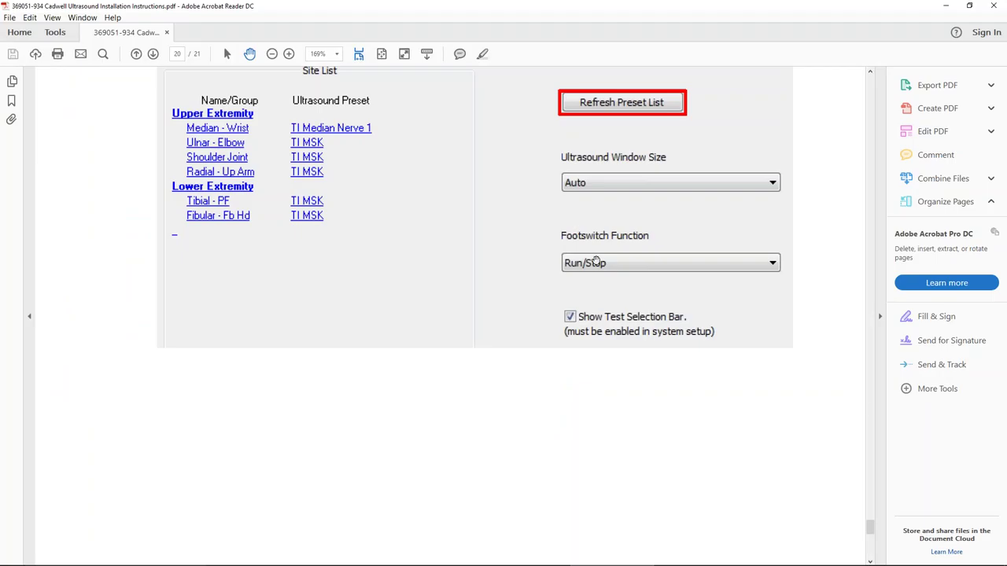
click(946, 7)
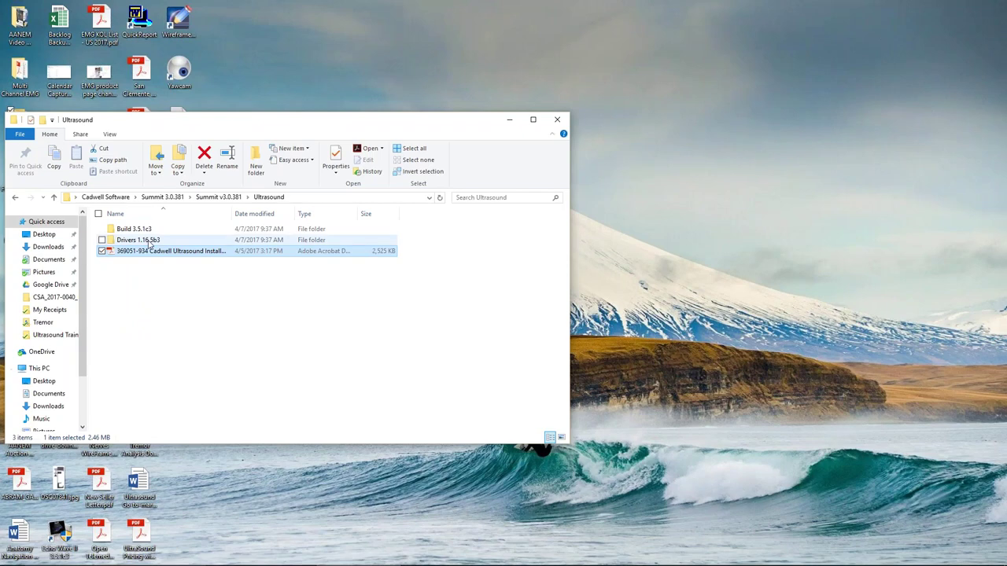
View the installer files in the Drivers 1.16.5b3 folder and in the Build 3.5.1c3 folder
double_click(150, 244)
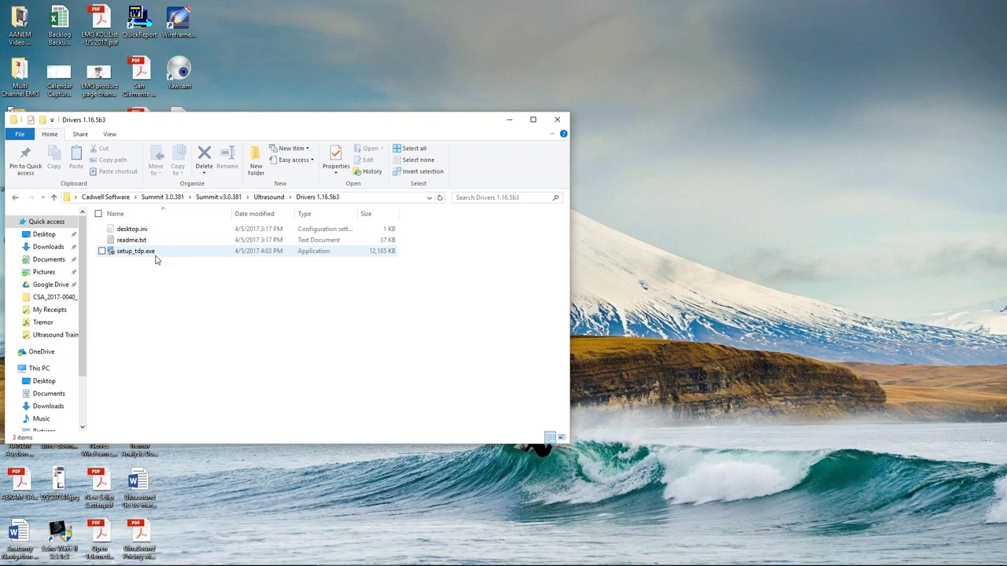
click(226, 198)
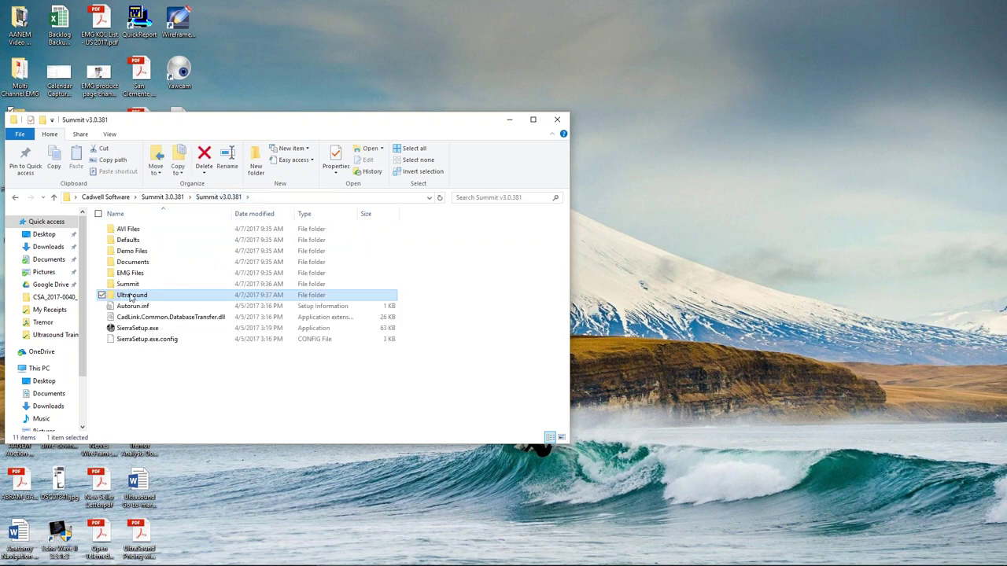
double_click(130, 297)
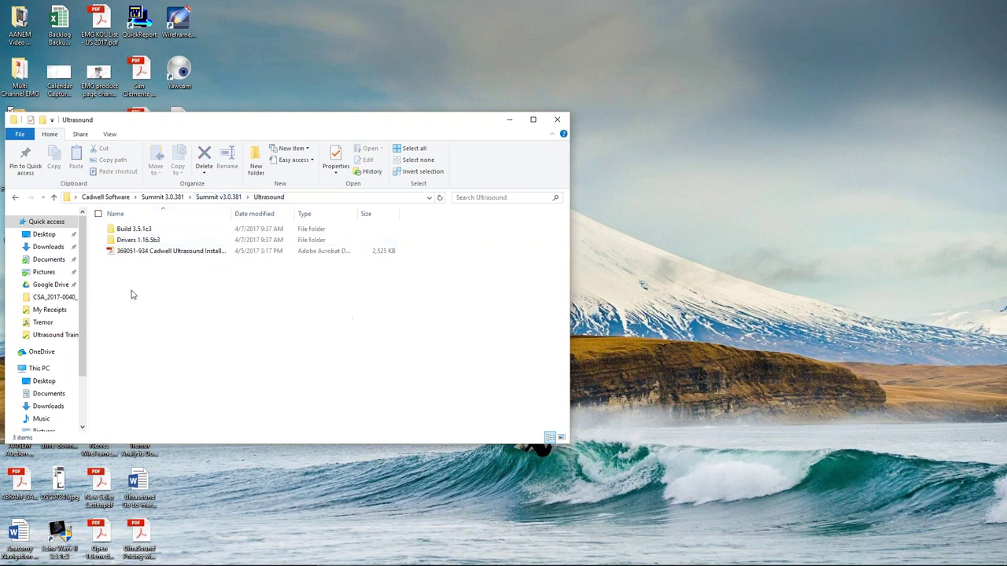
double_click(143, 231)
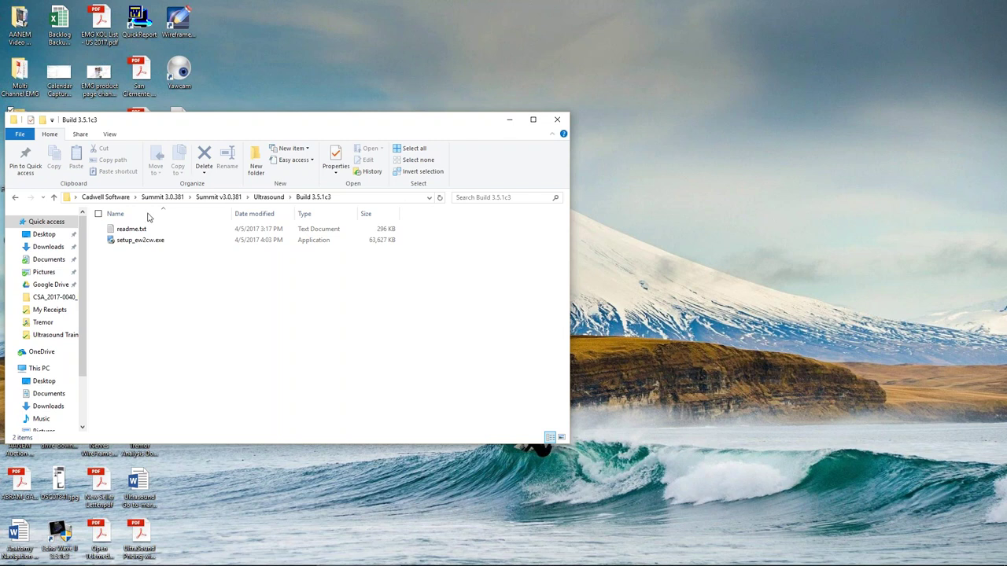
Switch to the installation instructions PDF in Adobe Acrobat Reader, review pages 20 back to 15, and show the hidden system tray icons
mouse_move(354, 559)
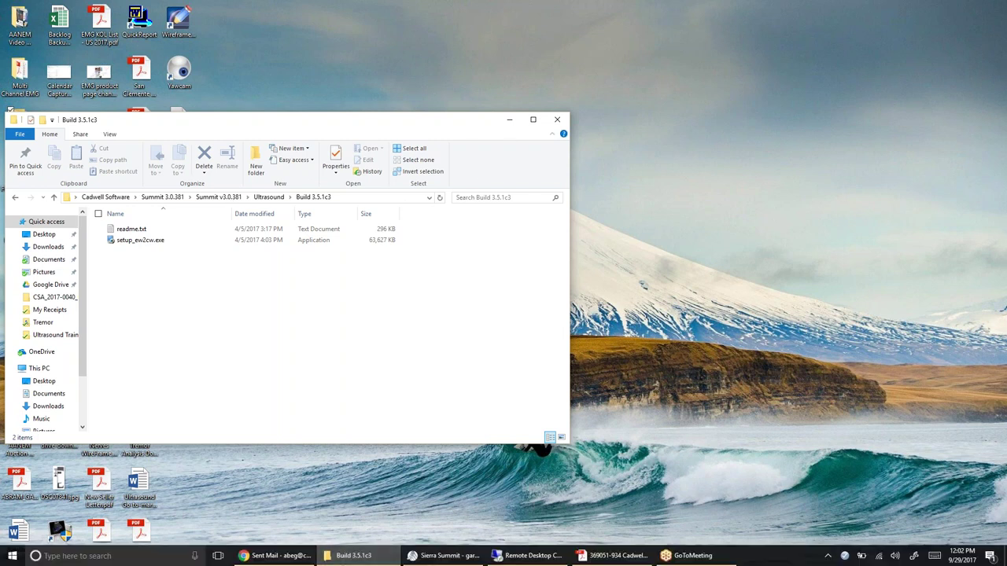
click(628, 558)
scroll(315, 207, up, 2)
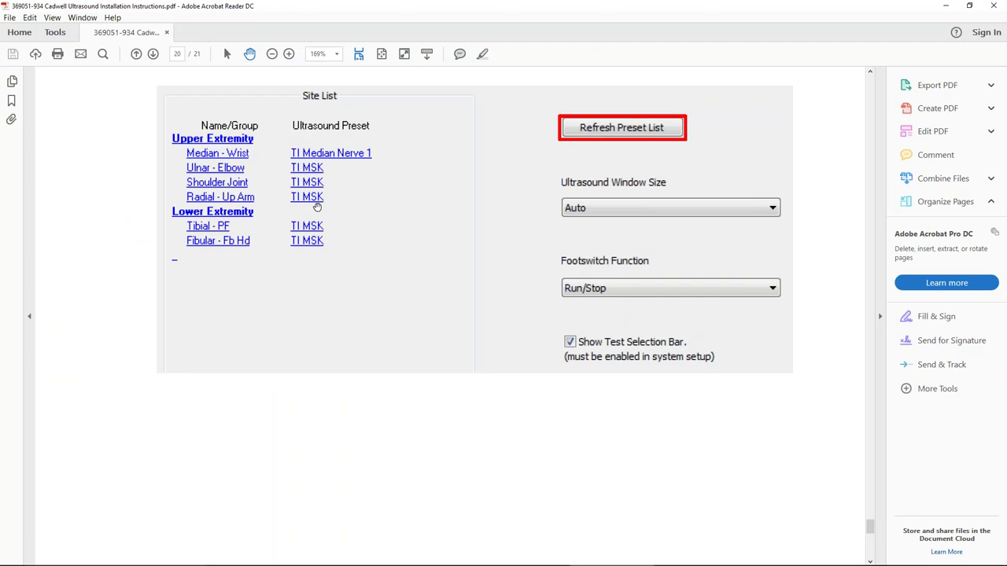
scroll(315, 207, up, 15)
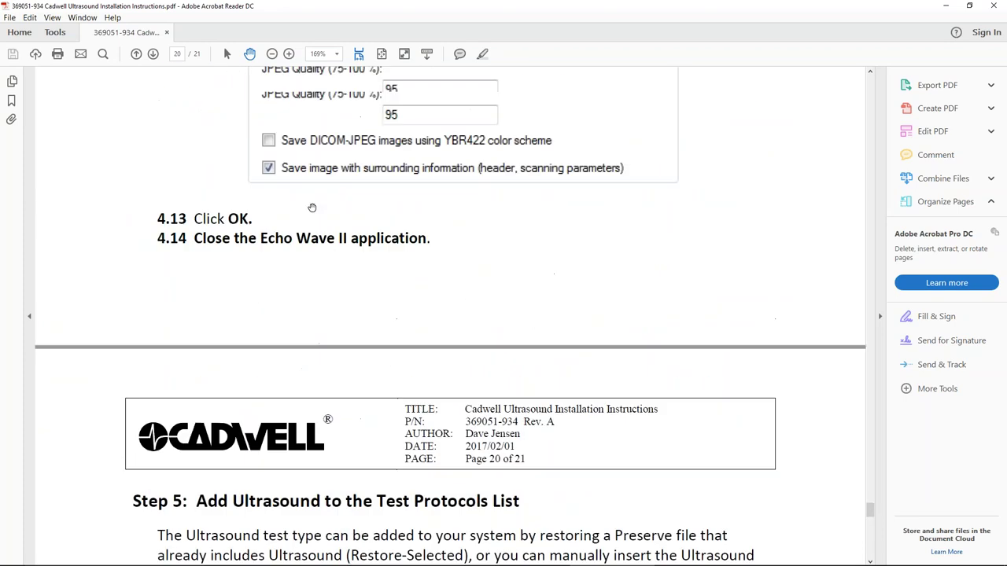
scroll(312, 205, up, 15)
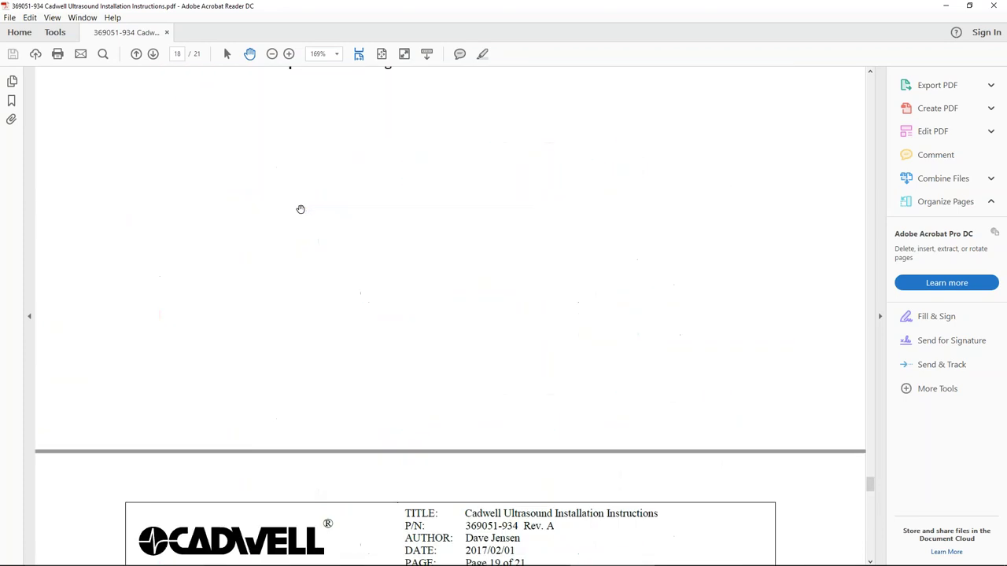
scroll(300, 209, up, 15)
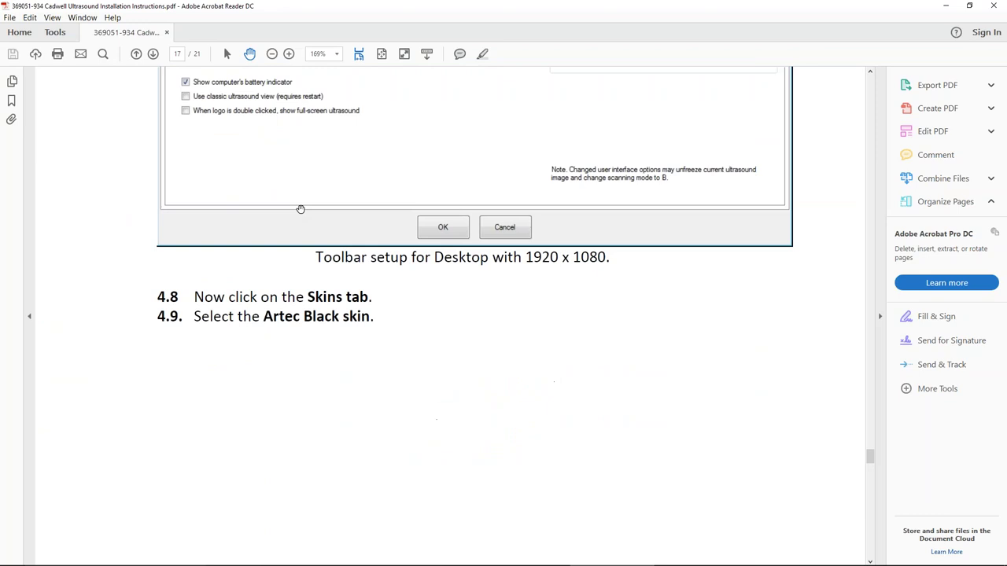
scroll(300, 208, up, 15)
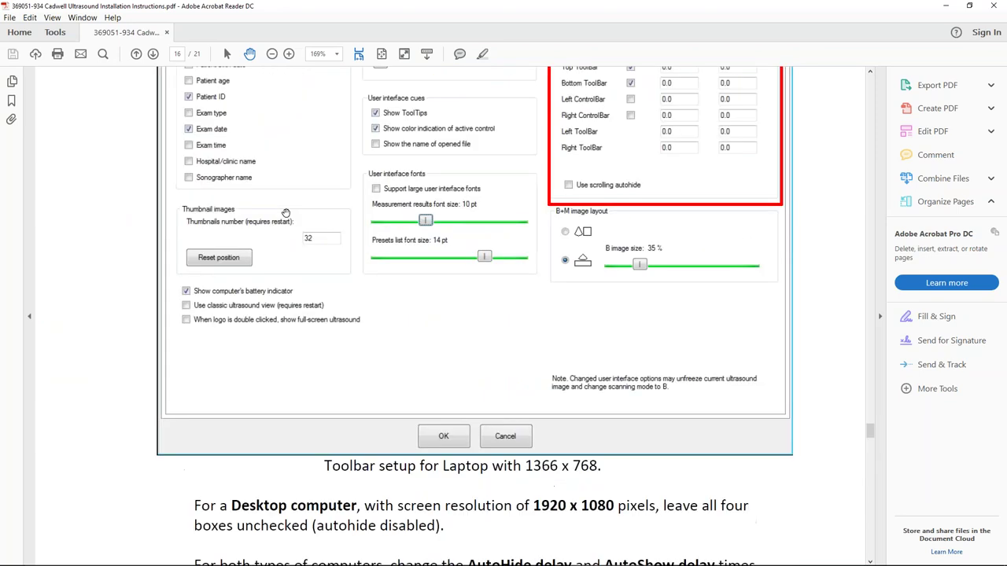
scroll(260, 215, up, 15)
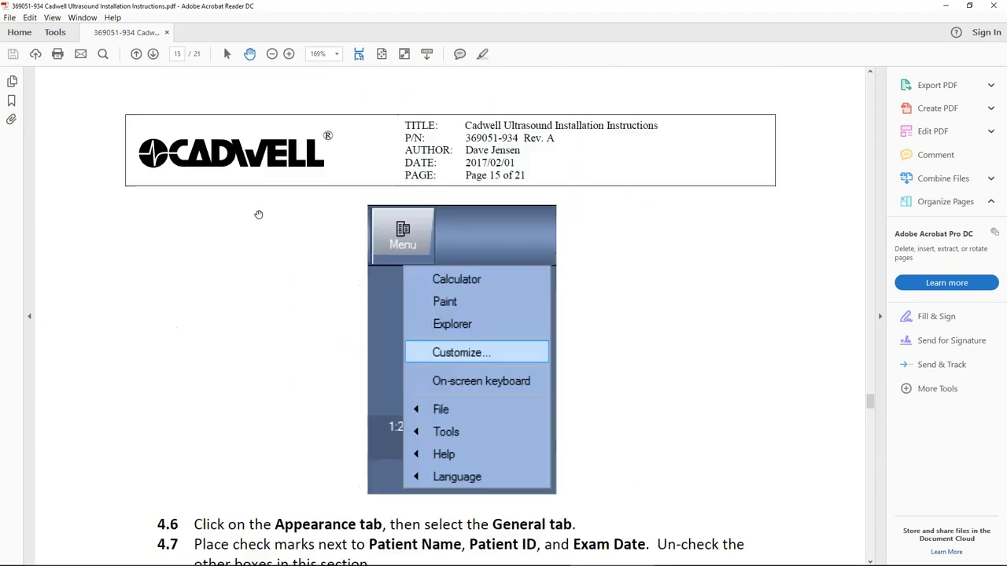
mouse_move(832, 560)
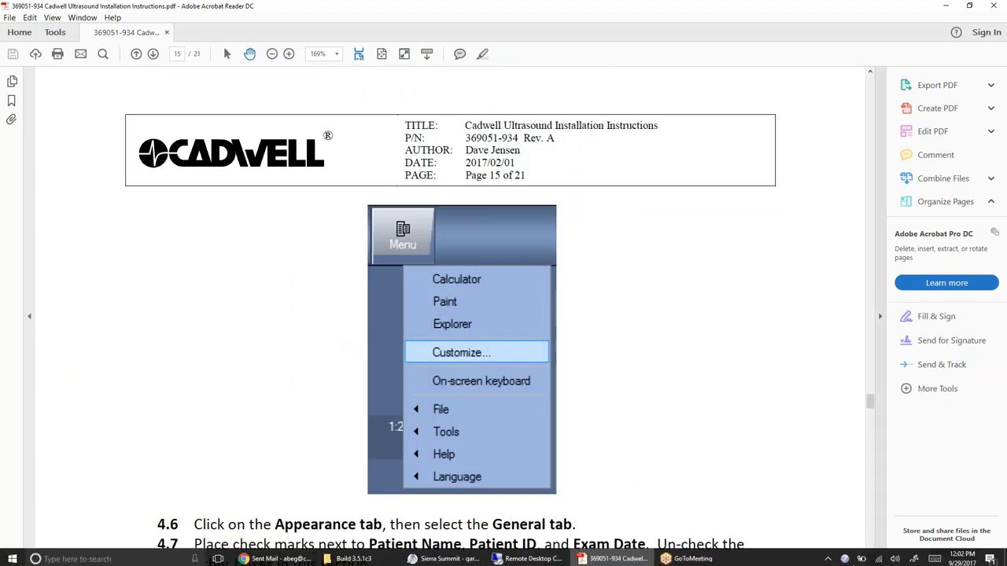
click(830, 558)
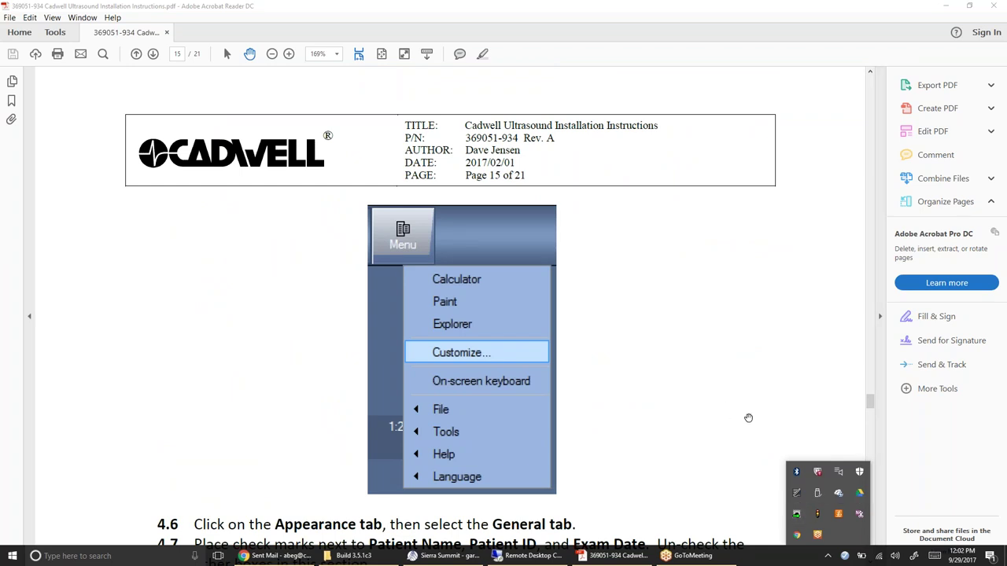
Review the driver package selection on page 3 of the instructions and the MicrUs USB connection diagram on page 13
click(871, 406)
drag(871, 407, 856, 144)
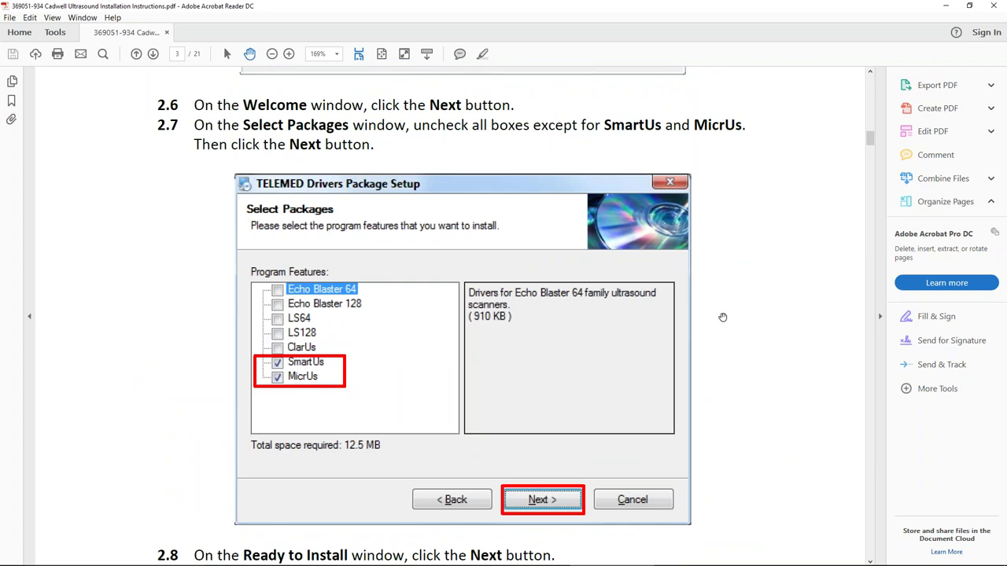
scroll(723, 317, down, 3)
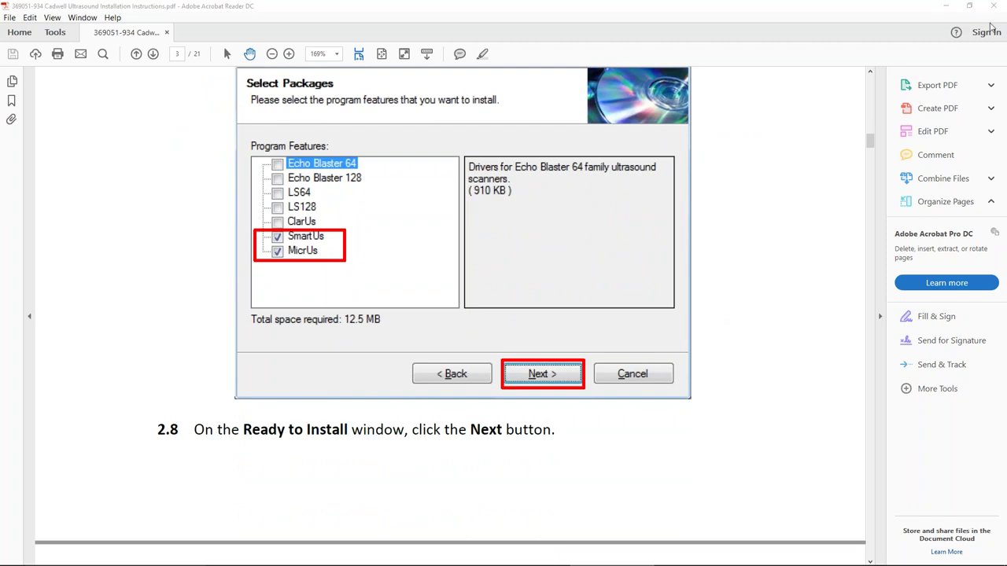
drag(869, 141, 900, 380)
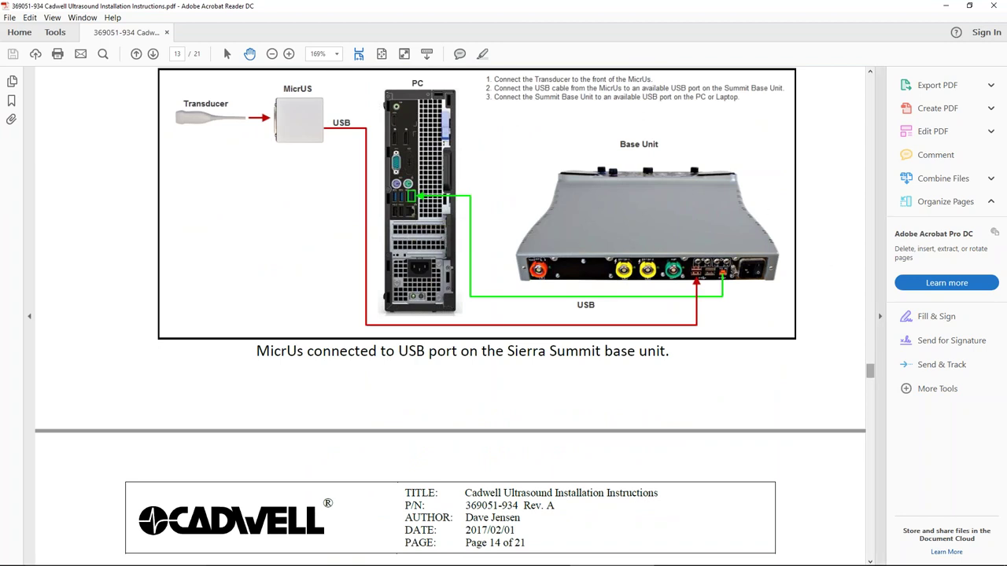
drag(870, 374, 870, 434)
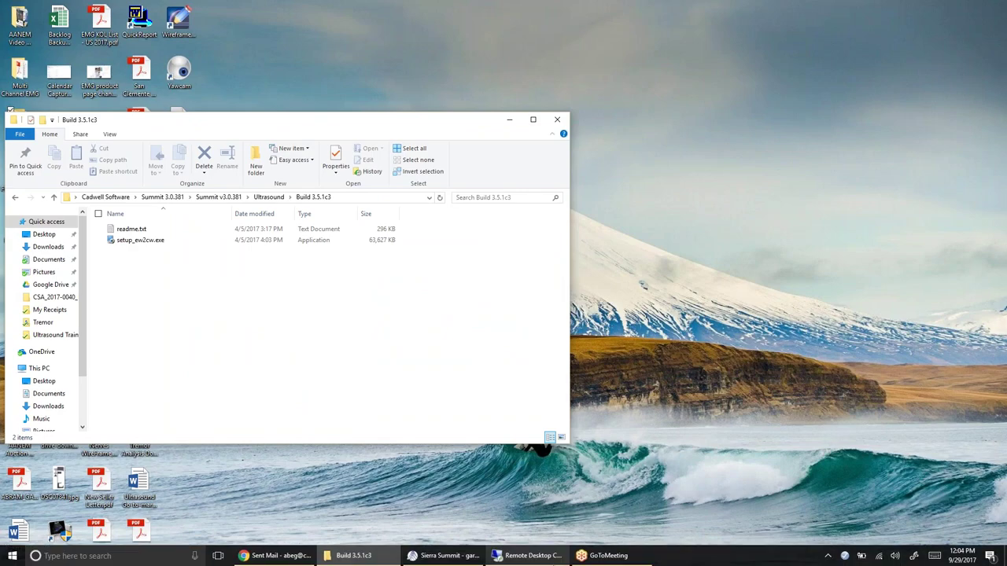
Switch to Sierra Summit and check the status of the Ultrasound software option in the About information
click(425, 556)
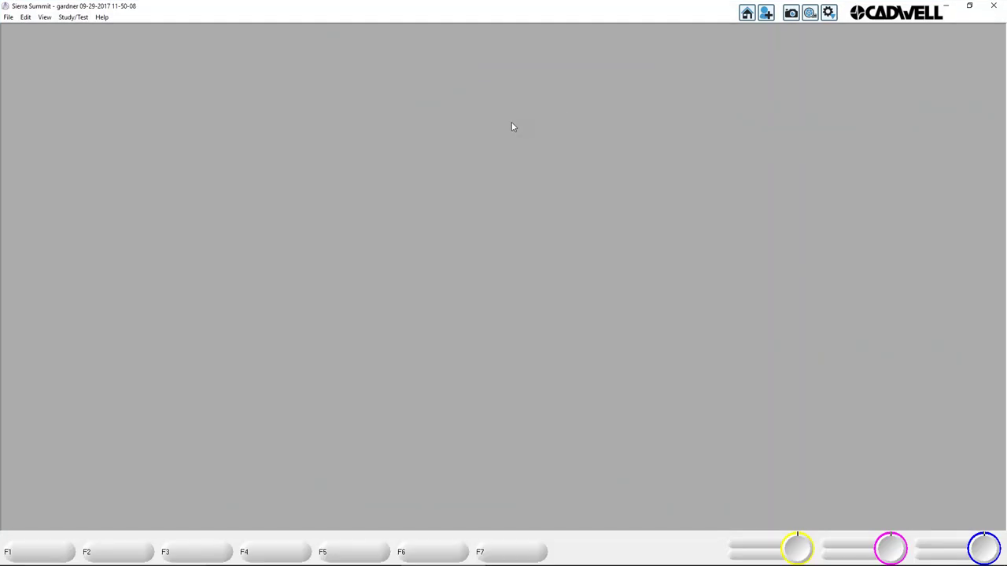
click(103, 17)
click(49, 148)
mouse_move(654, 338)
mouse_down()
mouse_move(658, 354)
mouse_move(658, 334)
mouse_up()
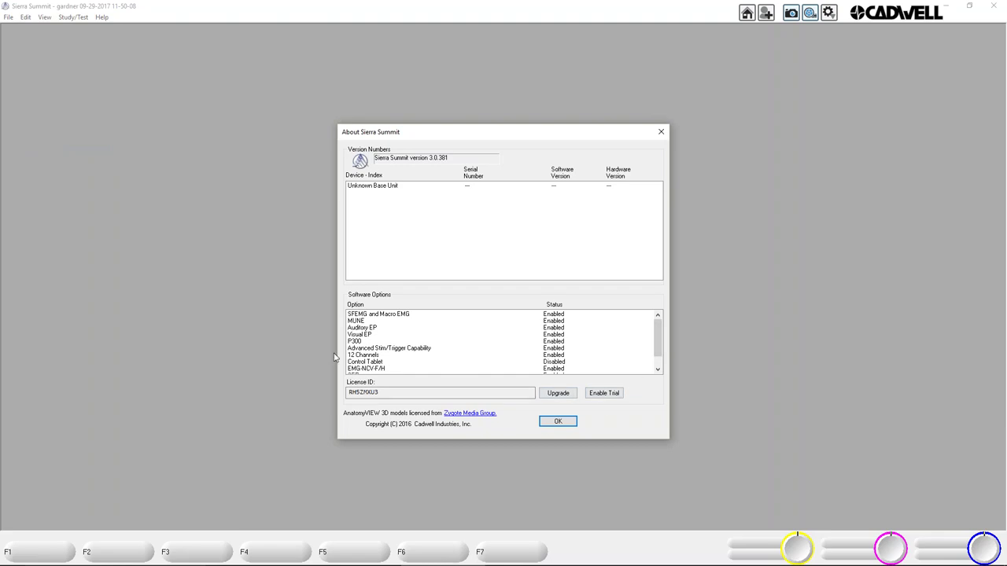
drag(657, 338, 658, 367)
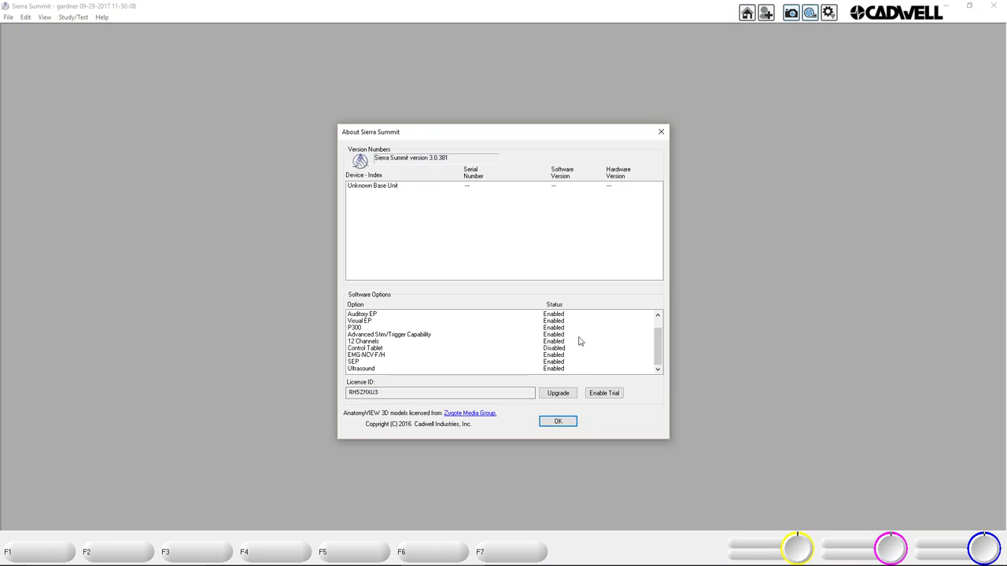
click(661, 132)
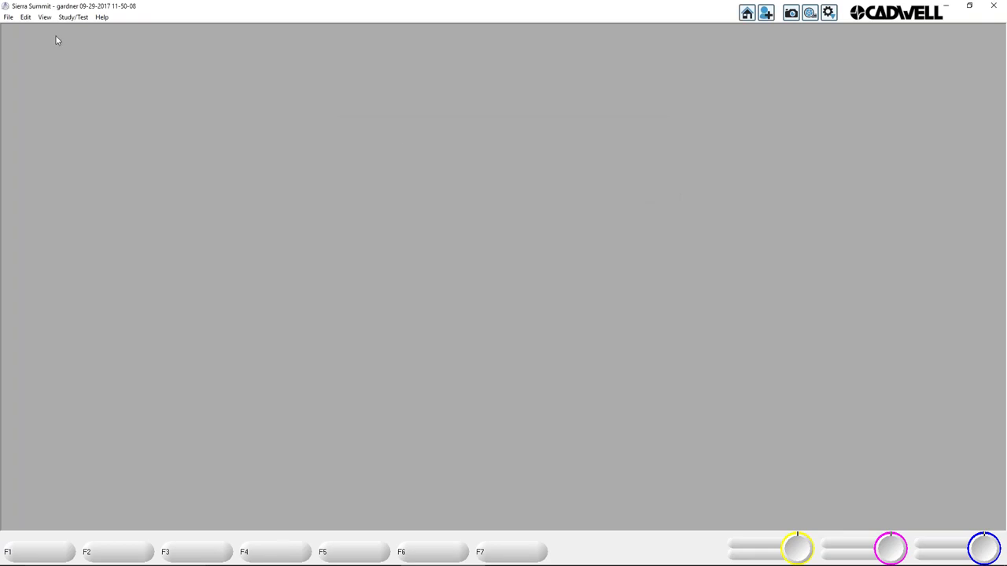
Open the test protocol setup and view the test types available for insertion at SEP Lower, including Ultrasound and Ultrasound-Concurrent
click(31, 19)
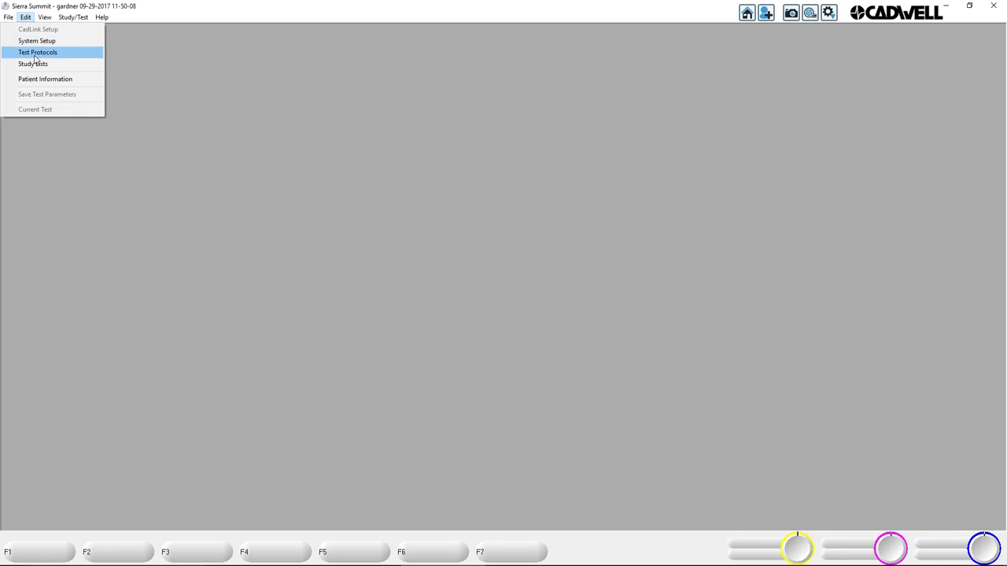
click(34, 53)
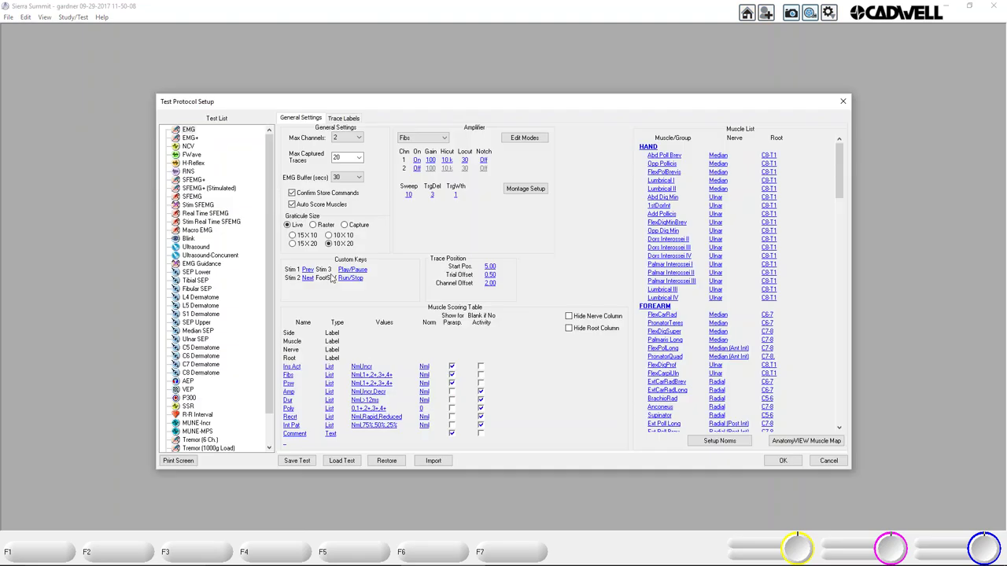
right_click(202, 272)
mouse_move(234, 343)
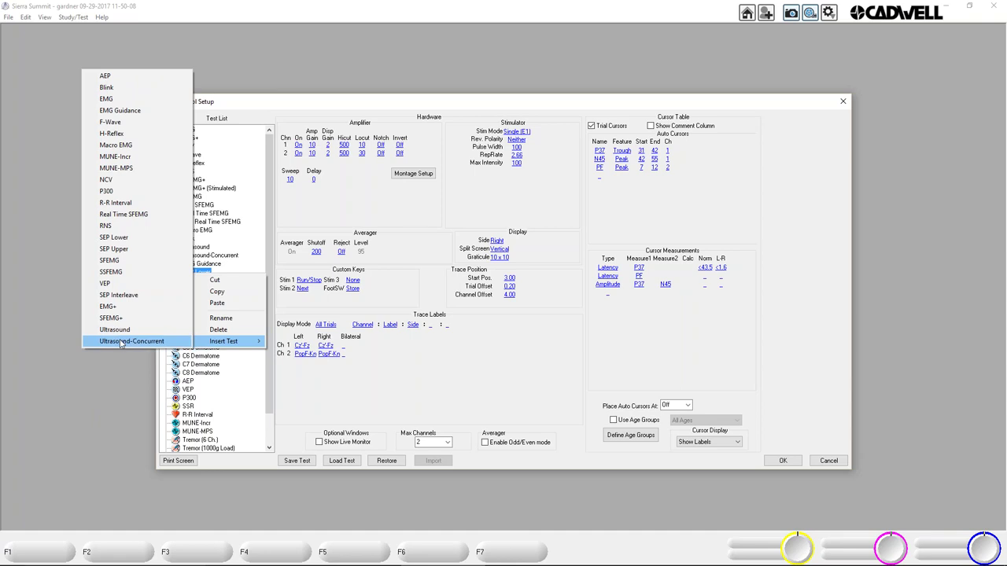
click(353, 397)
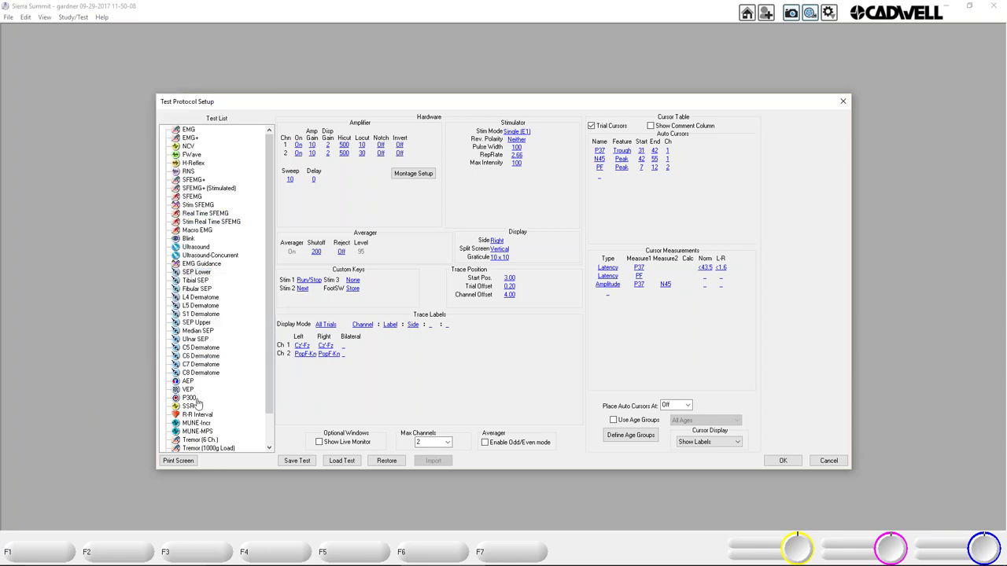
Open the Ultrasound test protocol and view the ultrasound presets available for a new entry in the site list
click(203, 248)
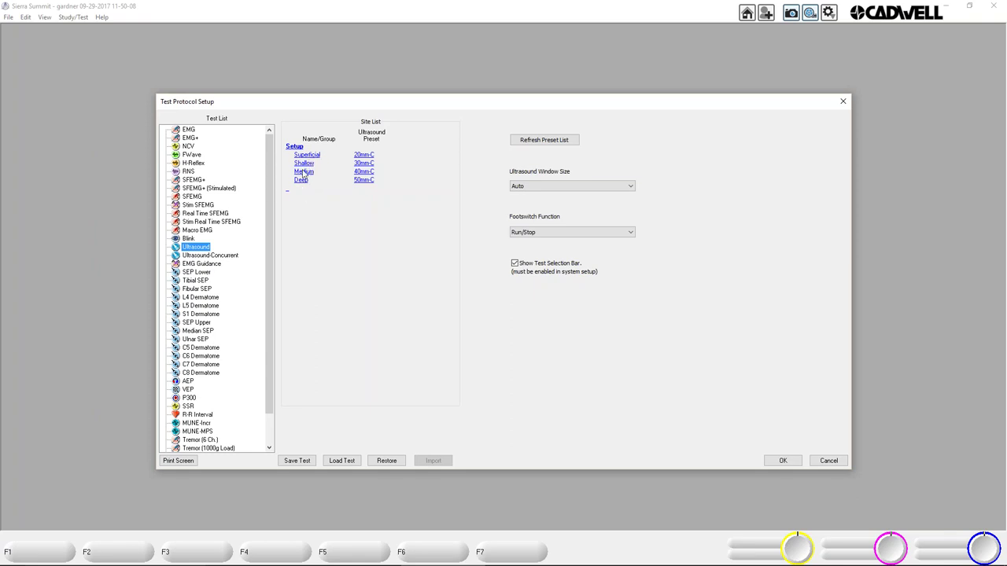
double_click(300, 191)
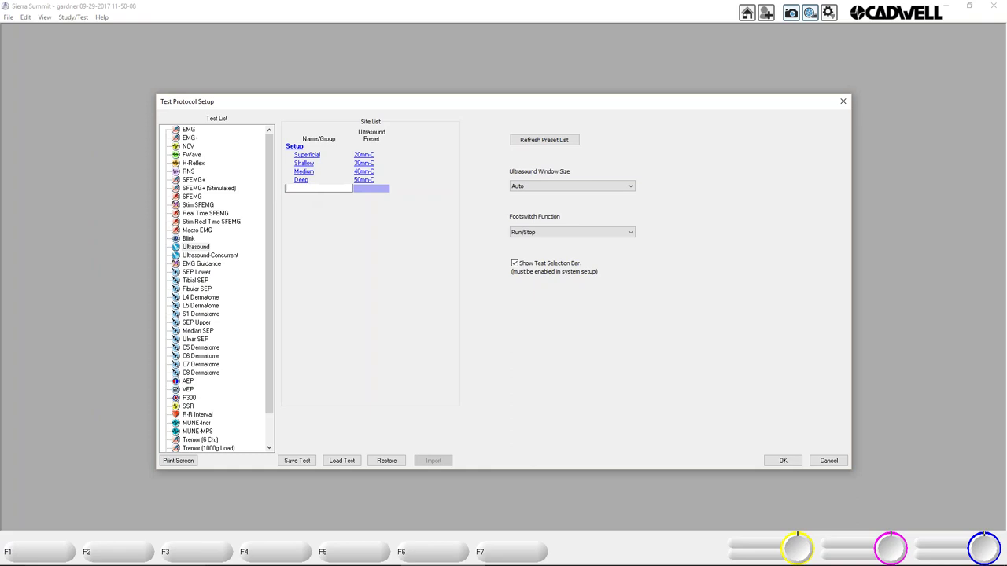
click(370, 191)
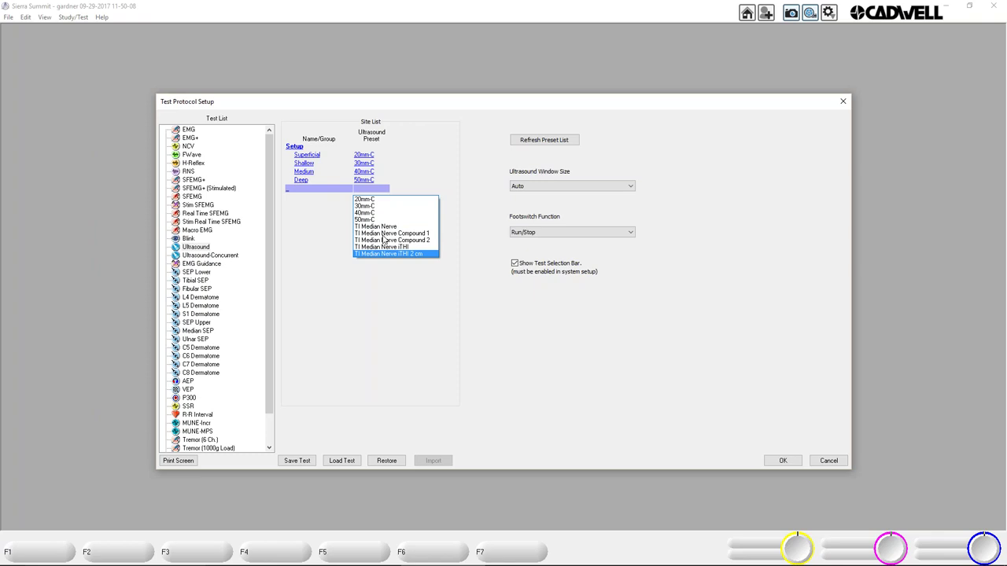
click(325, 232)
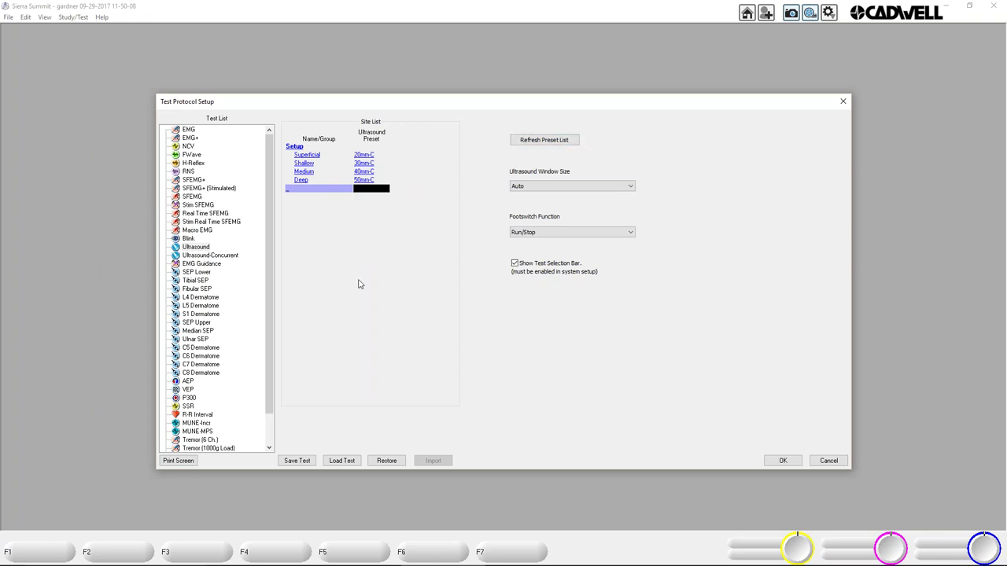
click(373, 202)
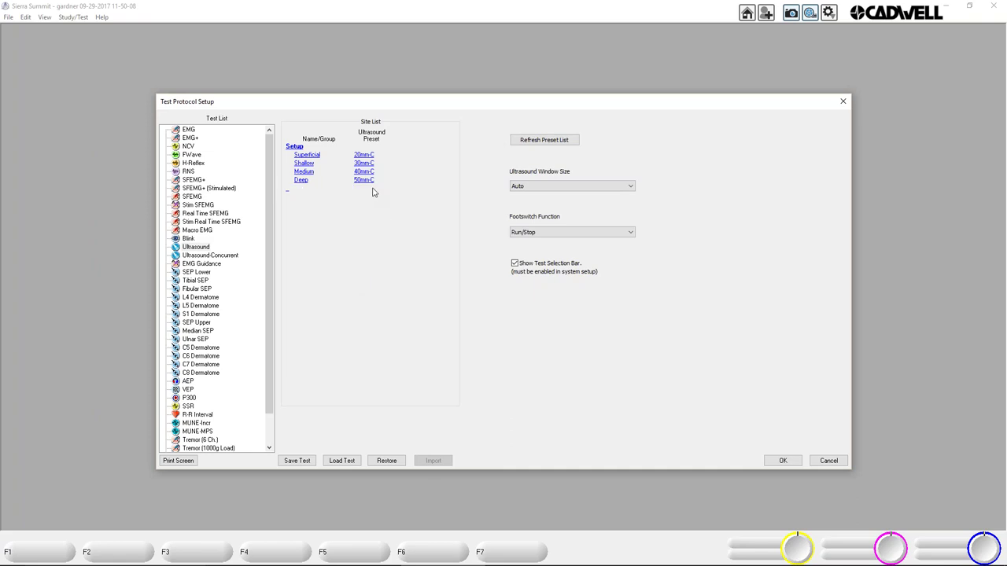
click(289, 194)
click(343, 188)
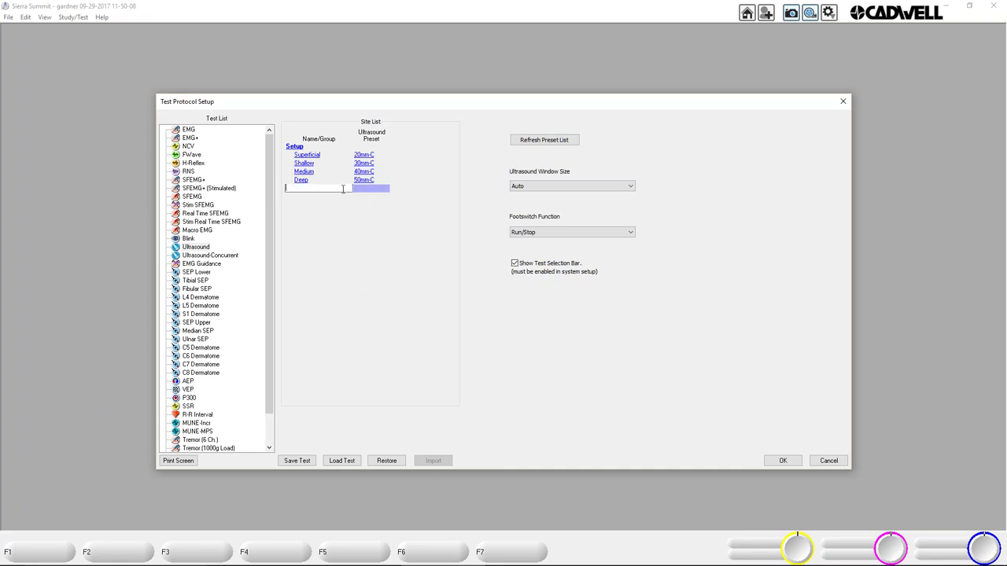
click(372, 191)
click(372, 191)
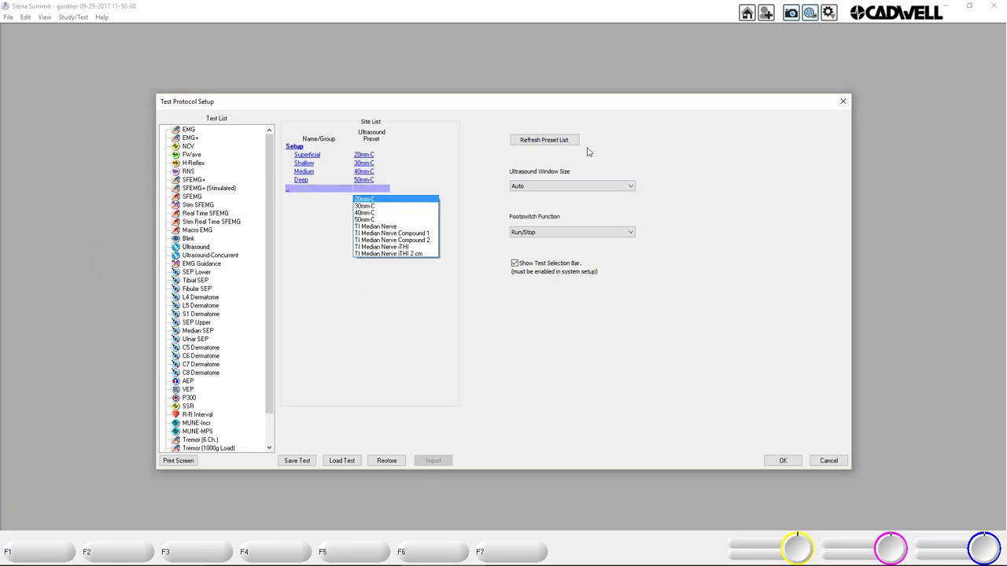
Refresh the ultrasound preset list and review the presets offered for the new site entry
click(549, 143)
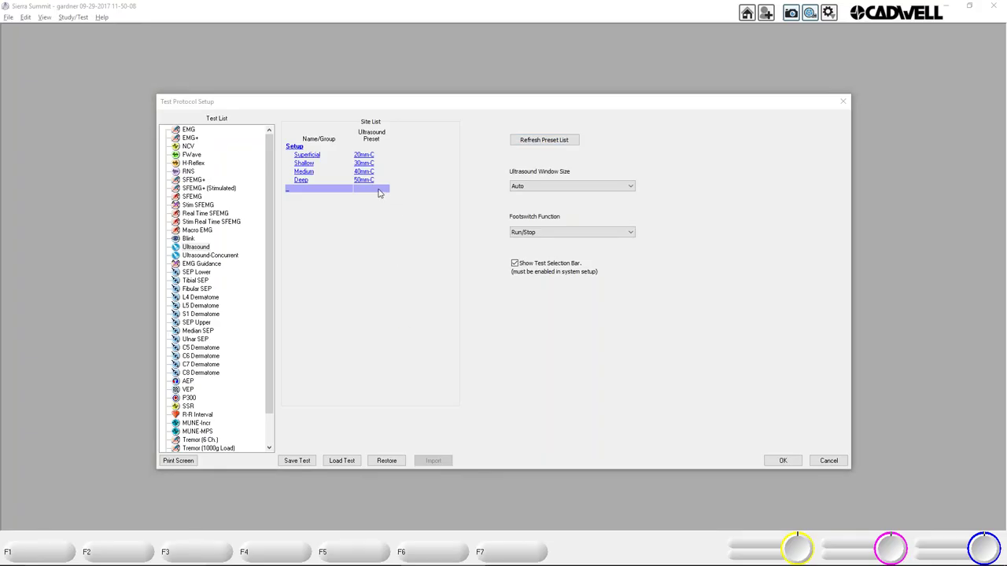
click(378, 191)
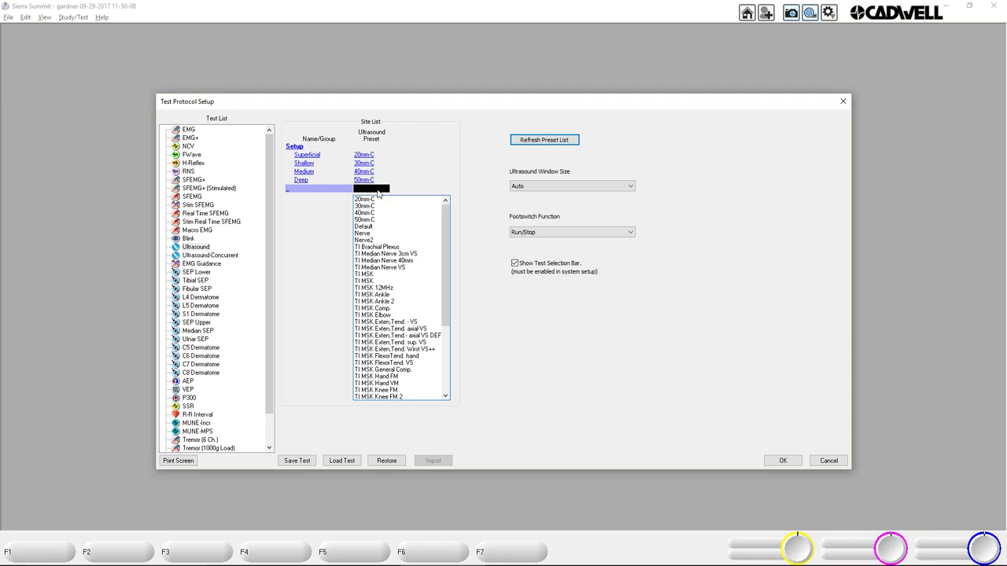
click(425, 183)
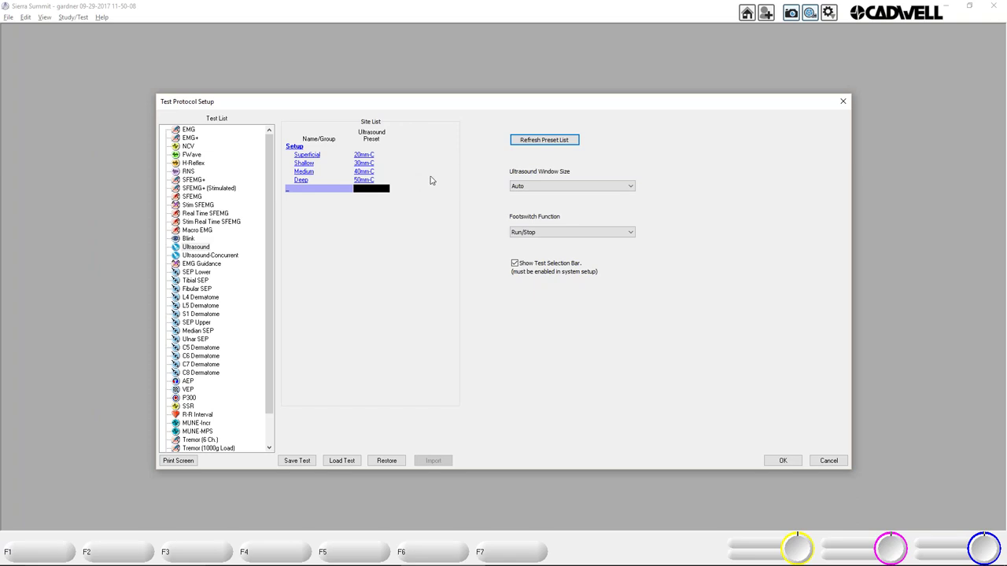
click(373, 190)
scroll(455, 321, down, 5)
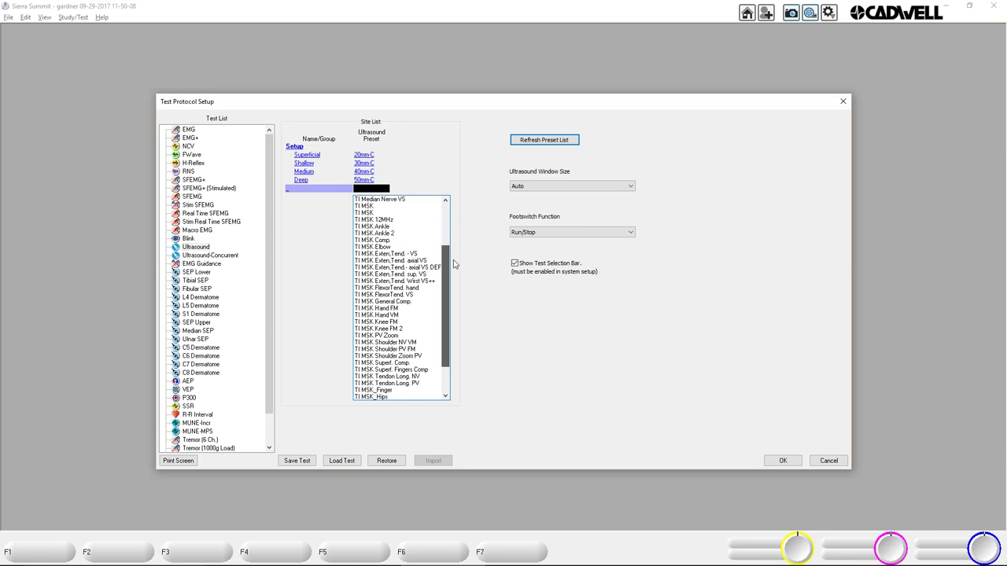
scroll(451, 208, up, 6)
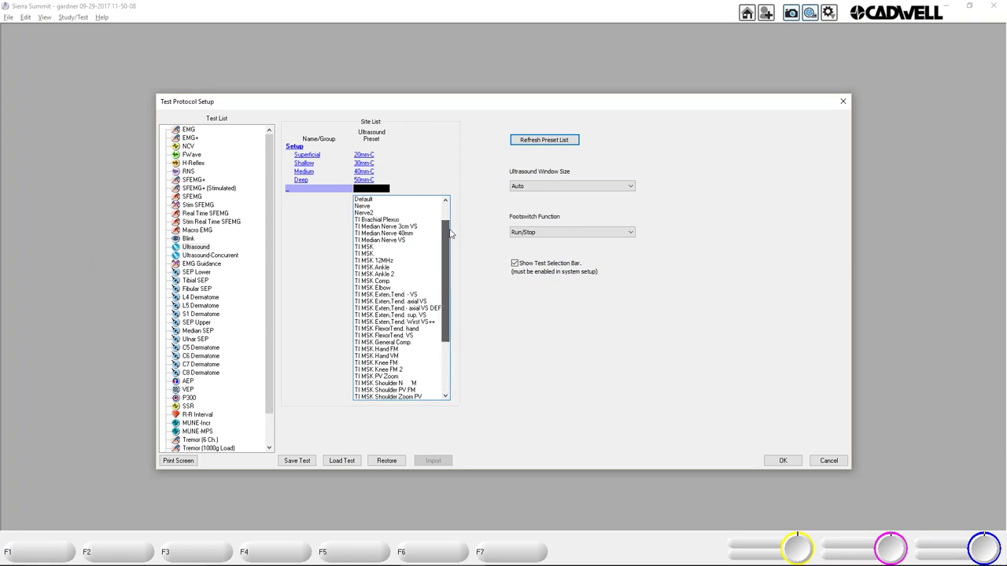
scroll(451, 208, down, 3)
scroll(451, 209, up, 3)
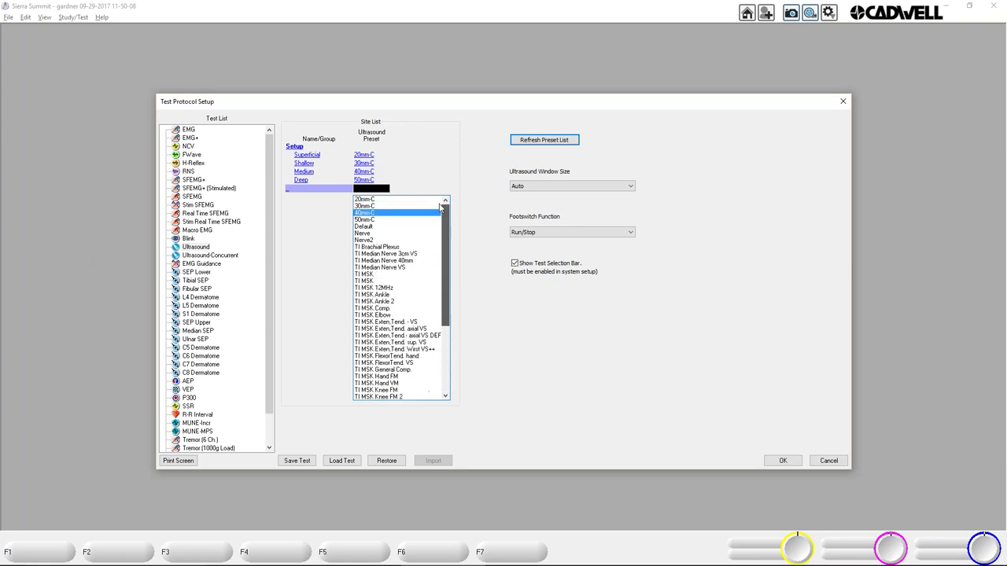
click(321, 236)
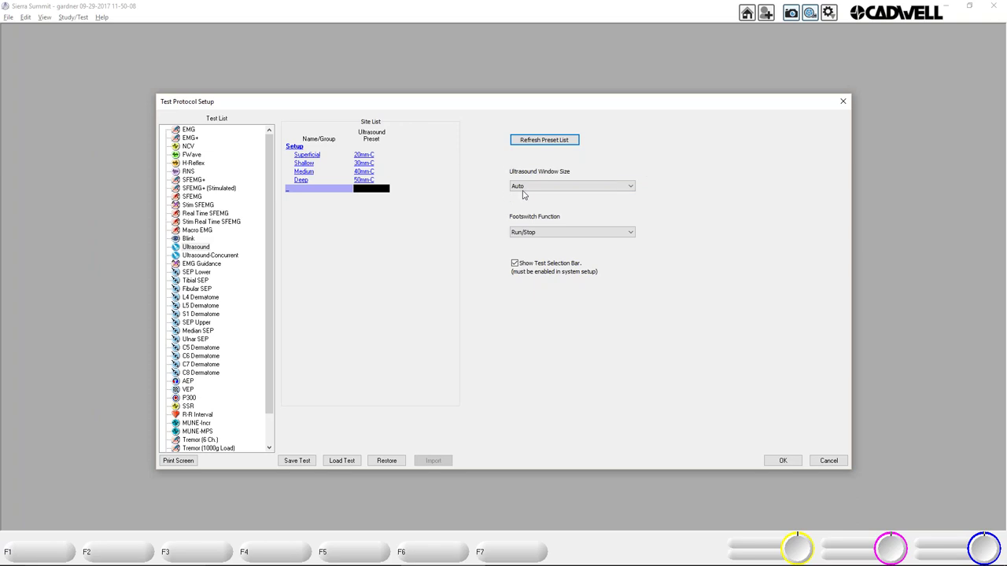
Review the available Ultrasound Window Size and Footswitch Function options without changing them
click(635, 190)
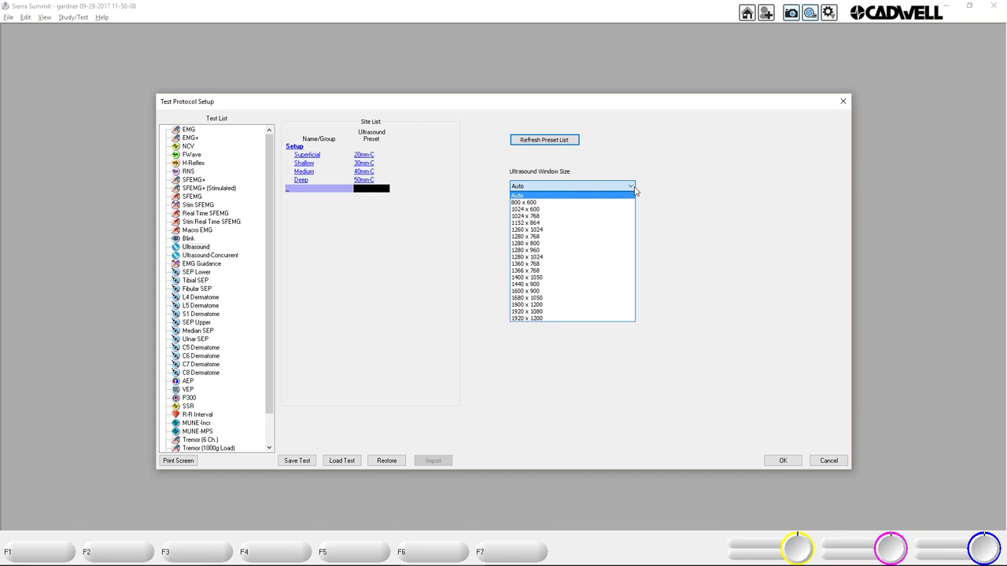
click(627, 170)
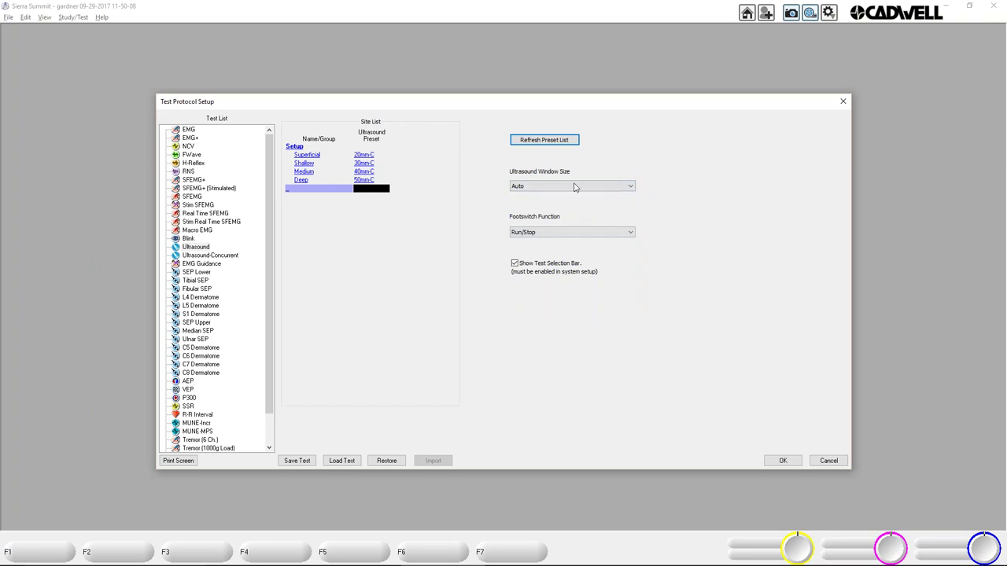
click(632, 233)
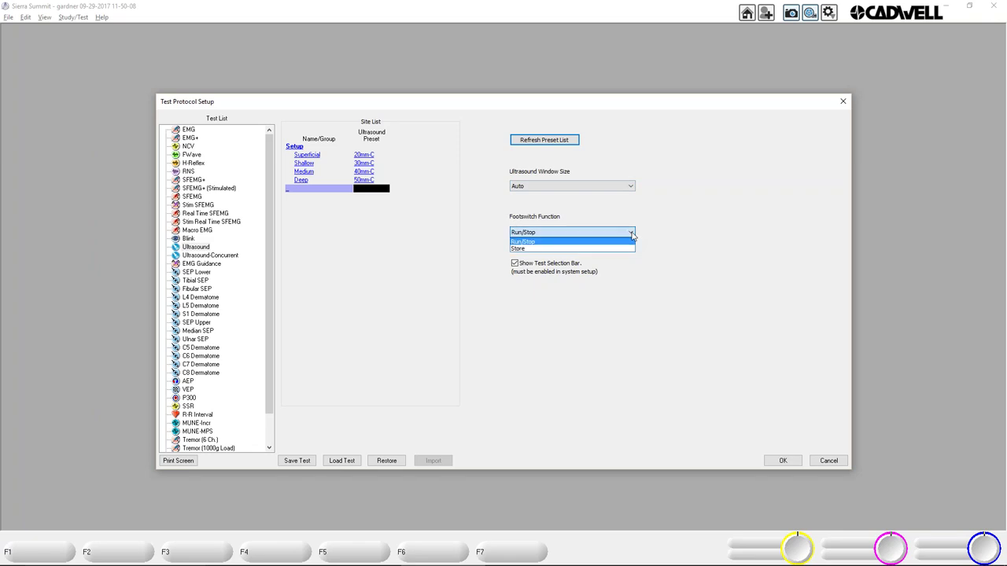
click(499, 236)
click(546, 233)
click(502, 237)
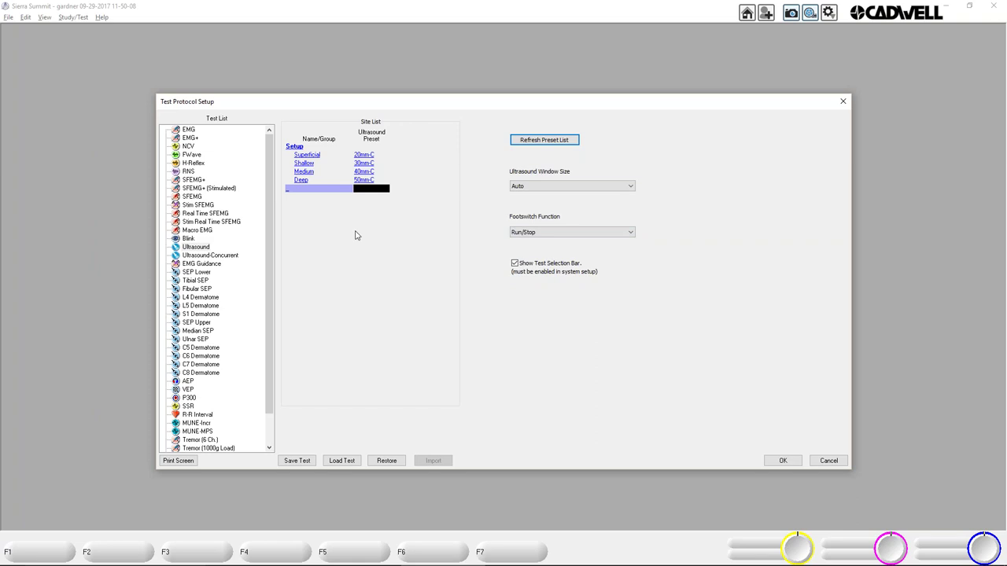
Compare the protocol settings of the Ultrasound-Concurrent test with those of the Ultrasound test
click(206, 257)
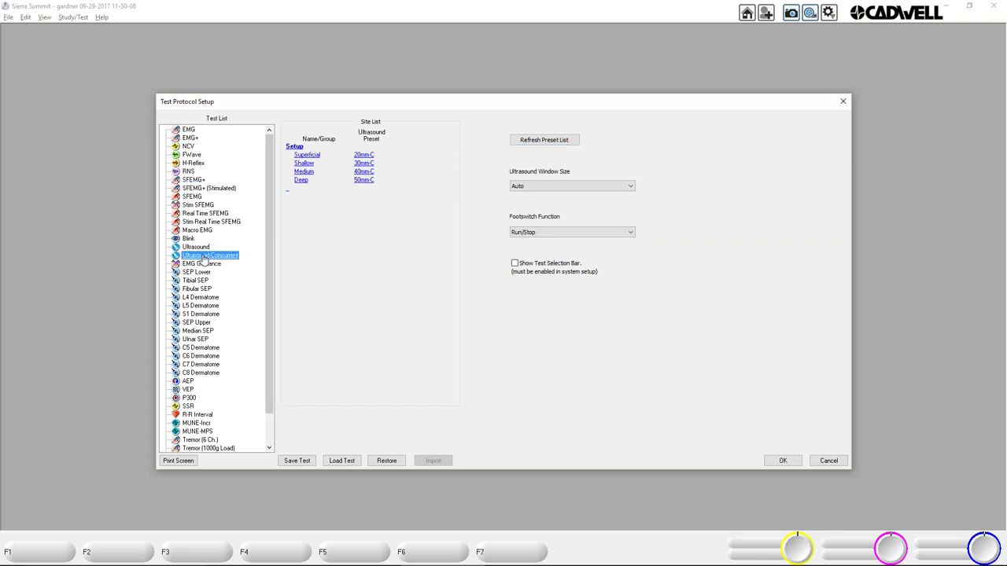
click(197, 247)
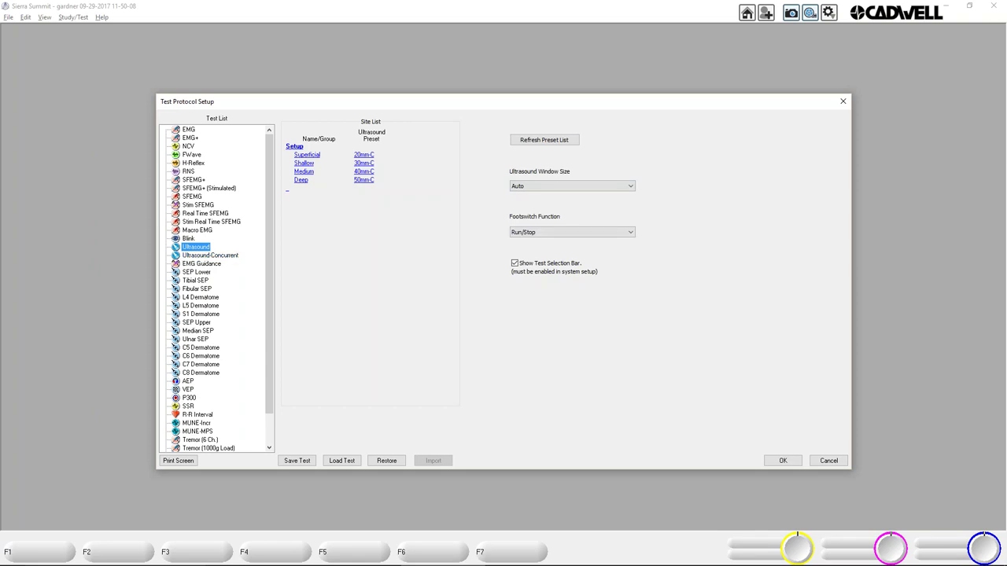
key(Down)
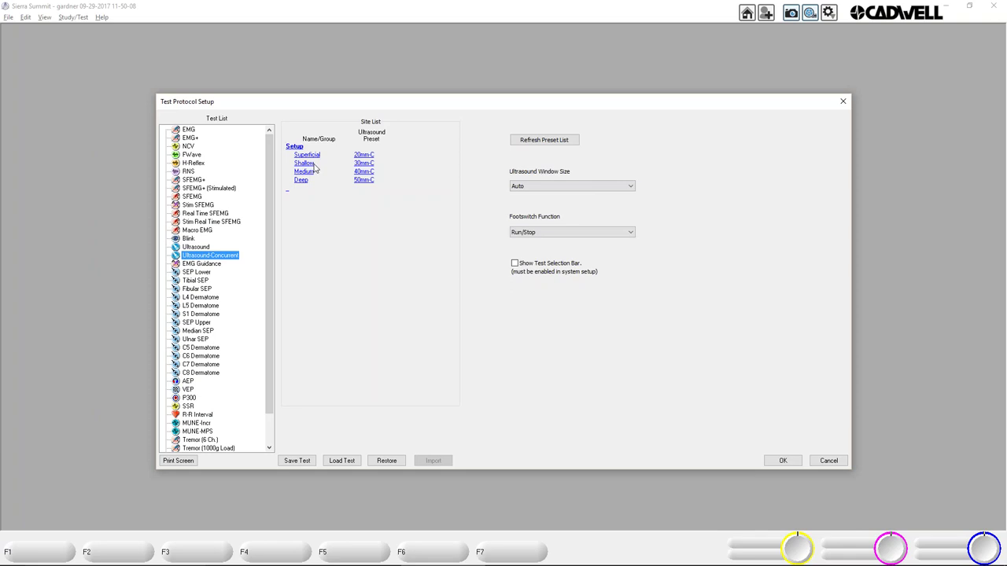
click(197, 247)
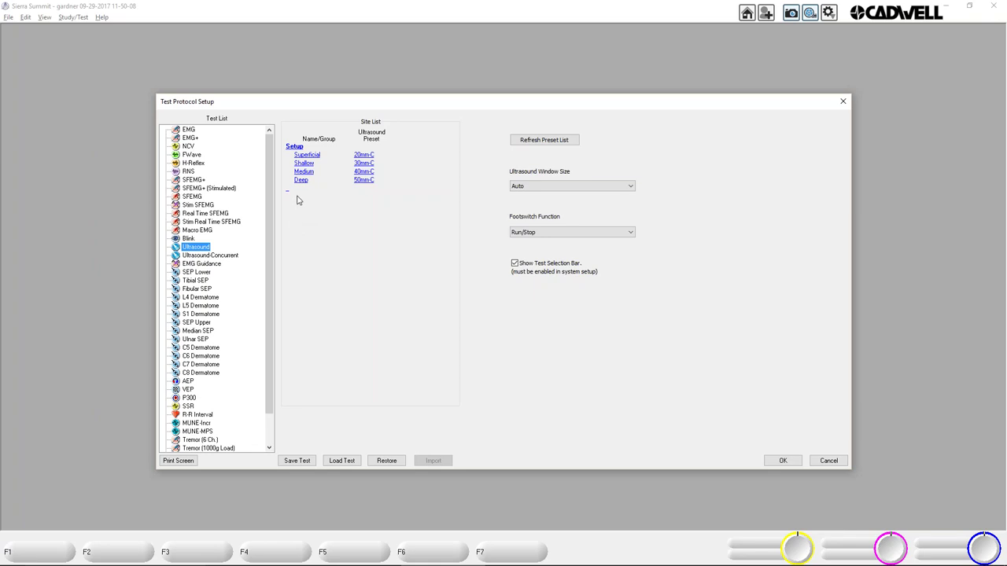
Review the preset choices for the Superficial site, keep its assigned preset, and accept the test protocol setup
click(372, 159)
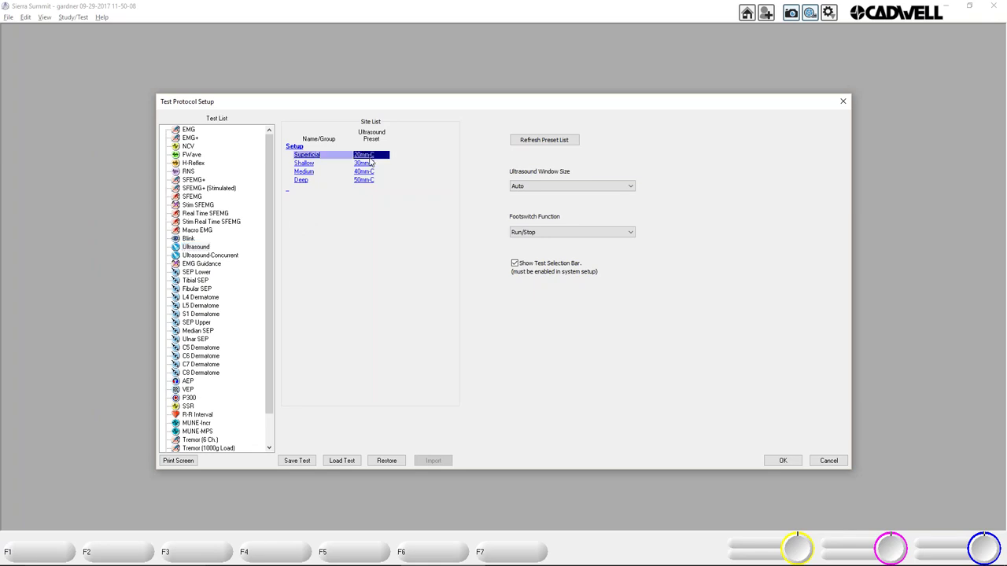
click(372, 158)
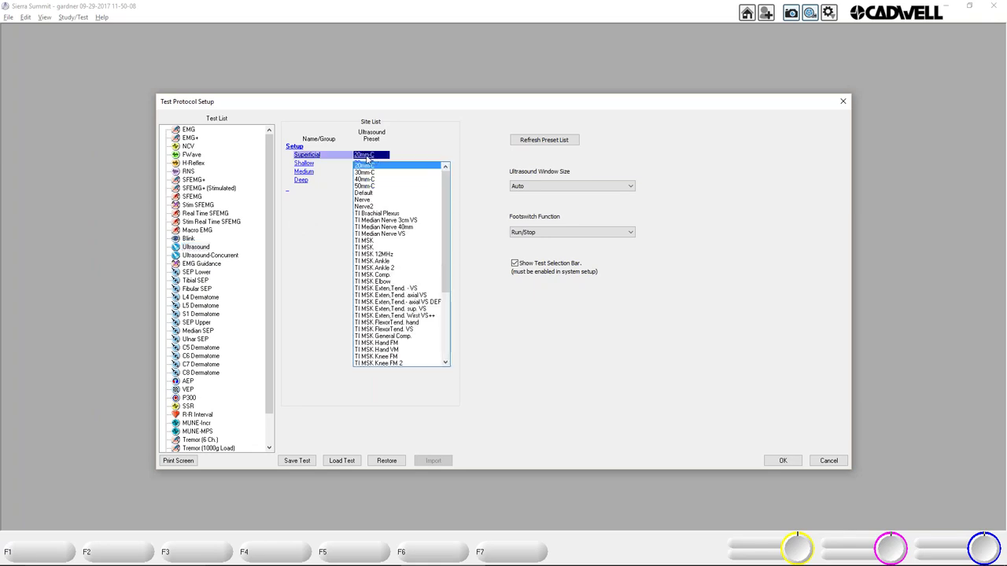
drag(445, 236, 341, 232)
click(312, 229)
click(313, 212)
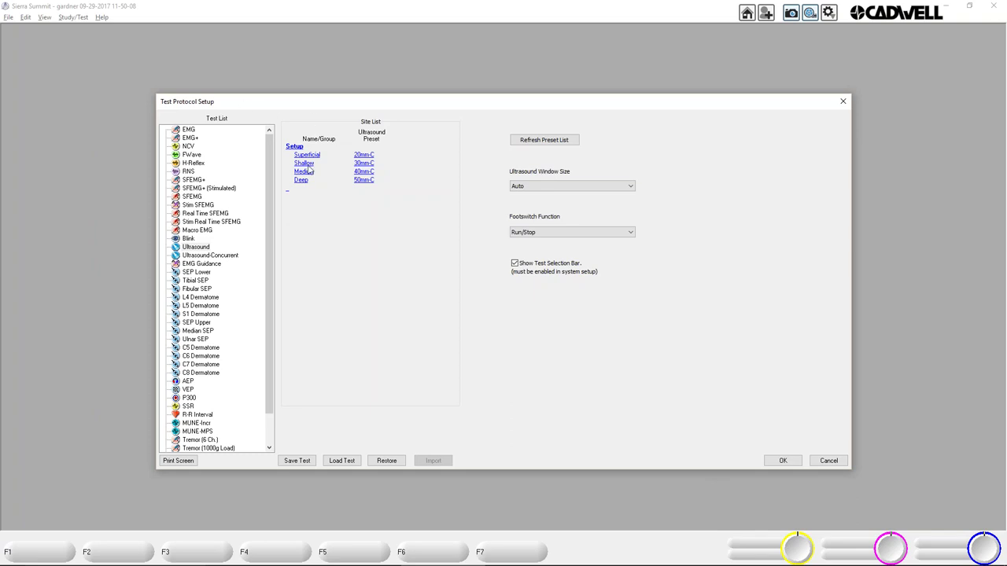
click(781, 462)
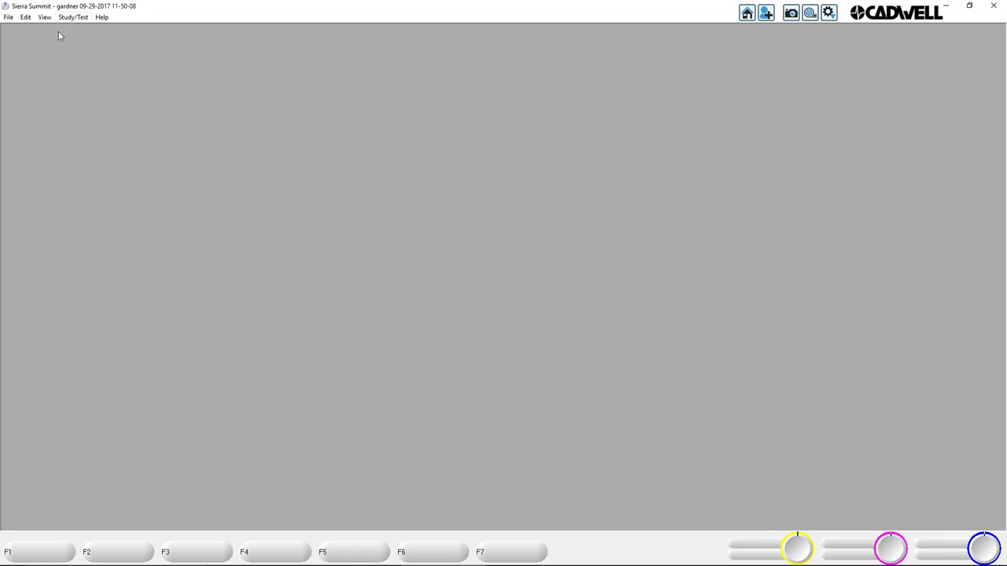
Open the study list editor, examine the NCV and Ultrasound tests in the Right Carpal Tunnel study, and close the editor
click(29, 19)
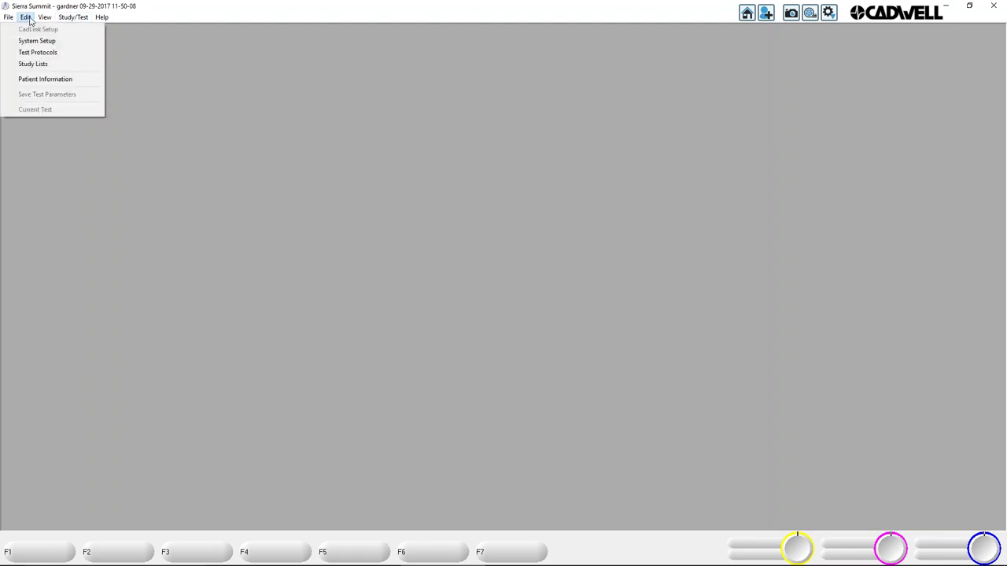
click(46, 63)
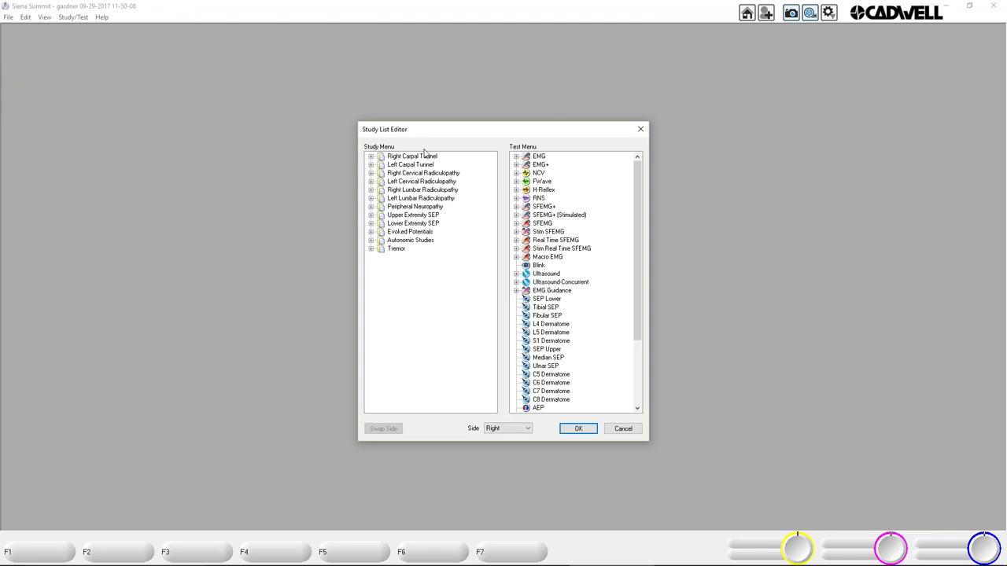
click(371, 156)
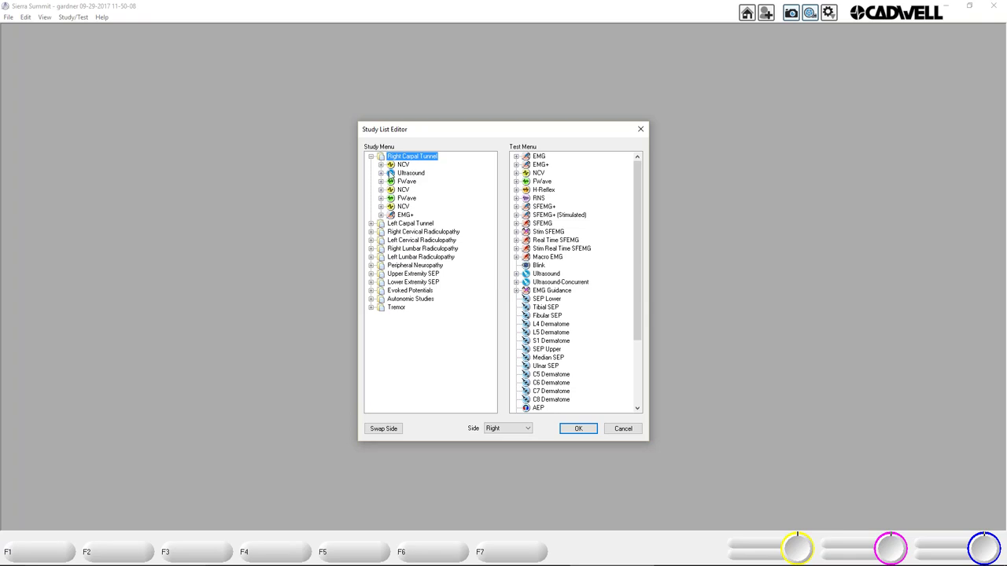
click(381, 174)
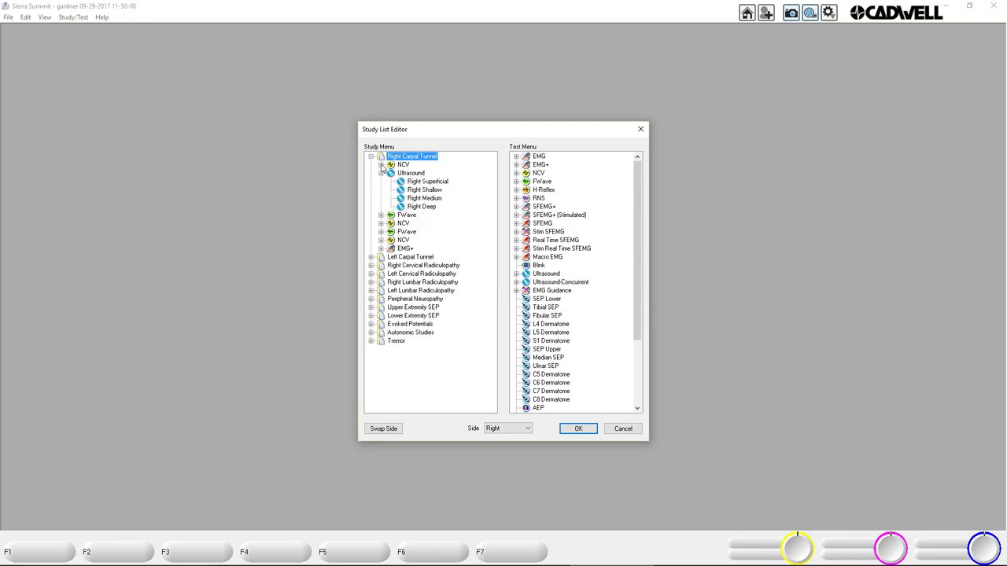
click(380, 165)
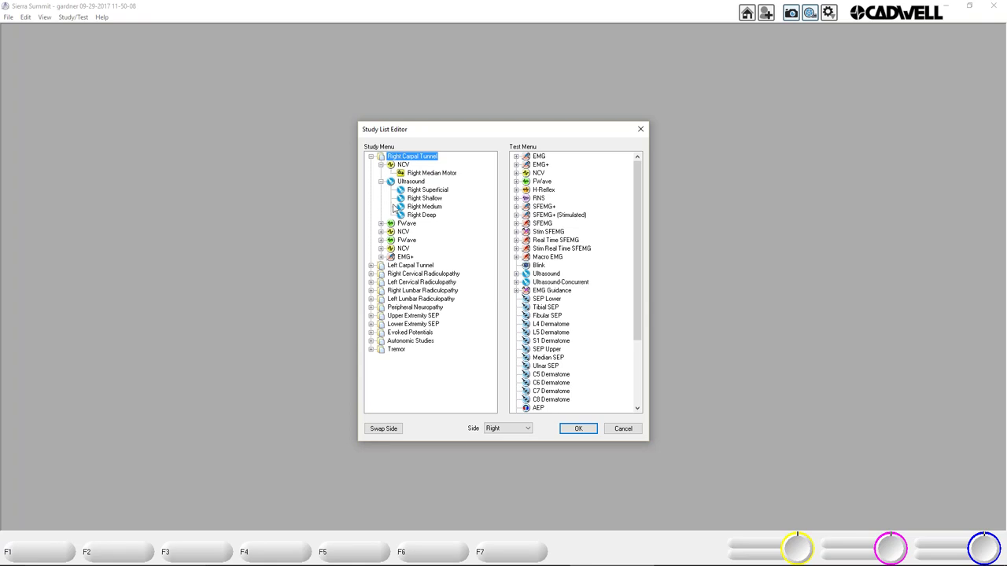
click(586, 430)
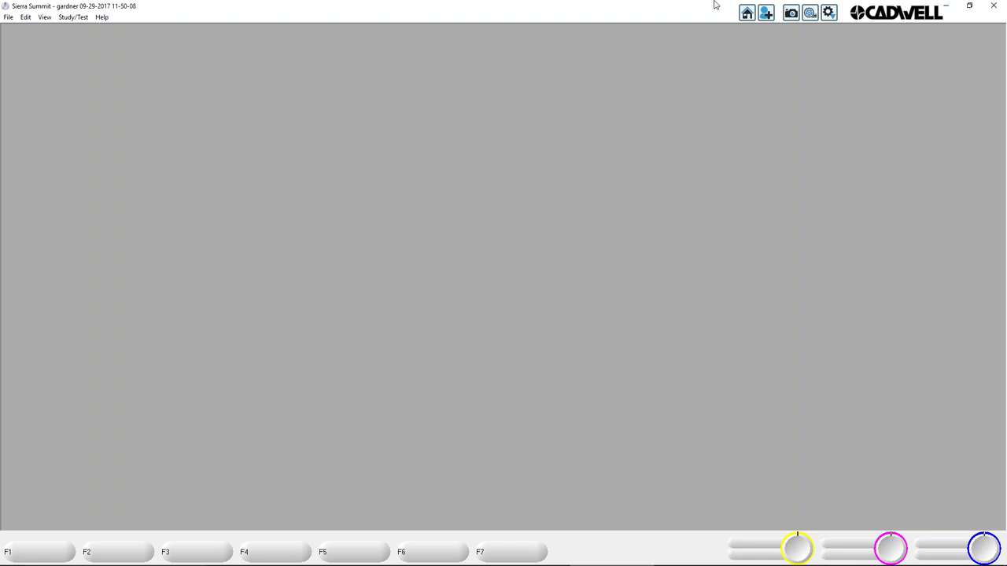
Load the Right Carpal Tunnel study and start its Right Superficial ultrasound test
click(78, 18)
click(78, 27)
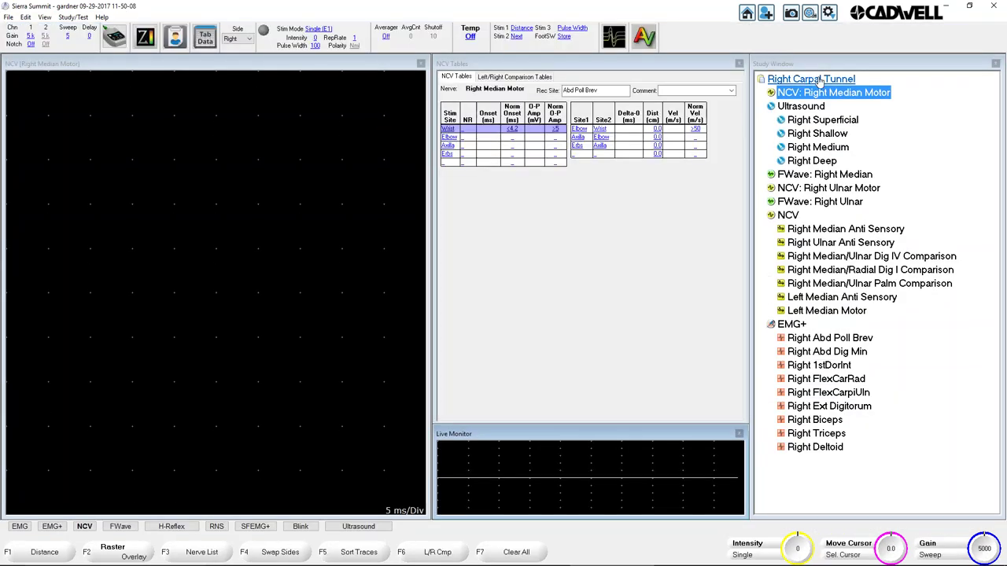
click(811, 121)
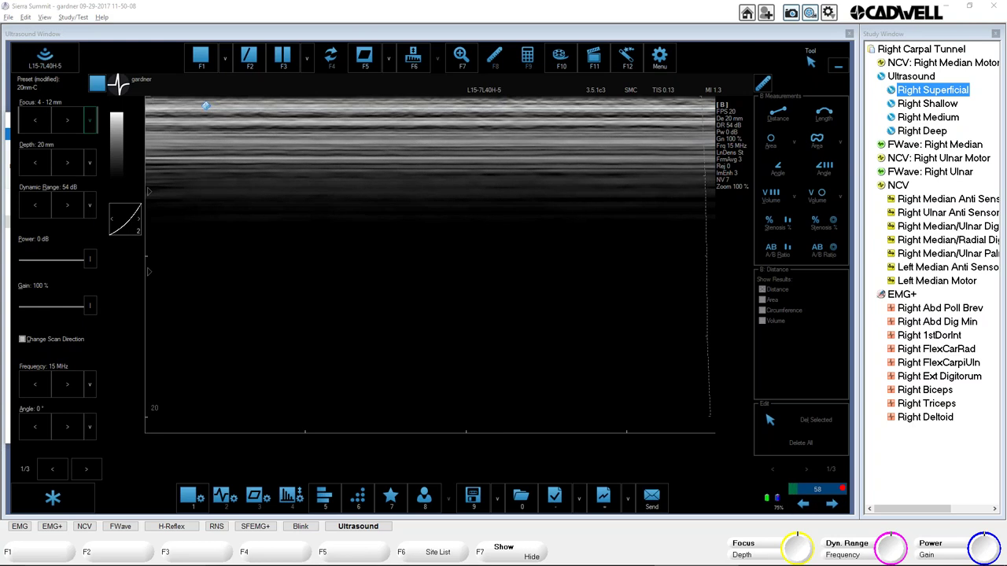
mouse_move(334, 557)
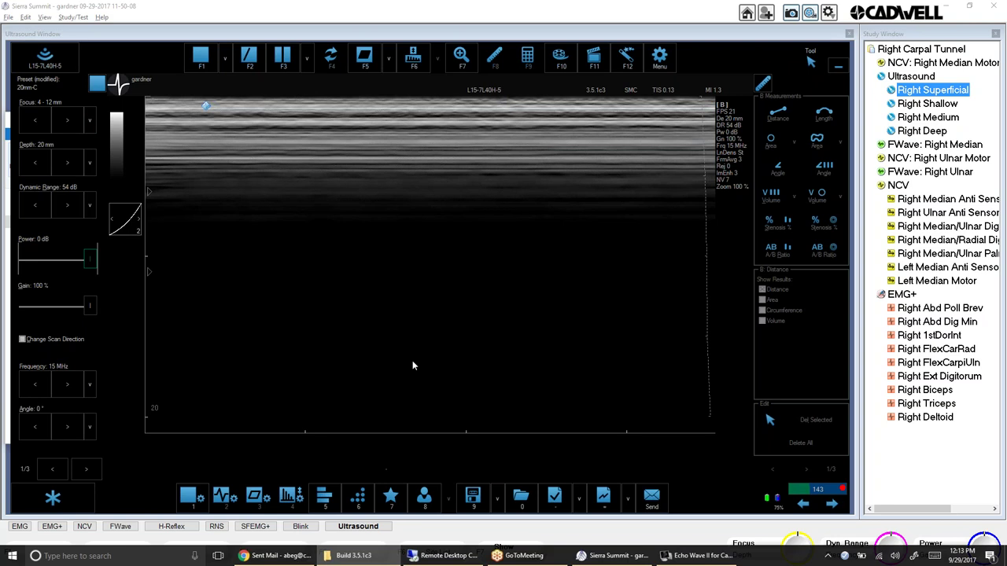
Hide and restore the ultrasound display, closing the Build 3.5.1c3 folder window while the display is hidden
key(Tab)
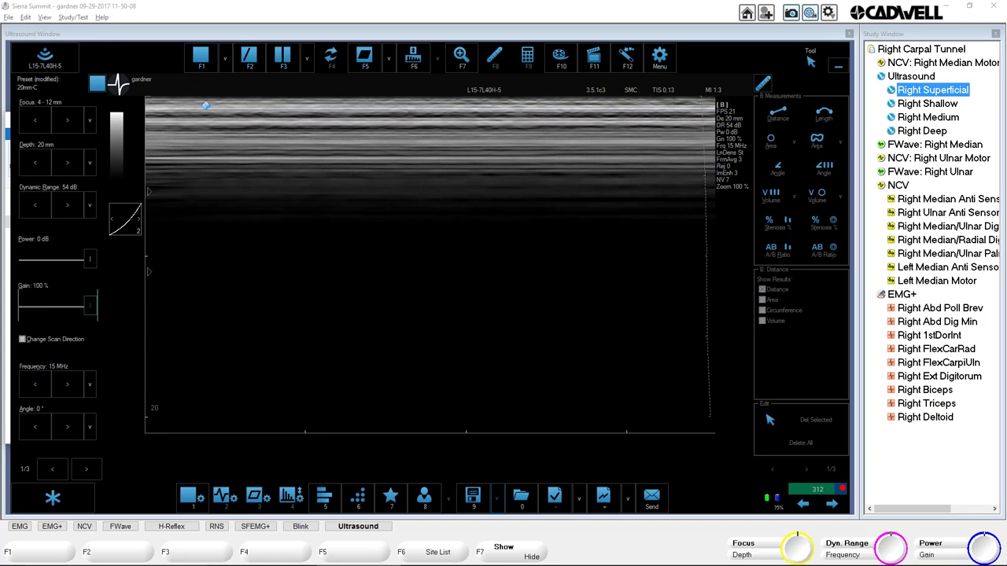
click(523, 556)
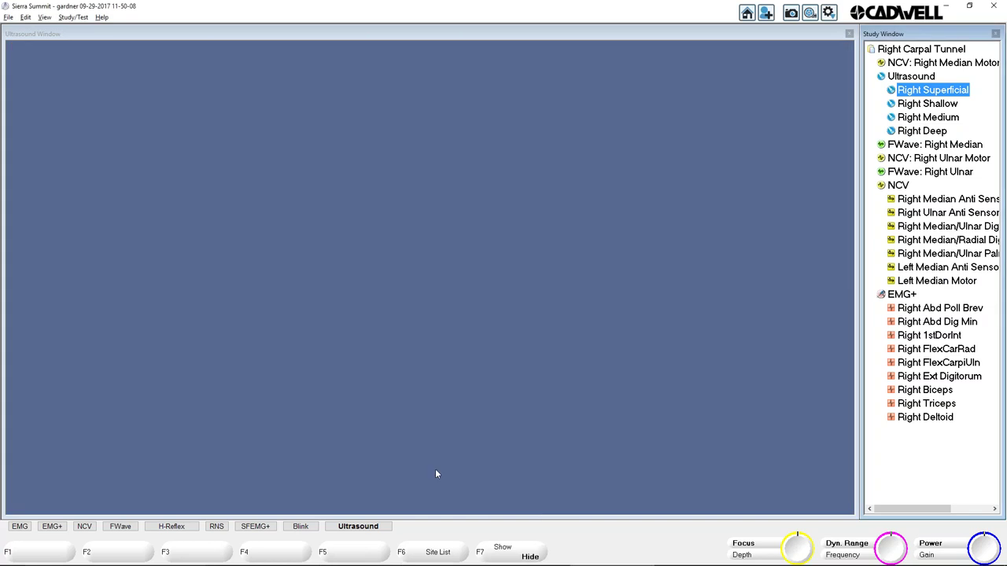
click(370, 557)
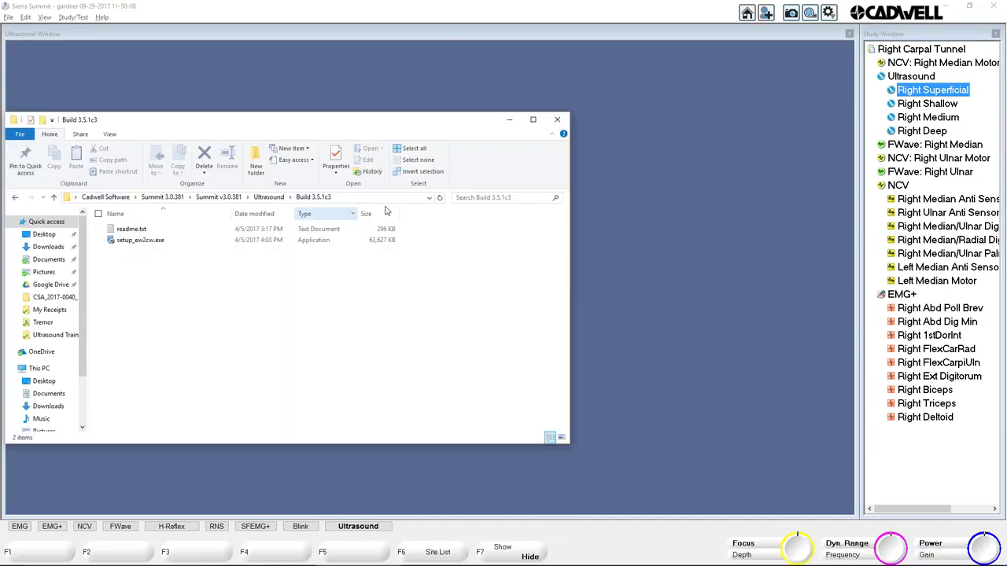
click(556, 121)
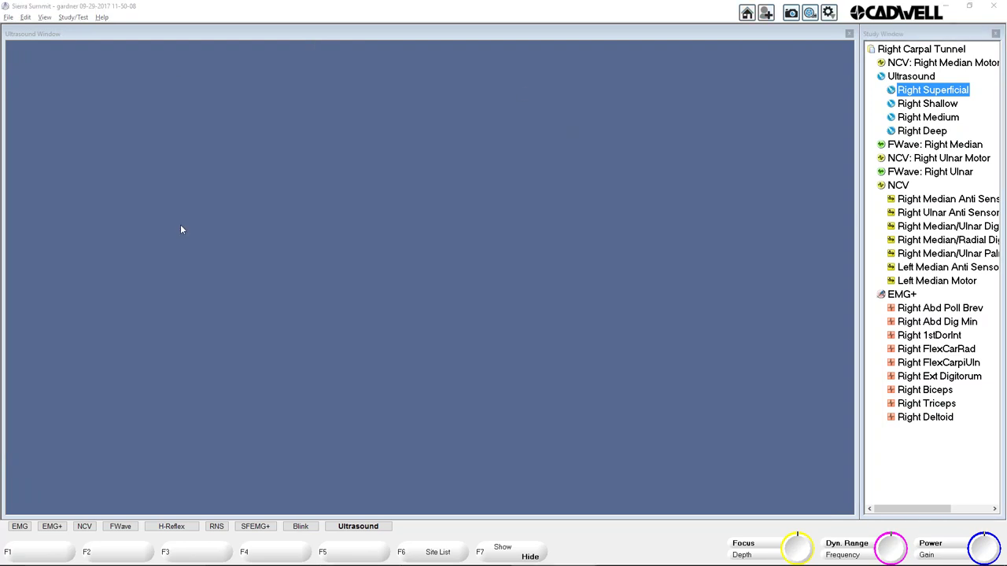
click(523, 556)
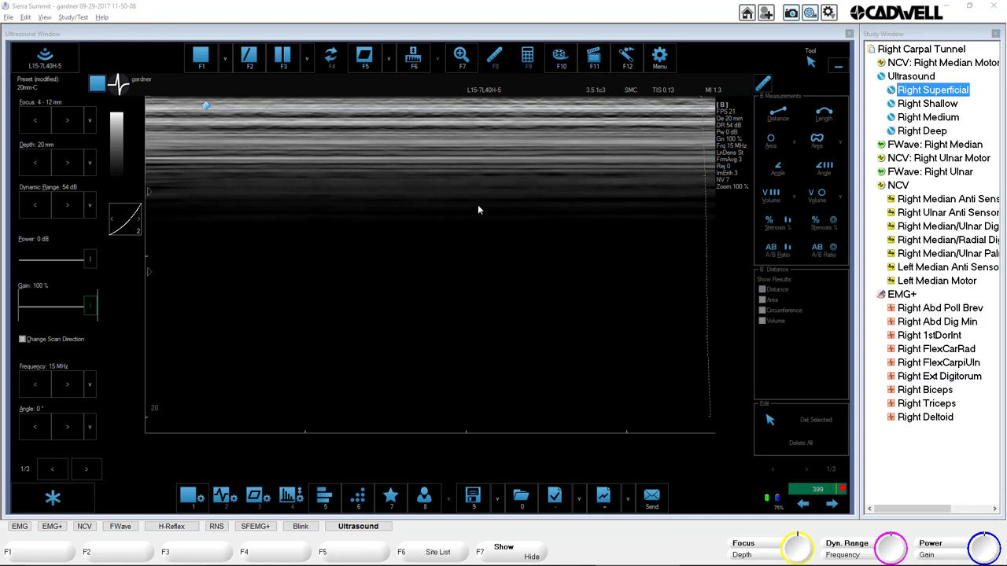
Review the font size choices for the function key bar and keep Medium selected
mouse_move(646, 562)
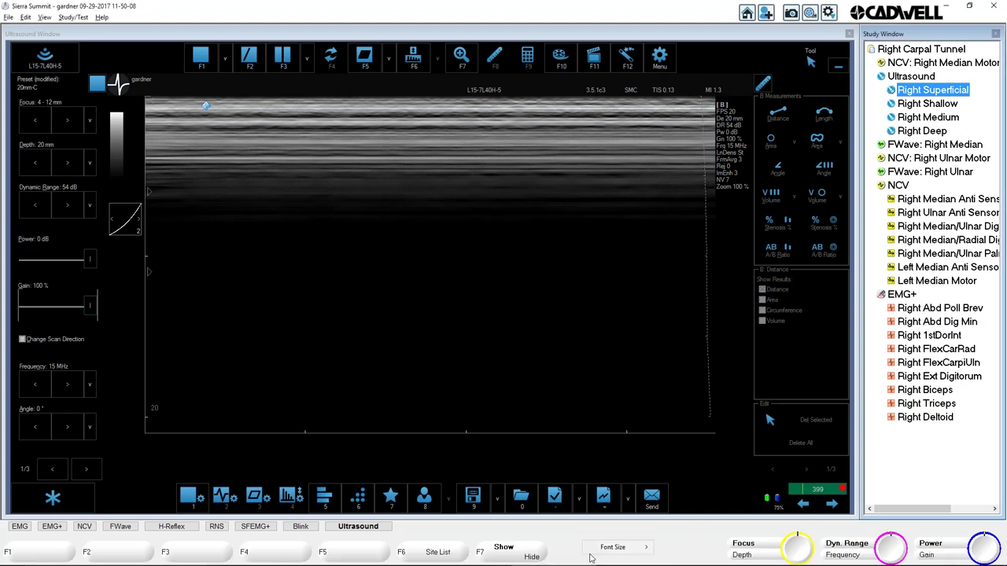
mouse_move(613, 555)
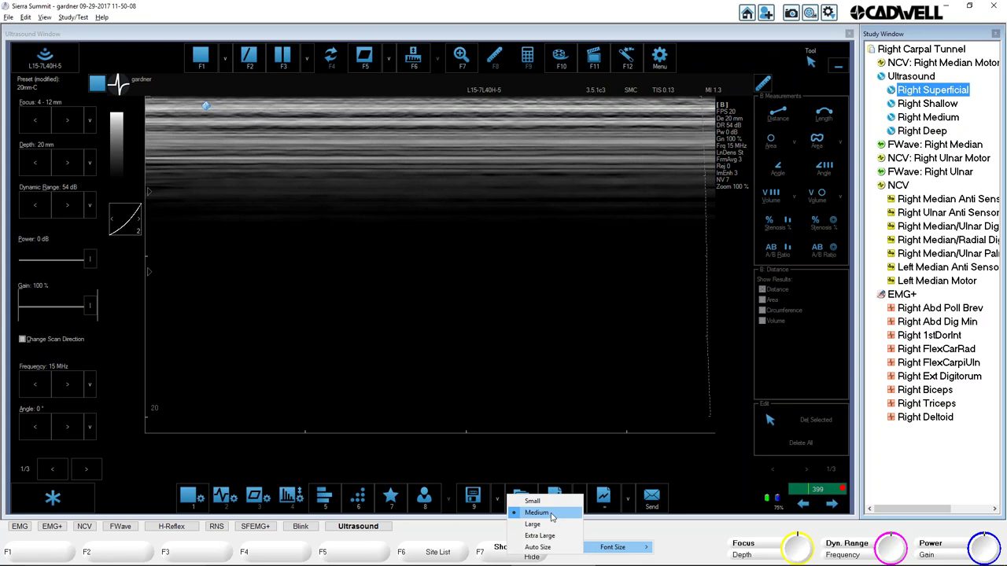
click(692, 559)
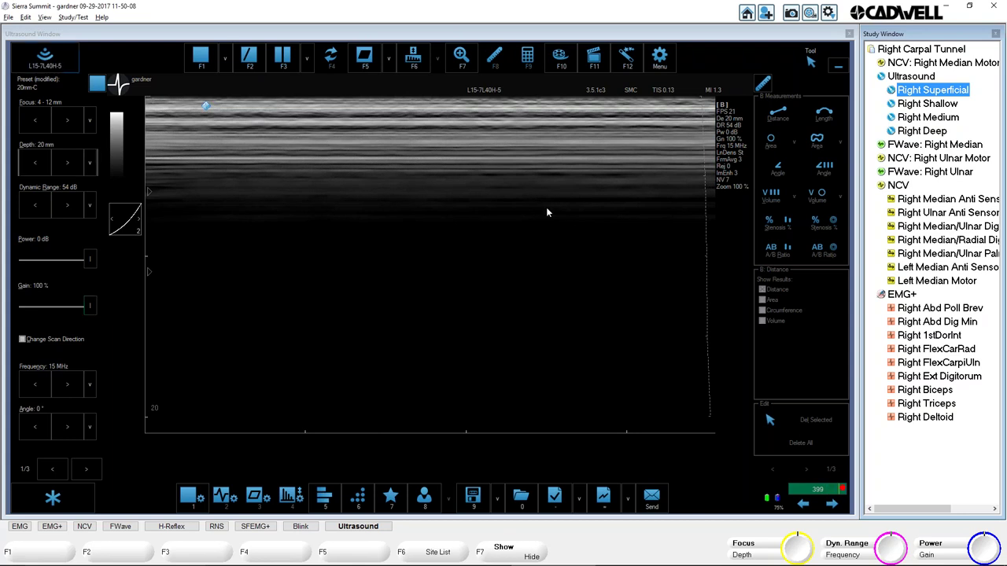
Resize the Study Window so the full ultrasound controls and study list are usable, and save the test parameters
drag(859, 167, 919, 170)
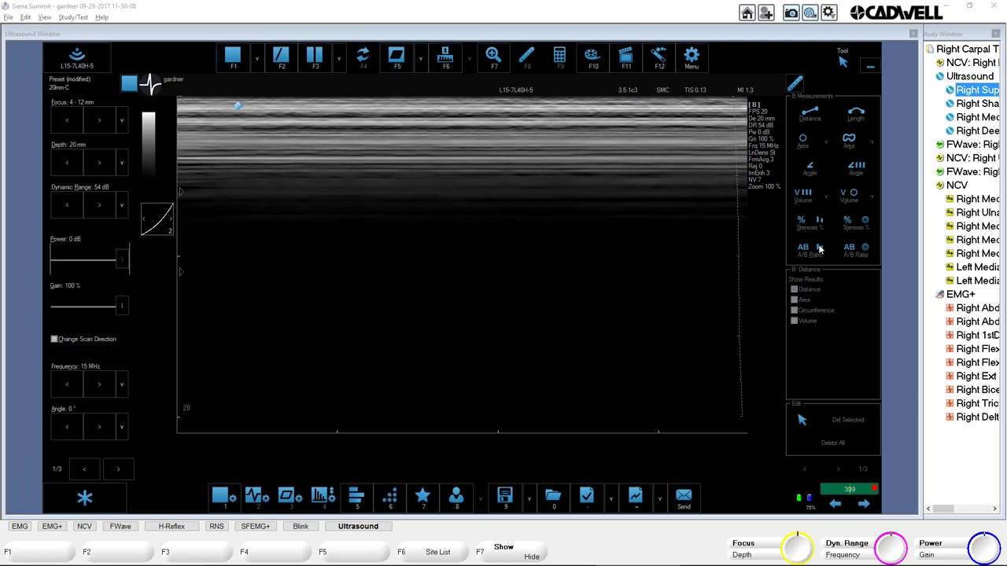
drag(921, 216, 859, 225)
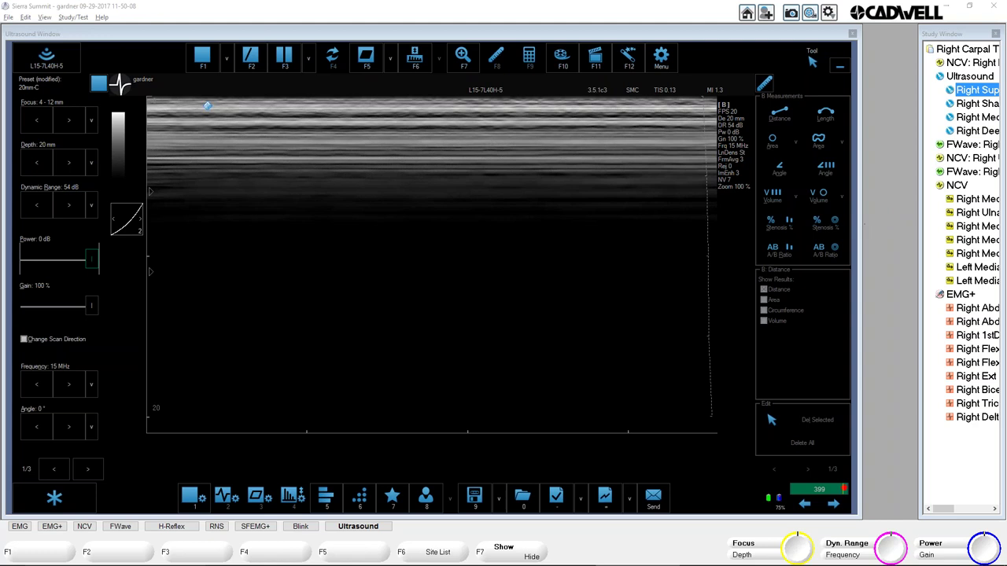
drag(925, 224, 860, 227)
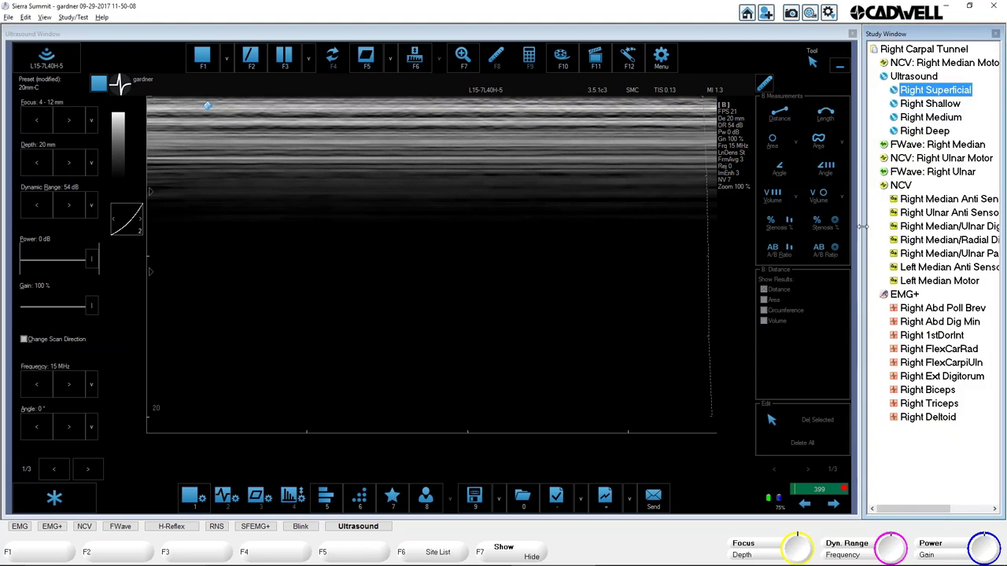
click(858, 269)
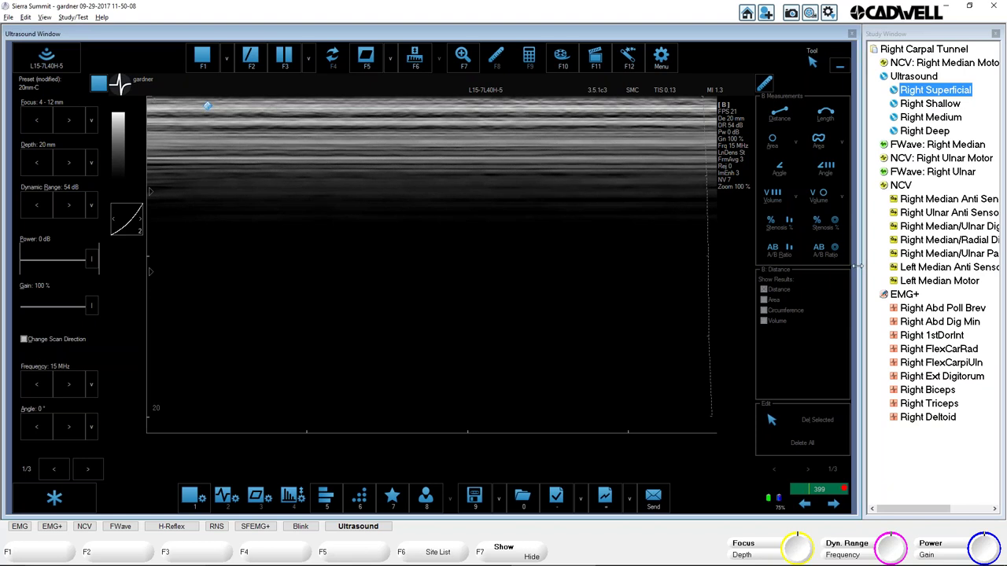
click(868, 271)
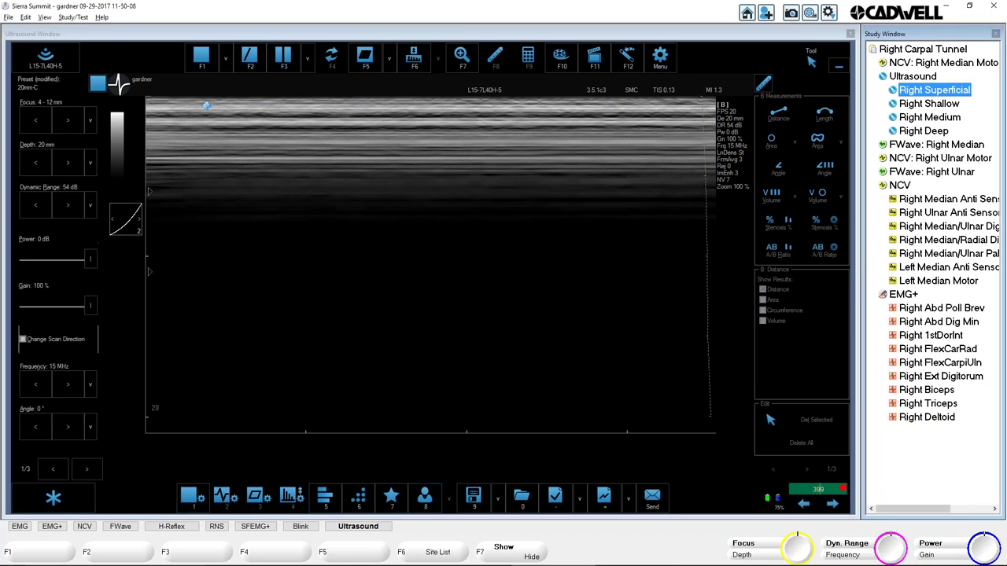
click(27, 18)
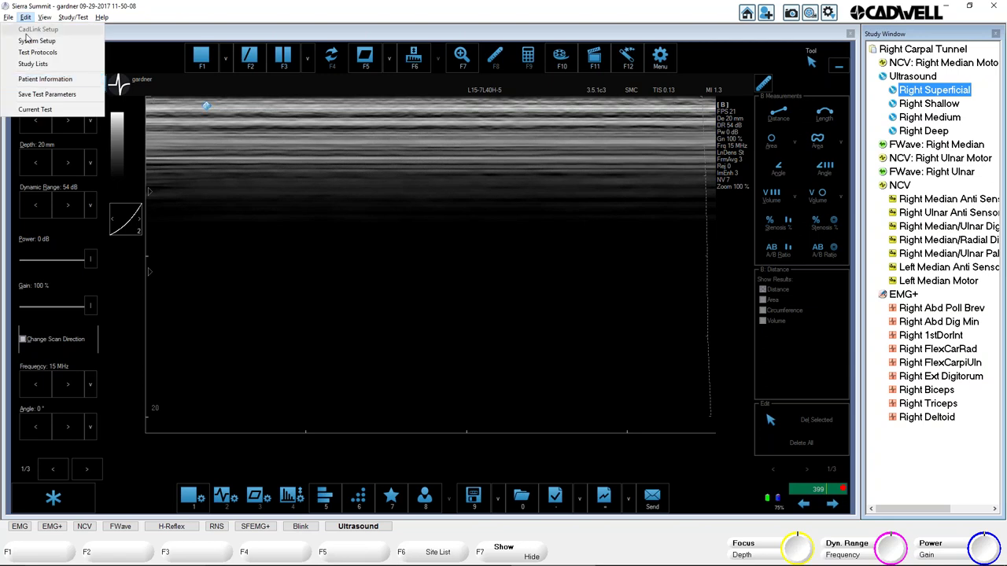
click(43, 96)
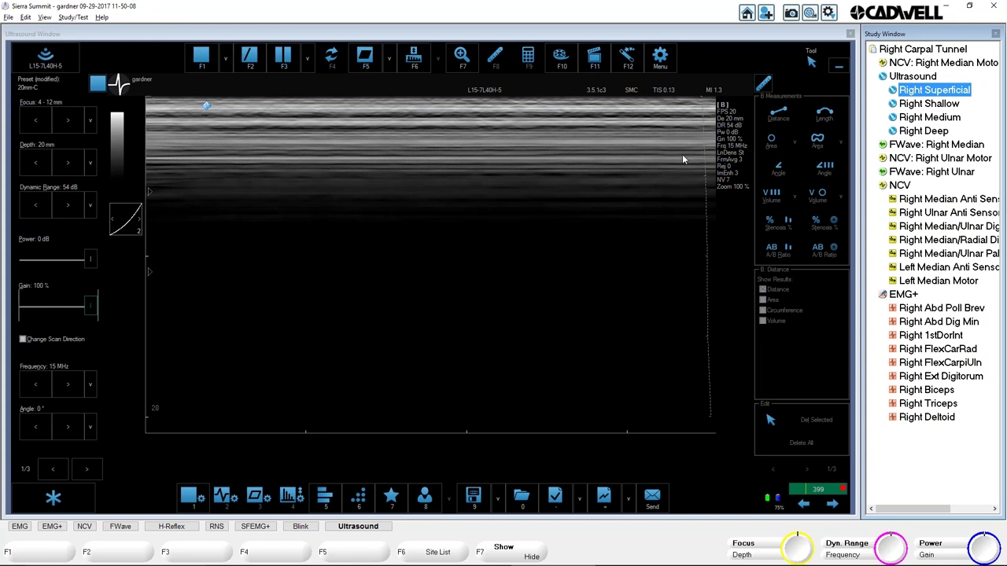
Open the ultrasound options and examine the appearance, saving, external application, measurement and scanning control settings
click(663, 59)
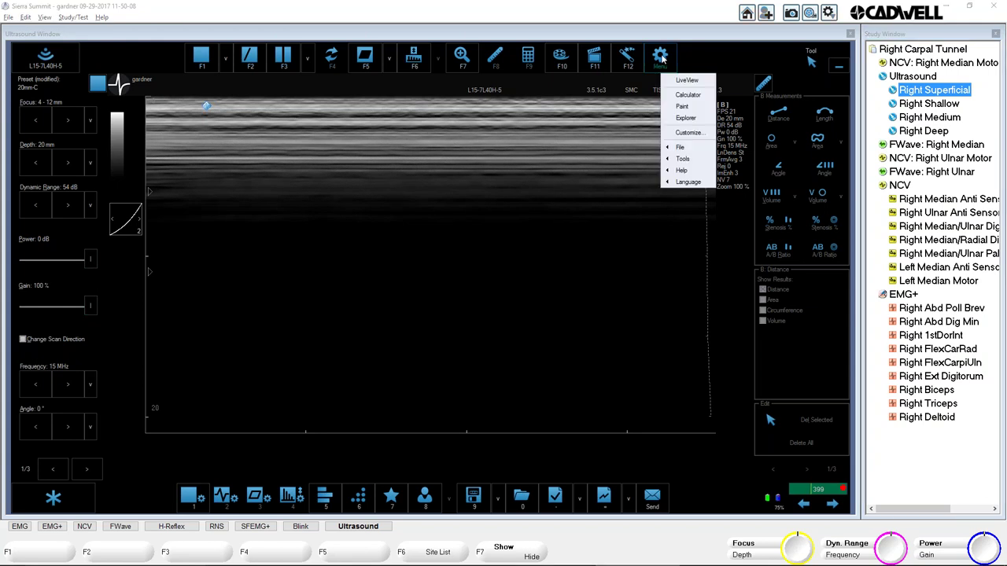
key(F3)
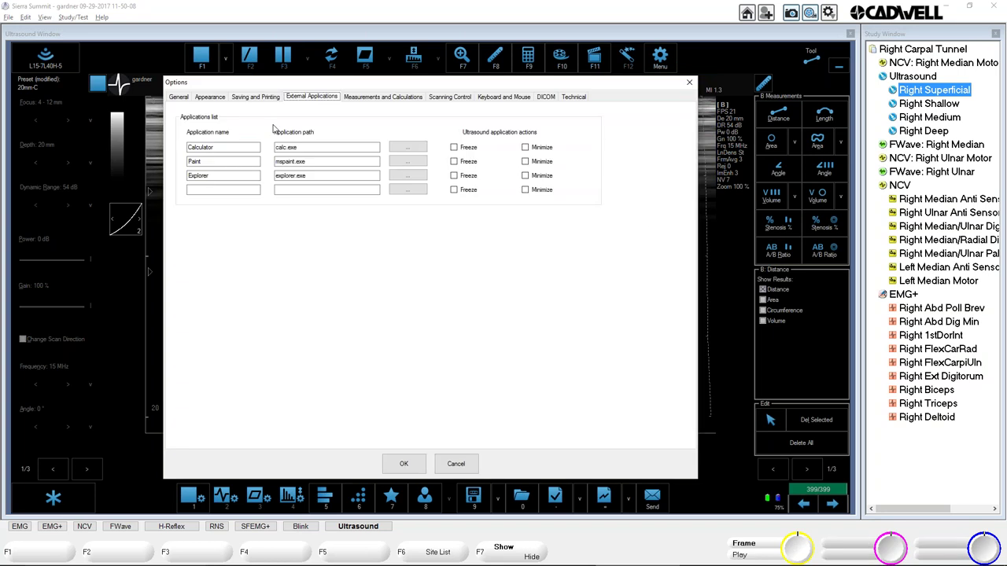
click(210, 98)
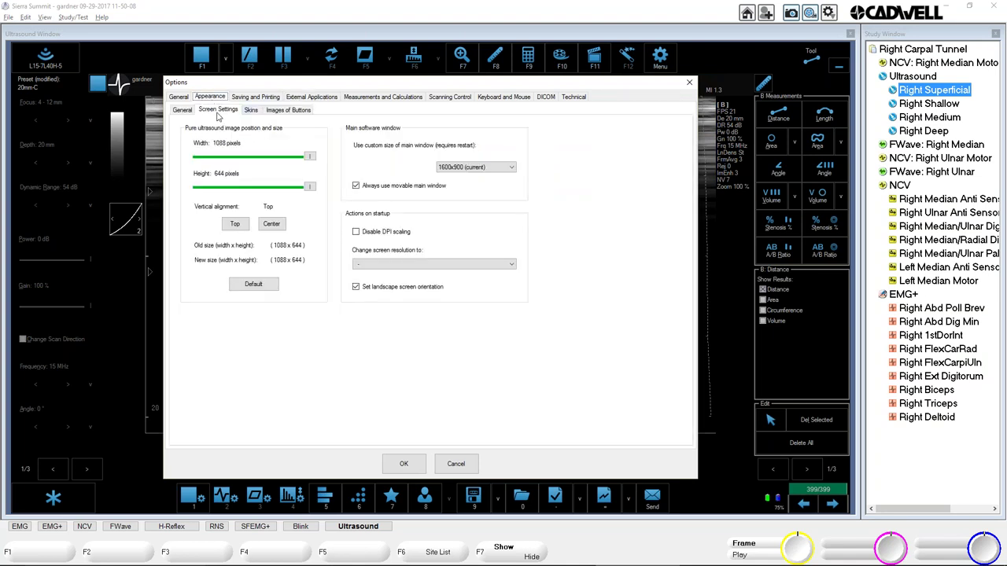
click(183, 111)
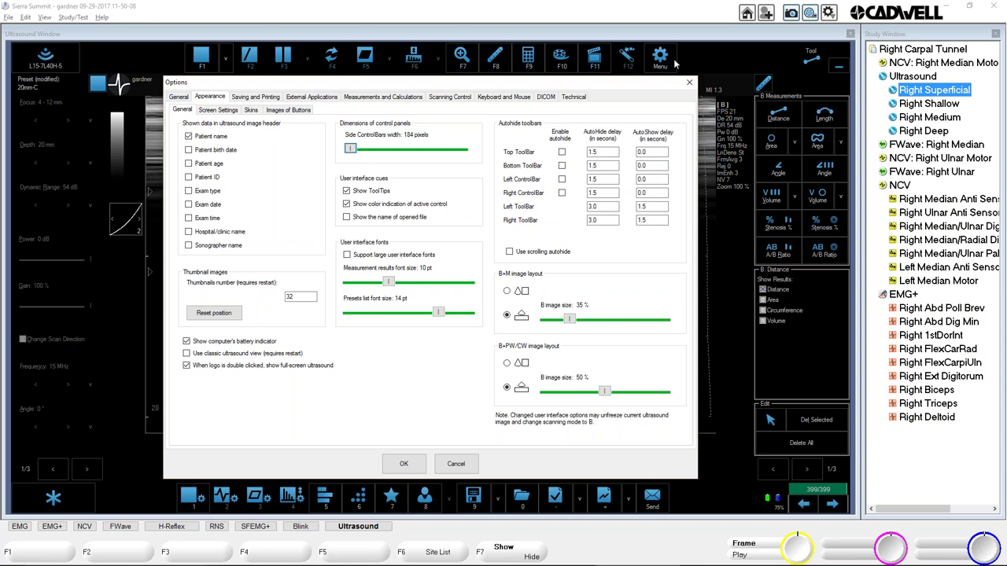
click(180, 98)
click(244, 97)
click(323, 98)
click(376, 97)
click(461, 97)
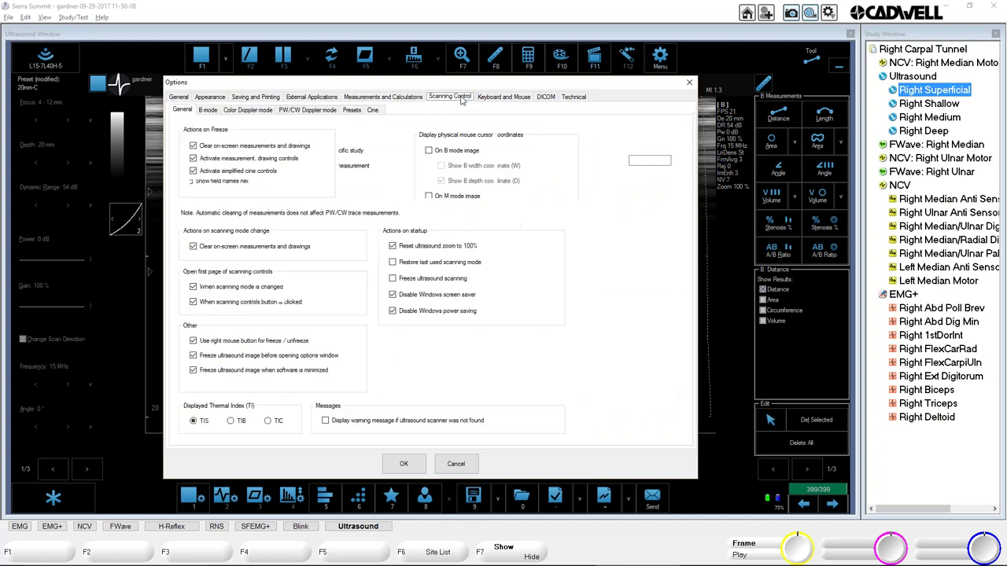
click(255, 97)
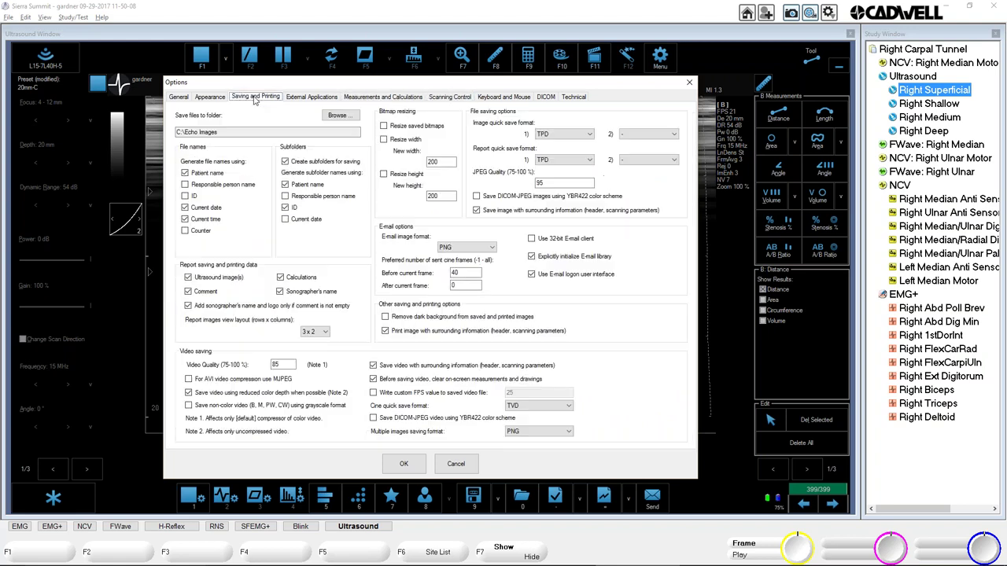
Set the measurement results font size to 14 pt and the presets list font size to 12 pt
click(210, 97)
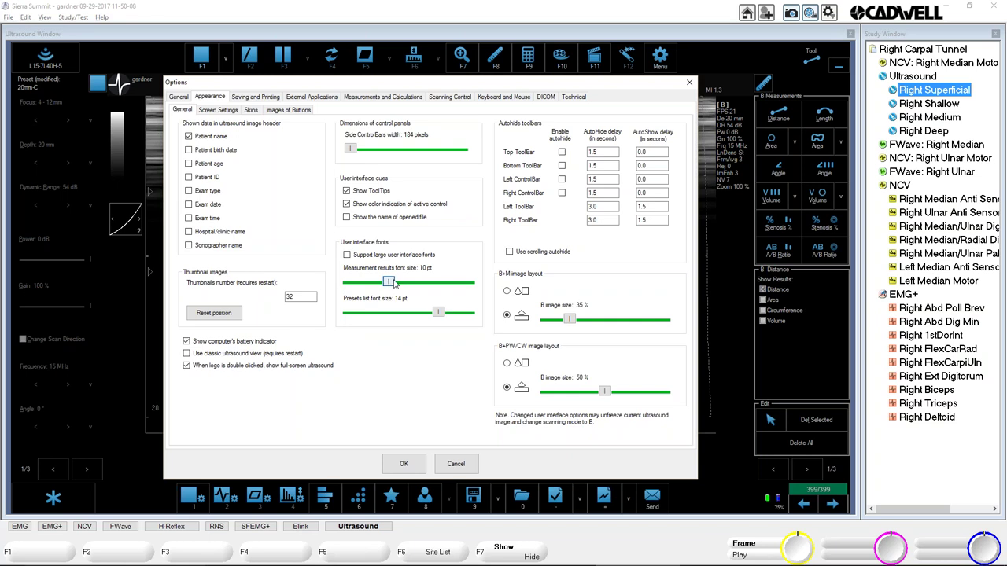
drag(388, 281, 469, 284)
click(430, 317)
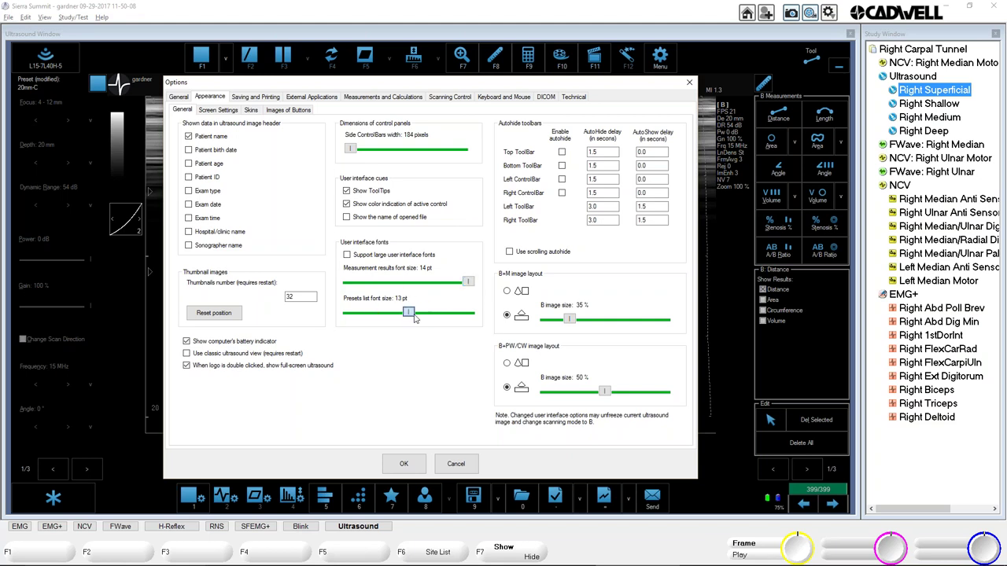
drag(423, 316, 414, 319)
Examine the application category, saving and printing, measurement and external application settings in the options
click(250, 97)
click(214, 96)
click(179, 97)
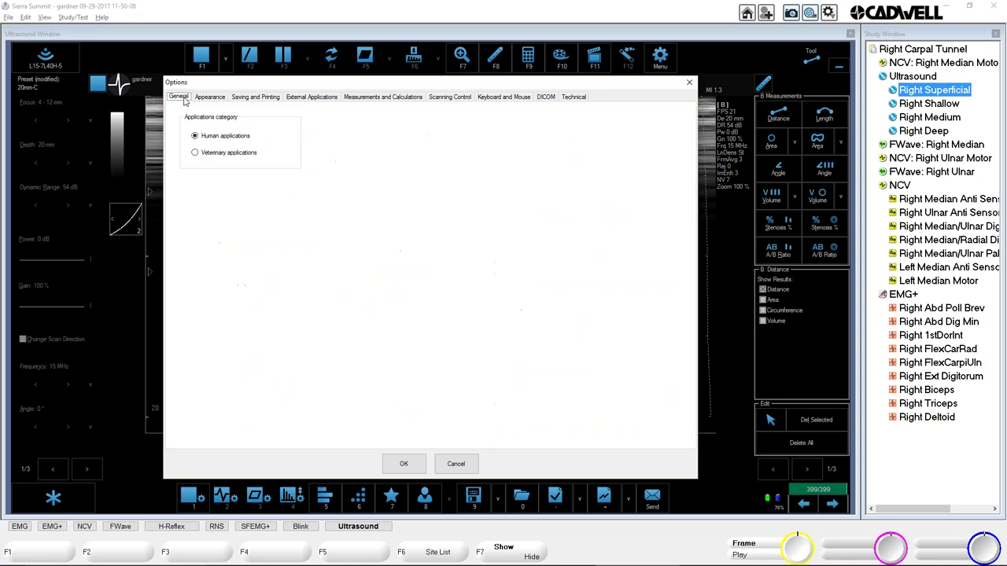
click(252, 96)
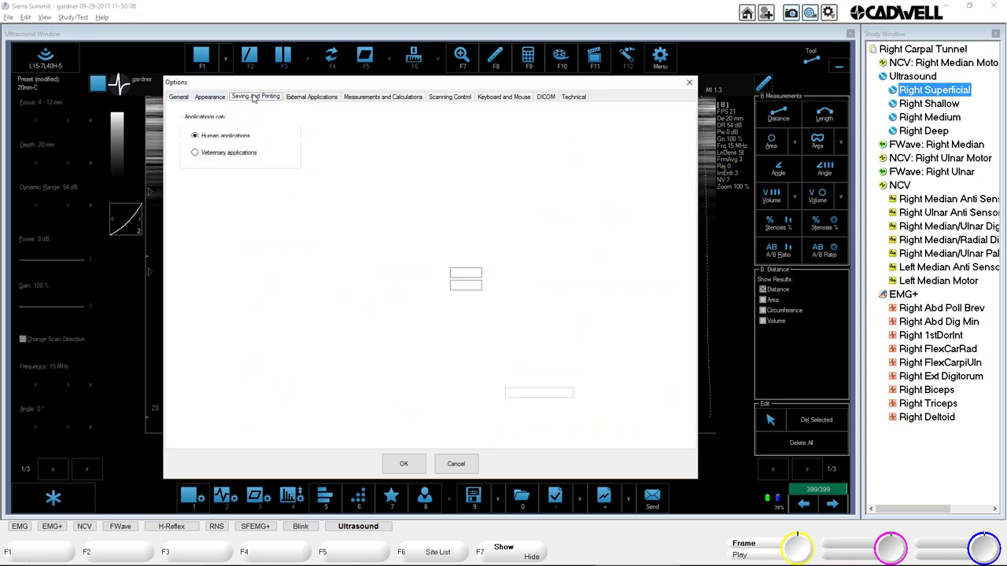
click(211, 97)
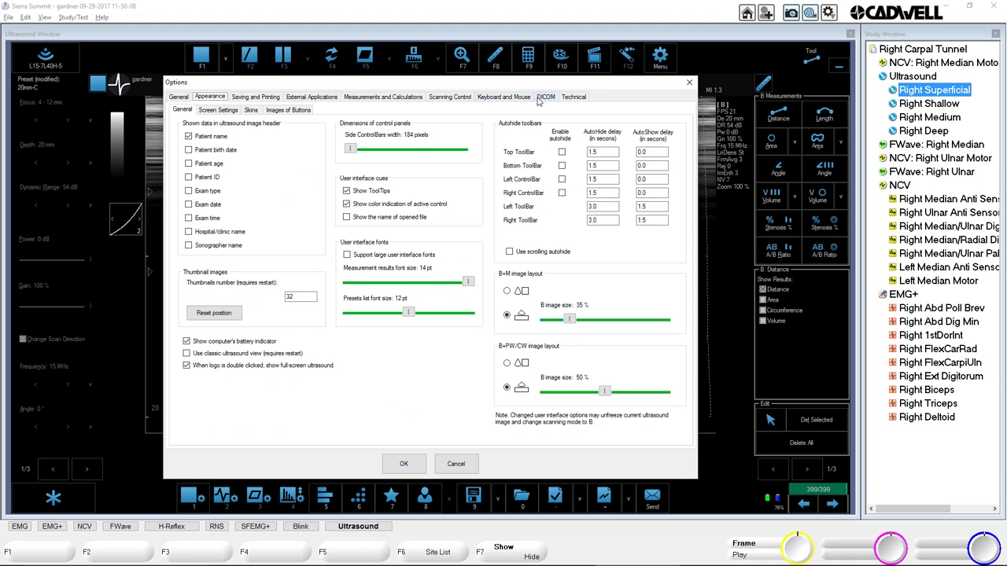
click(378, 100)
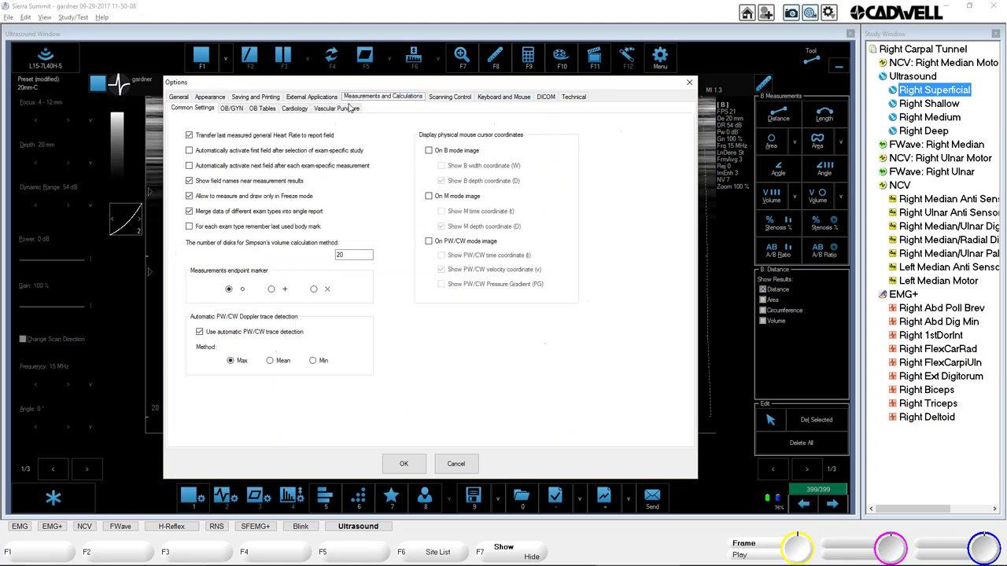
click(302, 98)
click(255, 96)
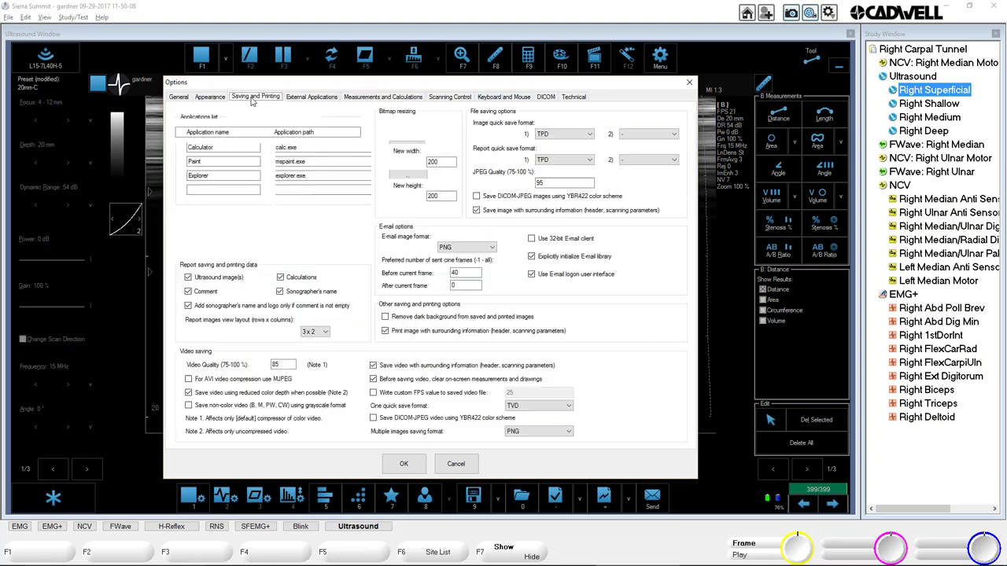
Examine the available skins and button image sets in the appearance settings, and close the options without accepting changes
click(210, 97)
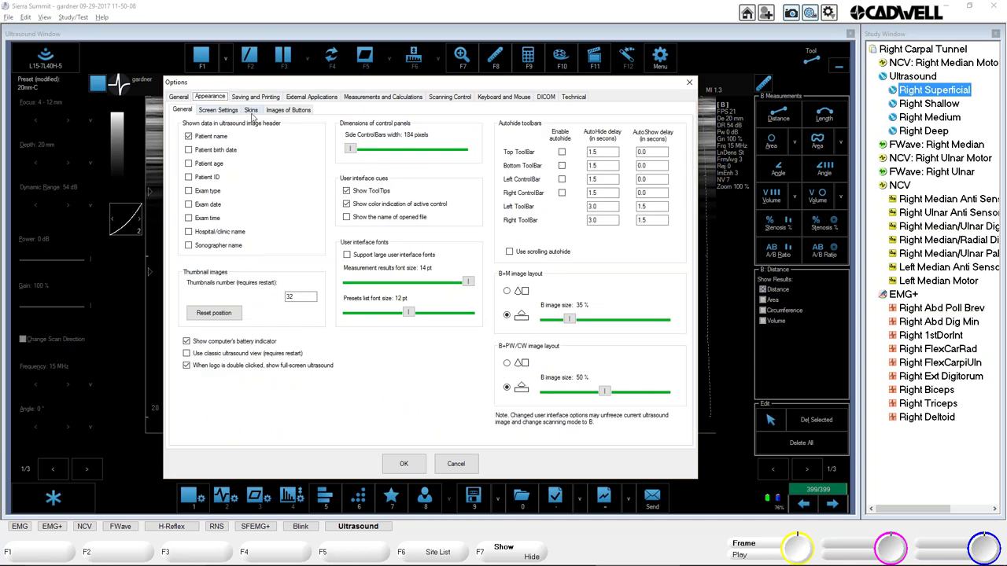
click(250, 112)
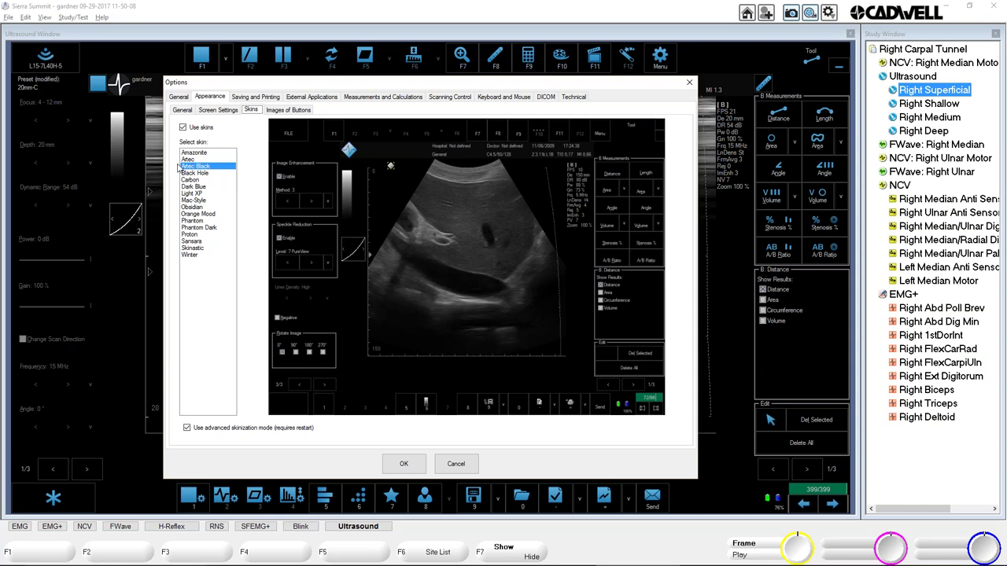
click(293, 110)
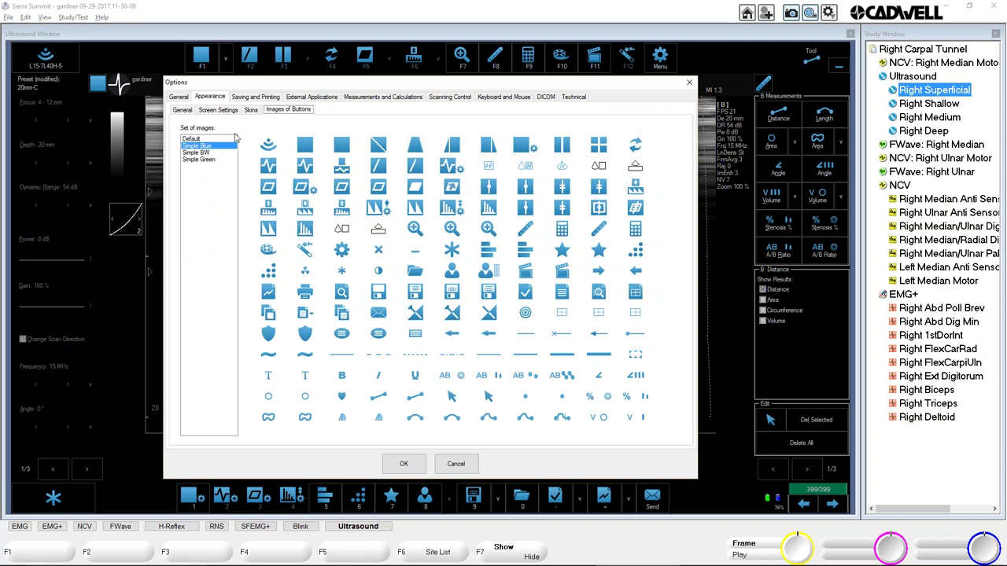
click(251, 110)
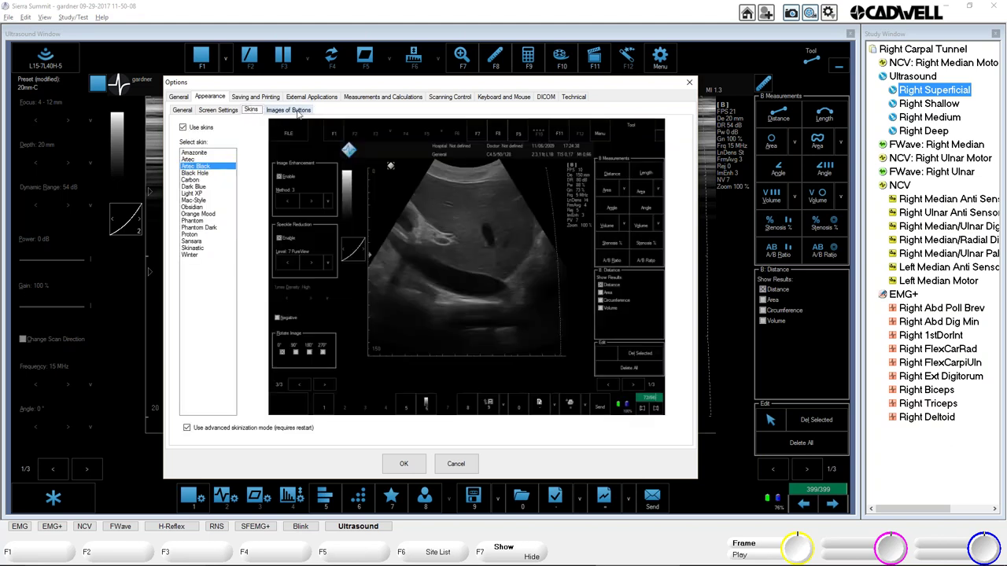
click(289, 113)
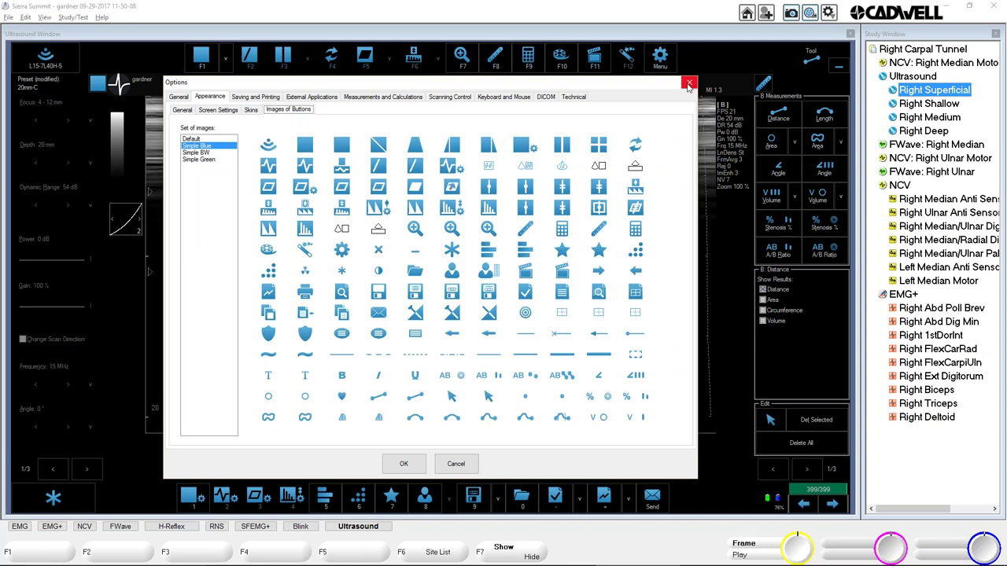
click(688, 84)
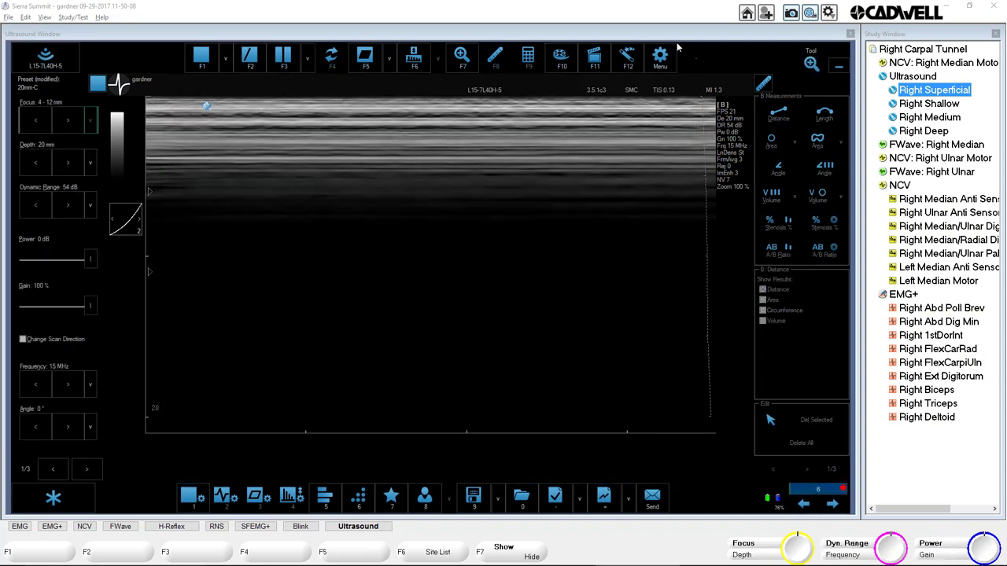
In the ultrasound options, set the first image quick save format and the first report quick save format to PNG, and accept the changes
click(660, 55)
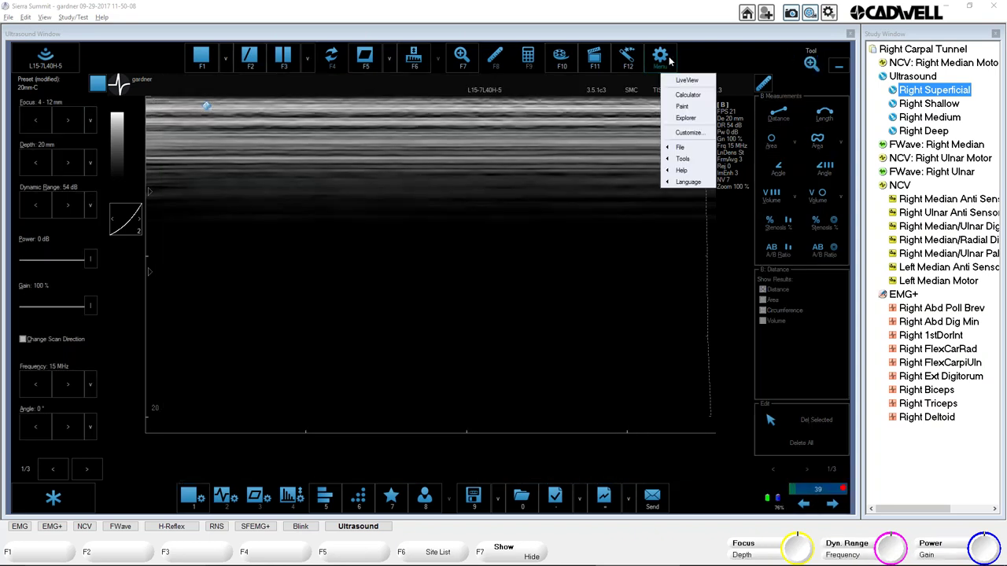
click(692, 133)
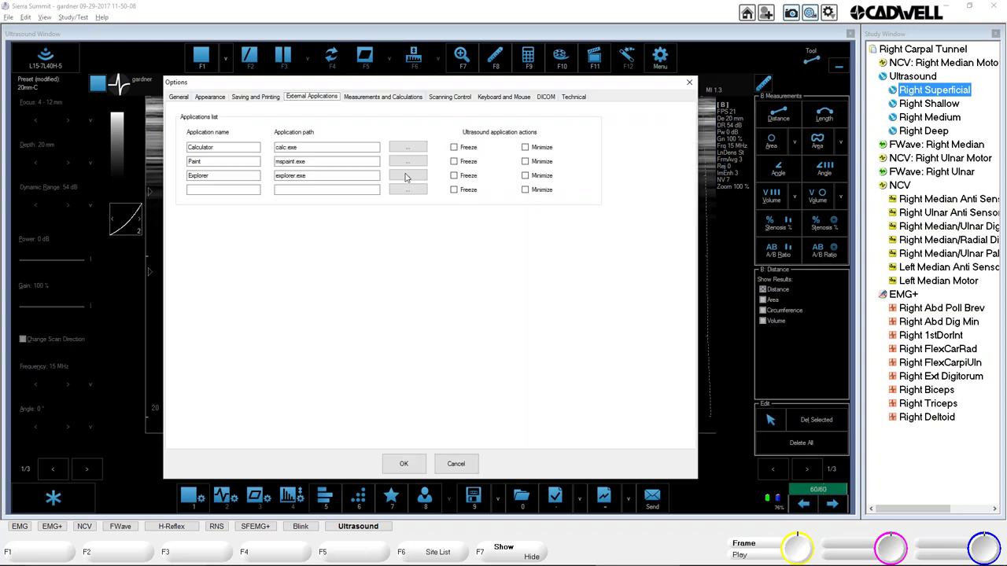
click(211, 97)
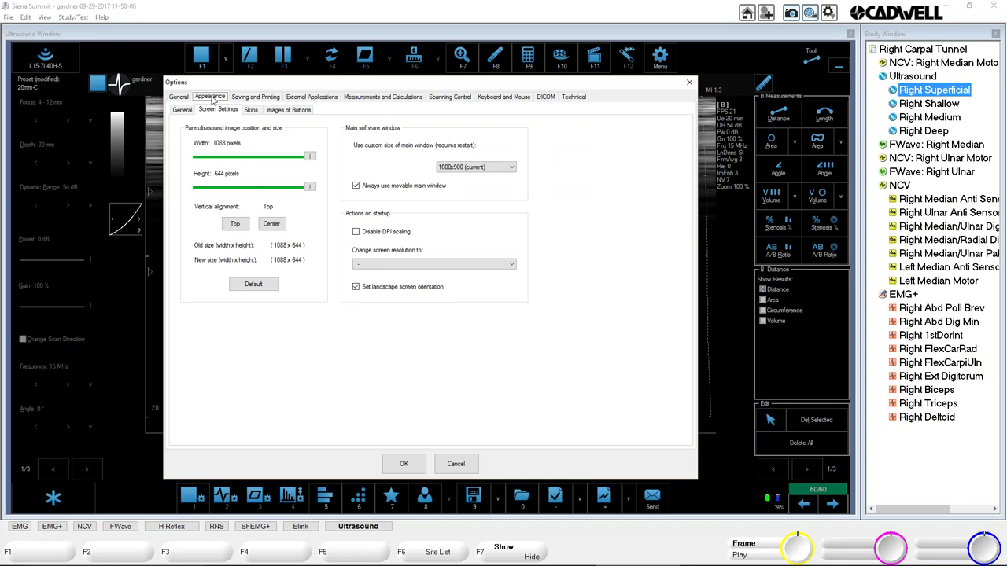
click(185, 112)
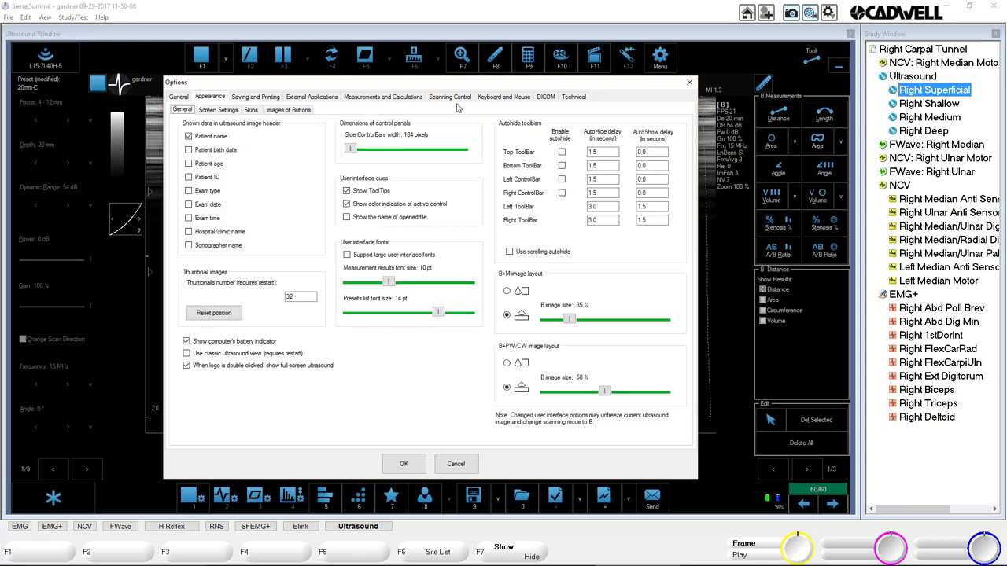
click(268, 97)
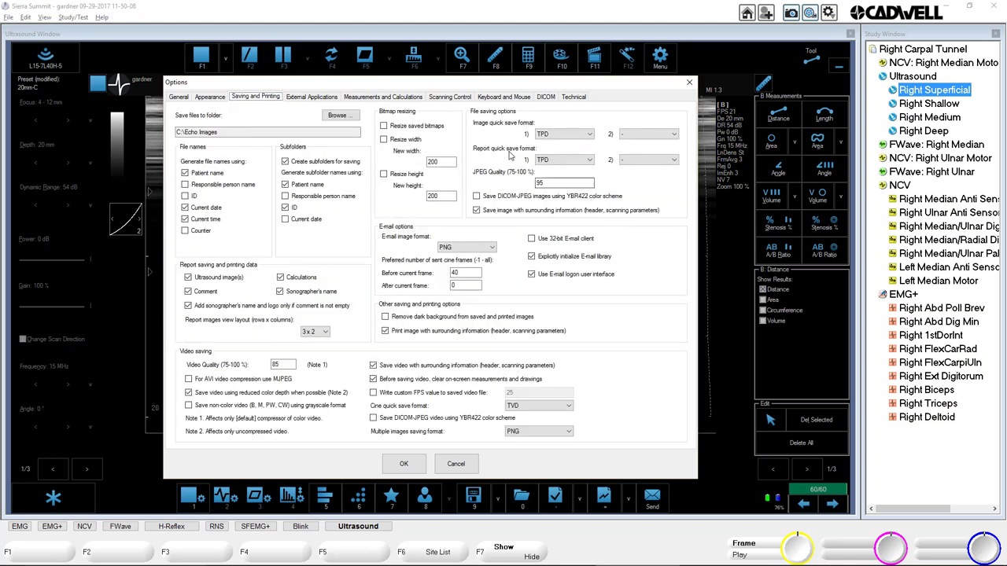
click(588, 160)
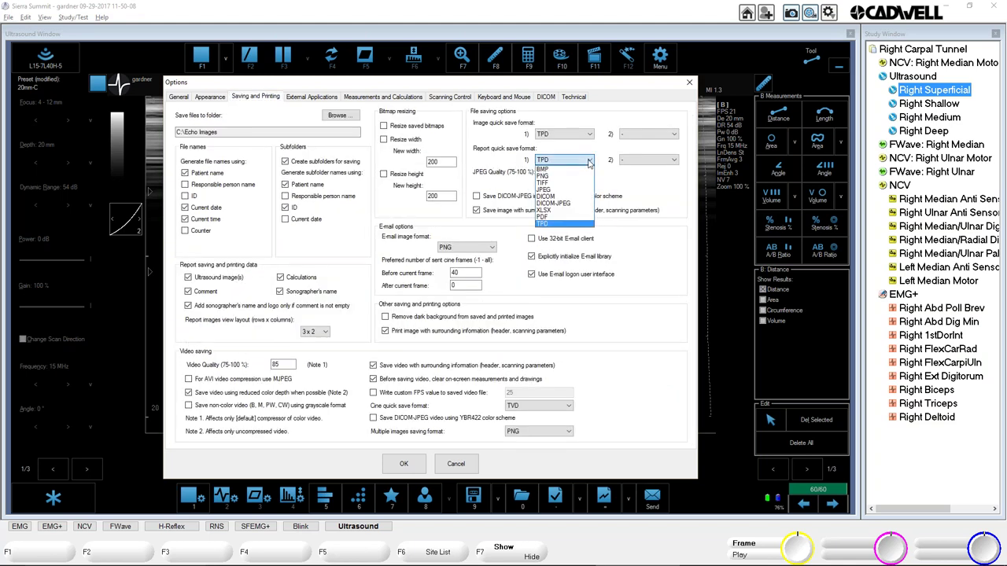
click(589, 135)
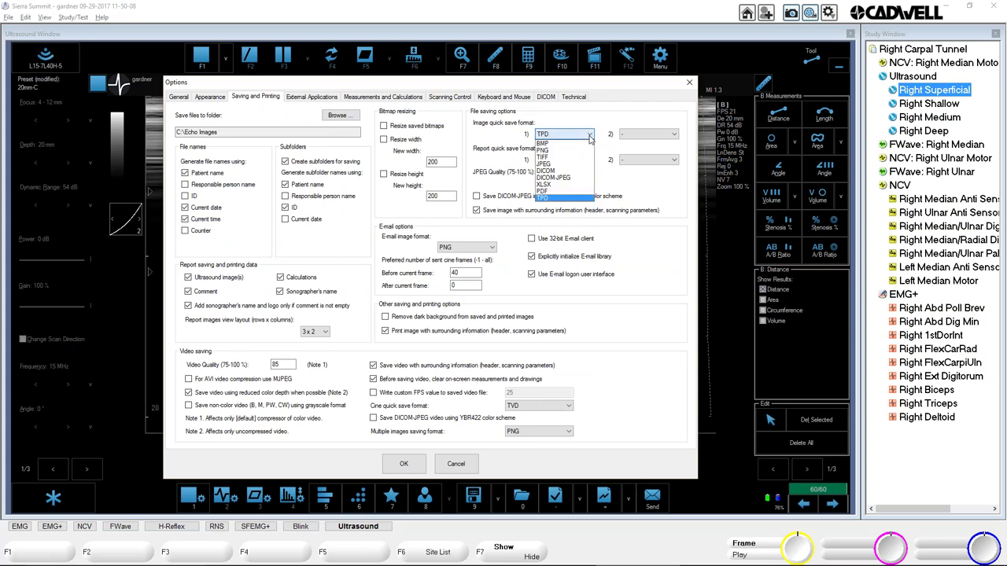
click(564, 150)
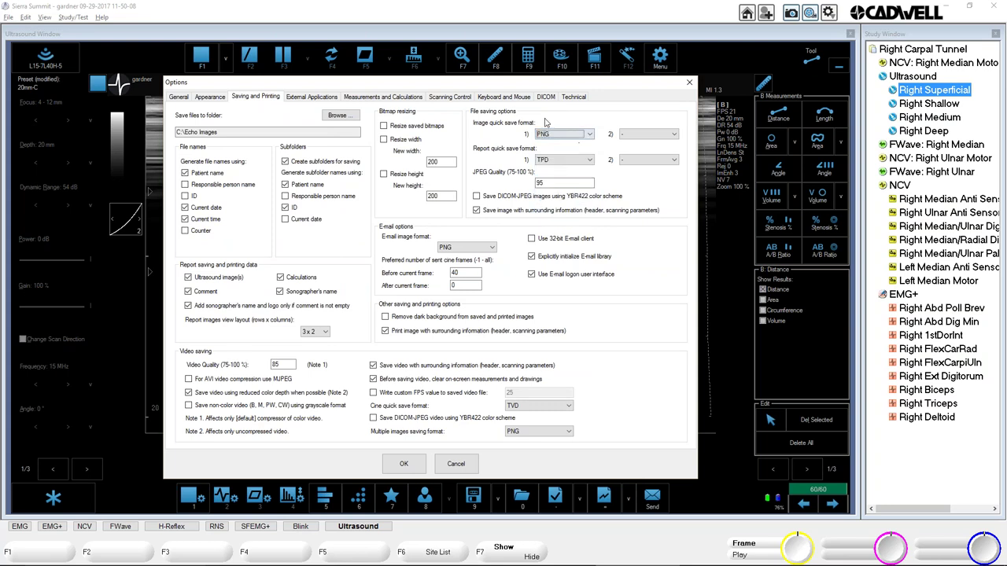
click(595, 160)
click(564, 177)
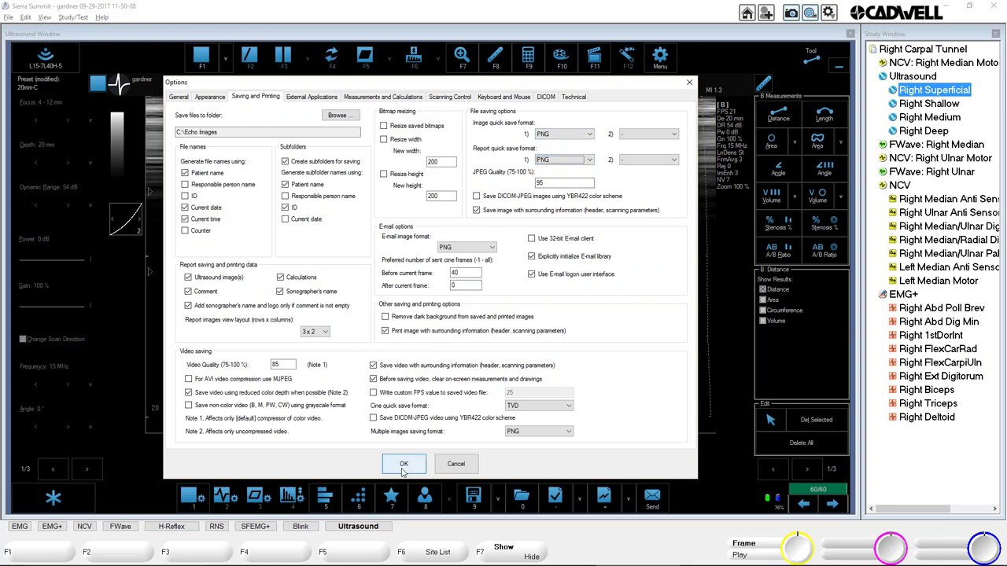
click(403, 465)
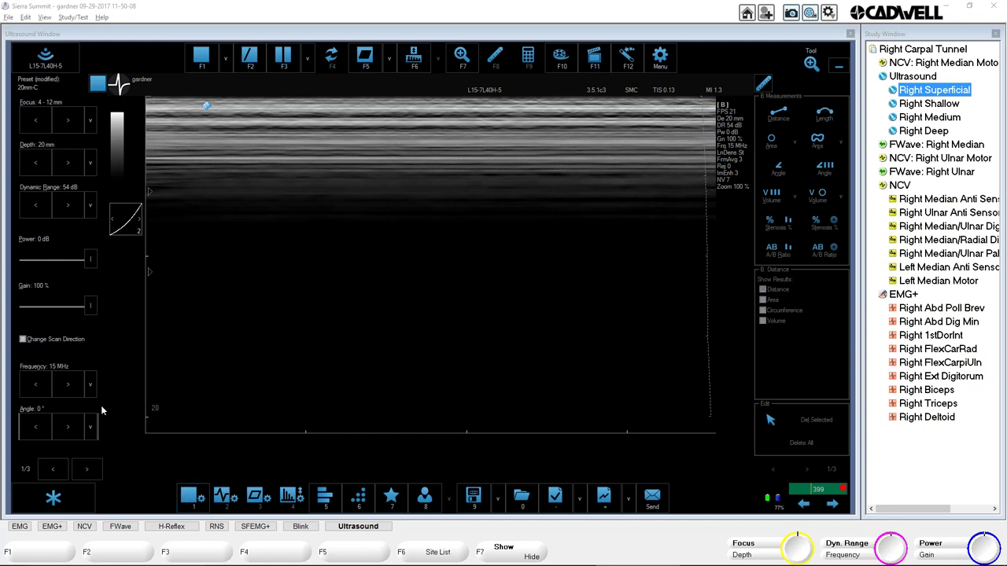
Examine the TGC, palette and presets controls in comparison with the B controls, and return to the B controls
click(97, 84)
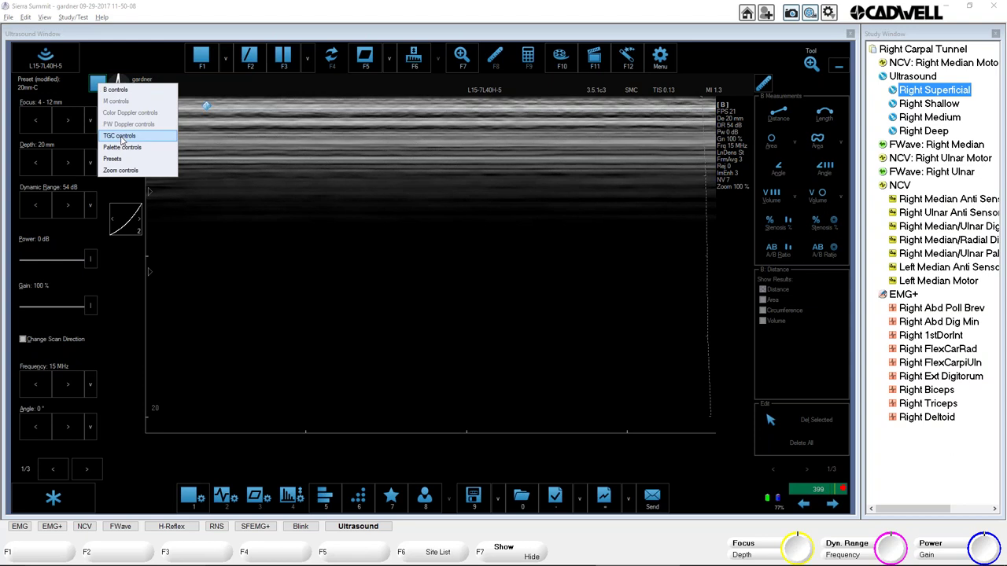
click(120, 136)
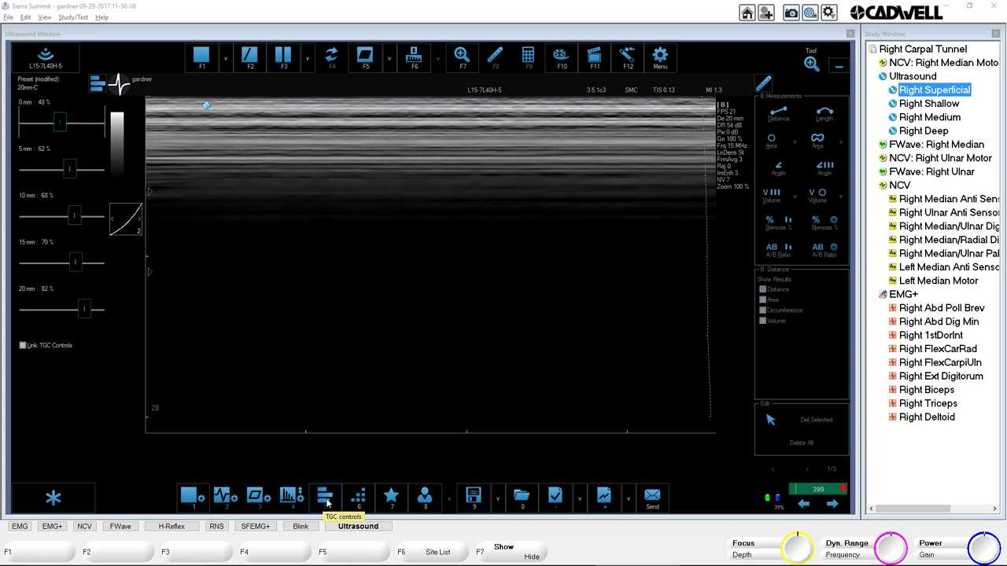
click(195, 500)
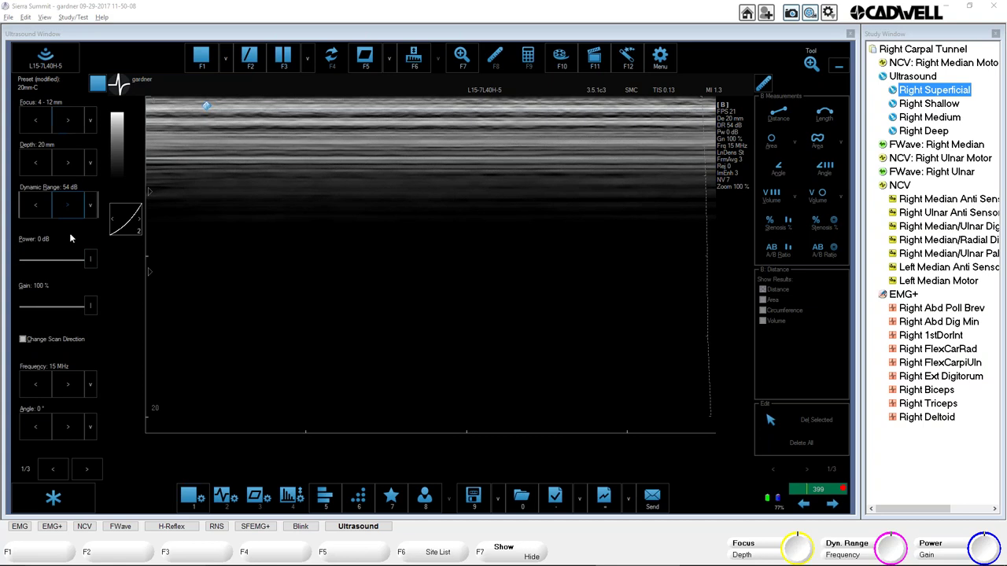
click(325, 496)
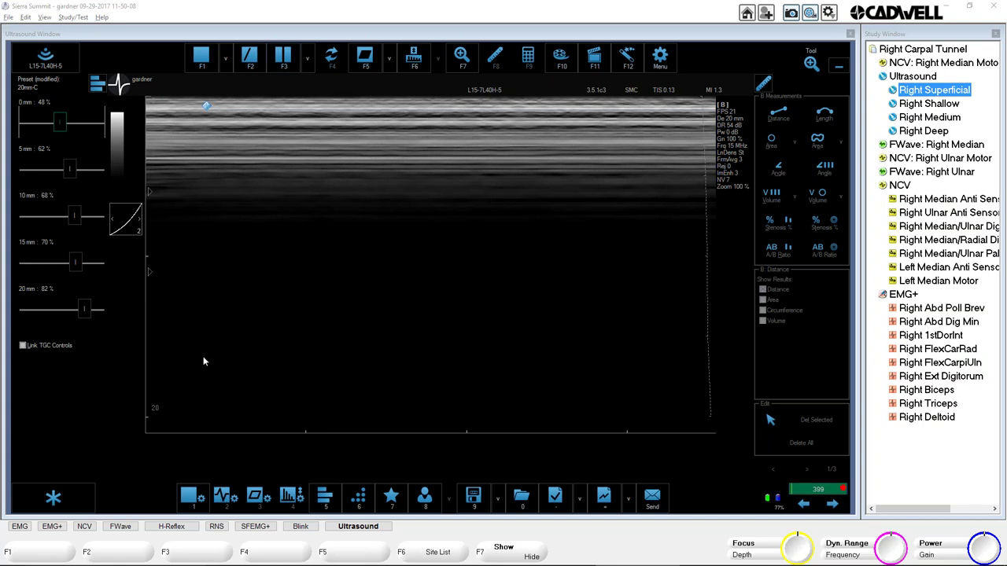
click(188, 496)
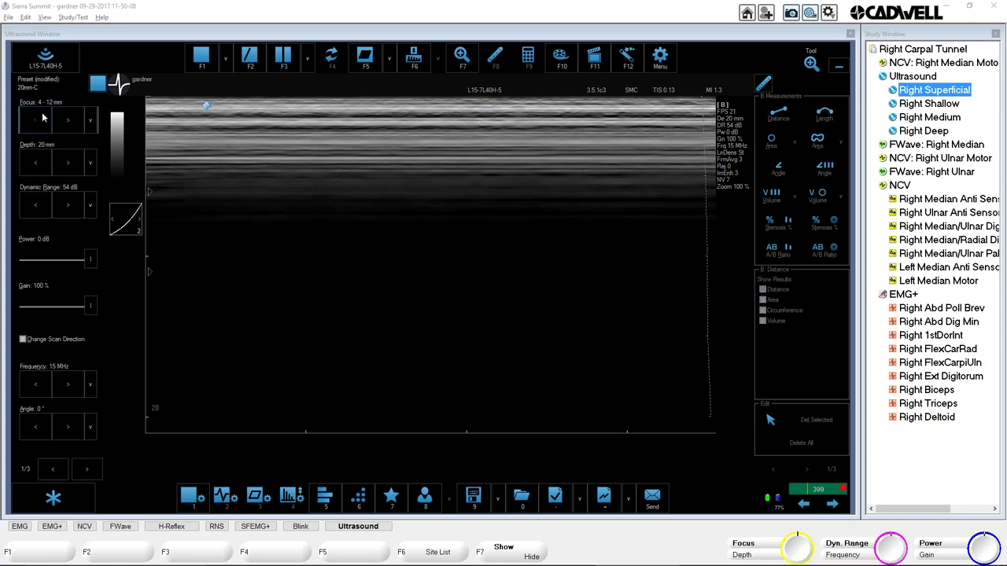
click(325, 497)
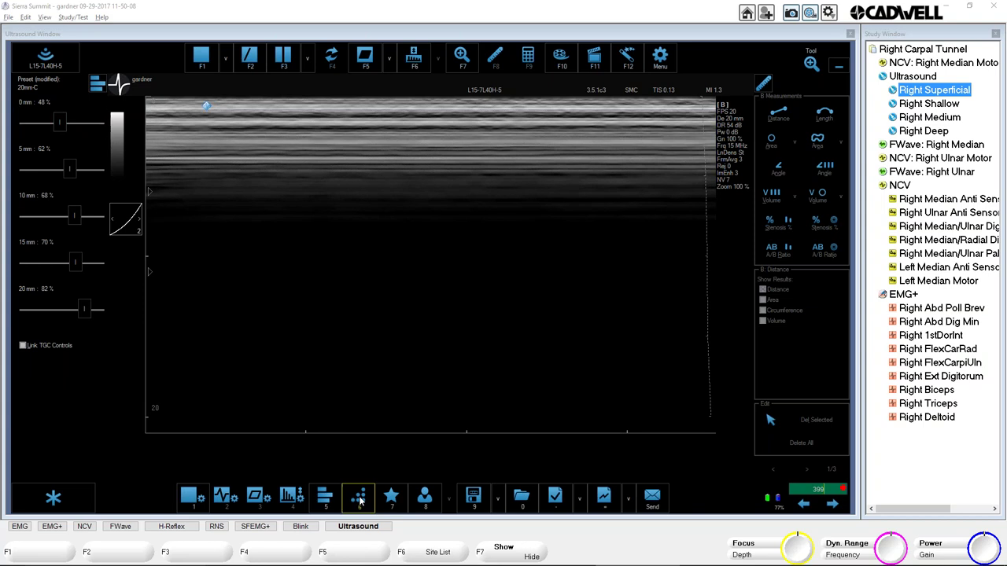
click(359, 497)
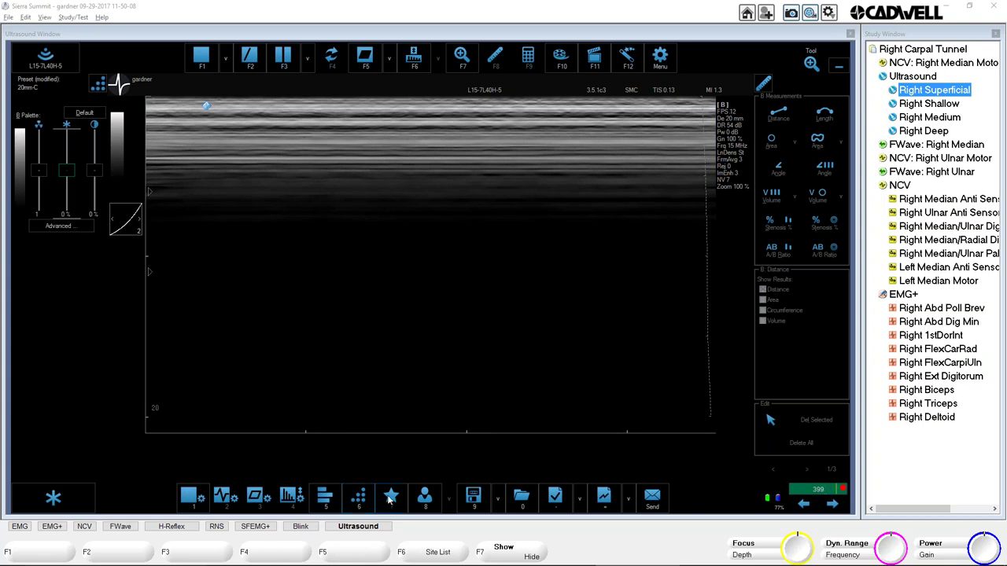
click(391, 499)
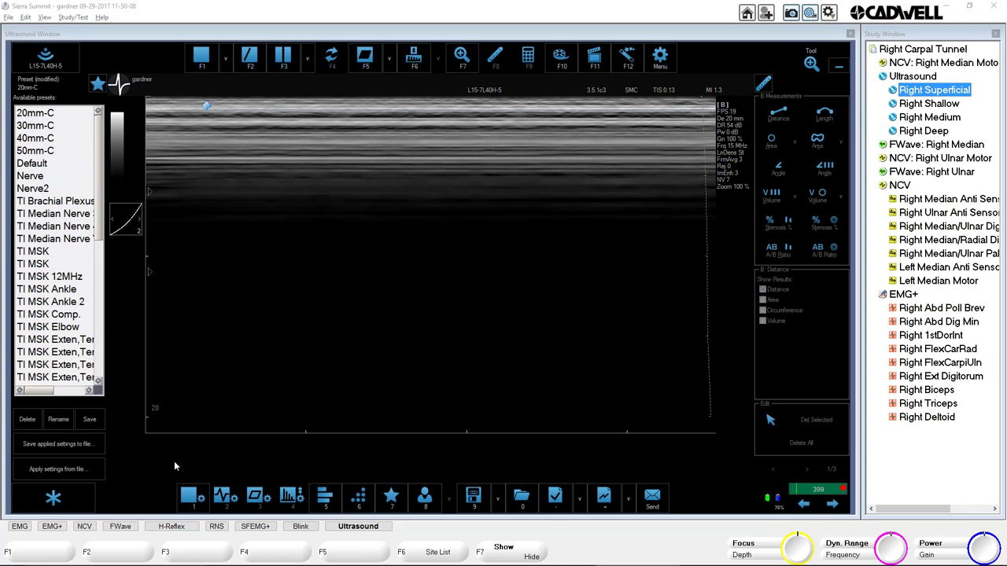
click(191, 495)
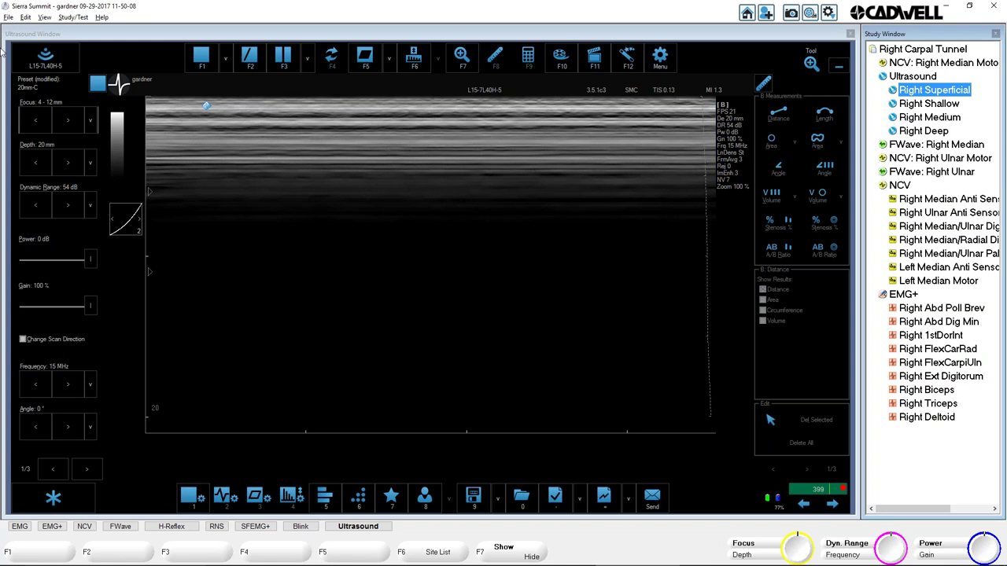
Try the focus ranges 0 - 9 mm and 9 - 16 mm, and return the focus to 4 - 12 mm
mouse_move(924, 560)
click(34, 126)
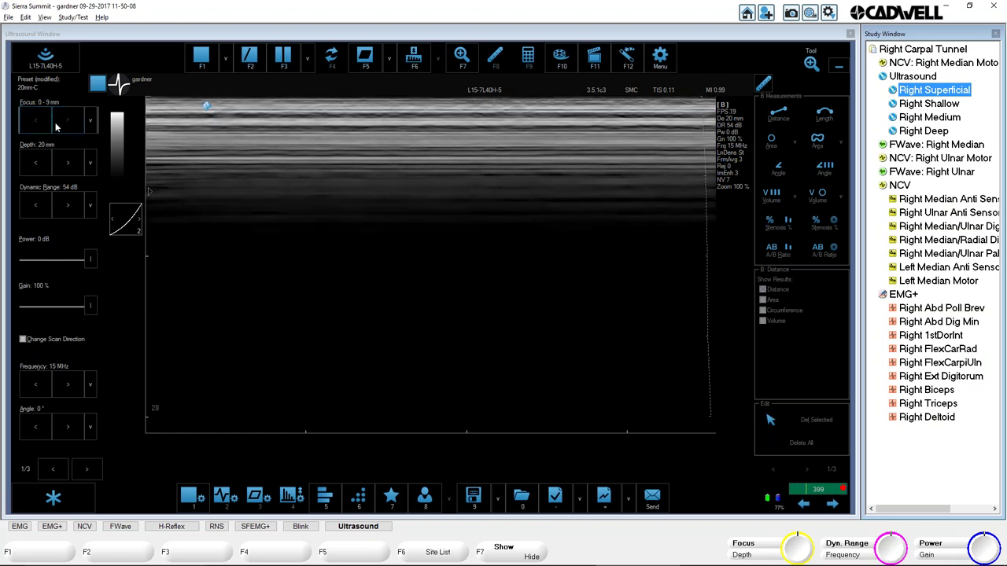
click(41, 131)
click(62, 128)
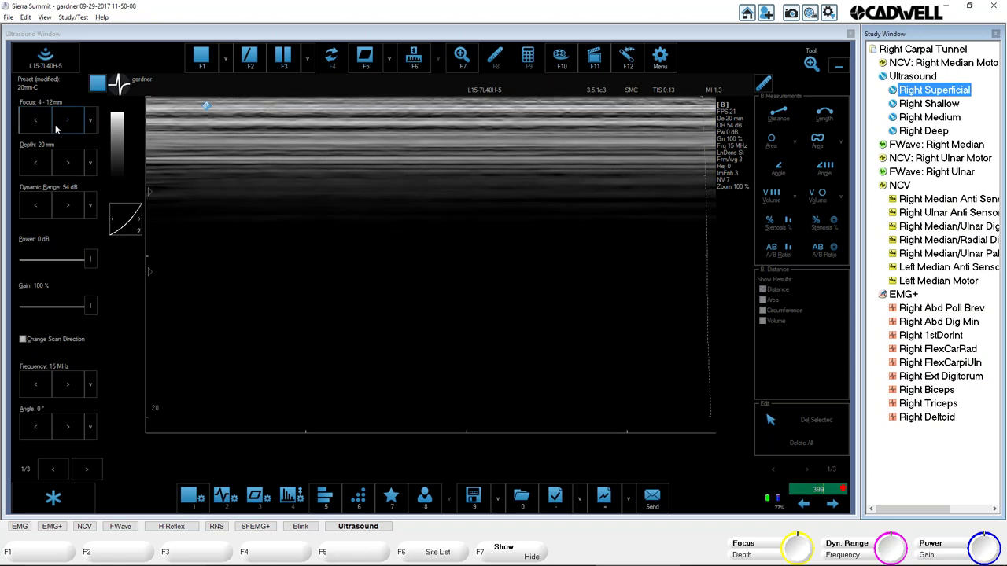
click(65, 128)
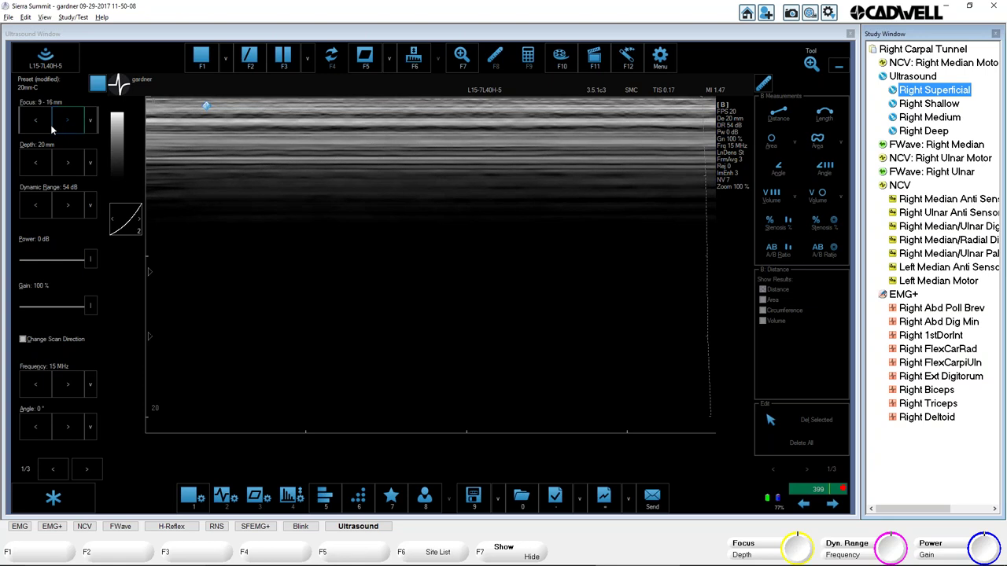
click(41, 123)
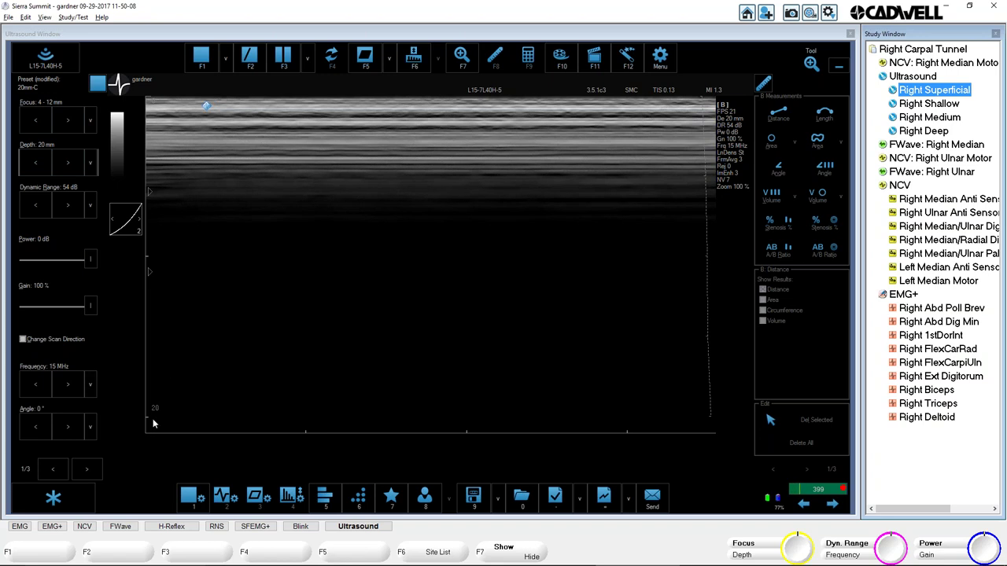
Increase the scan depth through 30 mm to 50 mm, and bring it back down to 20 mm
click(55, 183)
click(41, 166)
click(67, 163)
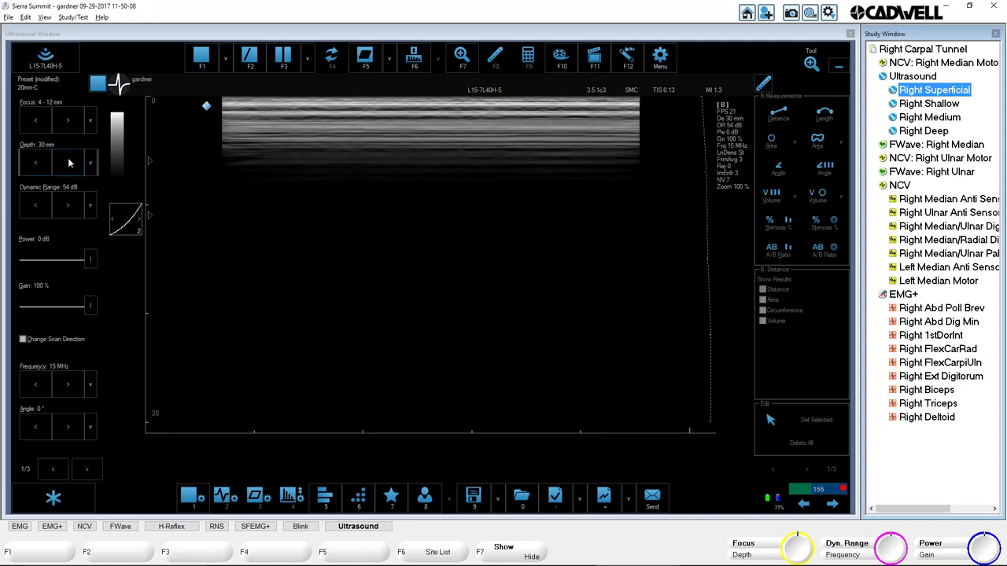
click(58, 165)
click(64, 163)
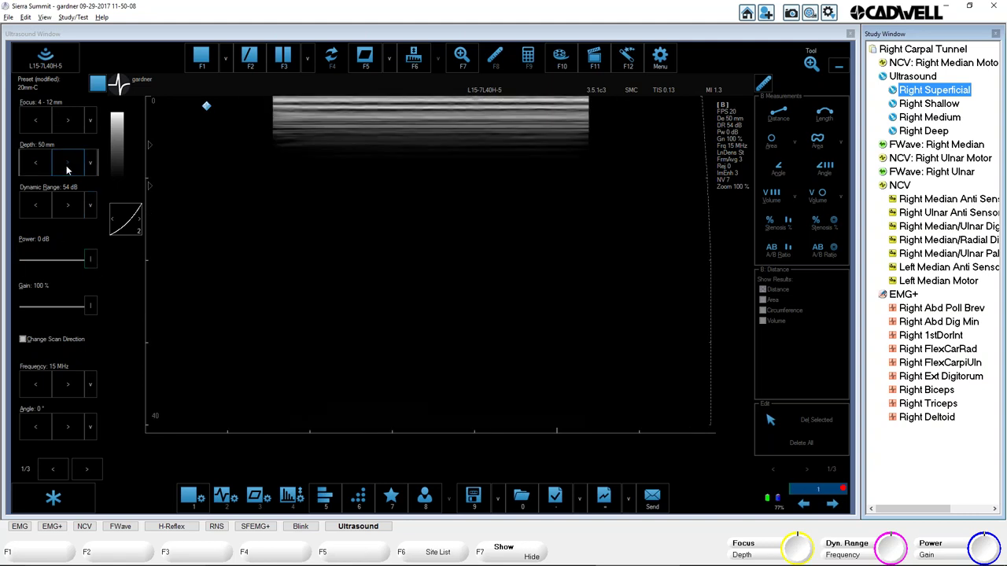
click(38, 165)
click(38, 165)
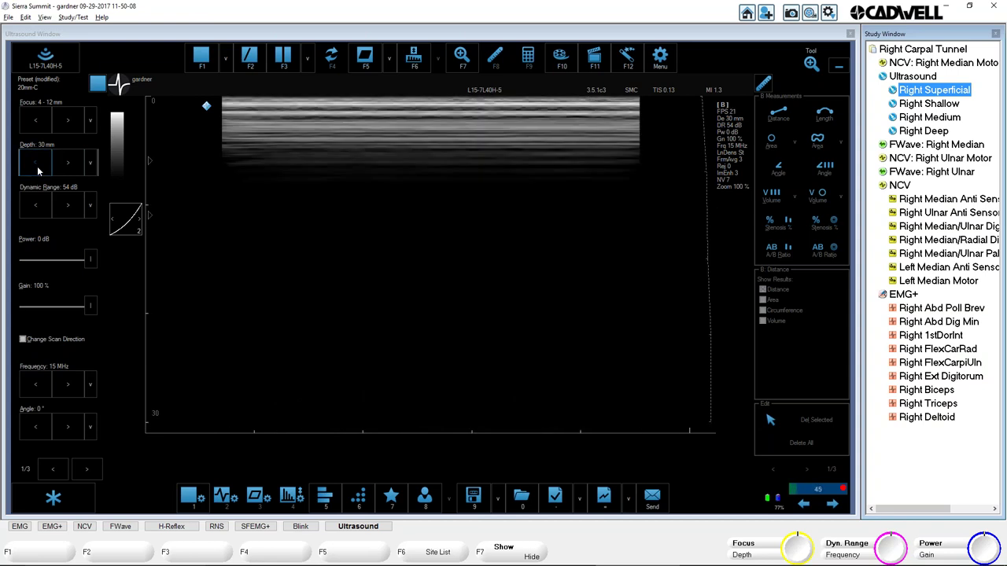
click(38, 167)
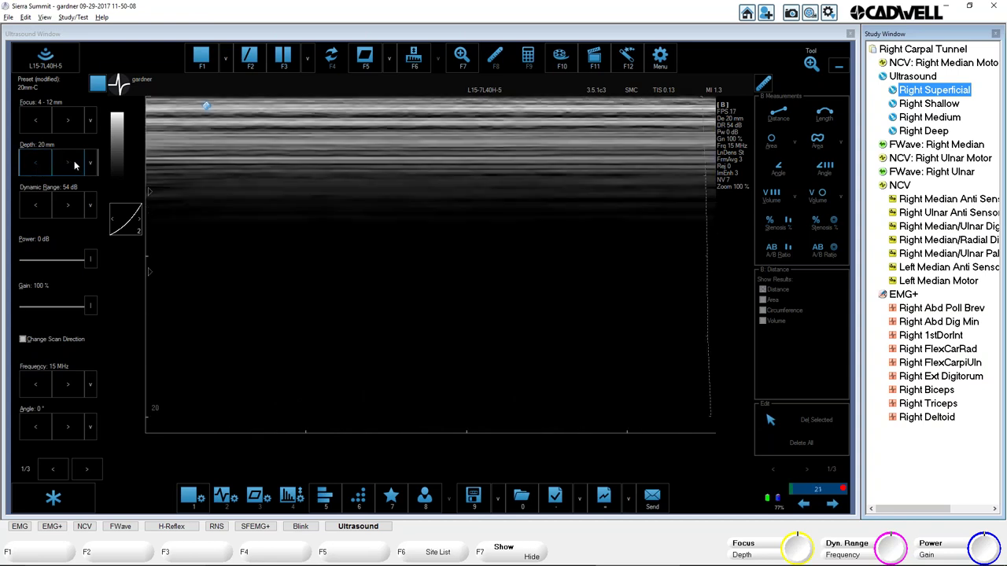
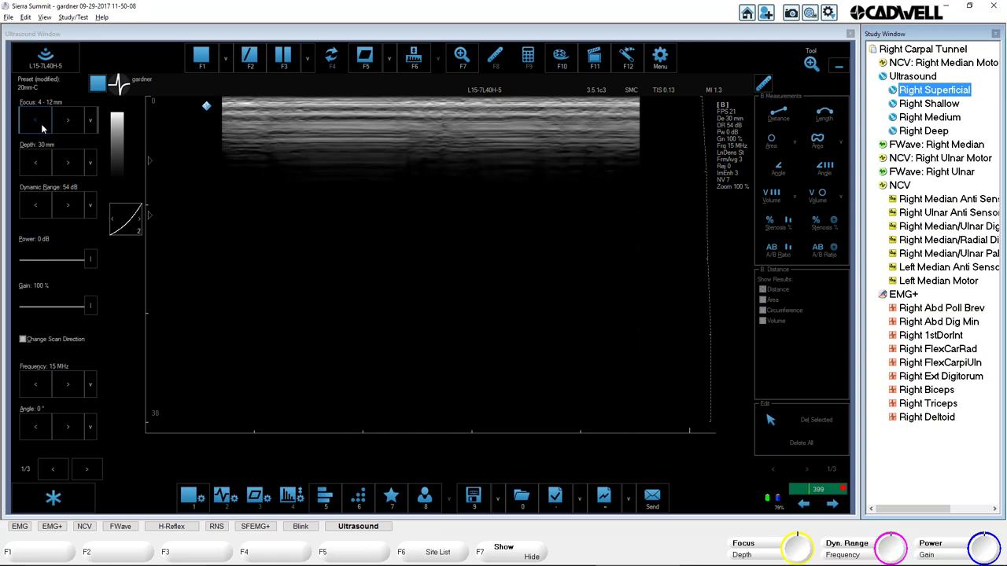
Try scan depths of 20 mm and 40 mm, and return the depth to 30 mm
click(45, 168)
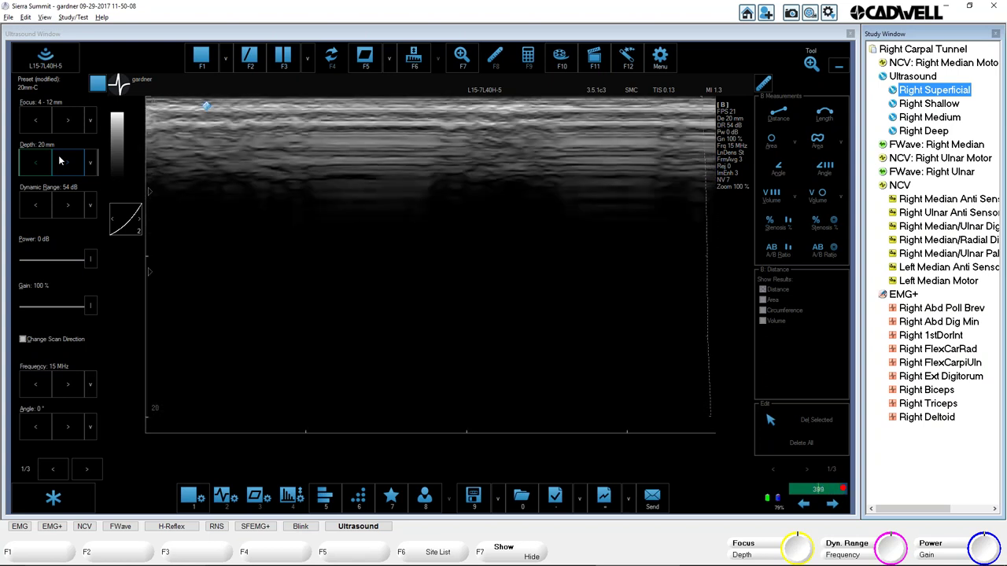
click(41, 164)
click(66, 169)
click(65, 170)
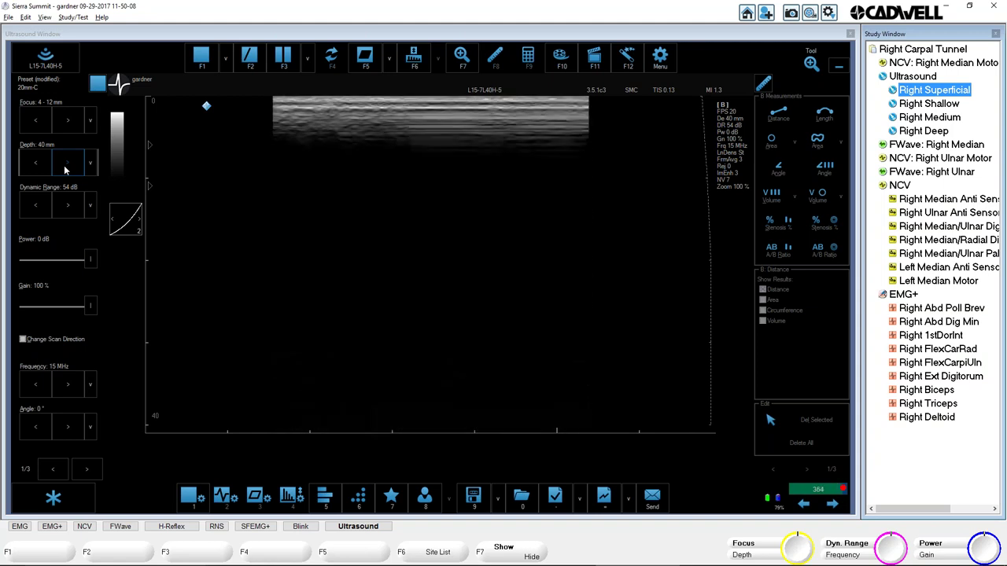
click(66, 167)
click(40, 165)
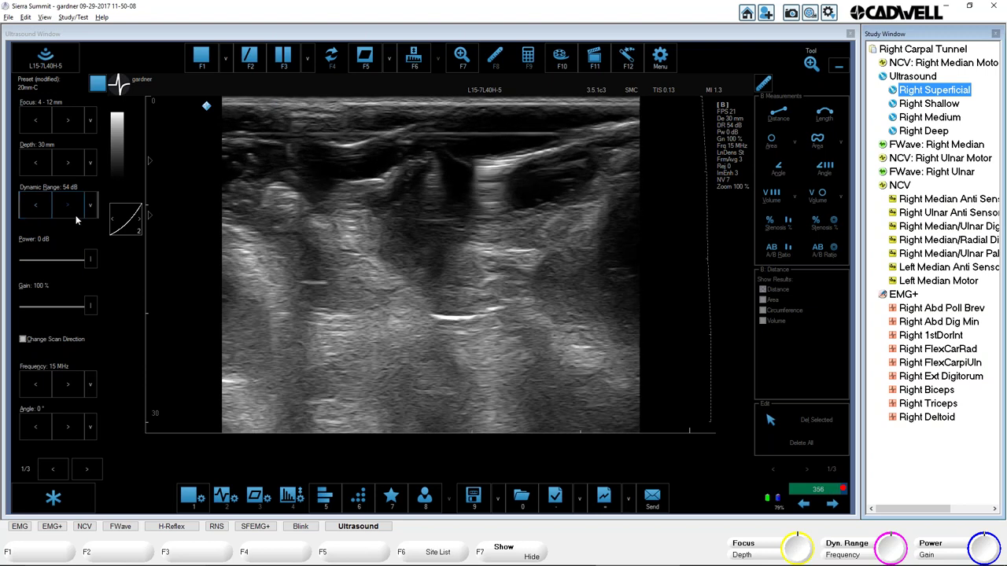
Lower the dynamic range to 42 dB, raise it beyond 78 dB, and reduce it to 48 dB to compare the image contrast
click(27, 210)
click(28, 209)
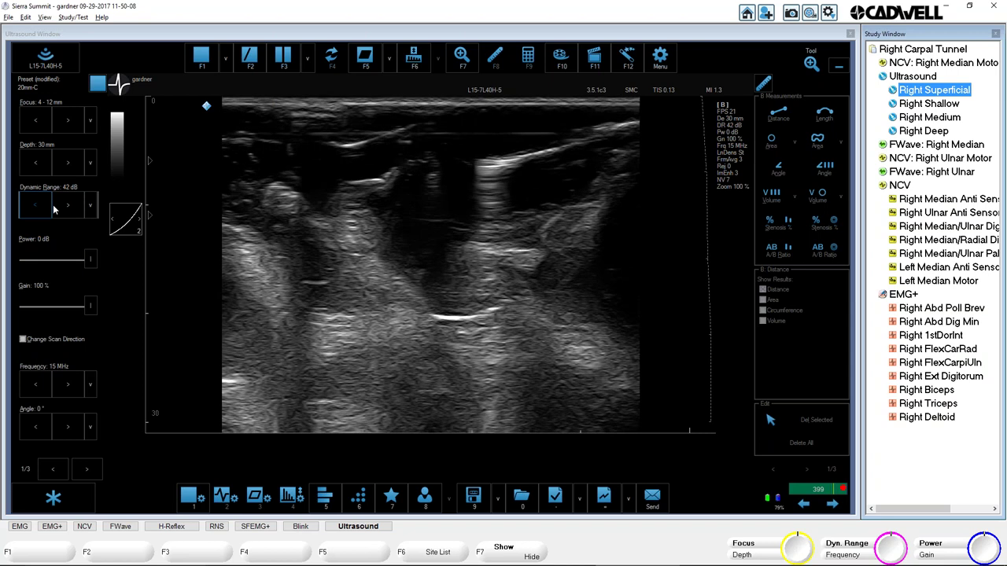
click(67, 208)
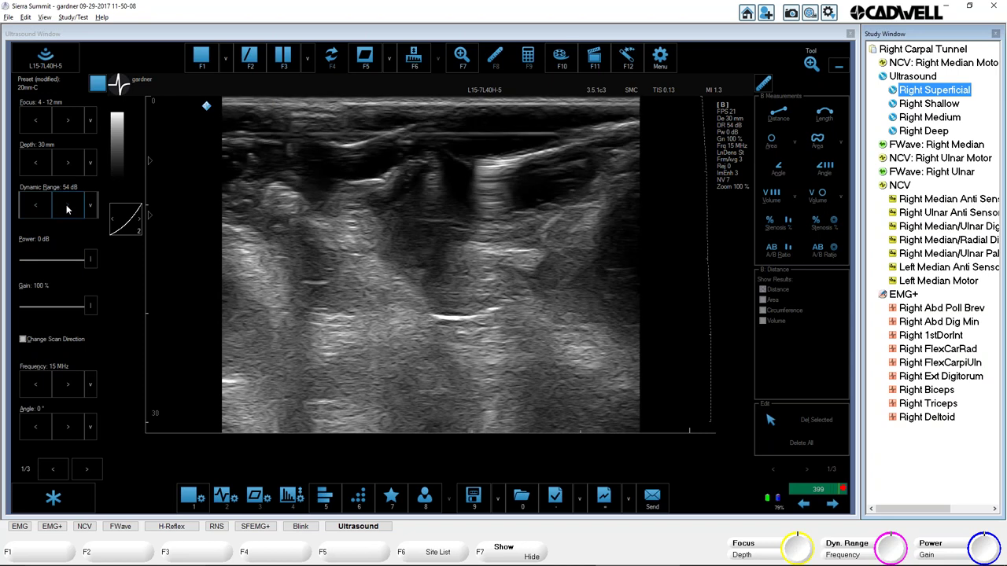
click(67, 208)
click(67, 207)
click(67, 208)
click(67, 208)
click(67, 208)
click(67, 208)
click(67, 207)
click(37, 206)
click(37, 206)
click(37, 206)
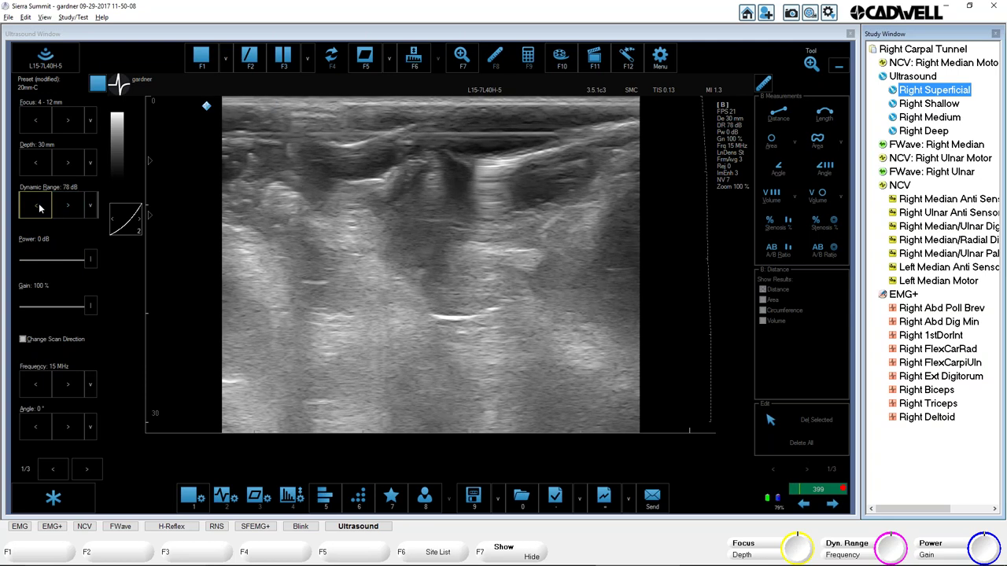
click(37, 206)
click(37, 206)
click(37, 207)
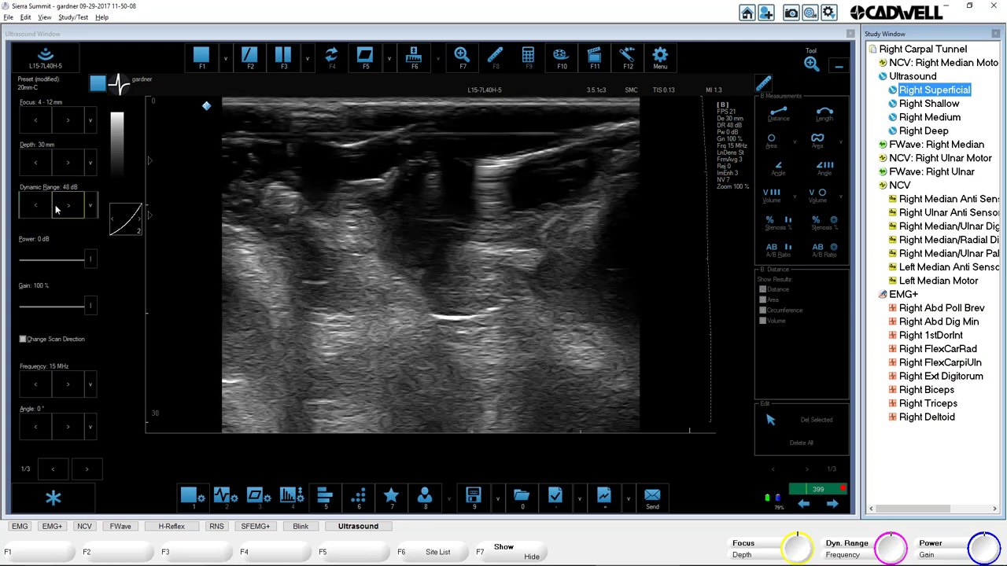
Change the dynamic range to 72 dB and lower it to 36 dB to compare the image contrast
click(37, 207)
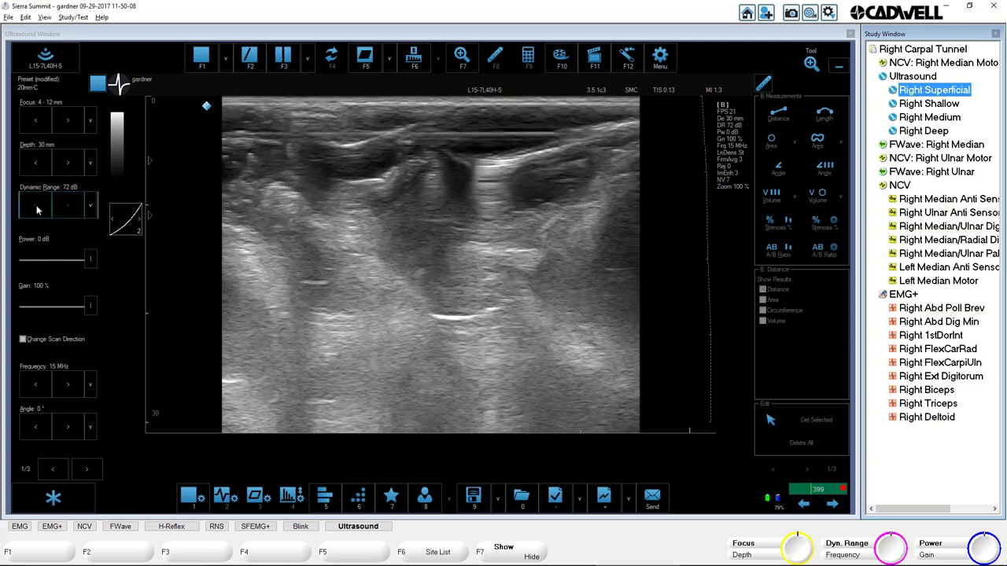
click(45, 208)
click(44, 208)
click(45, 207)
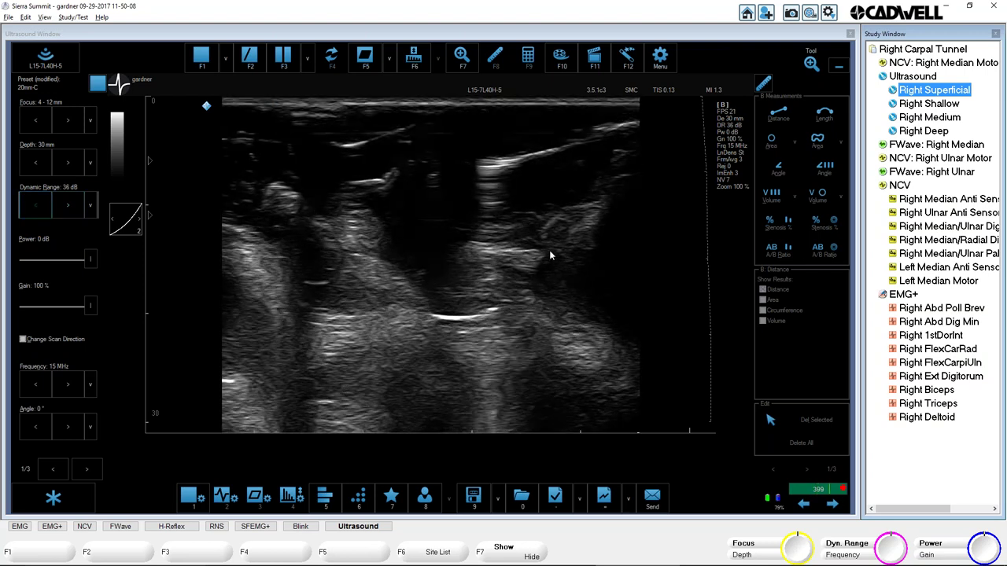
Raise the dynamic range through 54 dB to 72 dB, try 66 dB, and set it back to 72 dB
click(68, 208)
click(67, 208)
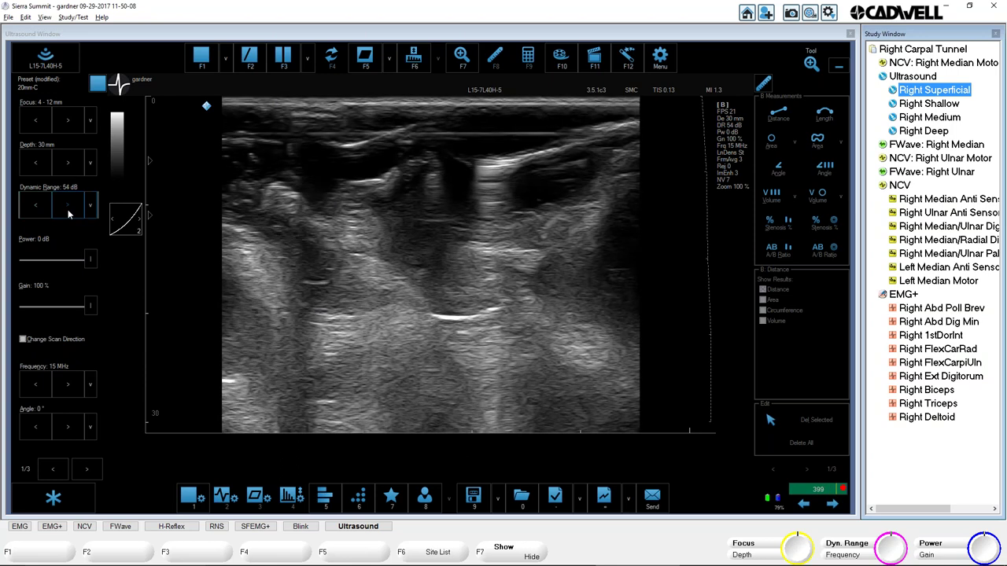
click(68, 209)
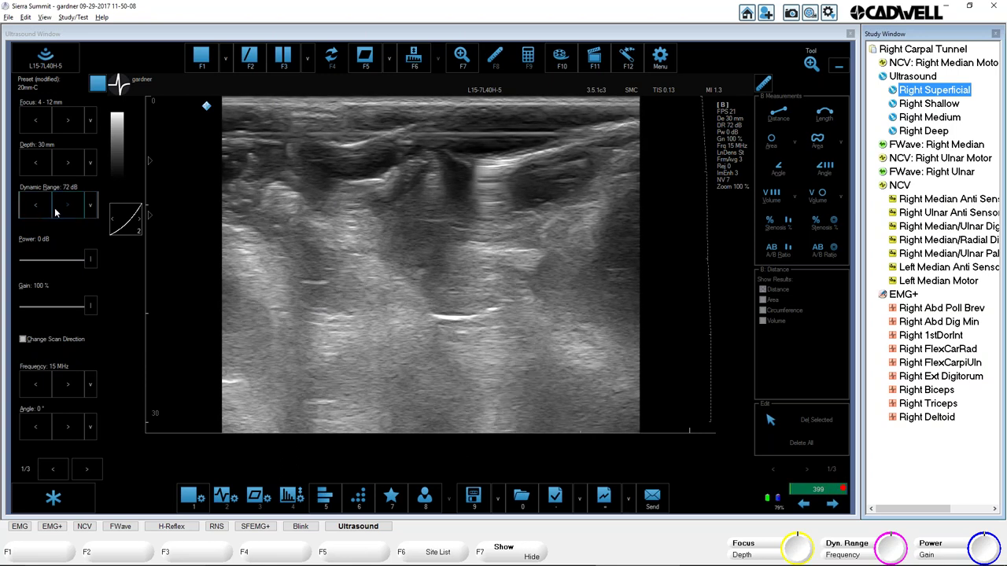
click(67, 210)
click(36, 209)
click(35, 209)
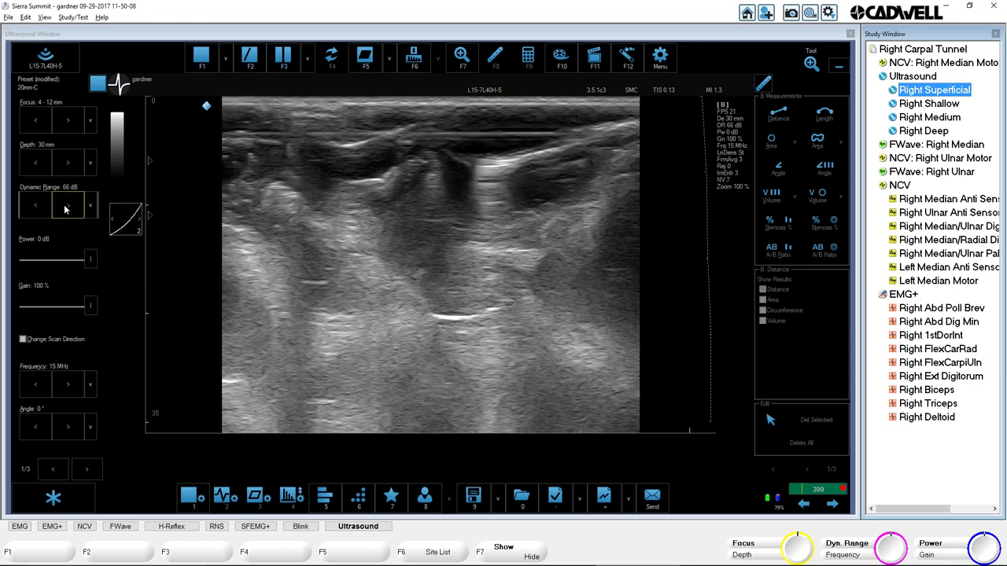
click(67, 208)
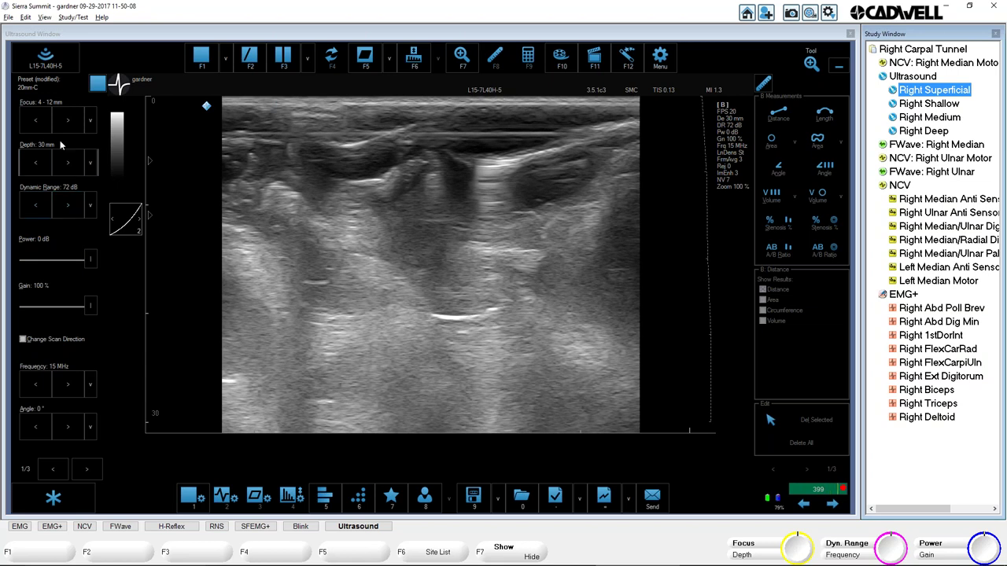
Lower the dynamic range briefly, and raise it through 84 dB to 102 dB to compare the image
click(36, 205)
click(36, 205)
click(37, 206)
click(68, 206)
click(67, 206)
click(67, 206)
click(67, 208)
click(67, 208)
click(67, 207)
click(67, 208)
click(67, 209)
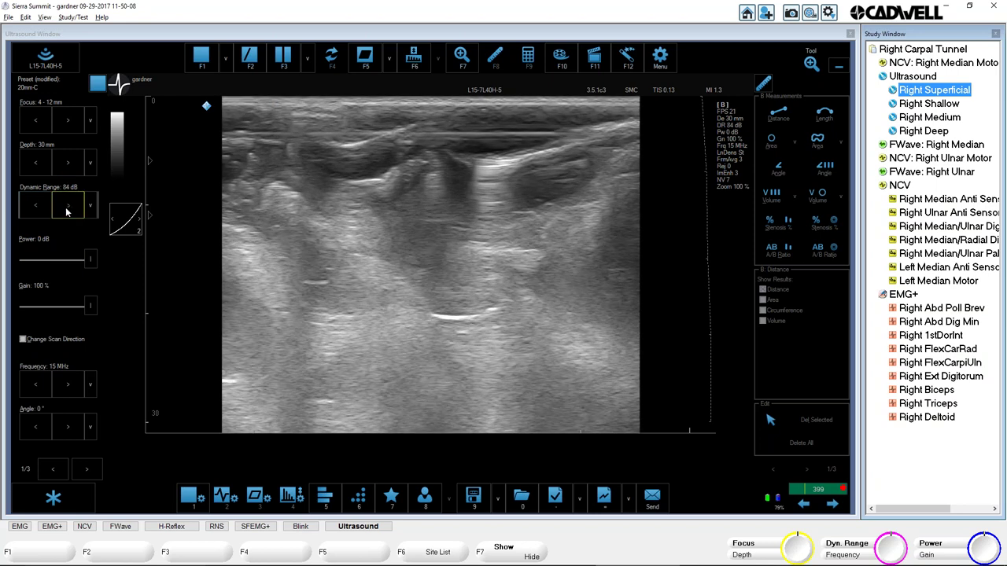
click(67, 210)
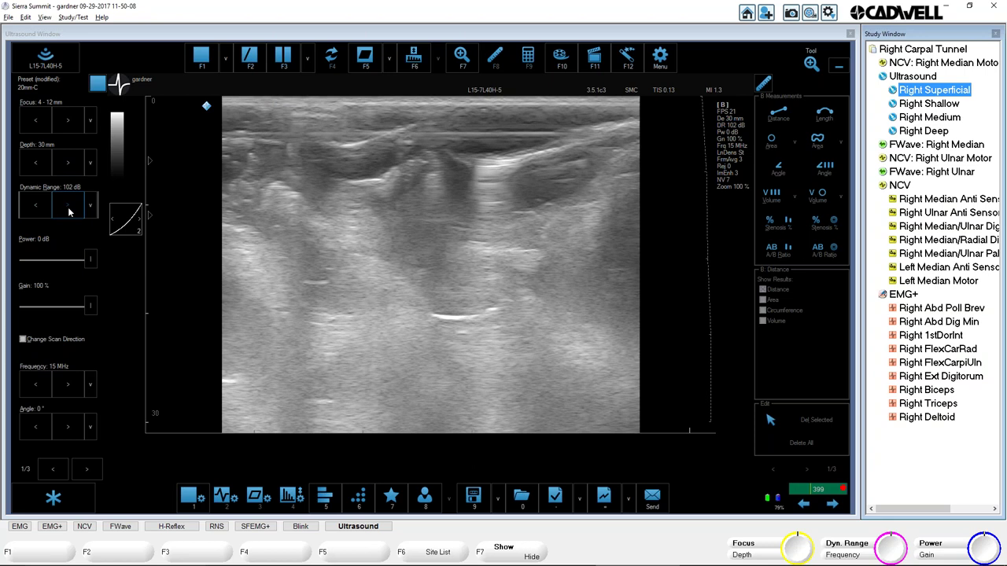
Return the dynamic range to 72 dB and reduce the gain to 90 %
click(48, 208)
click(48, 208)
click(48, 208)
click(48, 209)
click(48, 208)
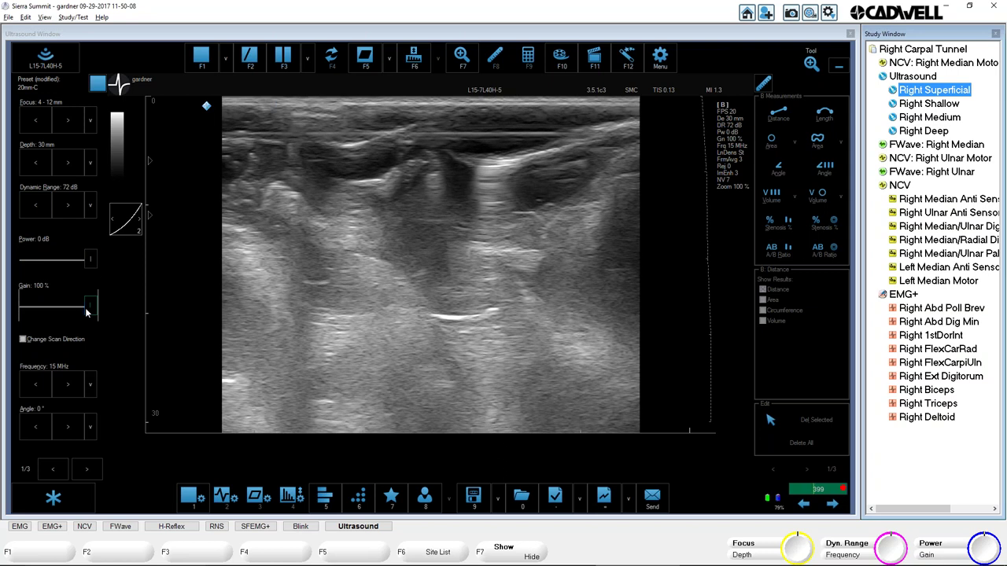
mouse_move(89, 307)
mouse_down()
mouse_move(54, 312)
mouse_move(99, 312)
mouse_move(61, 312)
mouse_move(82, 313)
mouse_up()
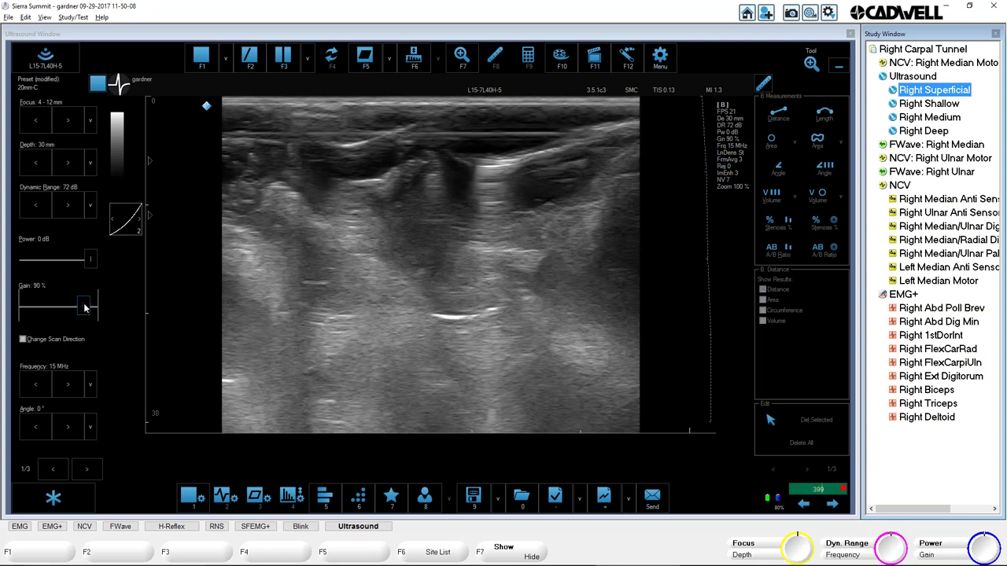
click(69, 209)
click(38, 209)
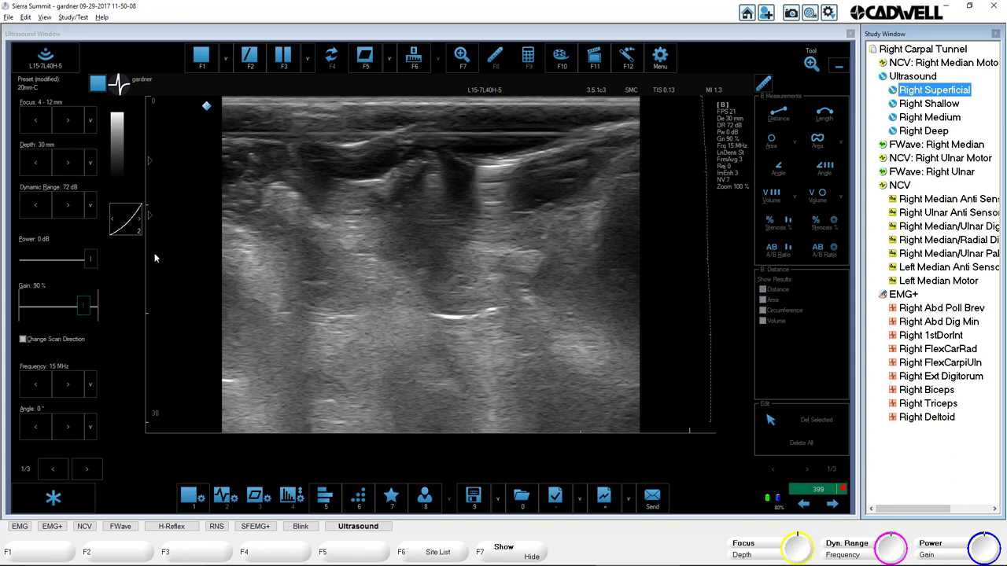
Switch the dynamic range knob to Frequency, try 12 MHz, 7.5 MHz and 7.5 MHz (ITHI), and return to 15 MHz
click(842, 554)
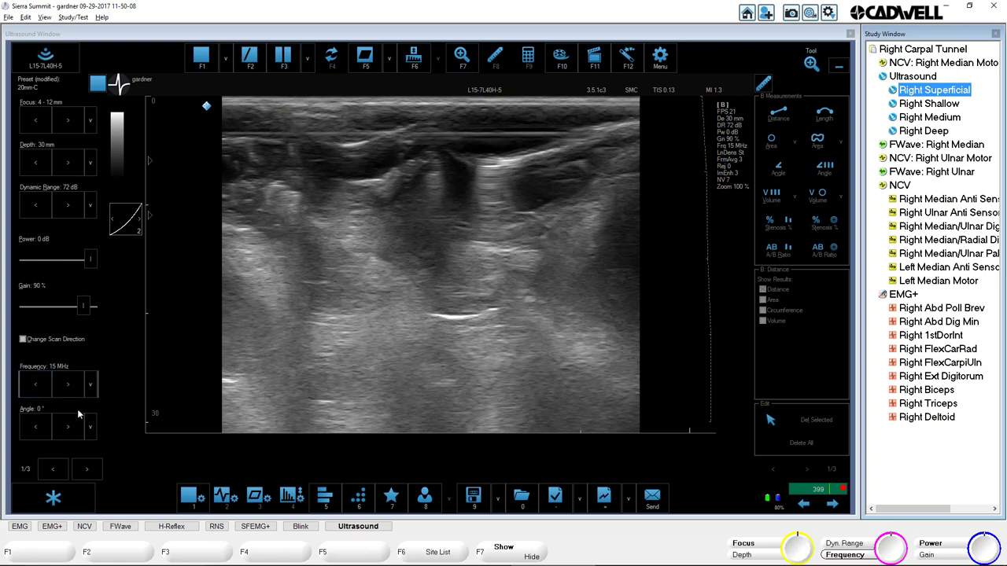
click(37, 384)
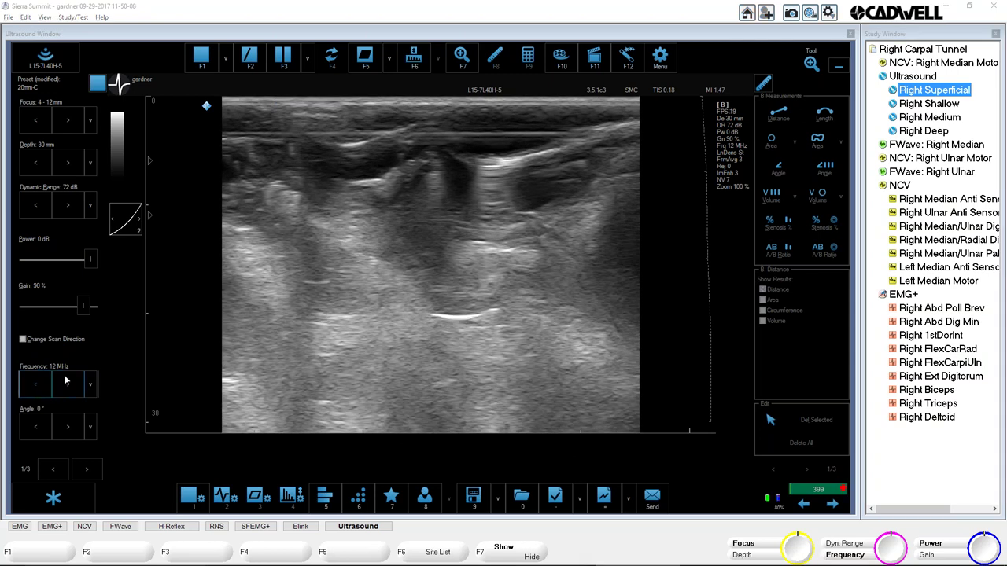
click(40, 385)
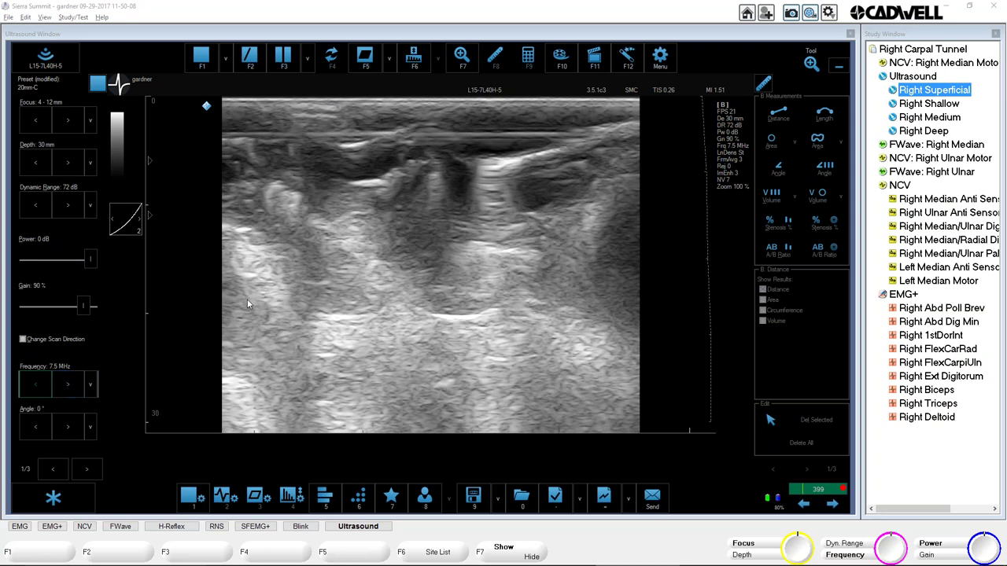
click(70, 387)
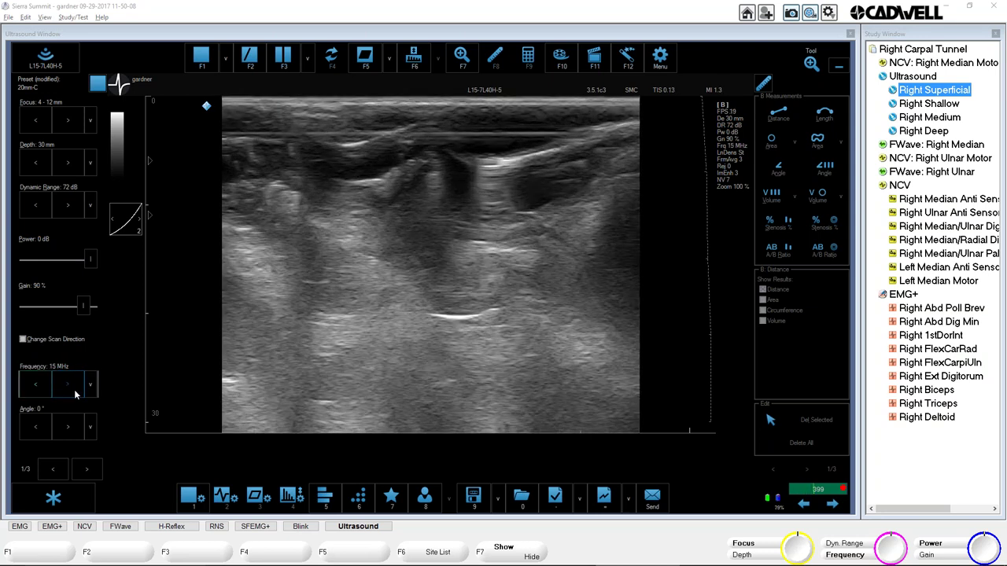
click(53, 389)
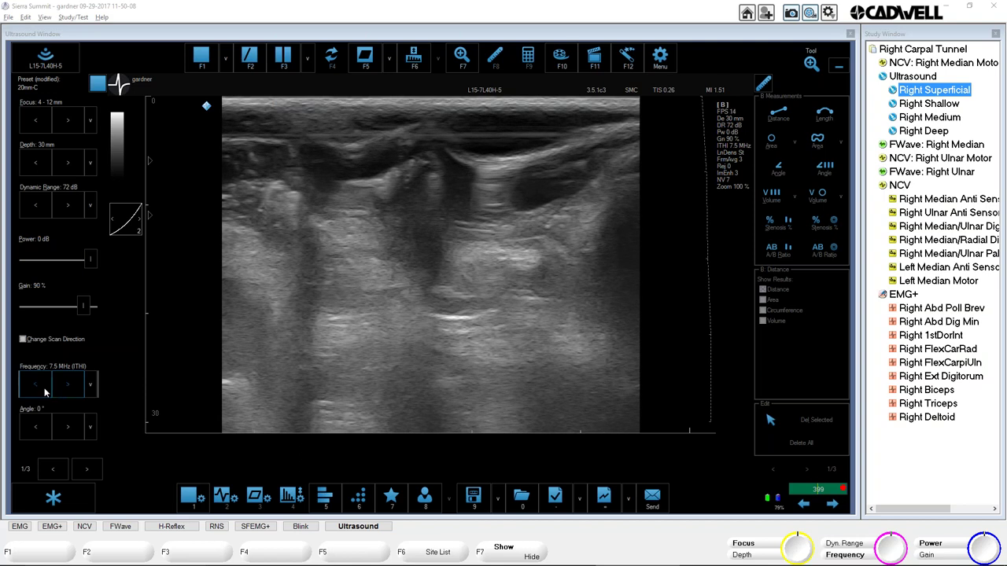
click(37, 389)
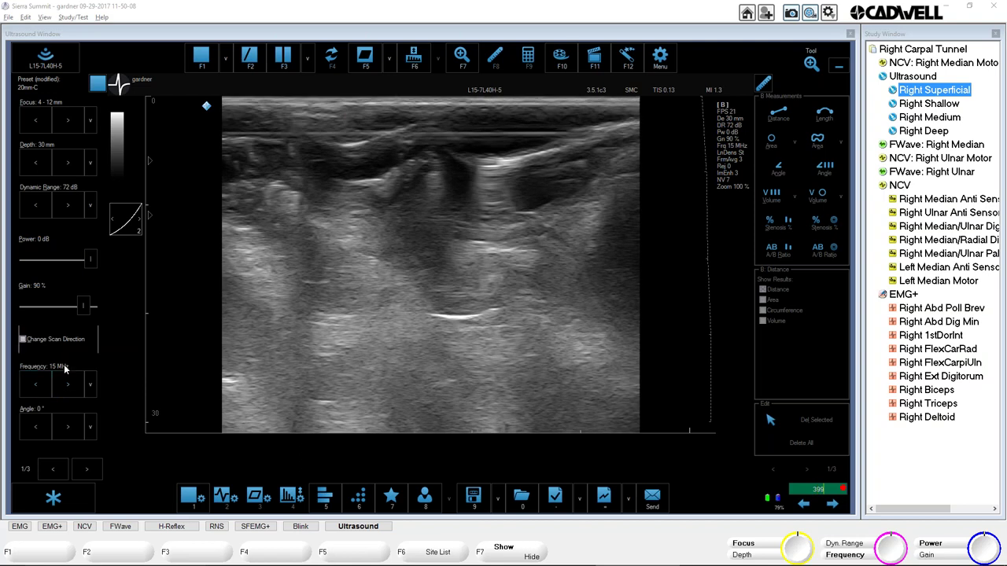
Step the scan frequency through 7.5 MHz (ITHI) and 12 MHz to 7.5 MHz
click(66, 386)
click(33, 388)
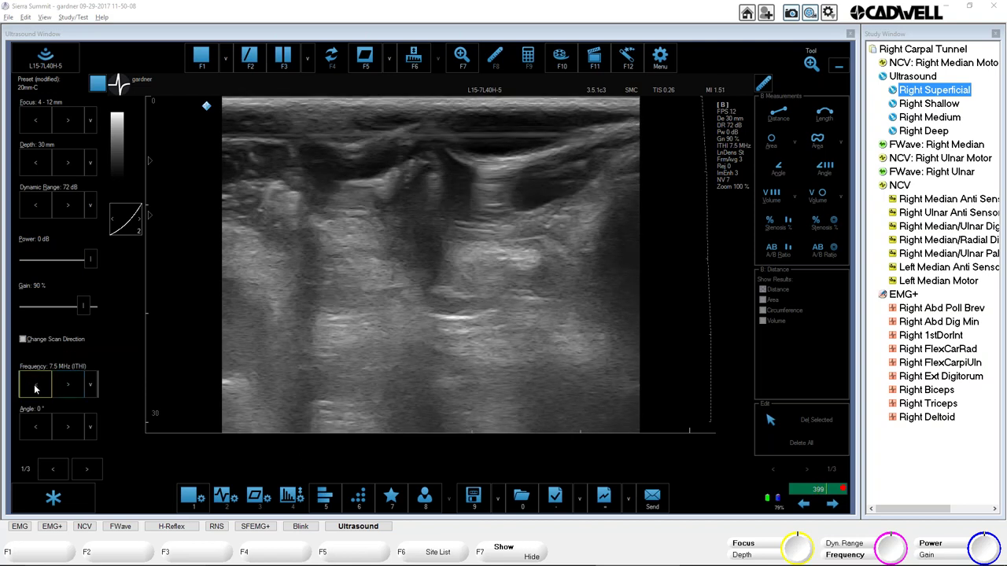
click(35, 389)
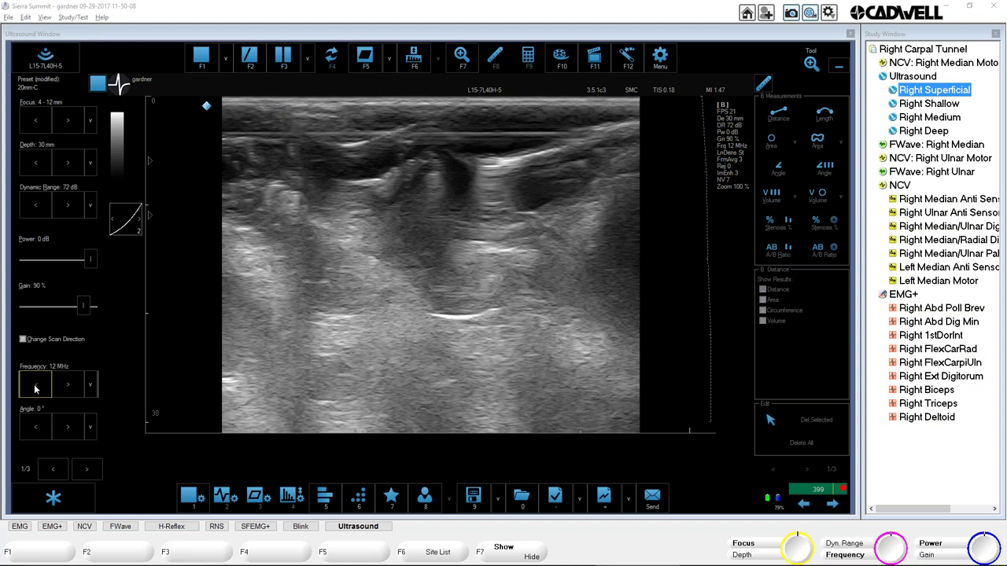
click(35, 389)
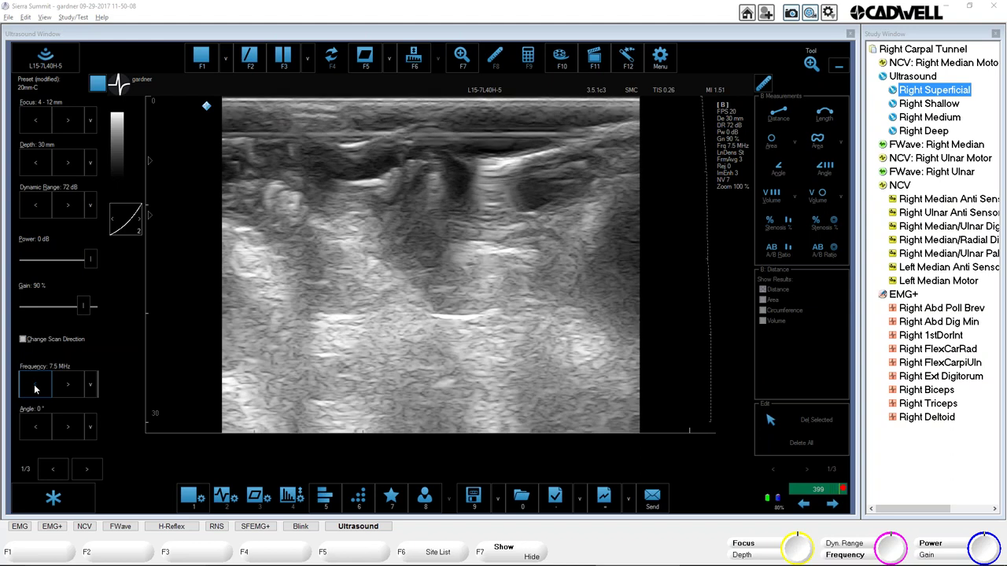
Increase the scan depth through 40 mm to 60 mm
click(37, 164)
click(67, 163)
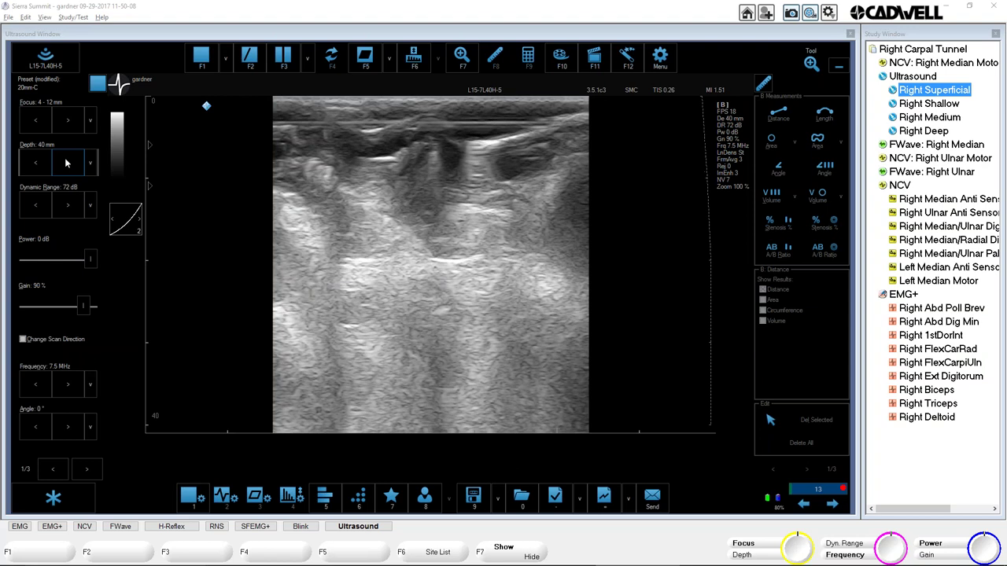
click(67, 163)
click(66, 163)
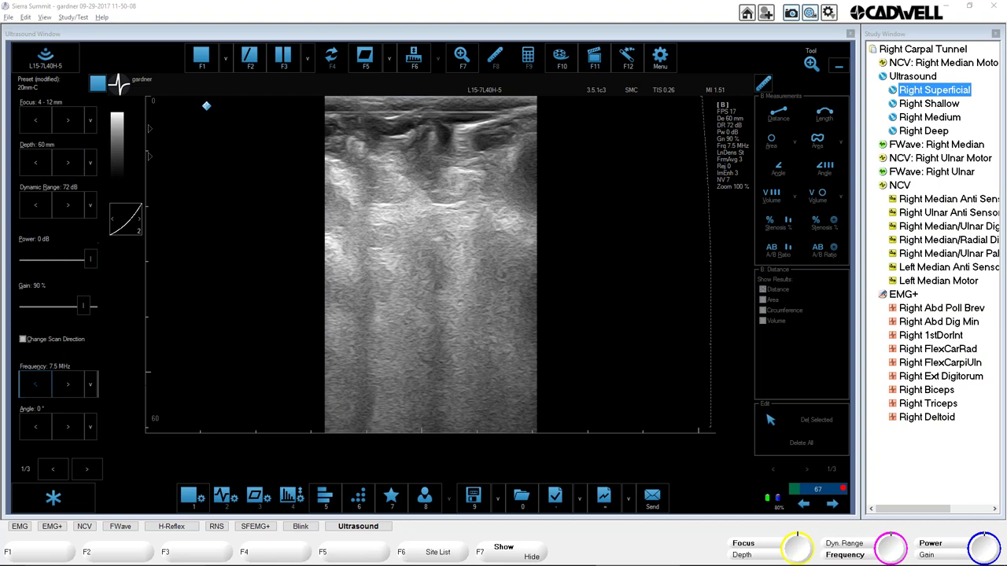
Compare the deeper image at 15 MHz, 10 MHz and 7.5 MHz, and set the frequency to 12 MHz
click(57, 390)
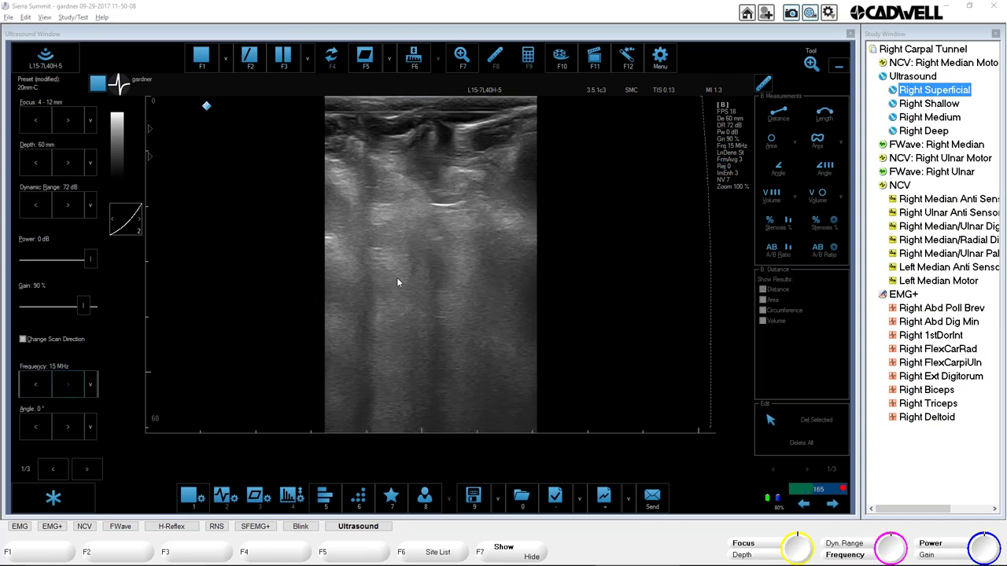
click(36, 388)
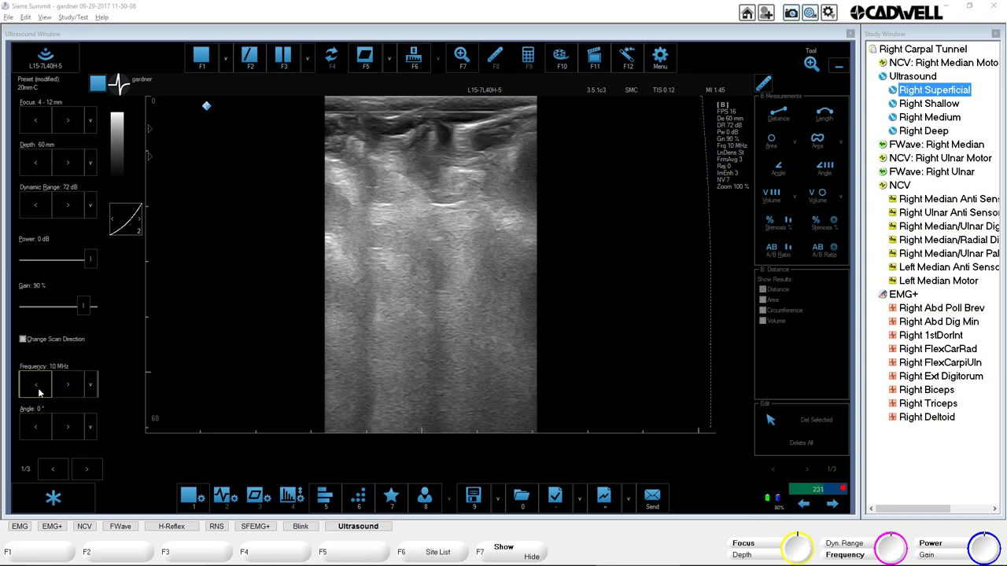
click(38, 388)
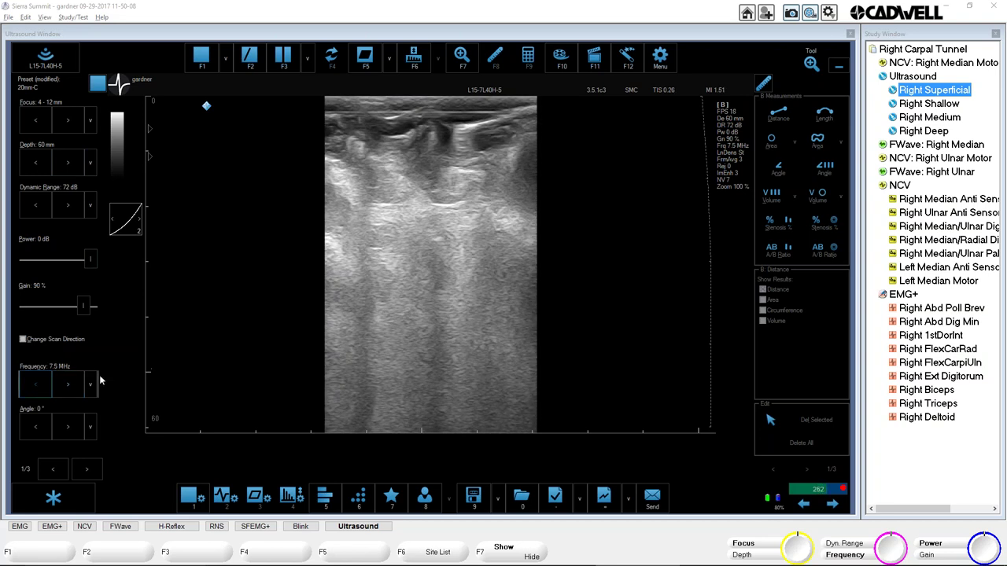
click(65, 388)
click(66, 388)
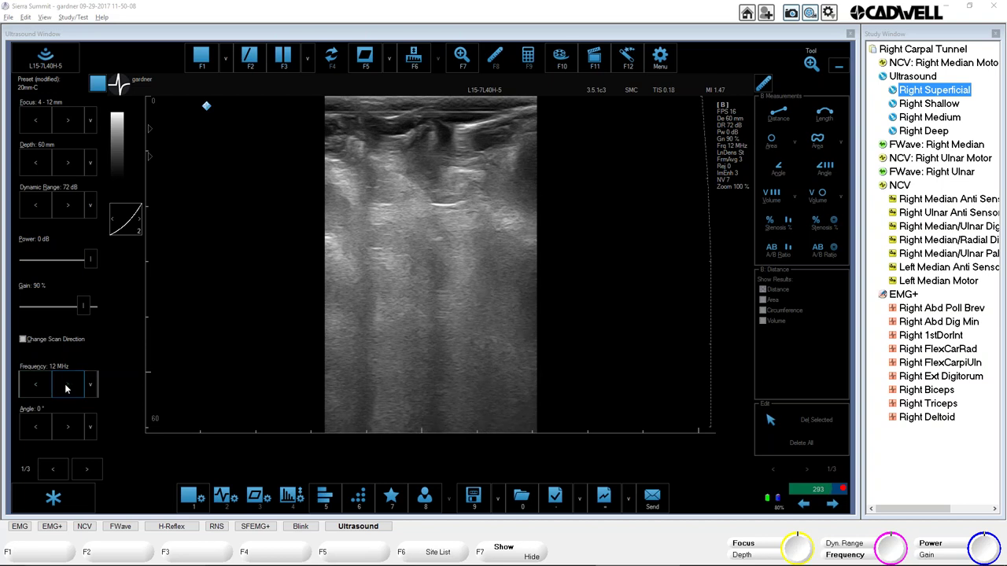
Try scan angles of 5°, -5° and -10°, and steer the beam the other way to 10°
click(67, 429)
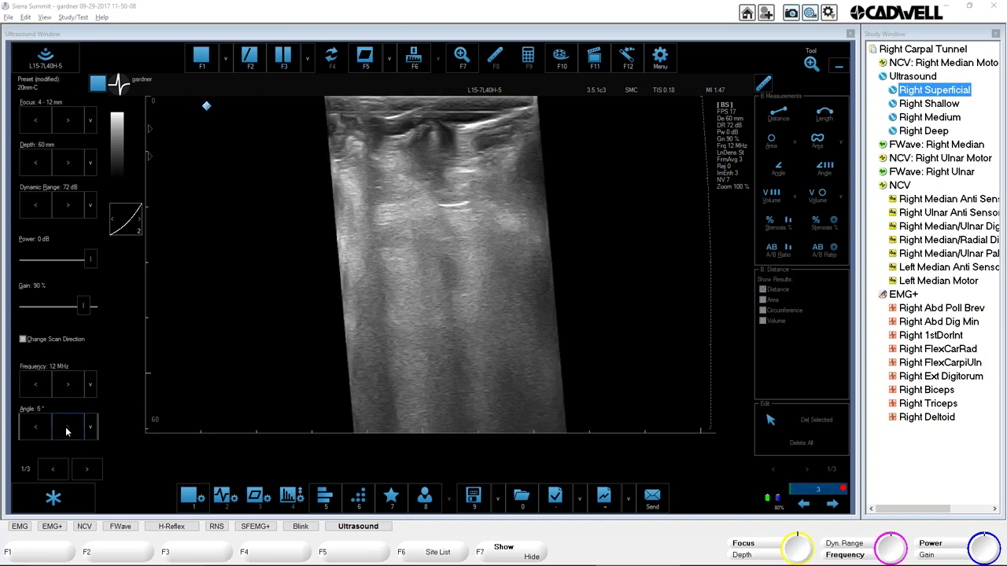
click(36, 429)
click(35, 429)
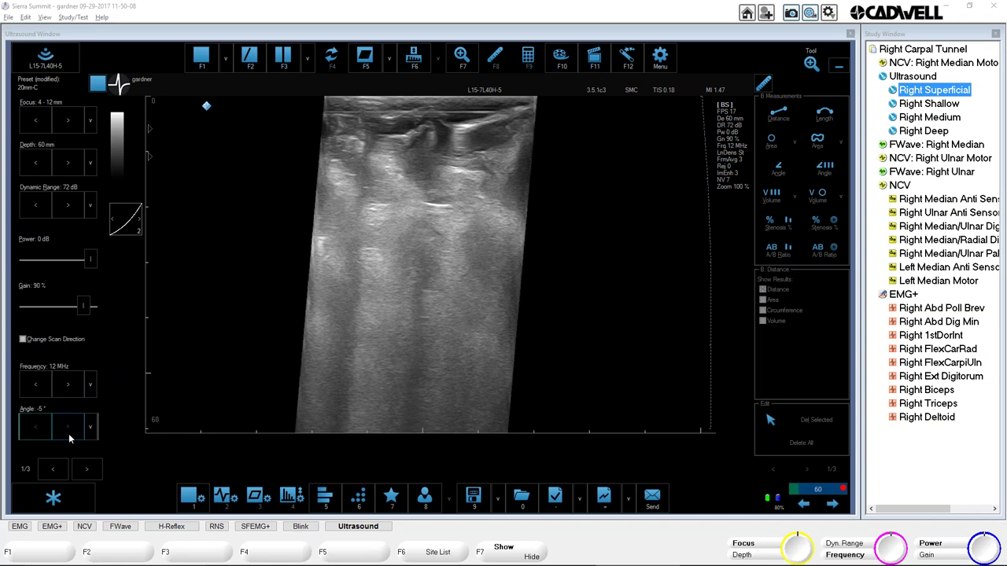
click(67, 428)
click(45, 434)
click(35, 427)
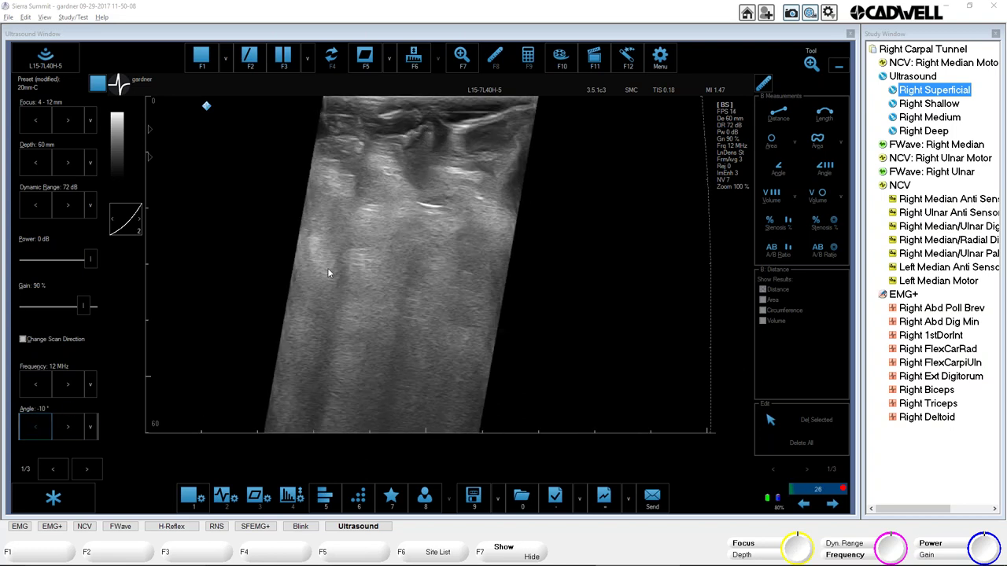
click(69, 427)
click(69, 427)
click(69, 427)
click(69, 427)
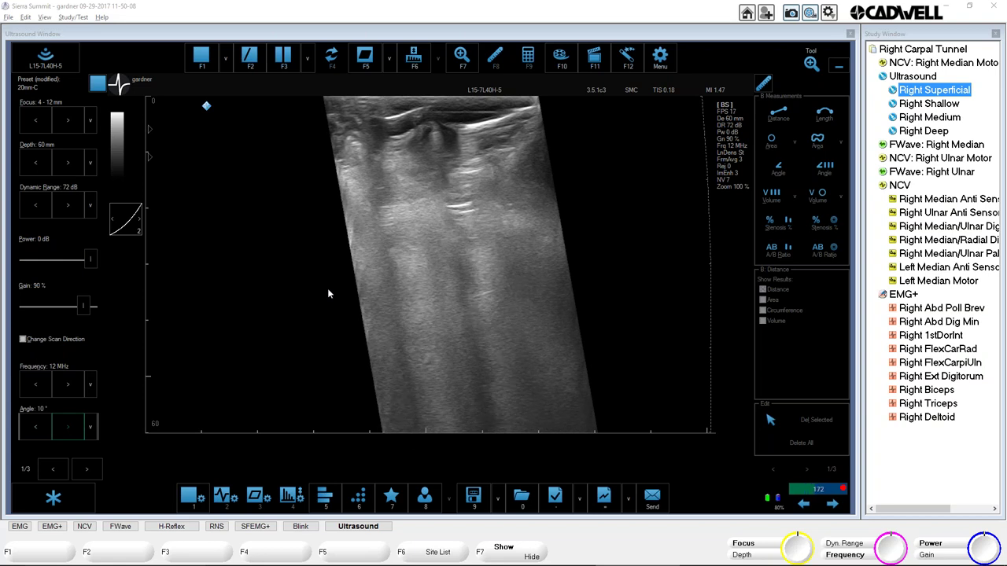
Set the frequency to 10 MHz, and return the scan angle to 0° after trying 5°
click(40, 390)
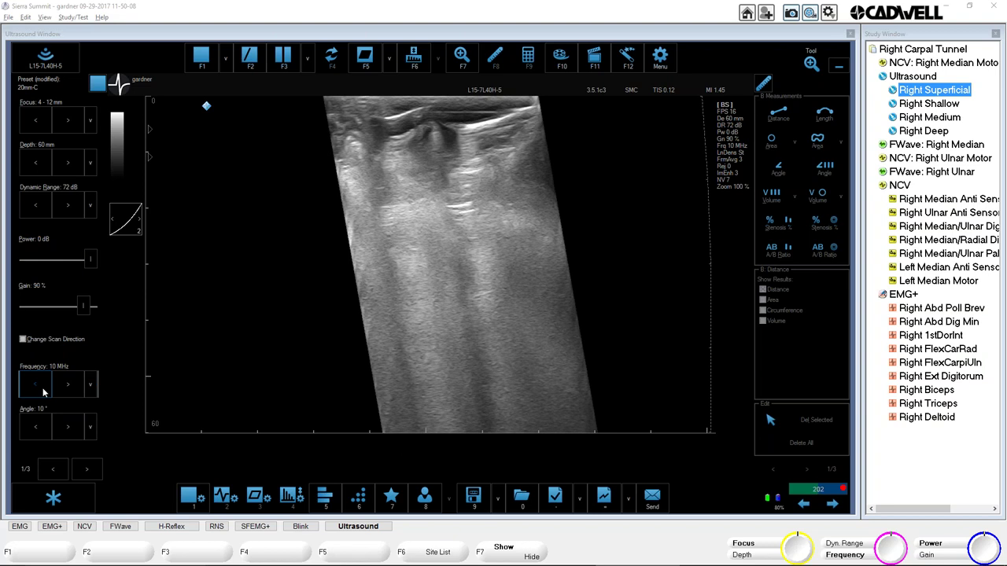
click(38, 424)
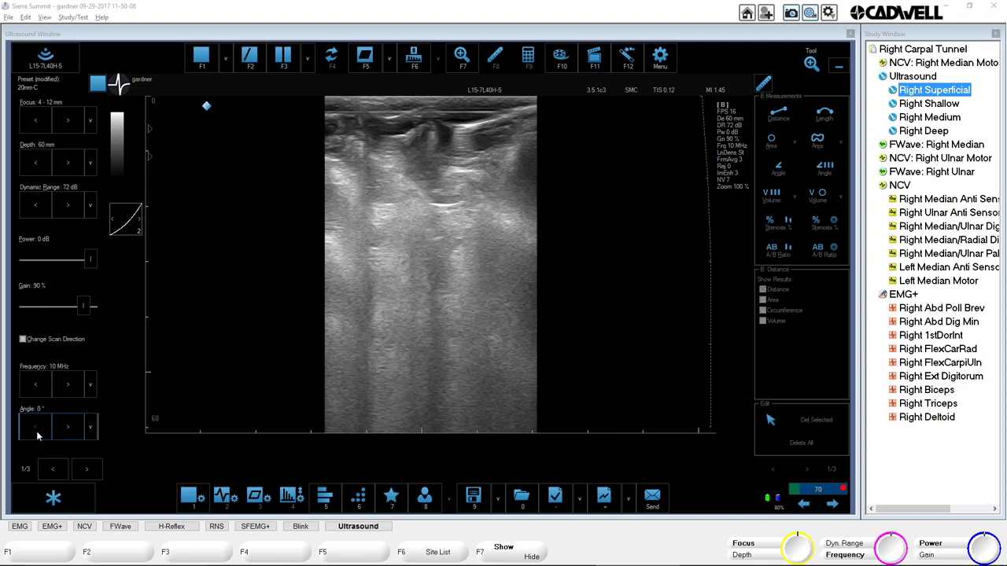
click(70, 431)
click(70, 431)
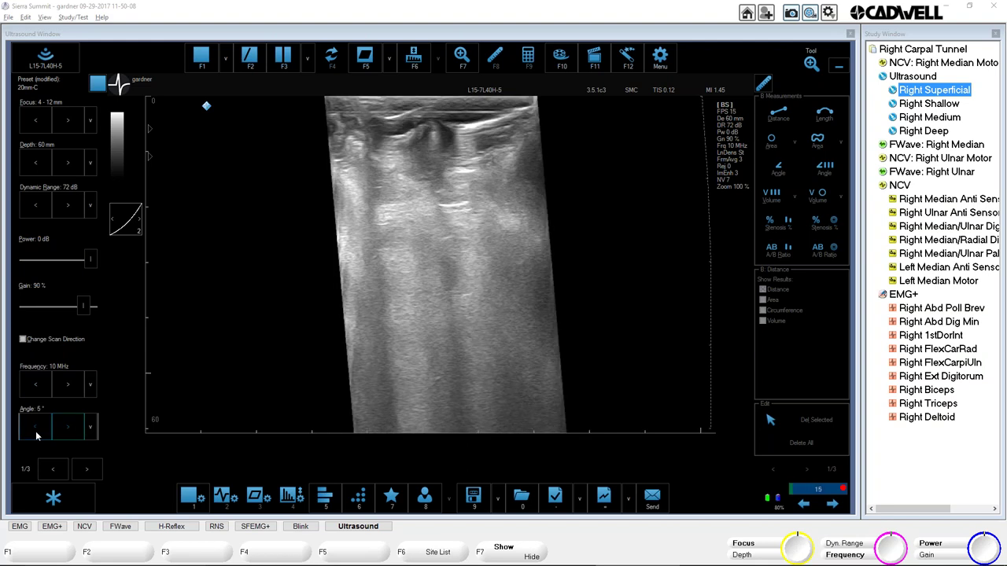
click(38, 431)
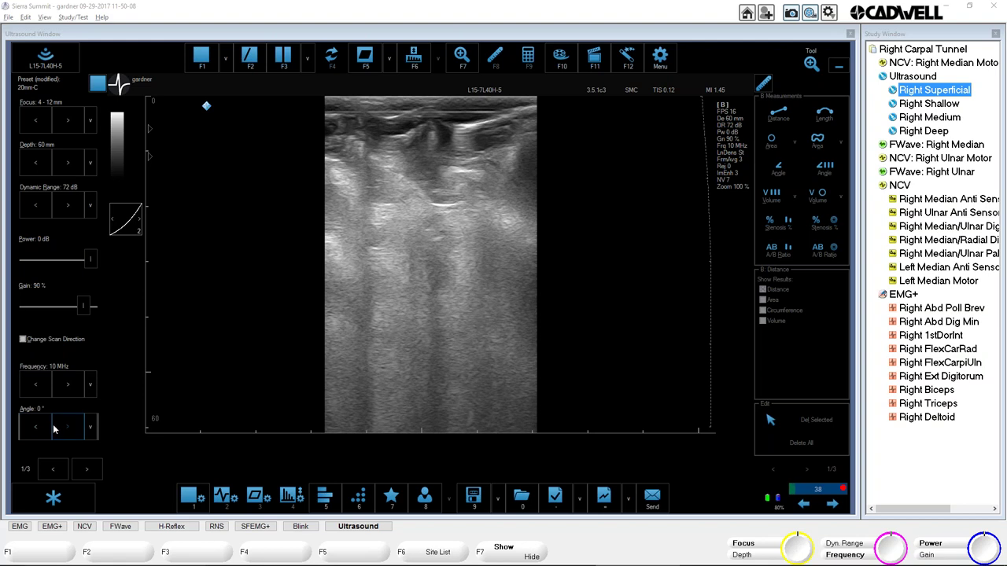
click(37, 385)
click(63, 385)
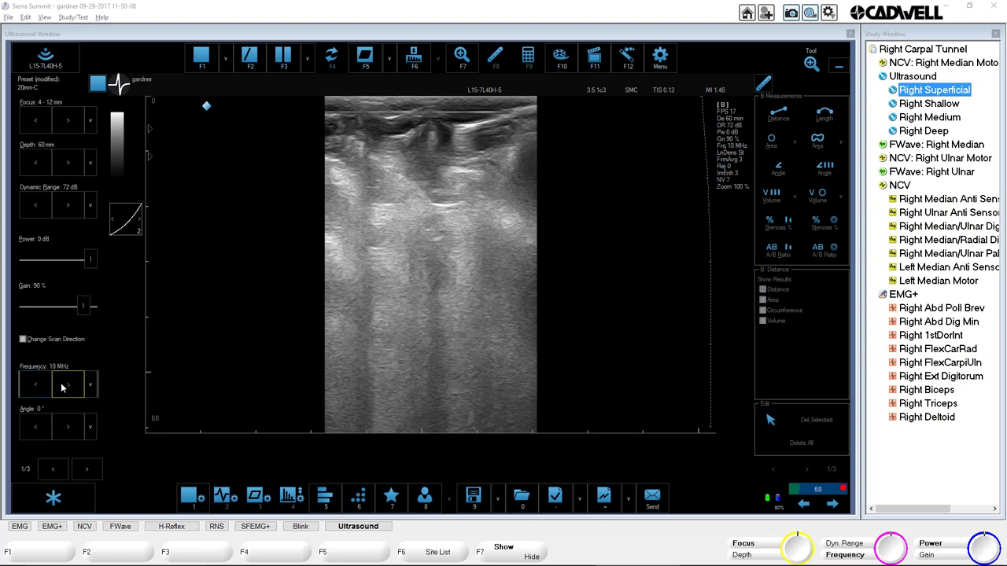
Set the frequency to 12 MHz after trying 15 MHz, and reverse the scan direction and restore it
click(61, 385)
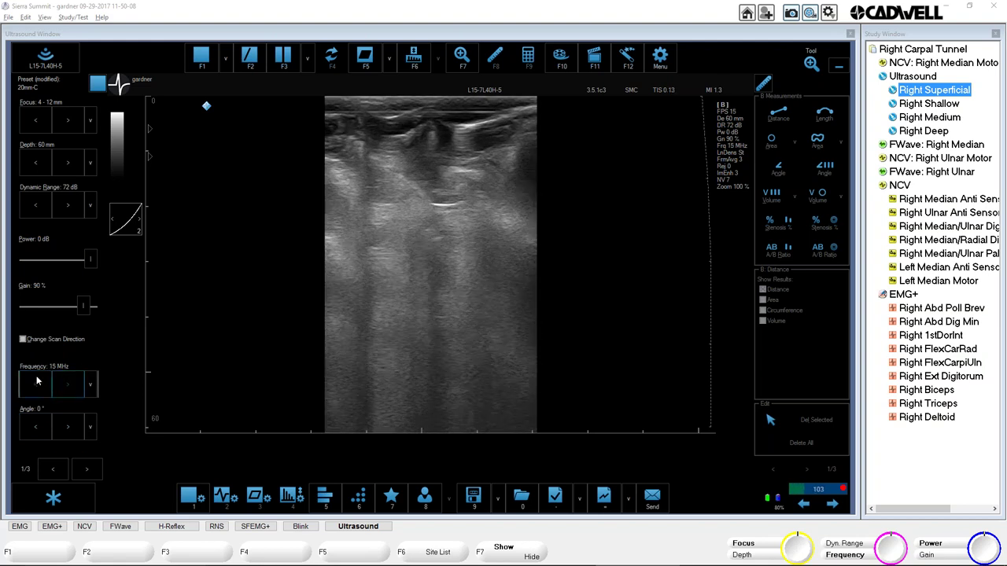
click(37, 384)
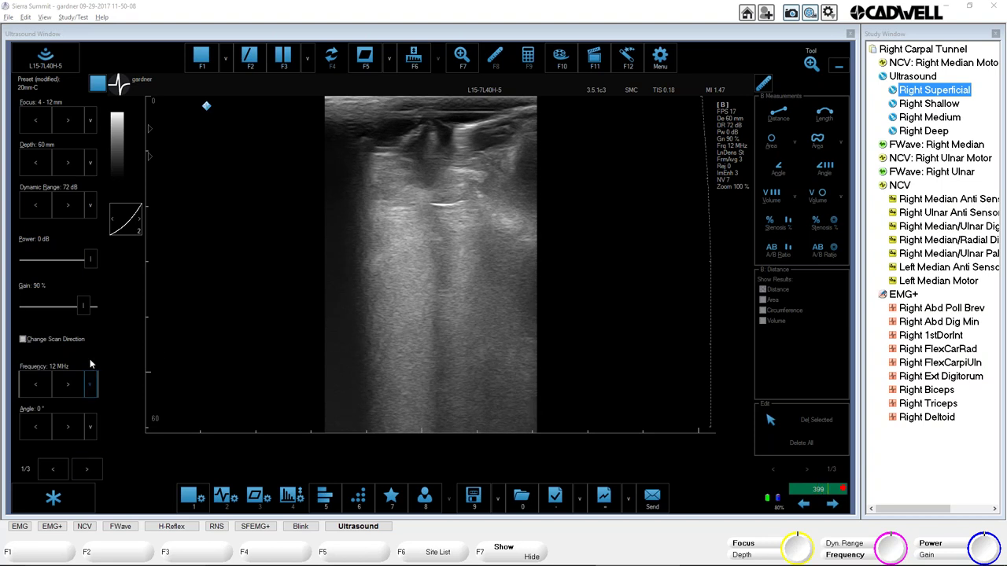
click(23, 341)
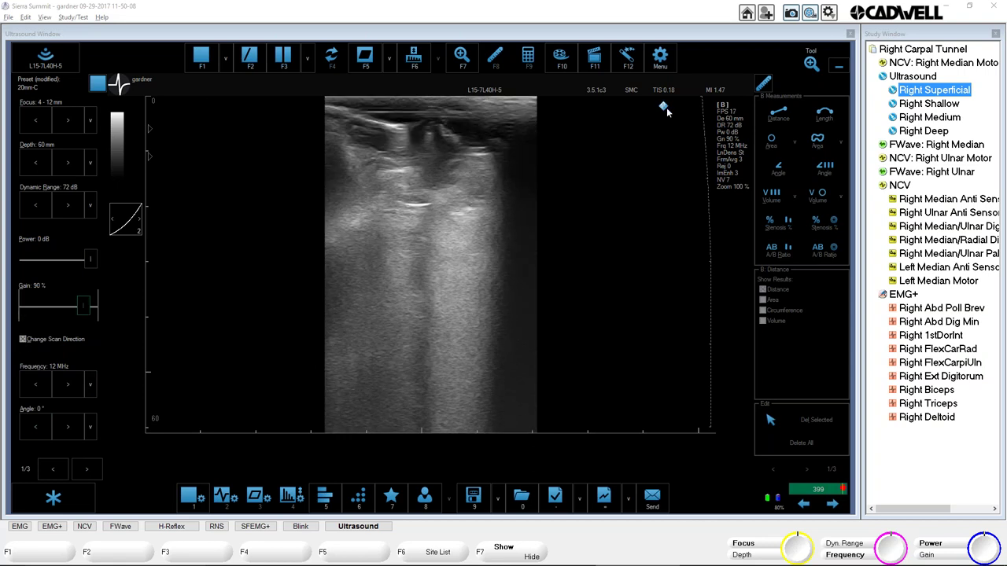
click(24, 345)
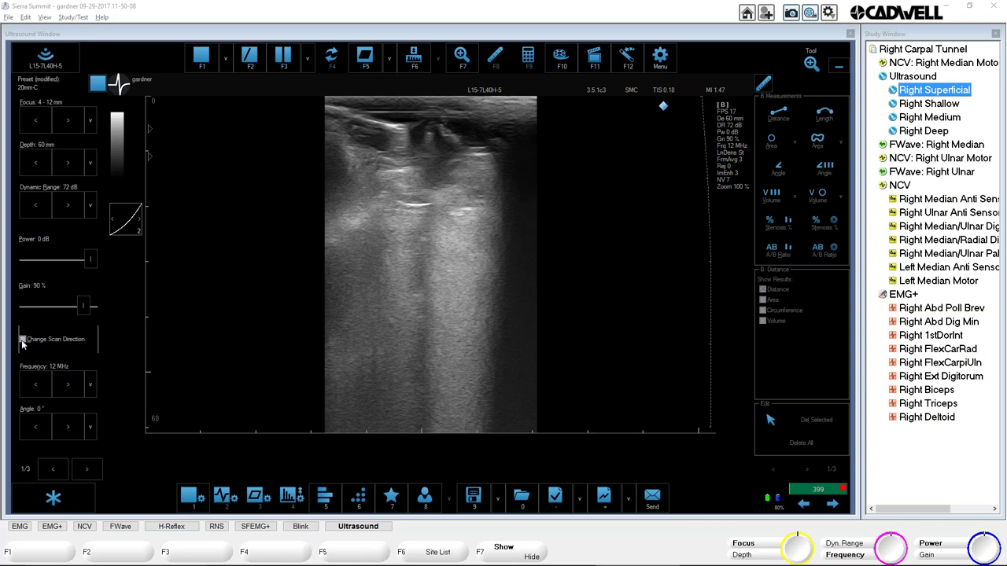
Raise the number of focuses to 8
click(87, 471)
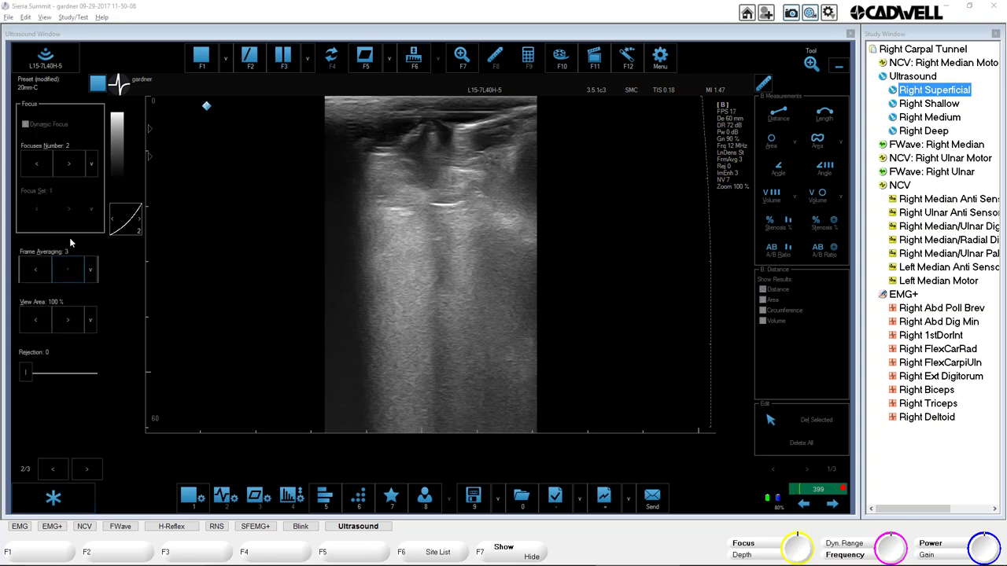
click(69, 165)
click(68, 166)
click(69, 165)
click(68, 165)
click(69, 167)
click(69, 167)
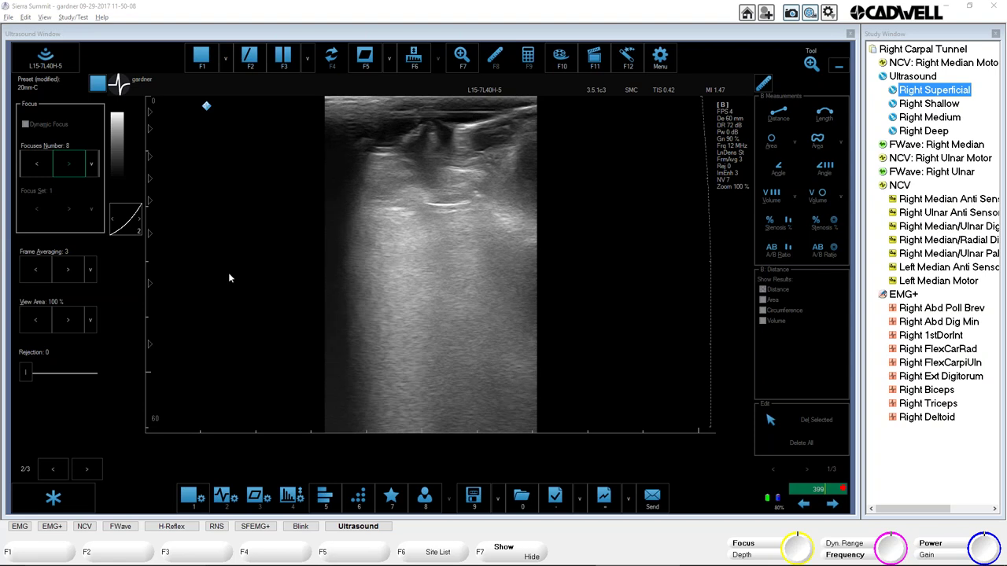
Reduce the number of focuses to 2
click(37, 163)
click(37, 164)
click(37, 163)
click(37, 164)
click(37, 164)
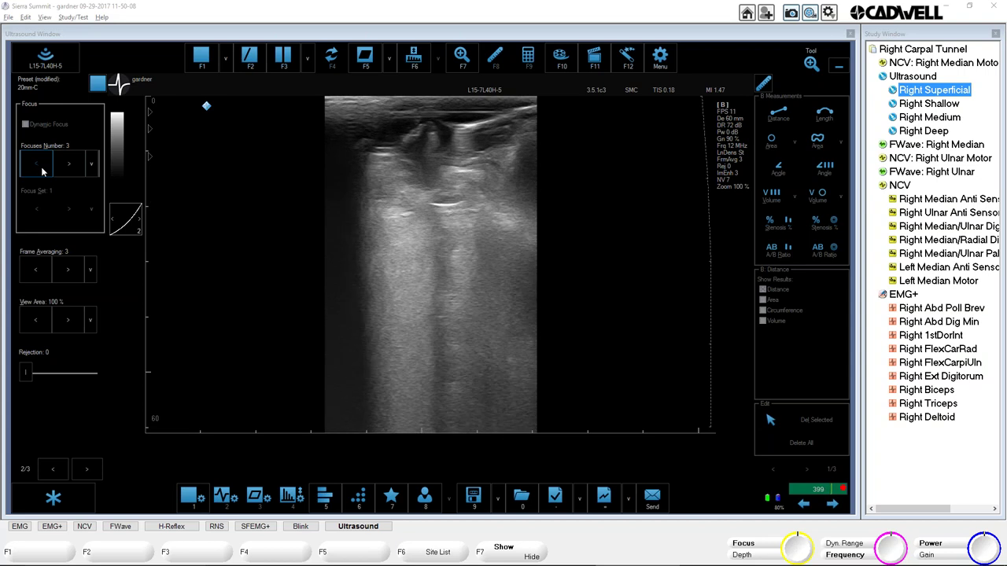
click(43, 170)
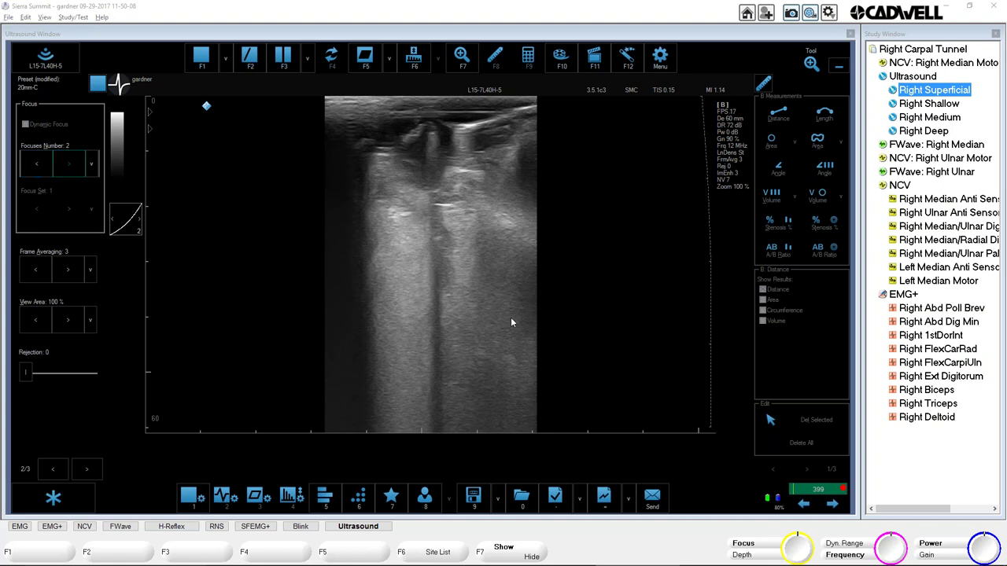
Try a frame averaging of 2, return it to 3, and set the rejection to 8
click(65, 274)
click(36, 274)
click(66, 274)
click(36, 271)
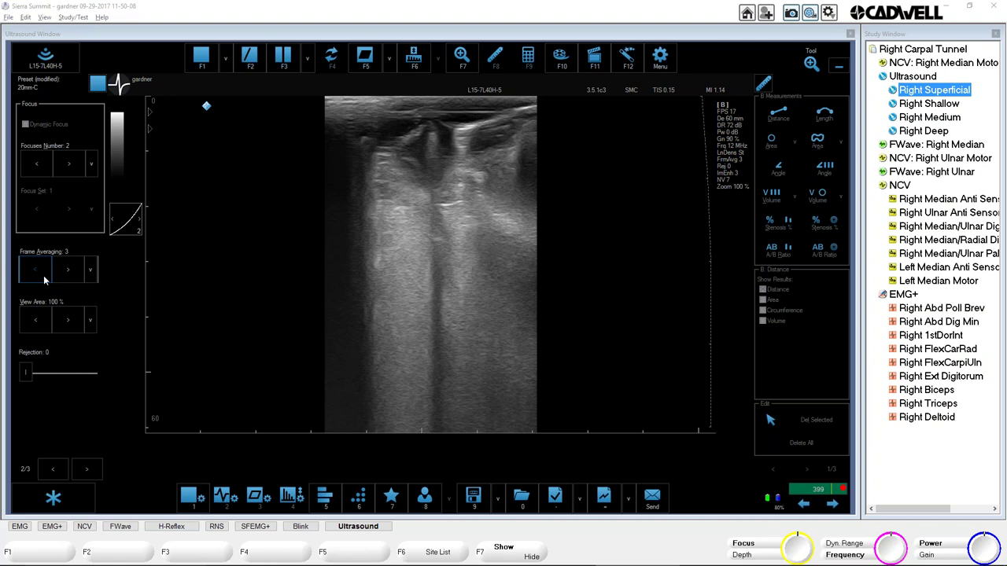
click(45, 280)
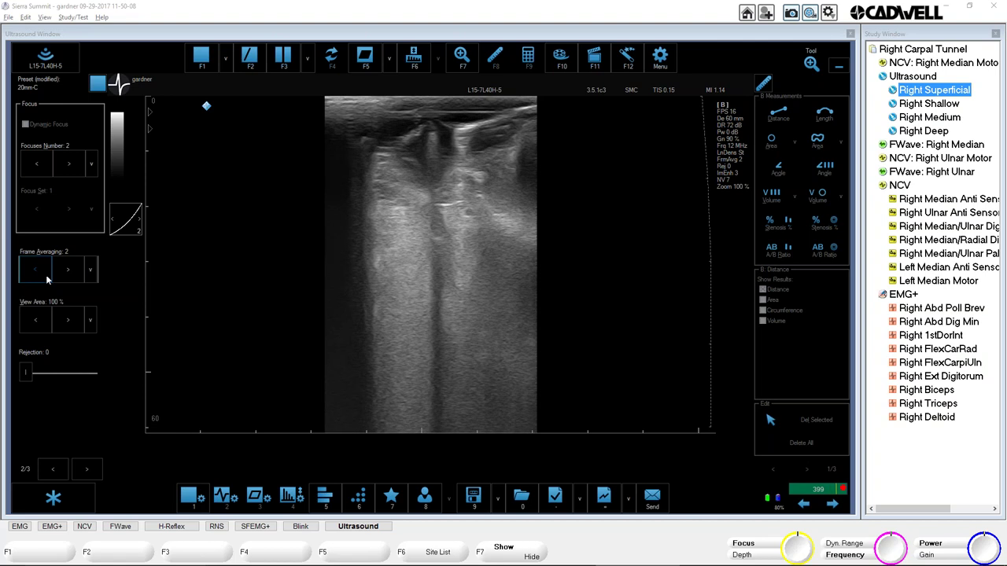
click(68, 271)
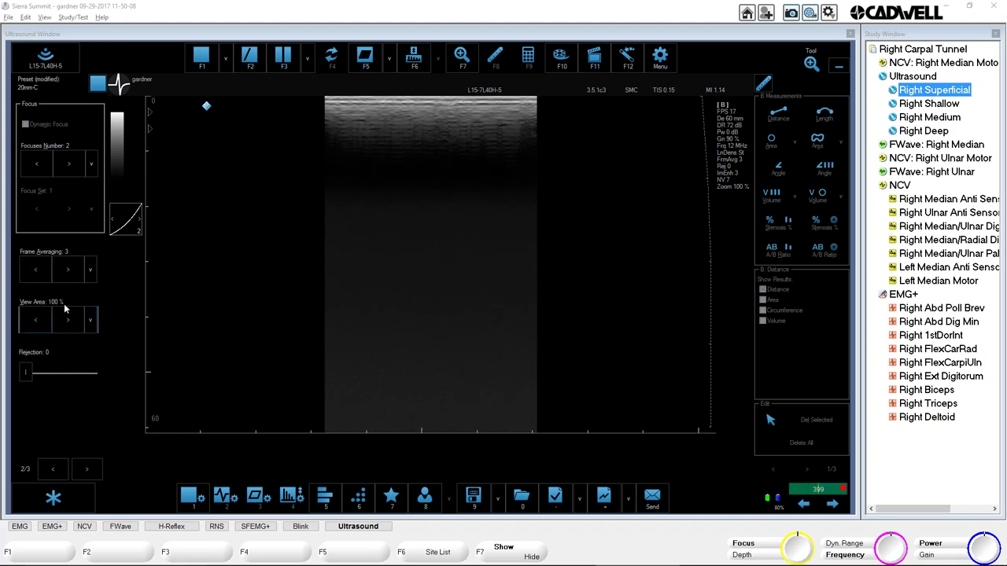
drag(25, 372, 44, 383)
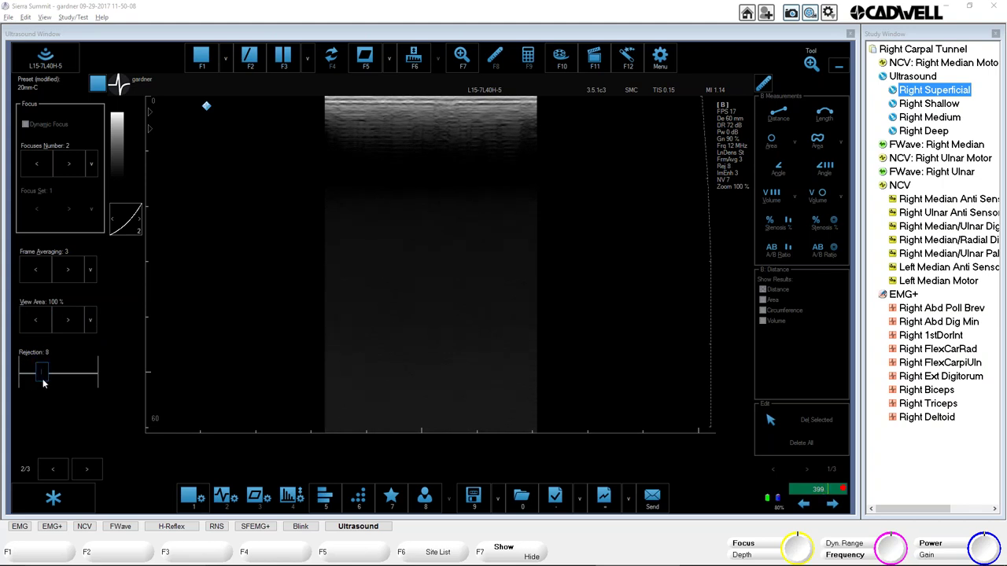
Try a lower image enhancement method and return it to method 3
click(85, 471)
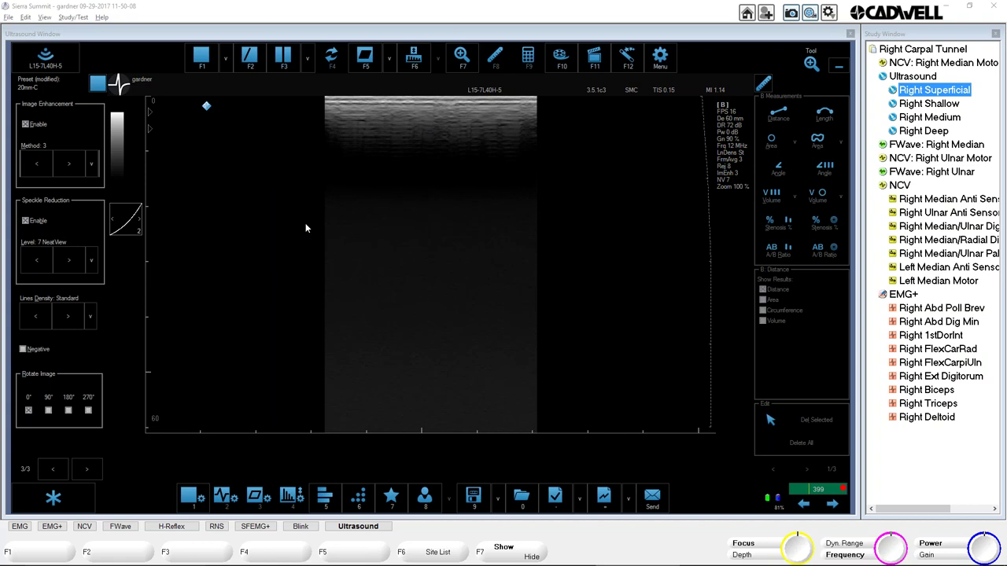
click(43, 167)
click(69, 172)
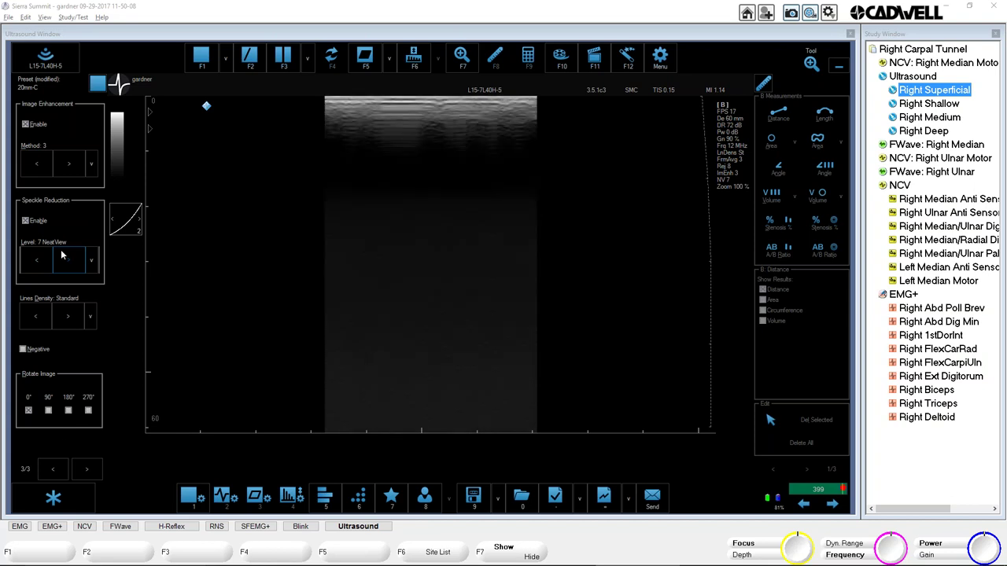
Reduce the scan depth to 30 mm
click(58, 475)
click(58, 476)
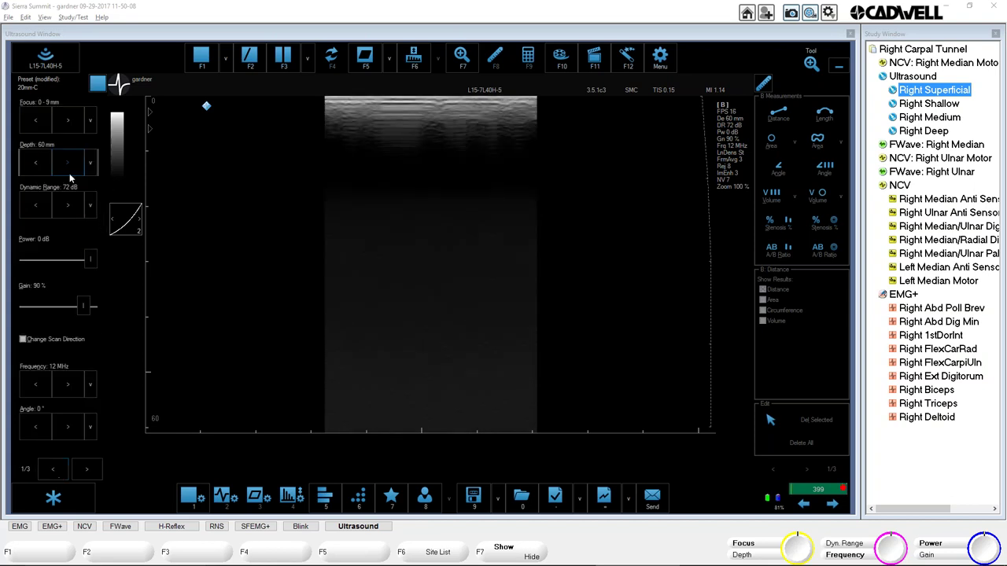
click(37, 165)
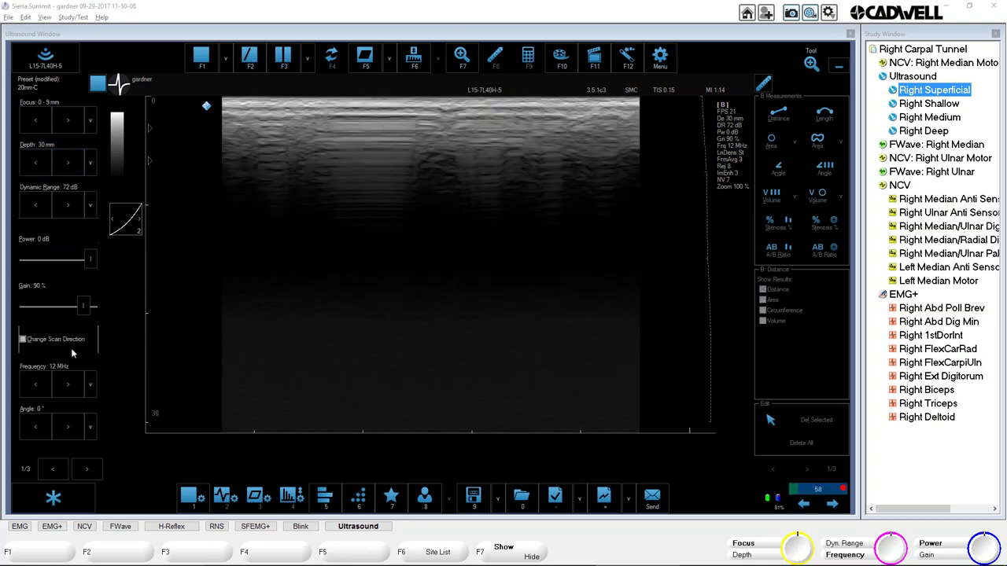
Set the speckle reduction level to 8 NeatView and move the focus to 9 - 16 mm
click(54, 470)
click(54, 470)
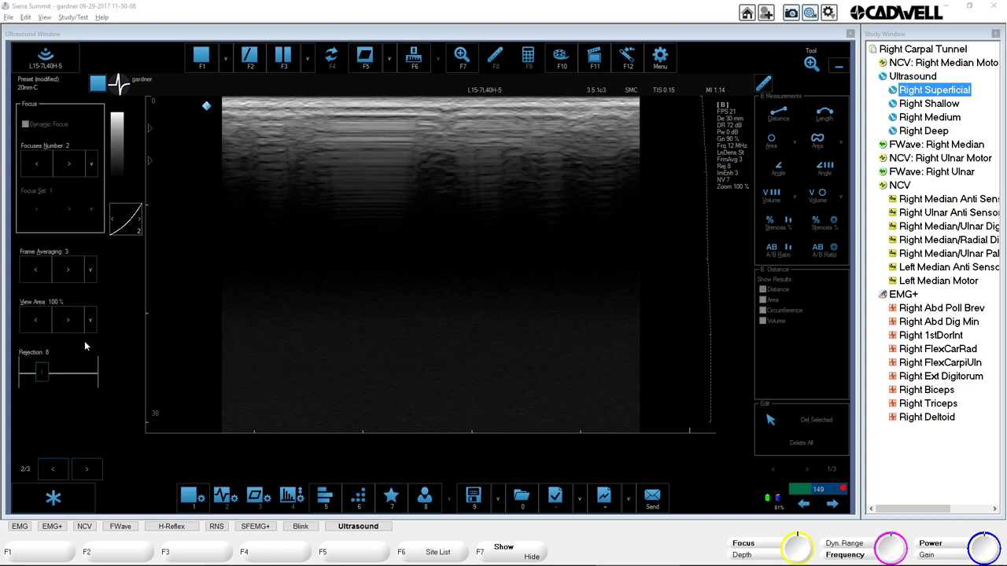
click(50, 472)
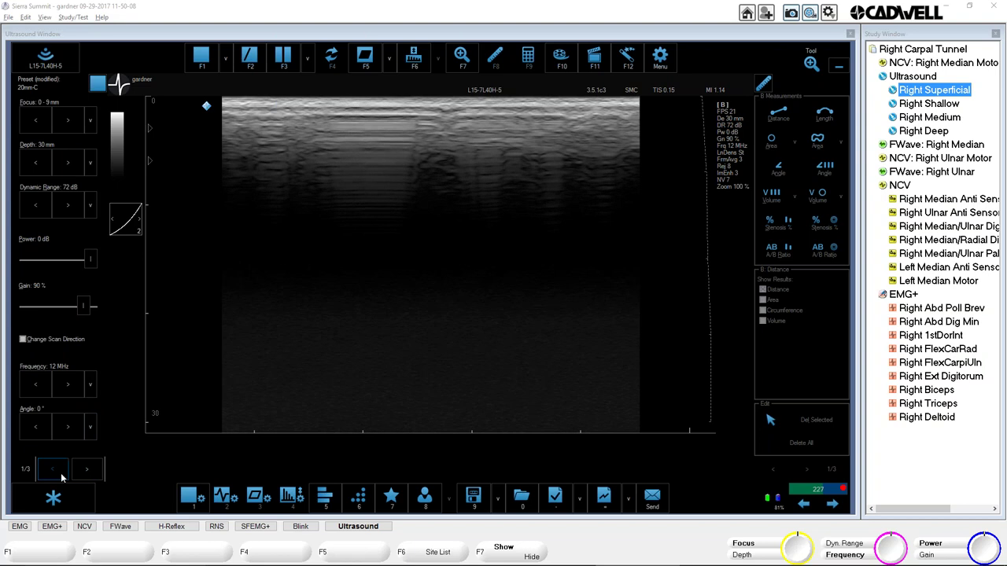
click(63, 477)
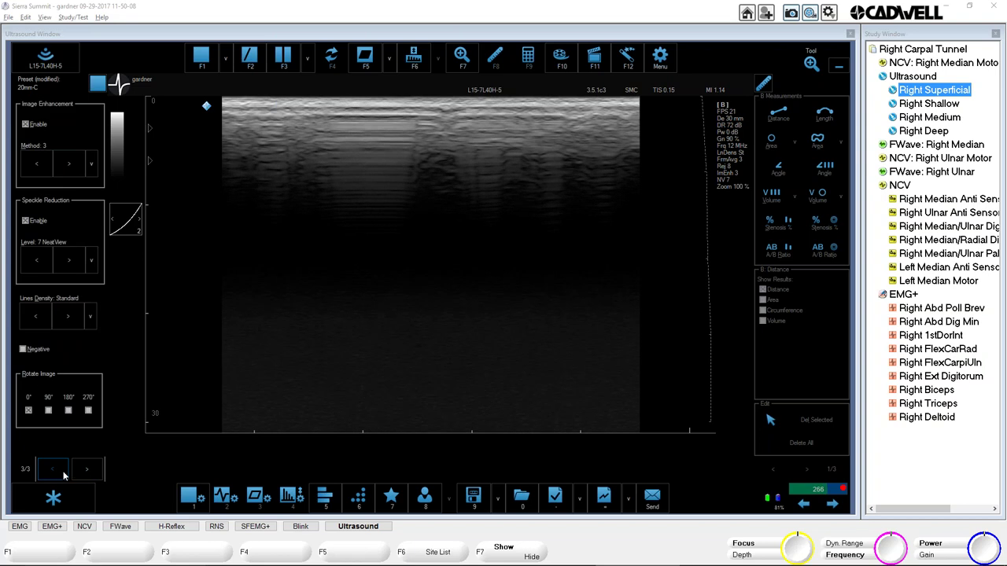
click(57, 260)
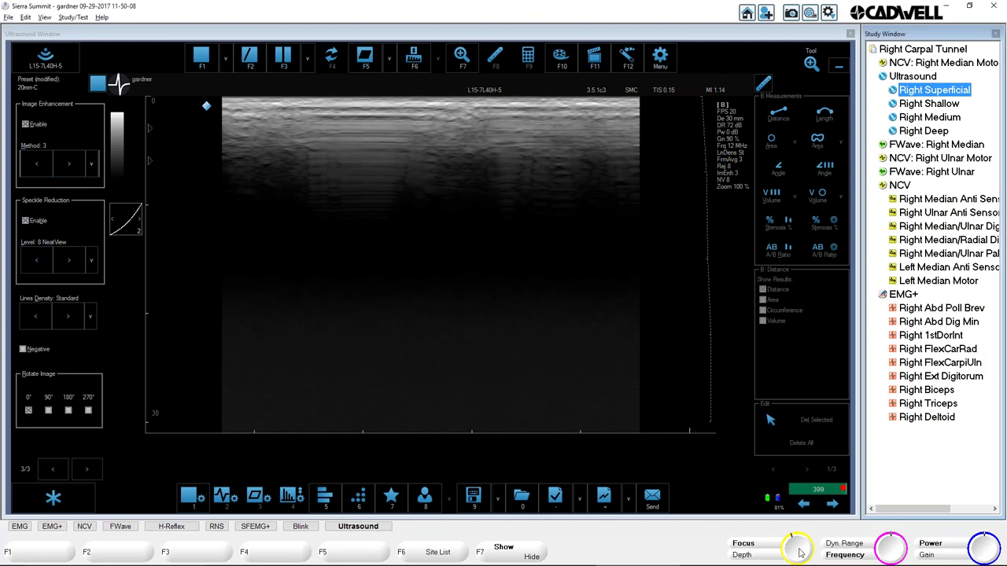
scroll(800, 553, up, 3)
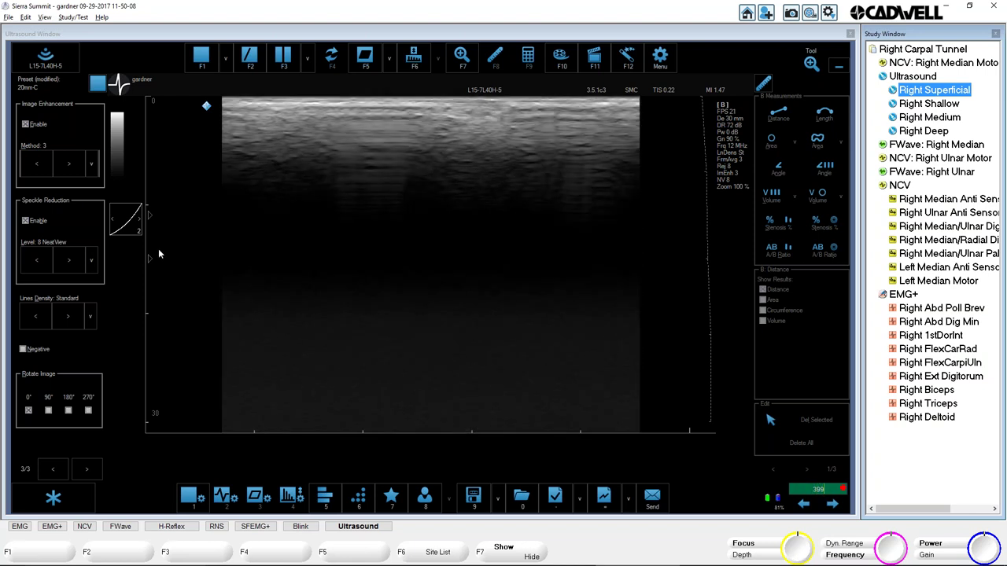
Compare the 5 PureView, 8 PureView and 7 NeatView speckle reduction levels, and return to 8 NeatView
click(68, 262)
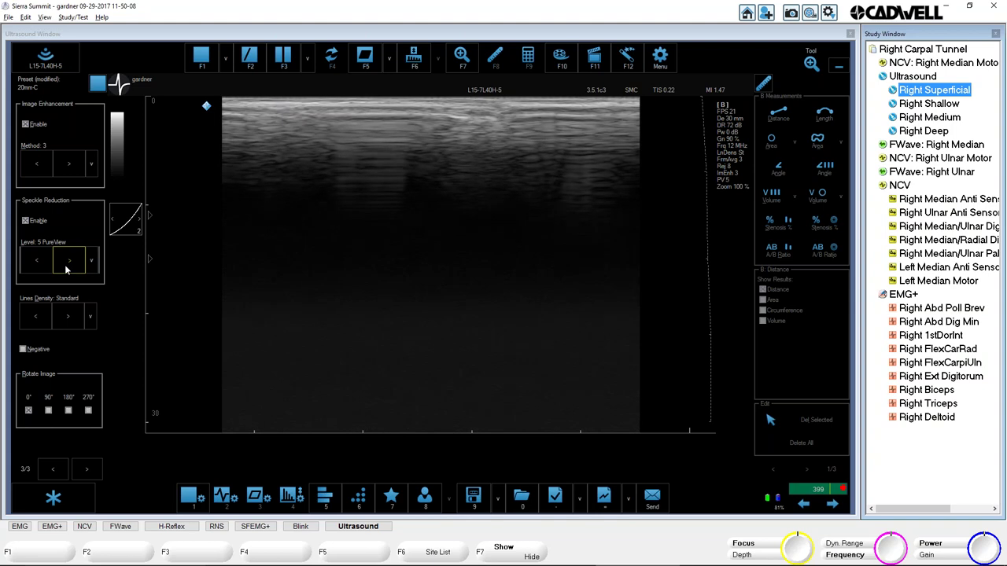
click(67, 262)
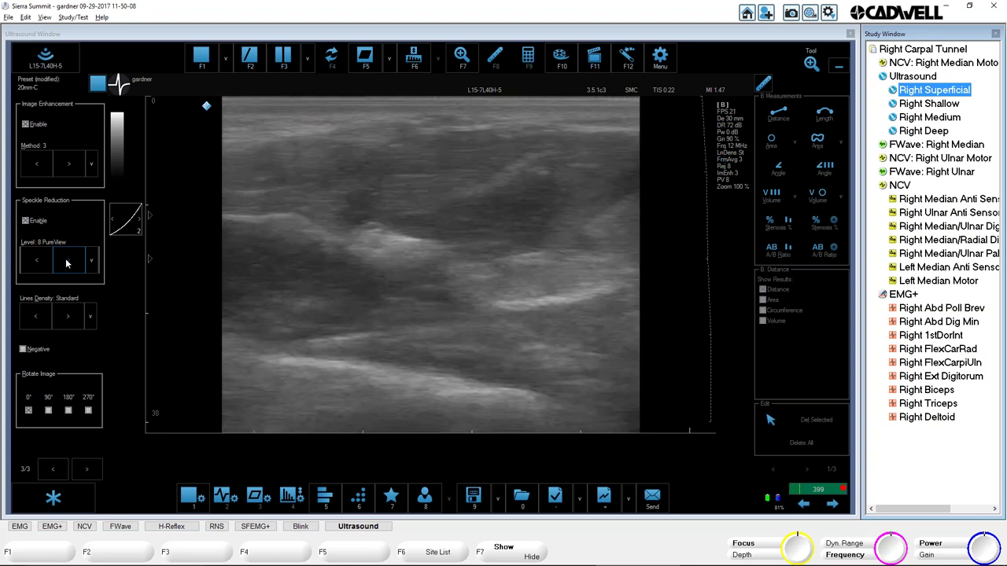
click(36, 261)
click(36, 261)
click(37, 267)
click(36, 266)
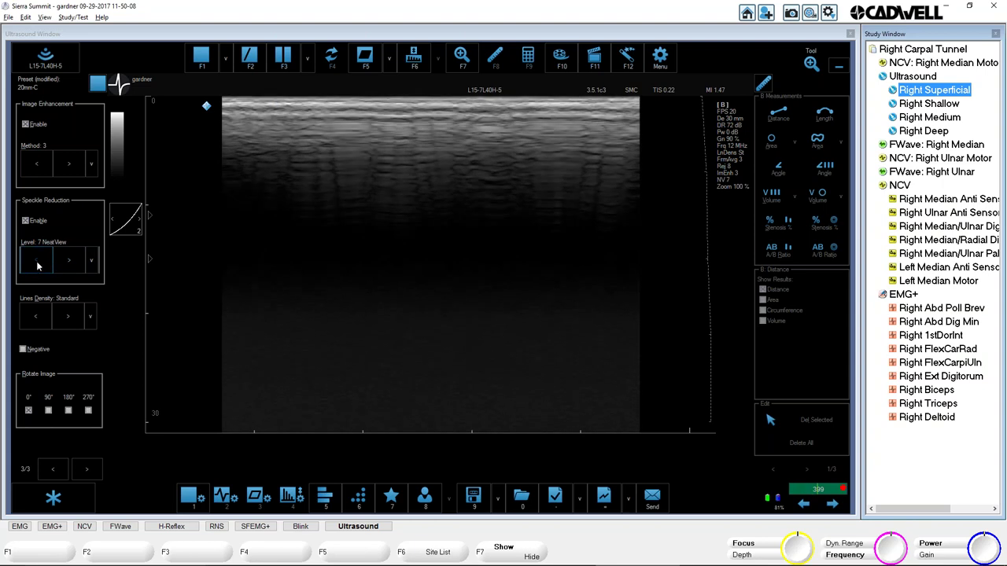
click(69, 260)
click(69, 260)
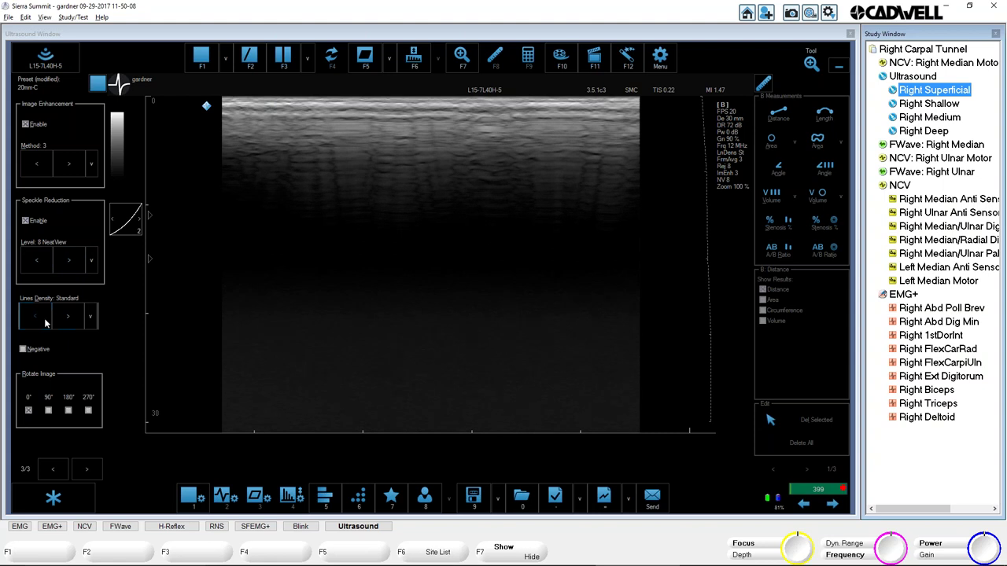
Show the ultrasound image as a negative and restore the normal image, twice
click(24, 356)
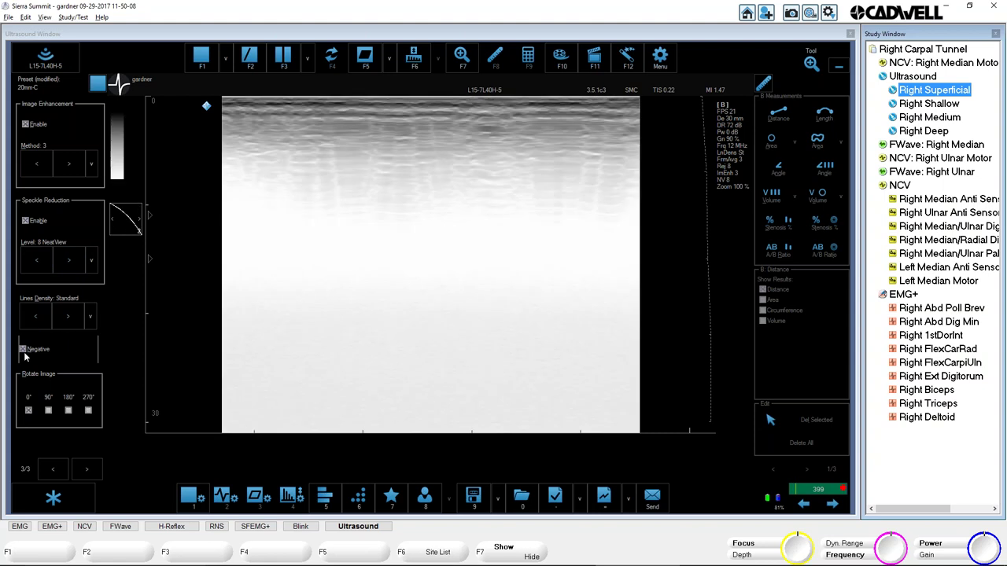
click(23, 351)
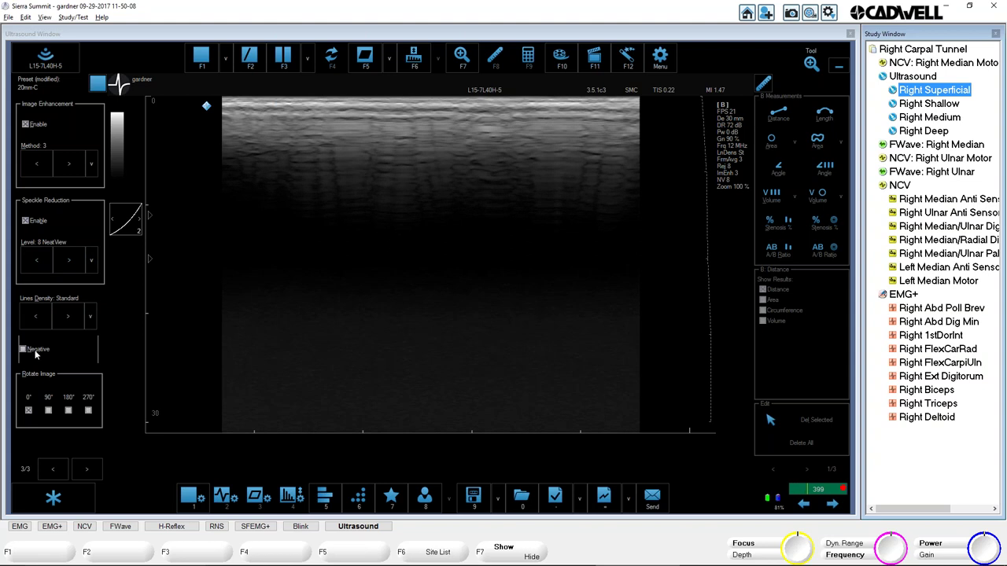
click(23, 349)
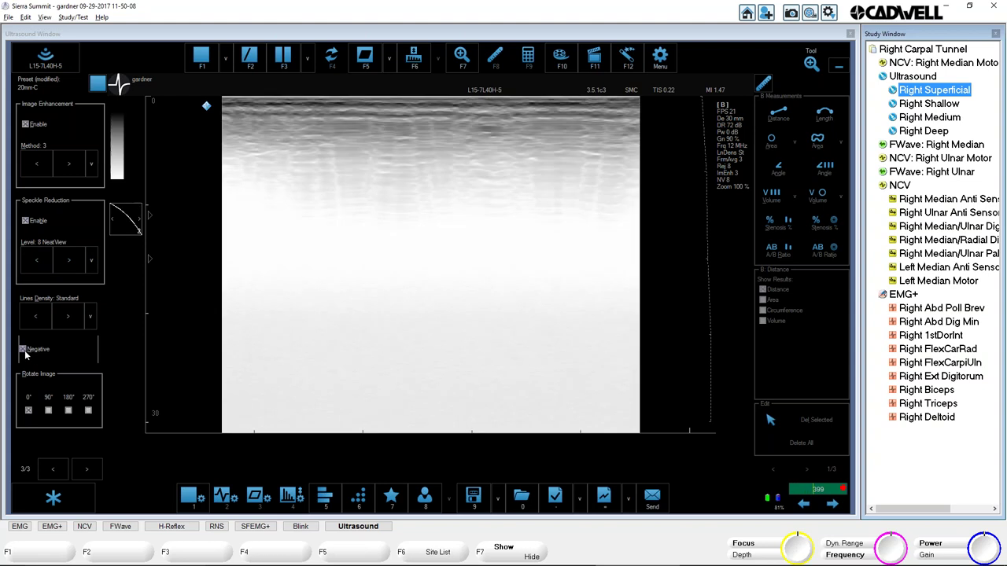
click(25, 353)
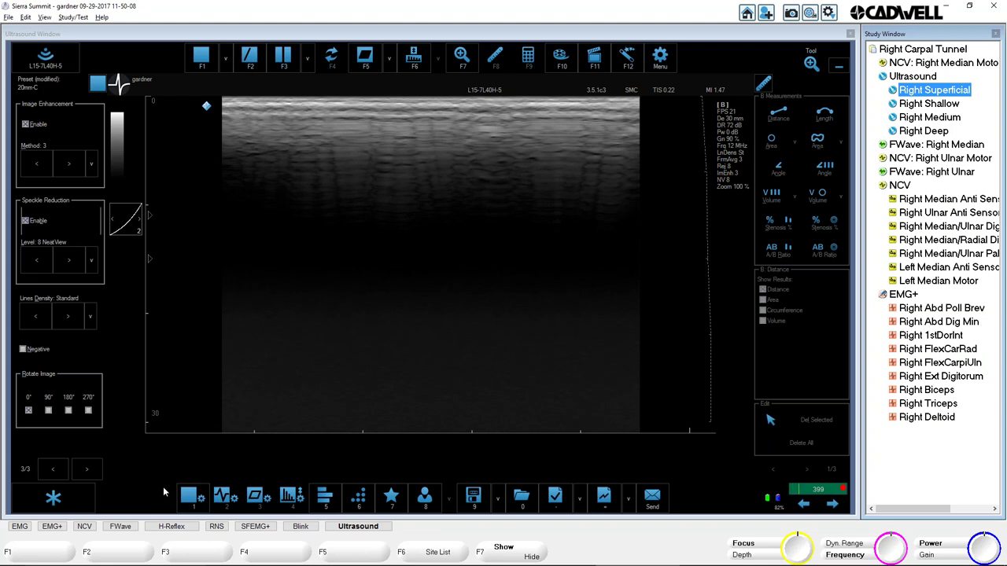
Load the 30mm-C preset from the available presets
click(192, 503)
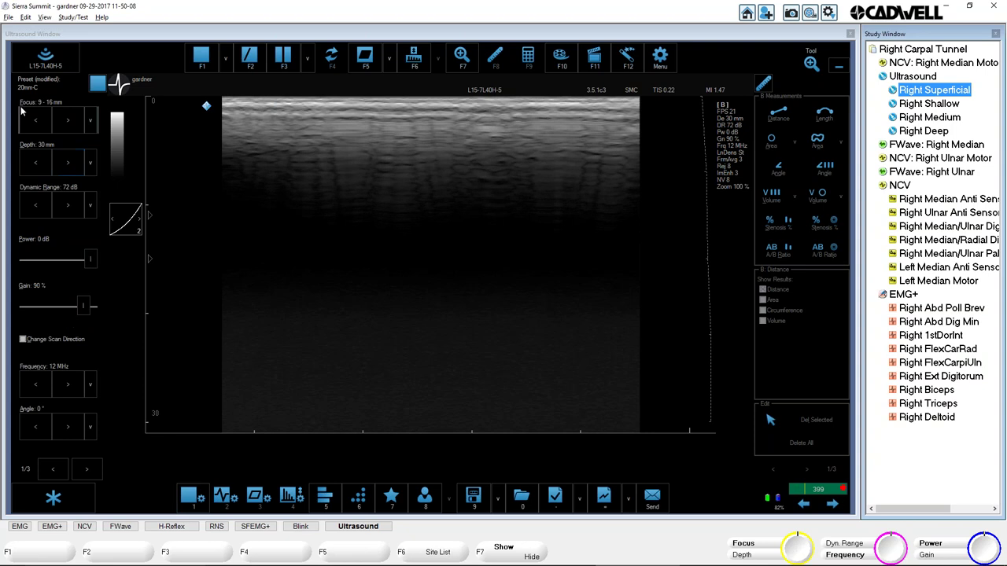
click(393, 498)
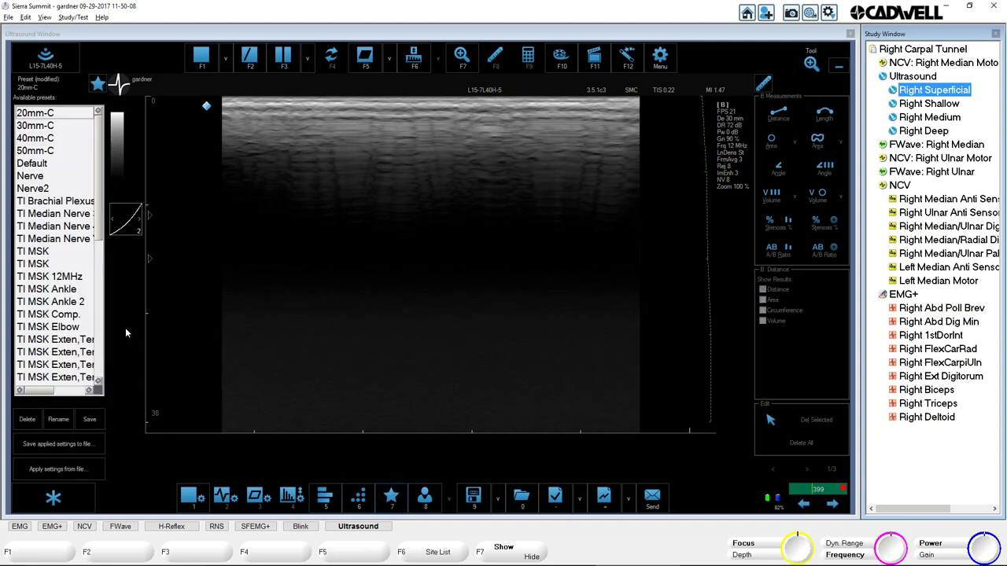
click(41, 129)
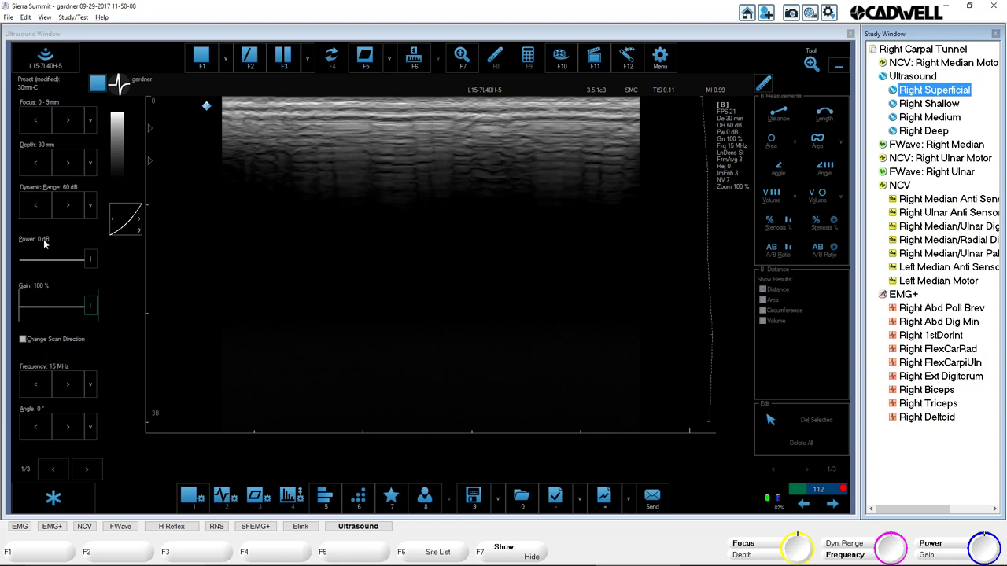
Set the gain to 92 %, and look at the available presets before returning to the scan settings
mouse_move(94, 311)
mouse_down()
mouse_move(68, 312)
mouse_move(85, 312)
mouse_up()
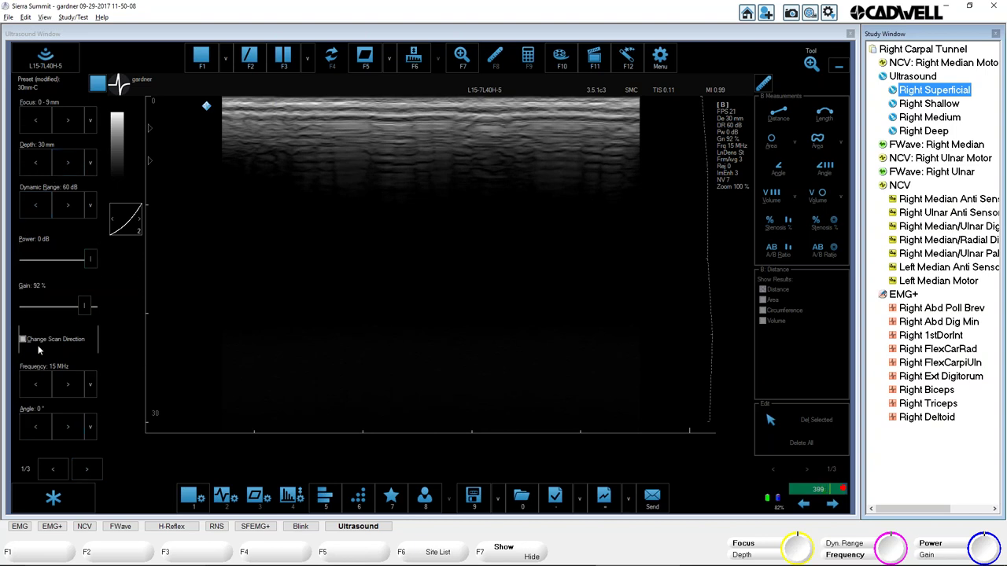
click(393, 499)
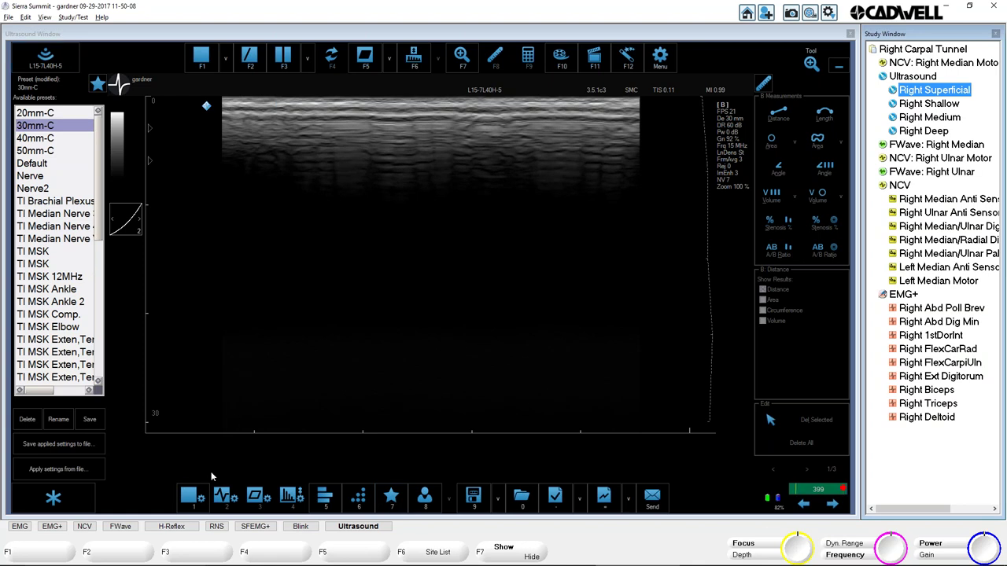
click(190, 499)
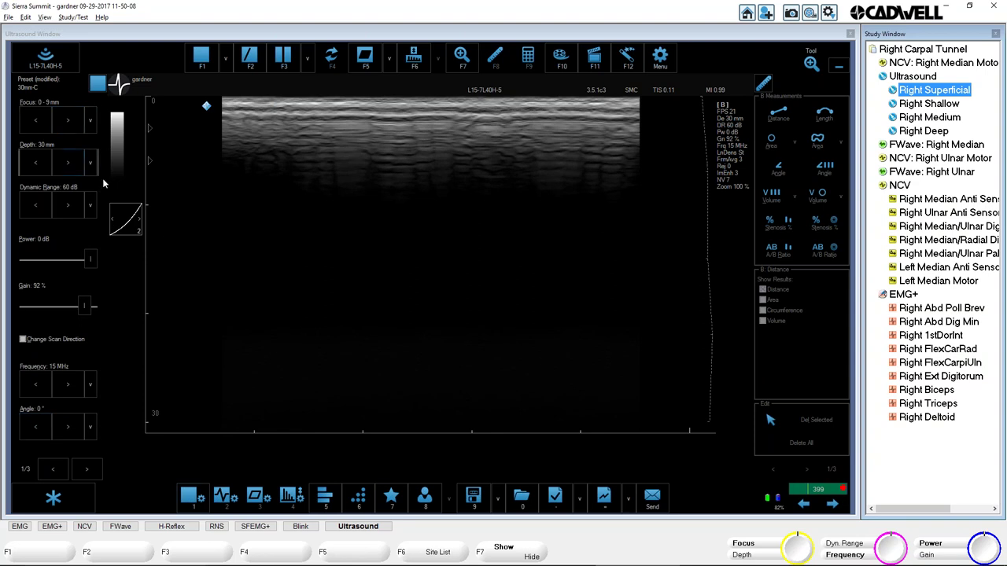
Set the TGC gains to 59 % at 0 mm, 73 % at 7 mm, 71 % at 15 mm, 93 % at 22 mm and 87 % at 30 mm
click(112, 219)
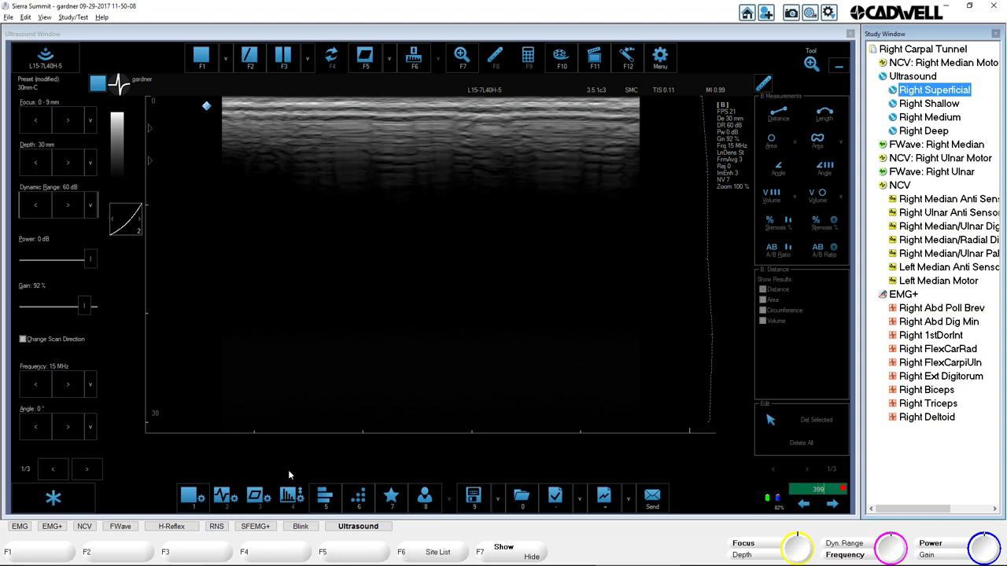
click(325, 496)
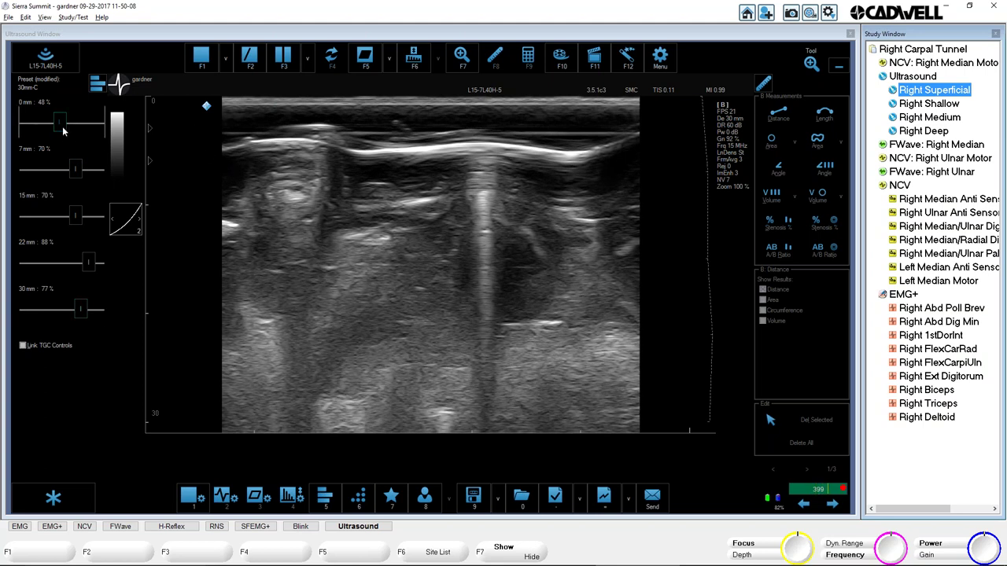
mouse_move(61, 124)
mouse_down()
mouse_move(83, 129)
mouse_move(67, 124)
mouse_up()
mouse_move(80, 309)
mouse_down()
mouse_move(41, 314)
mouse_move(88, 313)
mouse_up()
mouse_move(88, 263)
mouse_down()
mouse_move(79, 270)
mouse_move(91, 261)
mouse_up()
mouse_move(77, 226)
mouse_down()
mouse_move(65, 225)
mouse_move(82, 220)
mouse_up()
drag(76, 169, 79, 180)
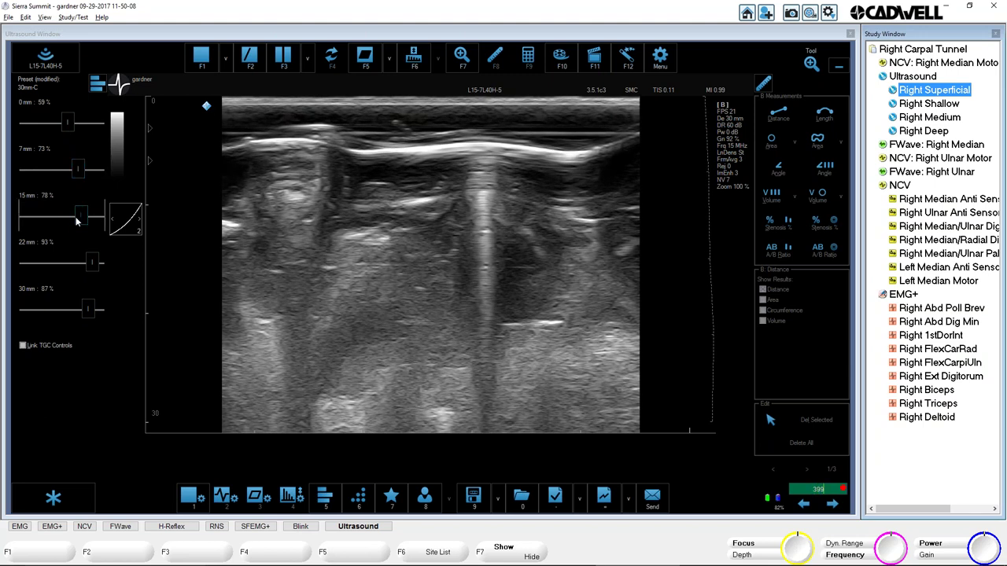
mouse_move(82, 216)
mouse_down()
mouse_move(95, 219)
mouse_move(26, 220)
mouse_move(78, 224)
mouse_up()
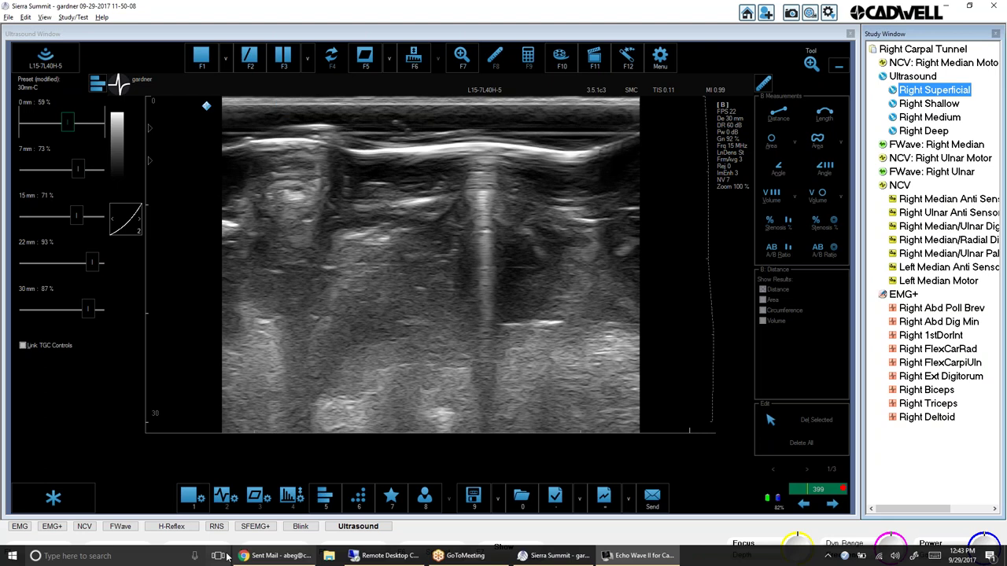
Return to the B-mode scan settings and increase the imaging depth to 100 mm
click(197, 497)
click(33, 162)
click(68, 162)
click(69, 162)
click(69, 162)
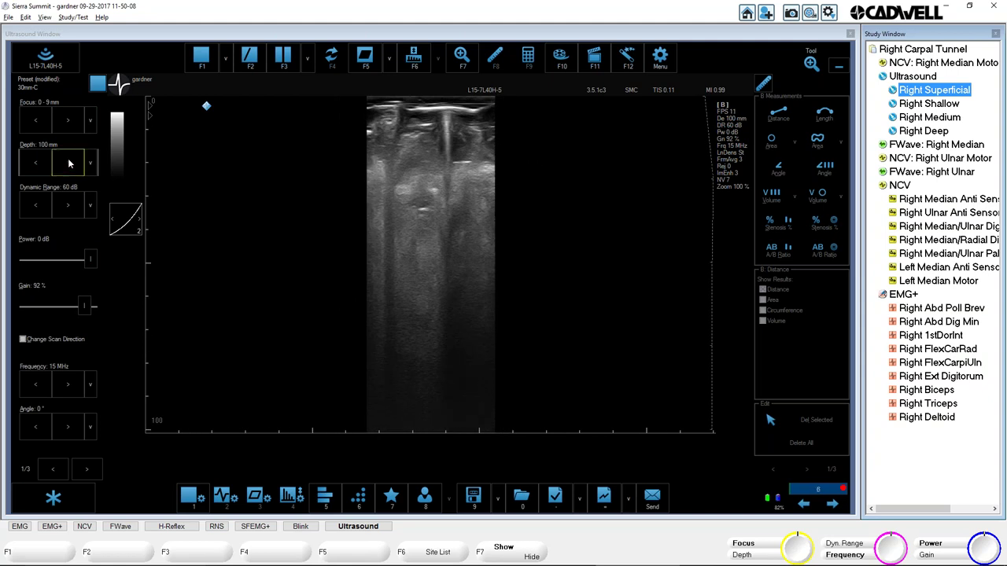
Set the TGC gains to 69 % at 0 mm, 81 % at 25 mm, 94 % at 50 mm, 93 % at 75 mm and 100 % at 100 mm
click(325, 497)
click(88, 310)
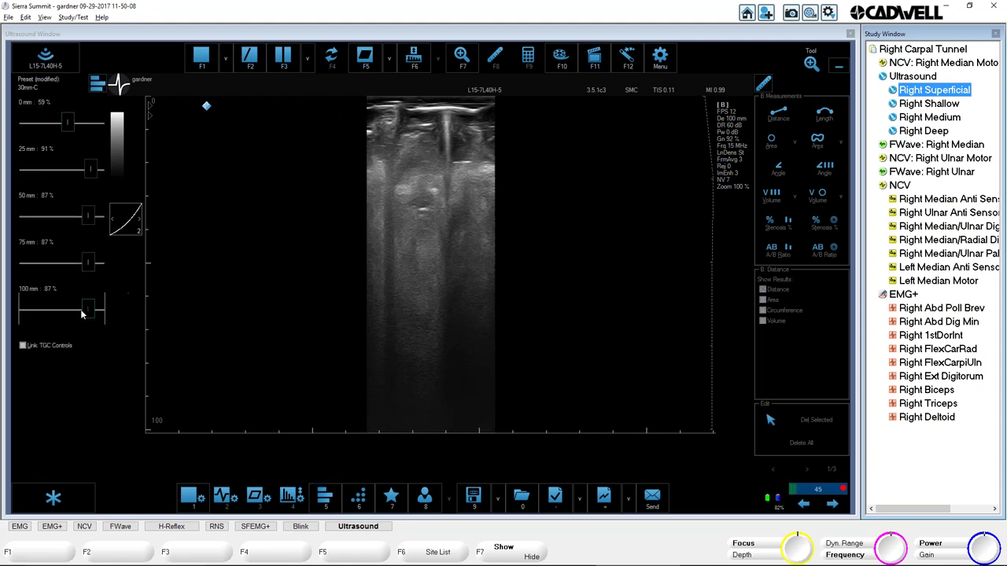
mouse_move(93, 317)
mouse_down()
mouse_move(114, 320)
mouse_move(87, 319)
mouse_up()
click(77, 171)
click(82, 220)
mouse_move(86, 219)
mouse_down()
mouse_move(67, 223)
mouse_move(110, 223)
mouse_move(91, 220)
mouse_up()
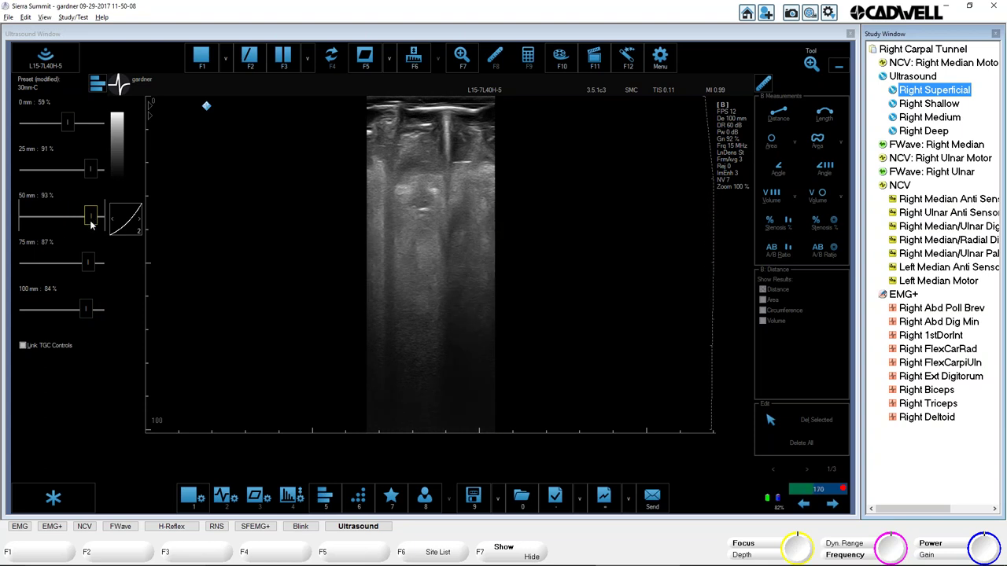
click(89, 263)
drag(88, 266, 94, 263)
click(96, 315)
drag(87, 313, 106, 312)
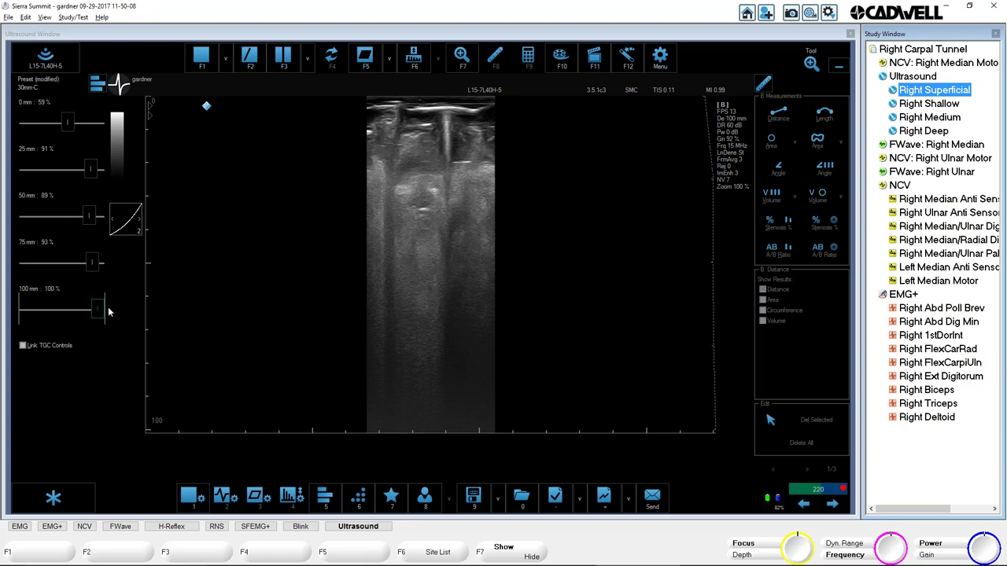
mouse_move(68, 124)
mouse_down()
mouse_move(88, 128)
mouse_move(75, 124)
mouse_up()
drag(90, 170, 82, 169)
drag(93, 224, 97, 223)
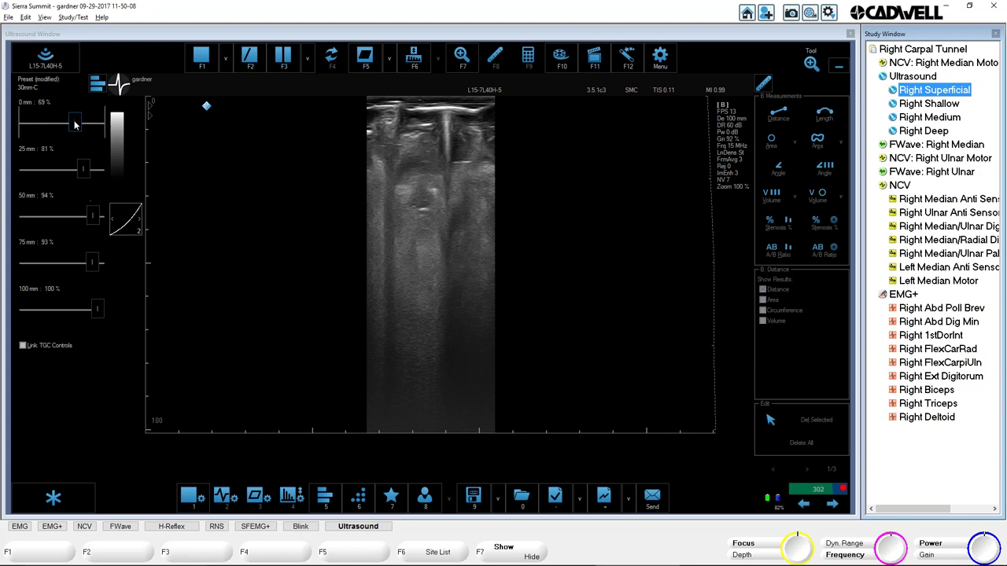
Return to the B-mode scan settings and reduce the imaging depth to 30 mm
click(191, 501)
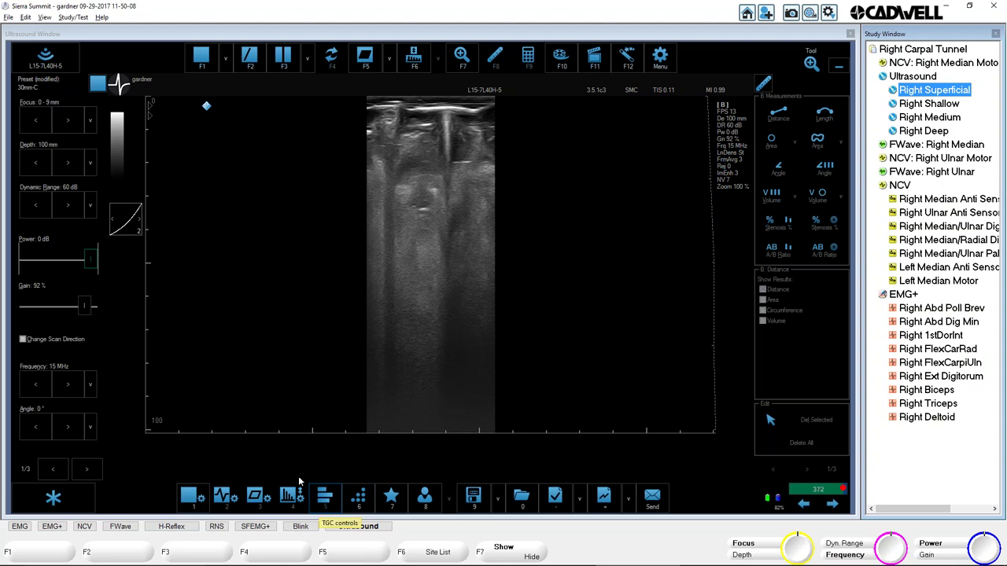
click(36, 163)
click(39, 164)
click(41, 164)
click(41, 163)
click(42, 164)
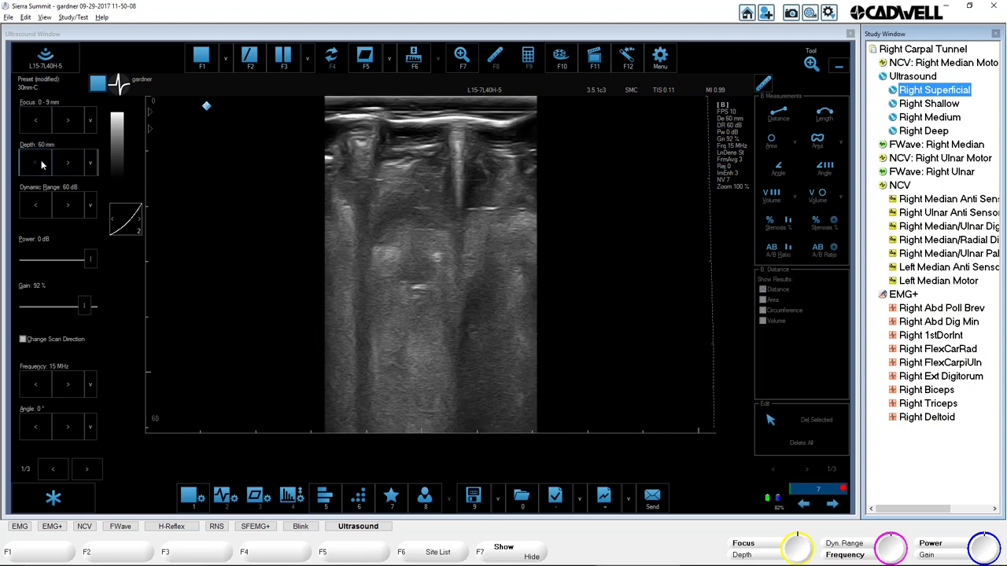
click(42, 163)
click(42, 164)
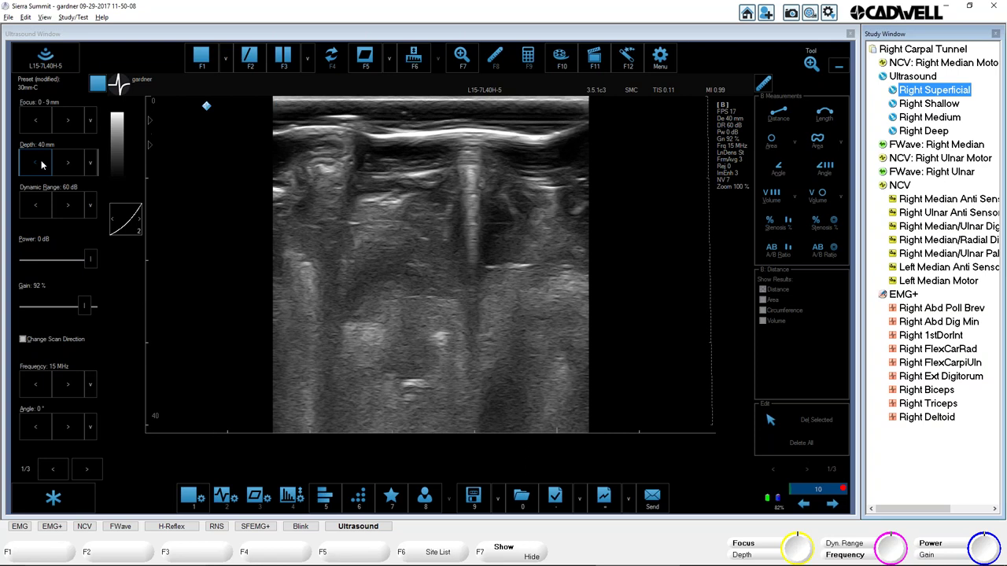
click(42, 164)
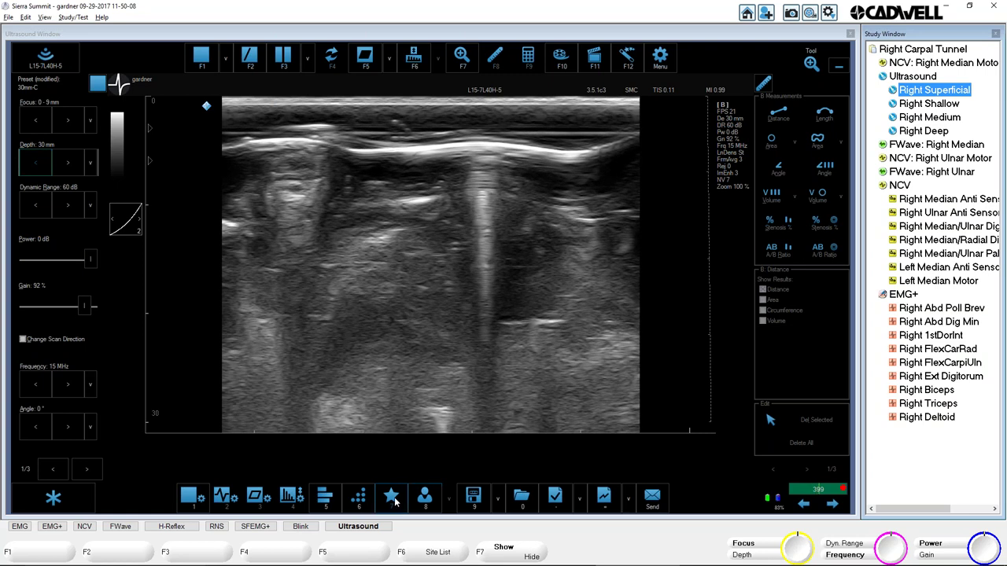
Load the PD Test preset from the available presets, and switch from its power Doppler view to plain B-mode imaging
click(97, 81)
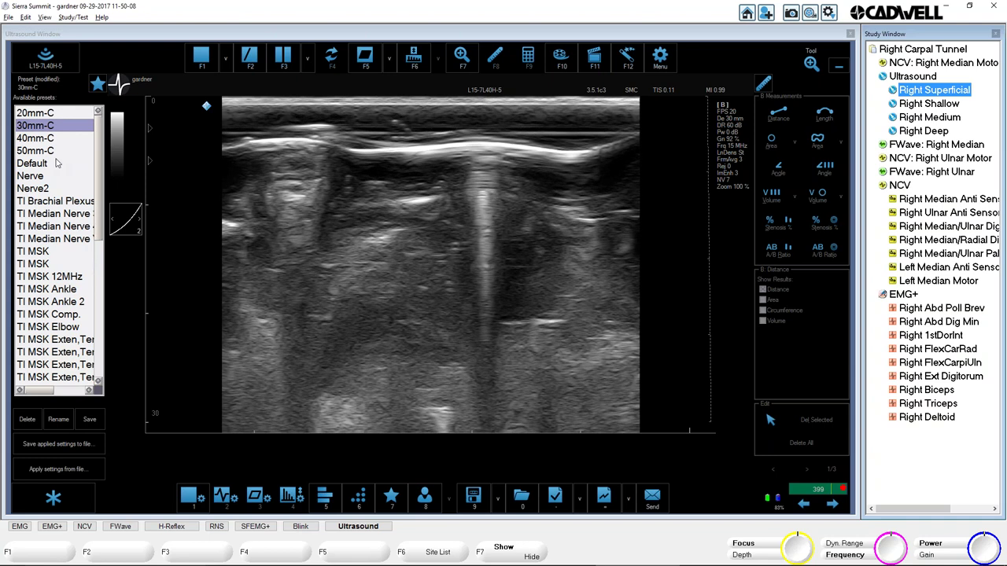
mouse_move(97, 173)
mouse_down()
mouse_move(105, 309)
mouse_move(100, 340)
mouse_move(83, 338)
mouse_up()
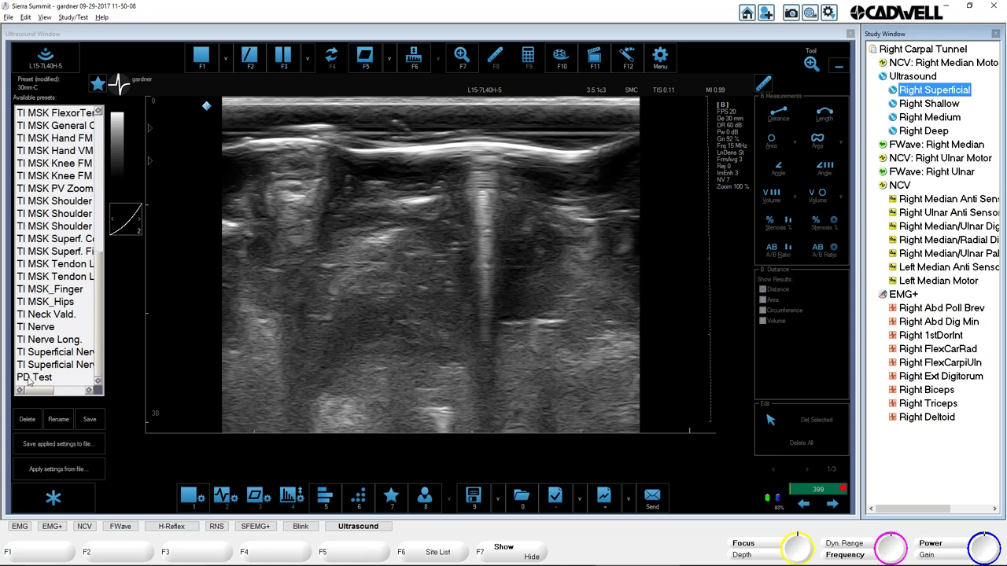
click(33, 379)
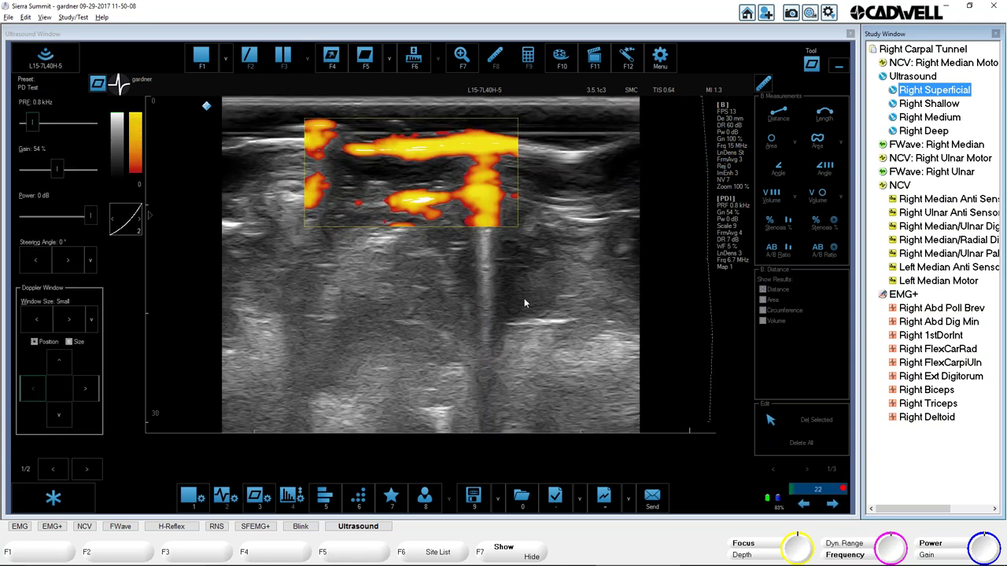
click(195, 495)
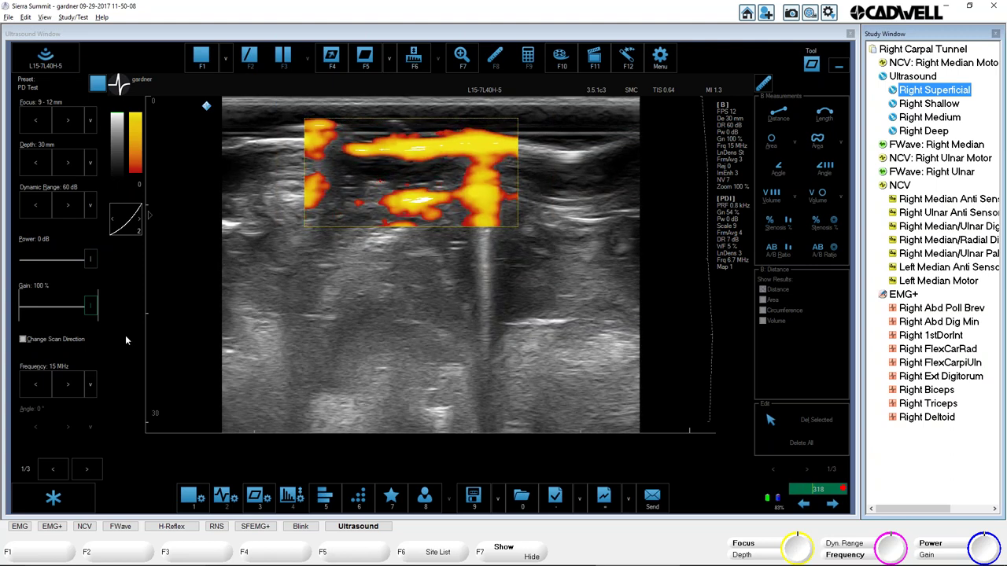
key(F1)
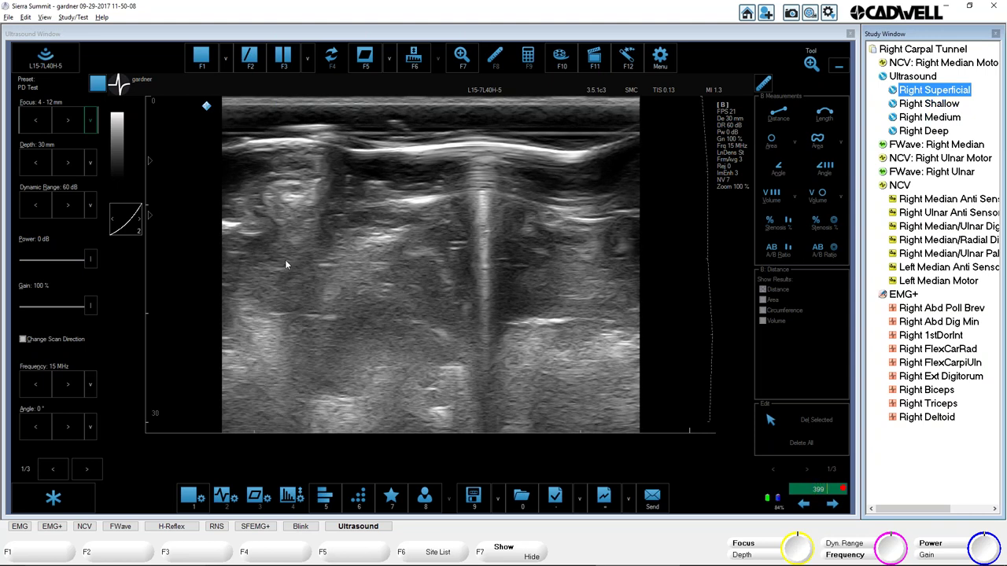
click(64, 269)
click(41, 216)
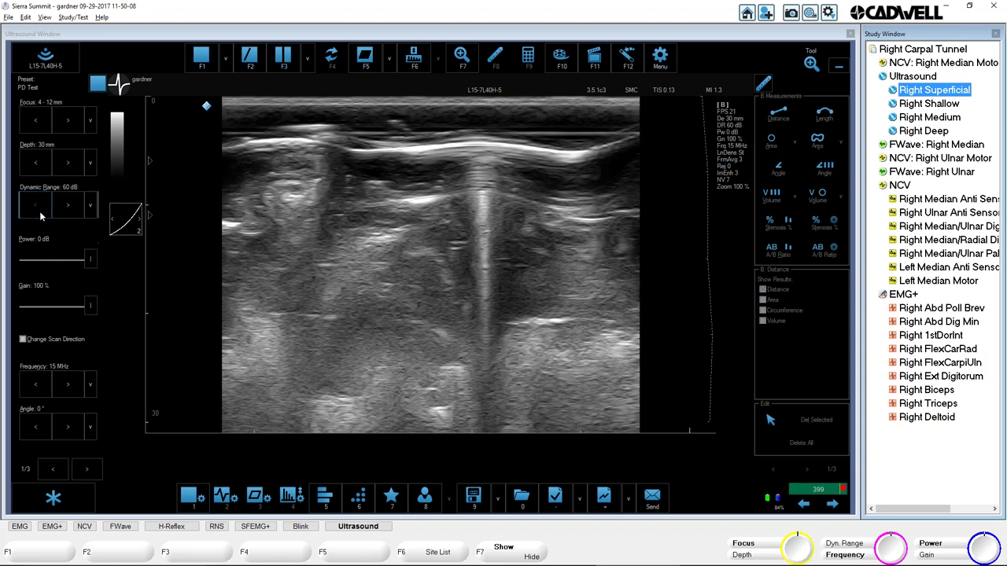
click(99, 280)
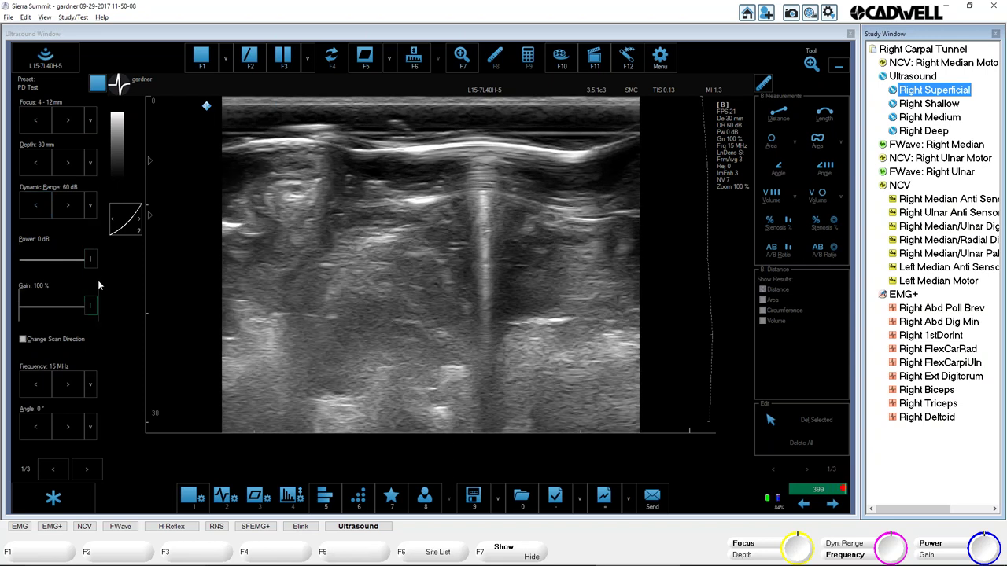
click(30, 414)
click(35, 387)
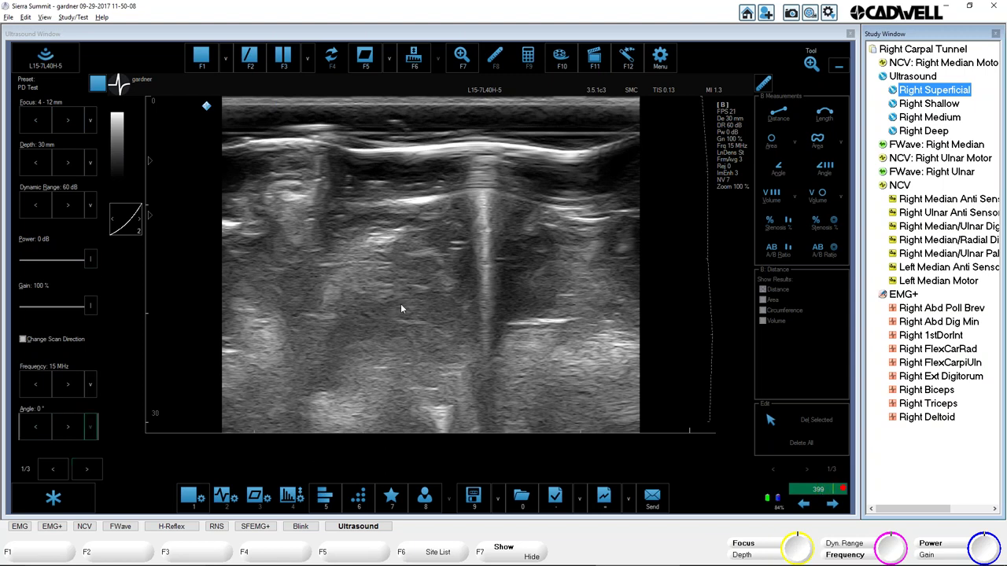
Move through the scan settings with the keyboard and lower the frequency to 12 MHz
key(shift+Tab)
key(shift+Tab)
key(shift+Tab)
key(shift+Tab)
key(shift+Tab)
key(shift+Tab)
key(Tab)
key(Tab)
key(shift+Tab)
key(Tab)
key(Tab)
key(Tab)
key(Left)
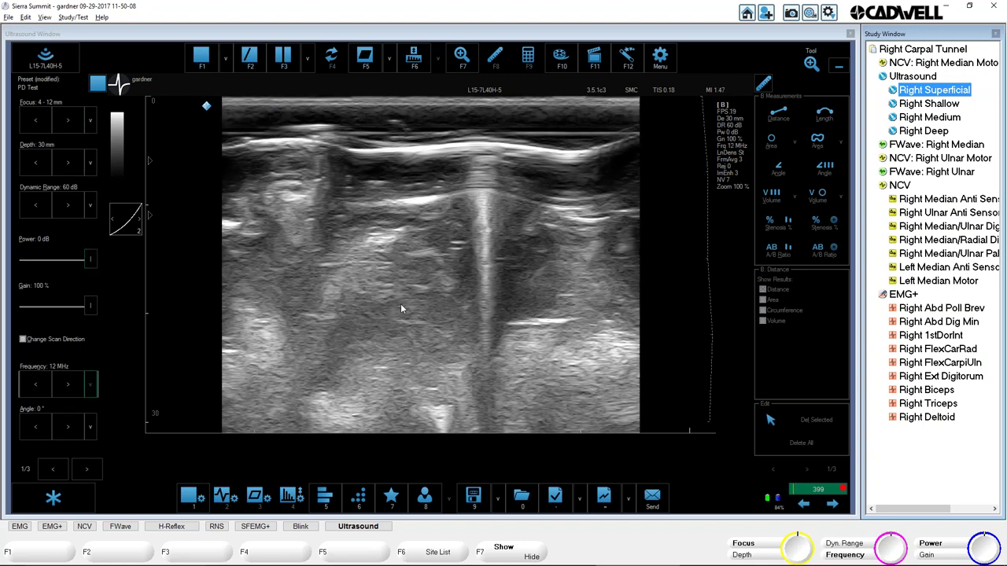
Increase the imaging depth by one step using the keyboard, and bring it back to 30 mm
key(shift+Tab)
key(shift+Tab)
key(shift+Tab)
key(Tab)
key(Tab)
key(shift+Tab)
key(shift+Tab)
key(shift+Tab)
key(shift+Tab)
key(Right)
key(Left)
key(Tab)
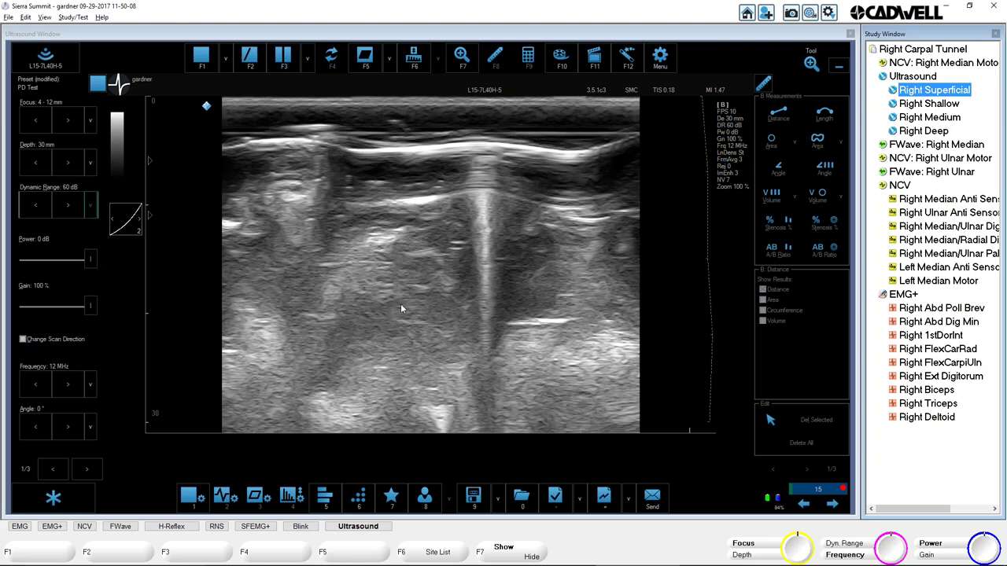
Move through the scan settings with the keyboard and set the gain to 90 %
key(Tab)
key(Tab)
key(shift+Tab)
key(shift+Tab)
key(shift+Tab)
key(shift+Tab)
key(Tab)
key(Tab)
key(Tab)
key(shift+Tab)
key(shift+Tab)
key(Tab)
key(Tab)
key(Tab)
key(Left)
key(Left)
key(Left)
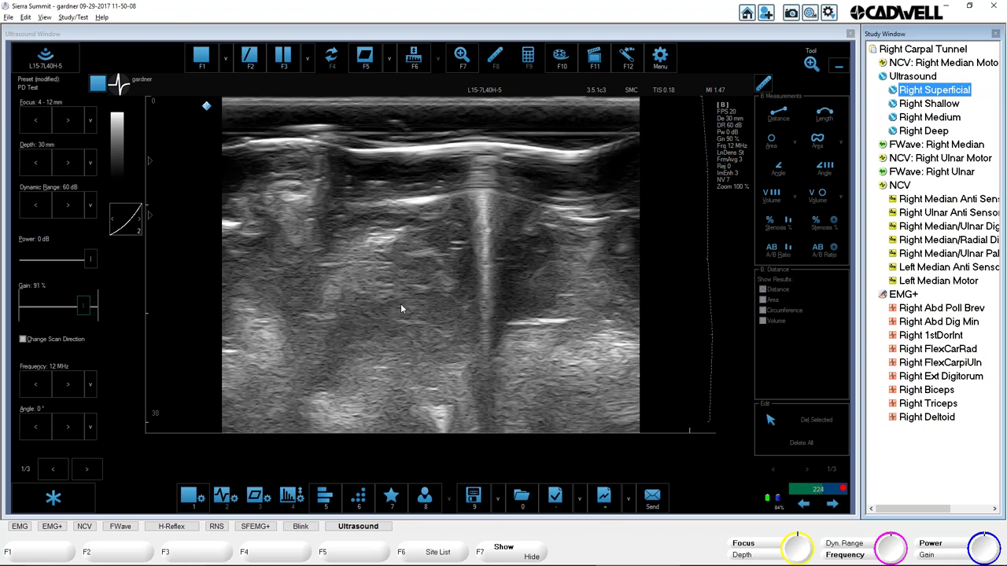
key(Right)
Freeze the live scan, go back to frame 309, and save the recording as a video under Right Superficial
click(198, 63)
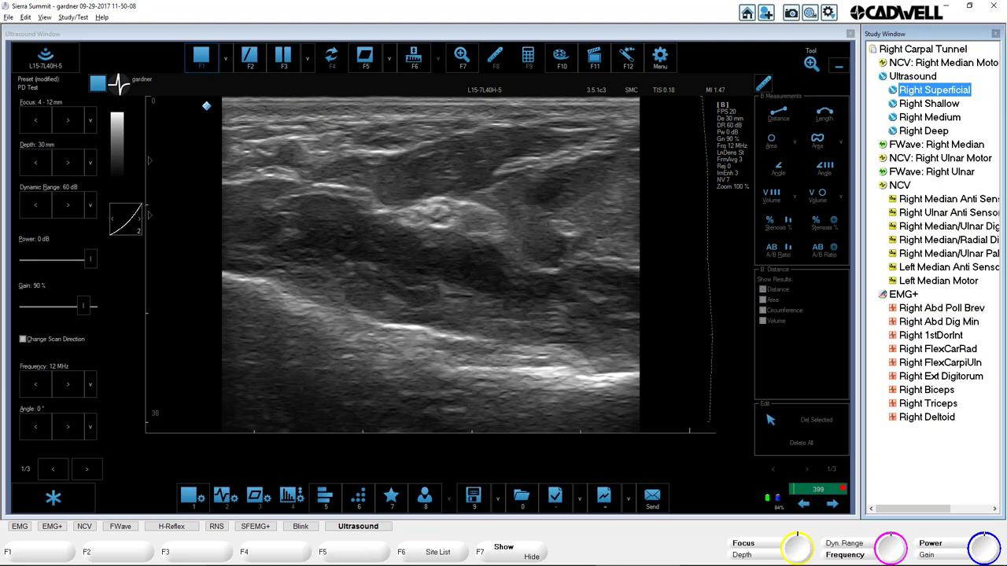
key(F1)
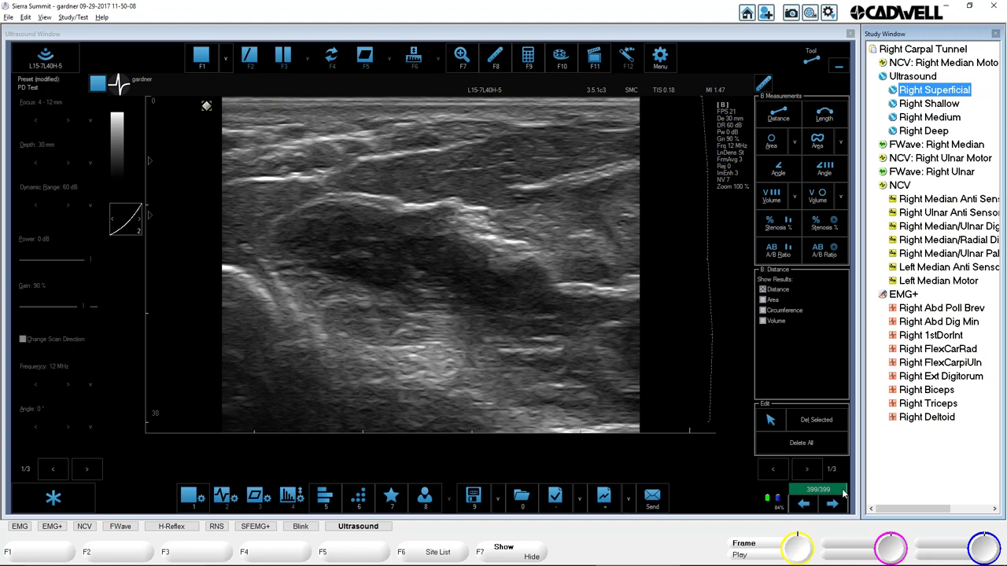
drag(846, 497, 834, 493)
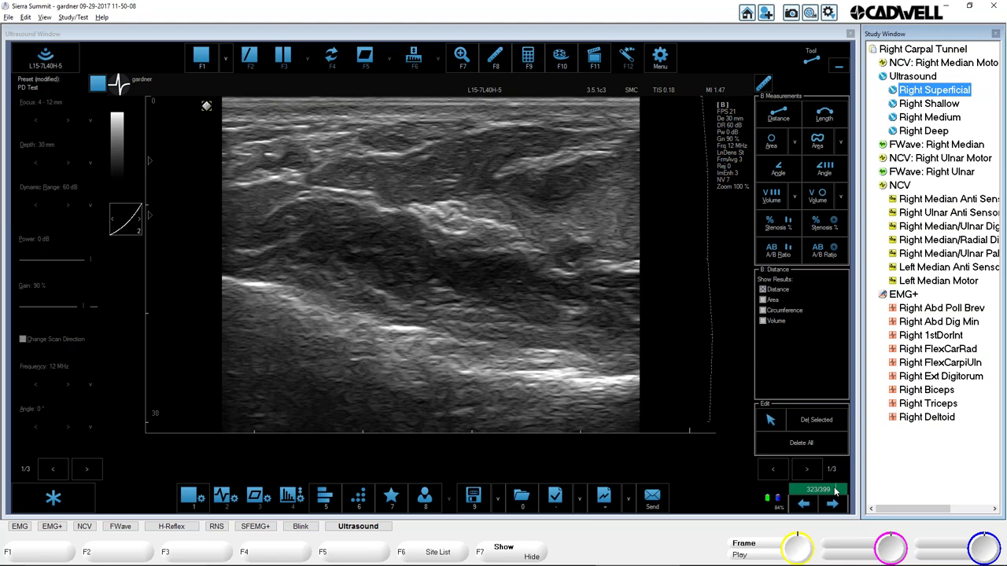
scroll(836, 491, up, 14)
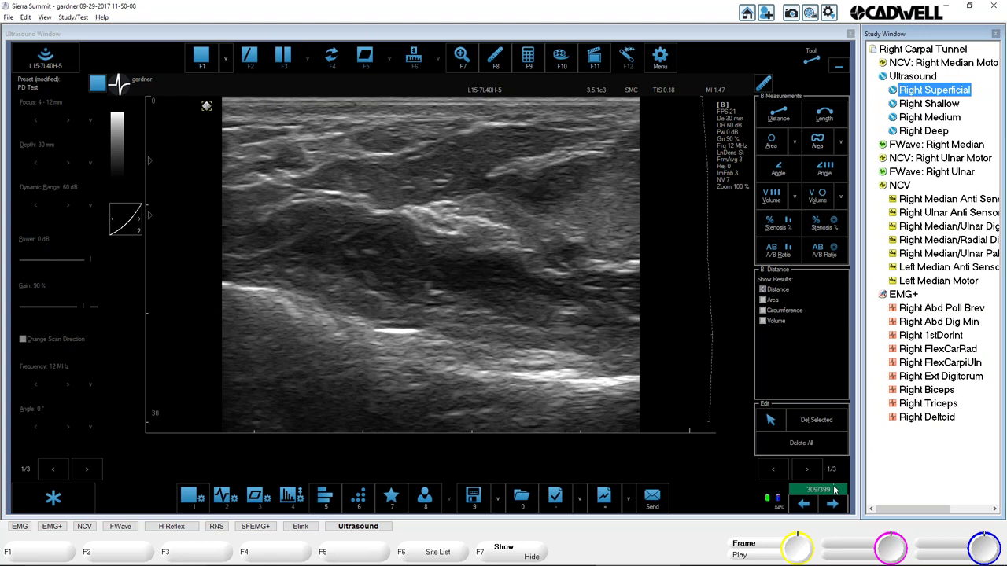
click(480, 496)
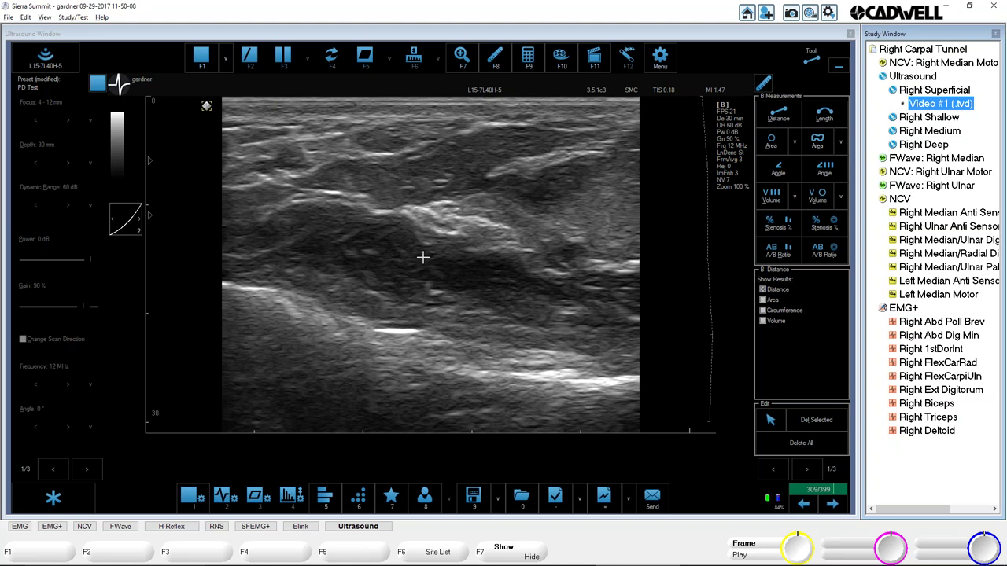
Freeze a new Right Superficial scan, go back to frame 287, and store the recording with Cine Quick Save
key(F3)
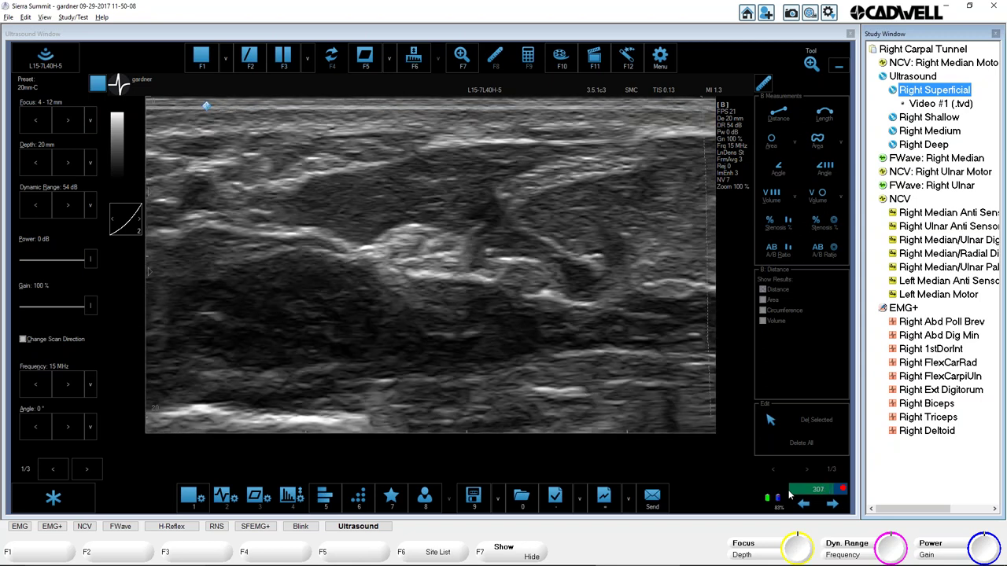
key(F1)
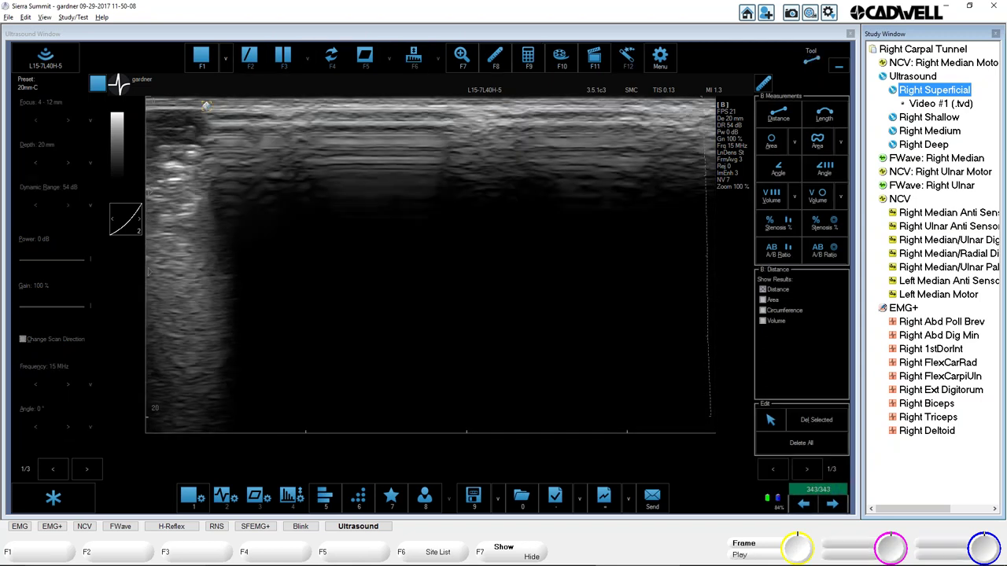
drag(846, 492, 839, 492)
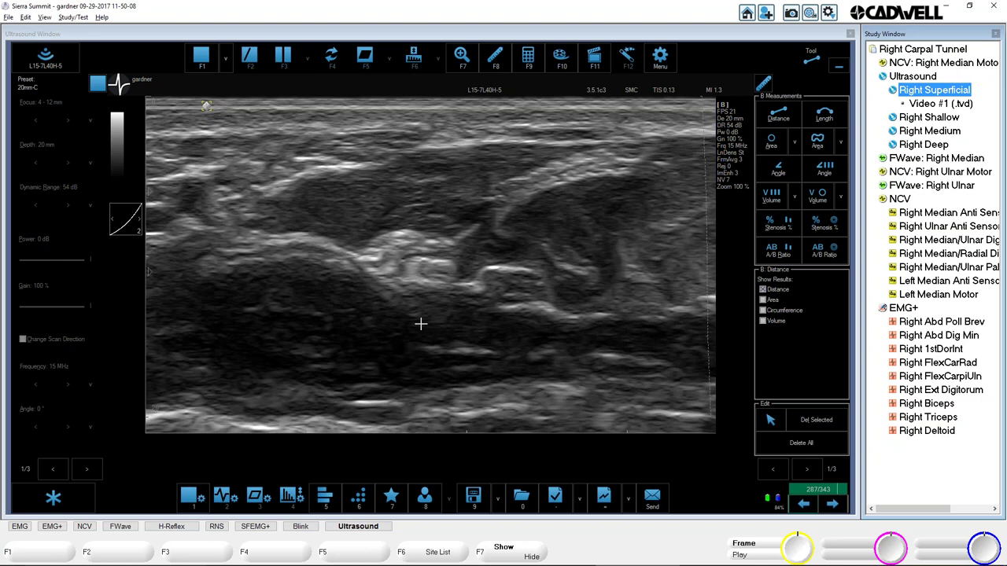
click(497, 502)
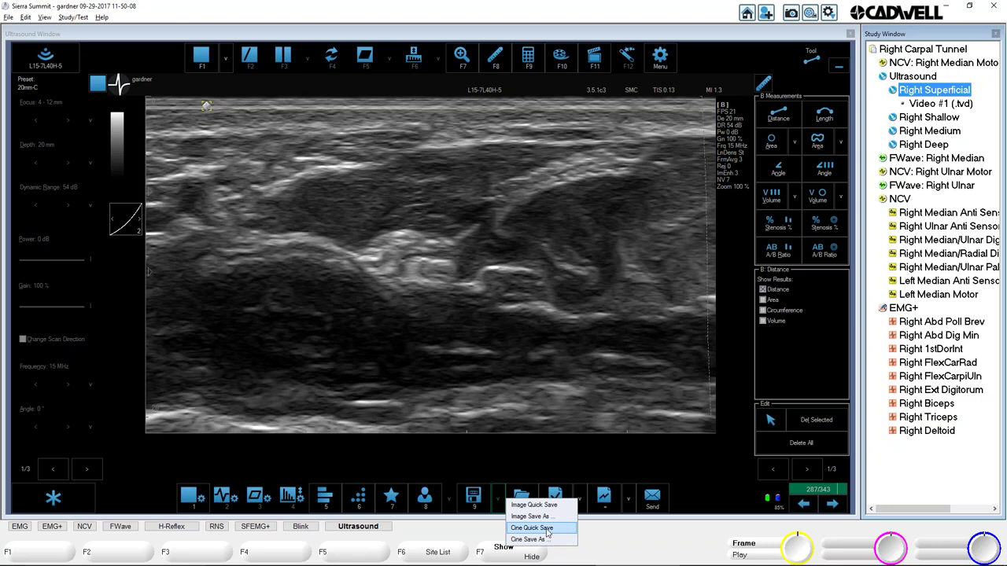
click(547, 529)
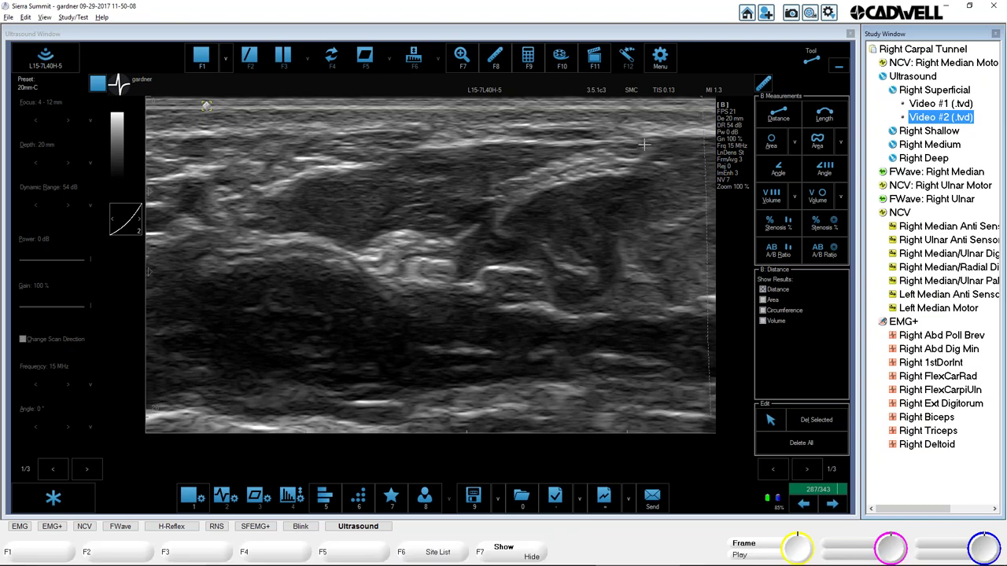
Open the ultrasound customization options for saving and printing, and review the available formats for Cine quick save
click(668, 62)
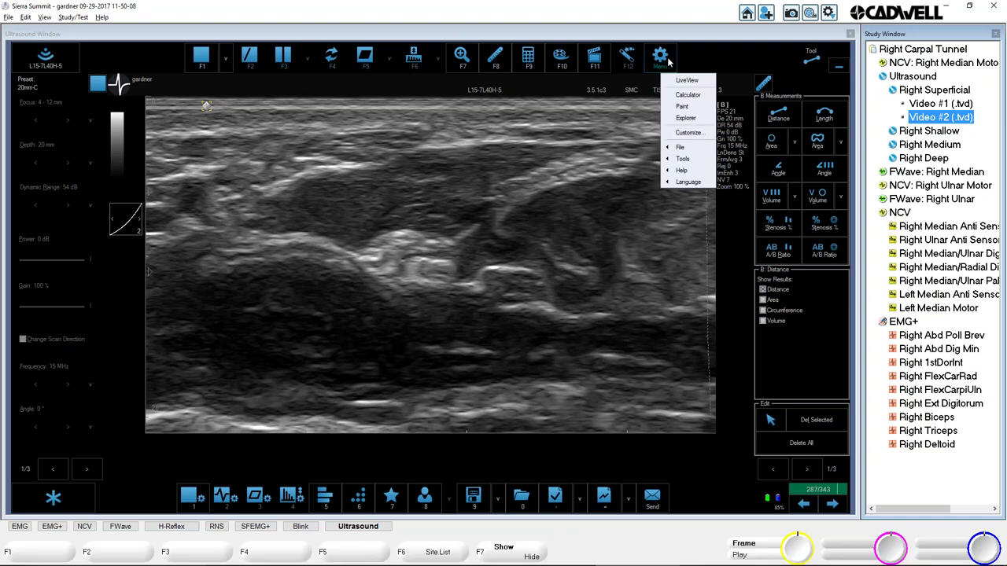
click(689, 132)
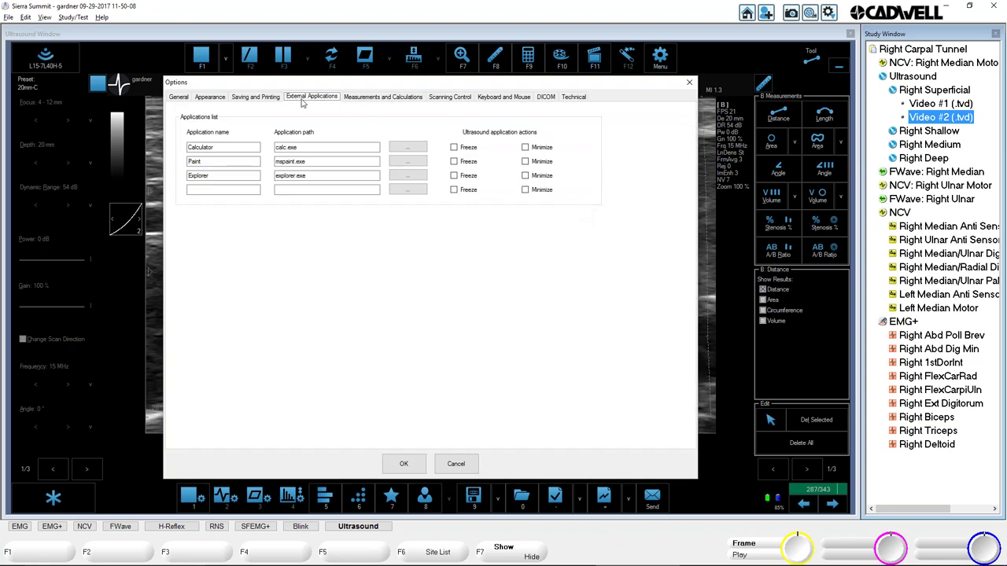
click(275, 99)
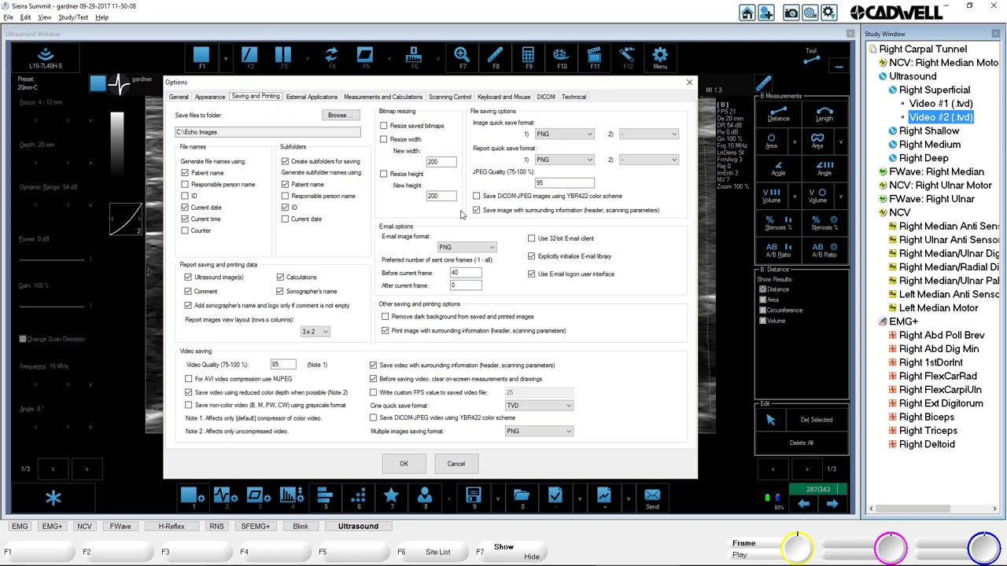
click(568, 406)
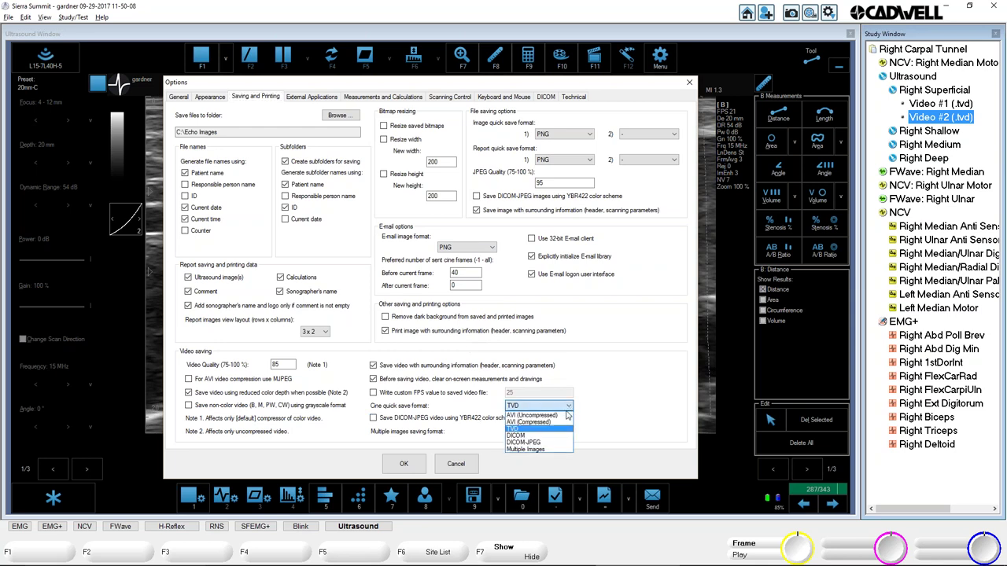
click(594, 405)
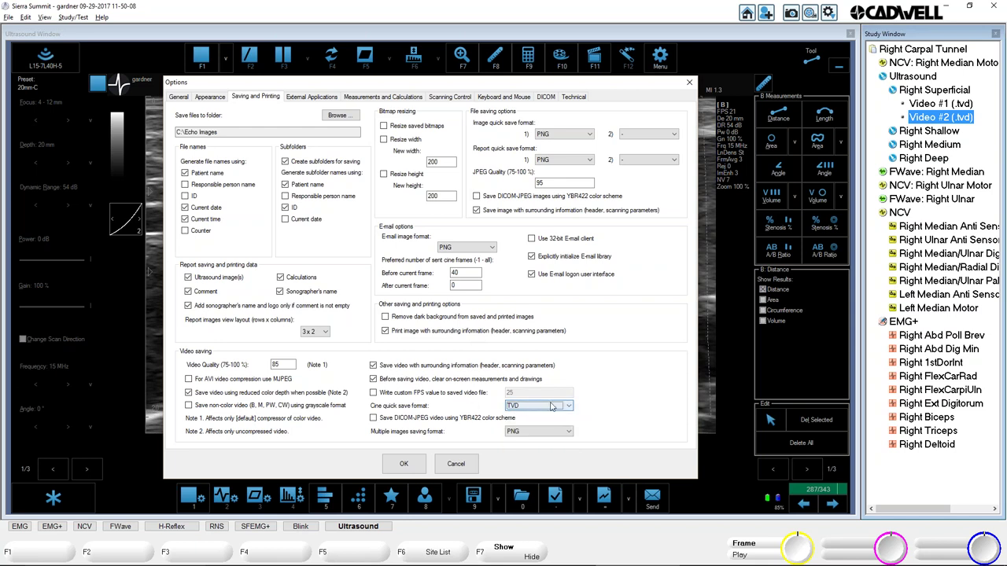
click(568, 406)
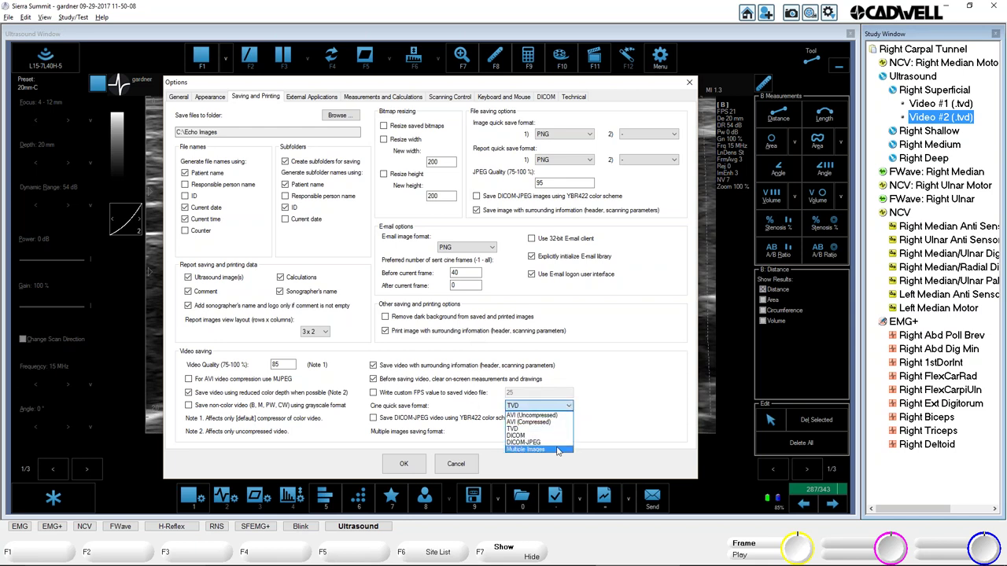
click(609, 406)
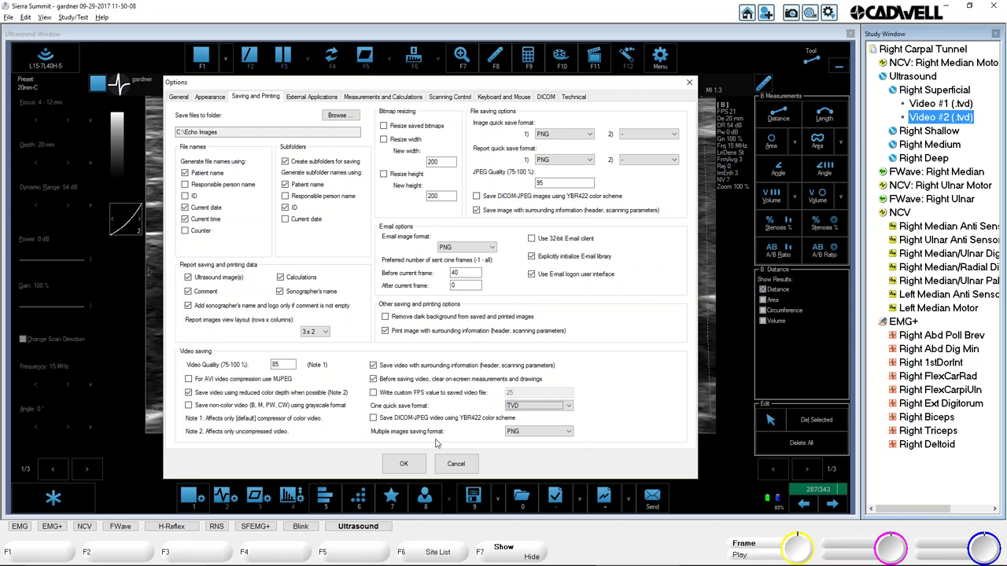
click(568, 406)
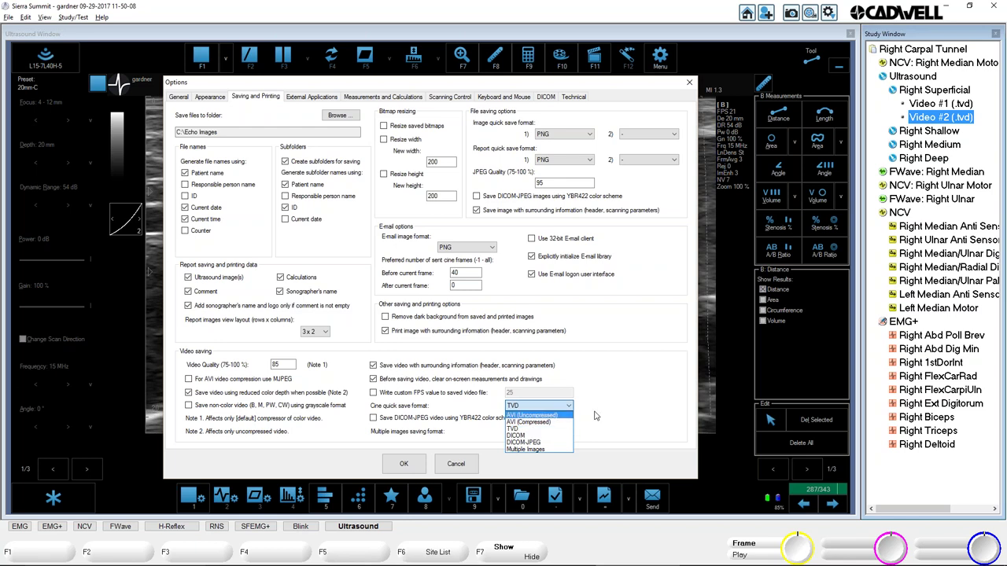
Dismiss the cine quick save format choices and close the Options dialog
click(742, 350)
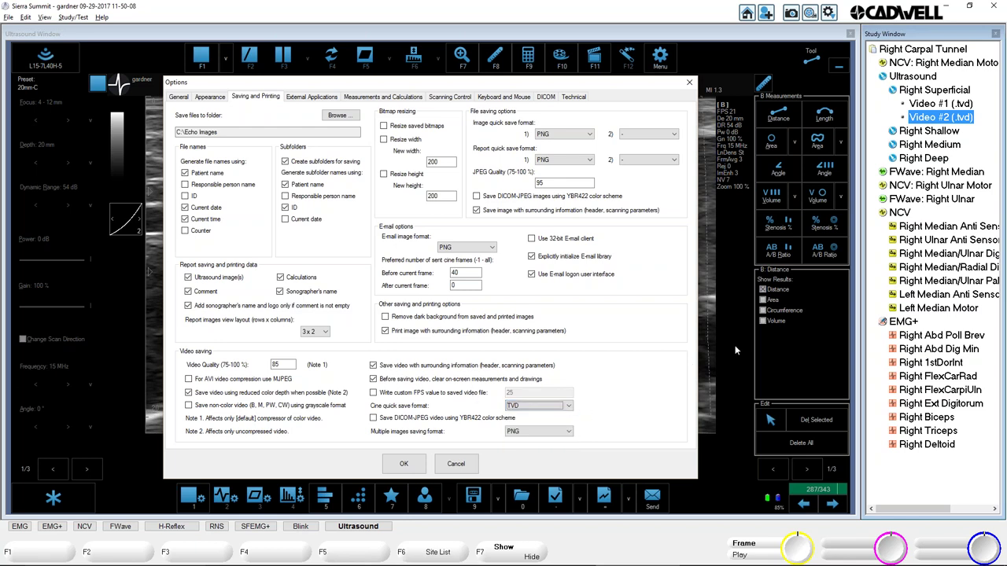
click(690, 82)
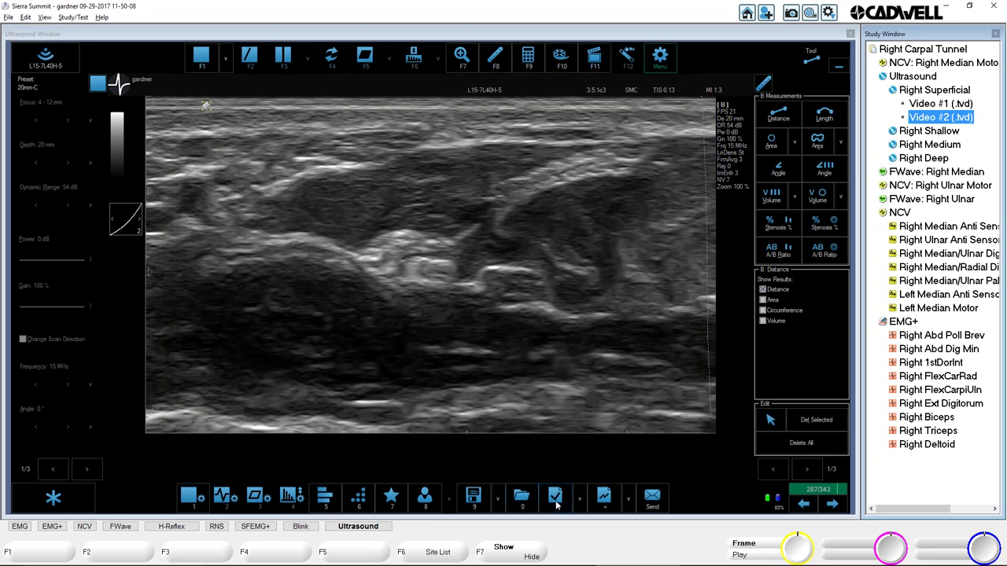
Examine the video file types offered for saving the cine loop as a file, cancelling the save each time
click(508, 511)
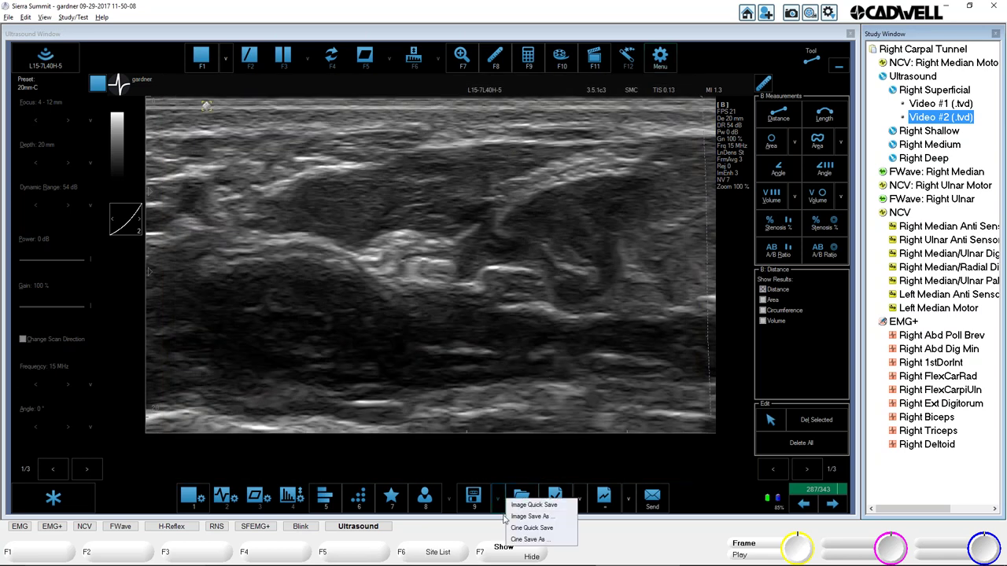
click(527, 540)
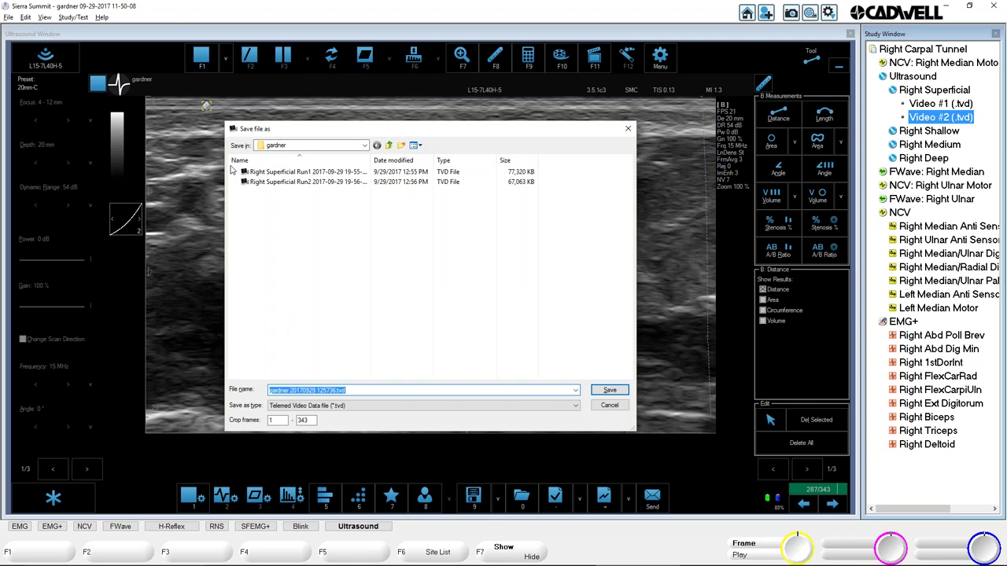
click(575, 406)
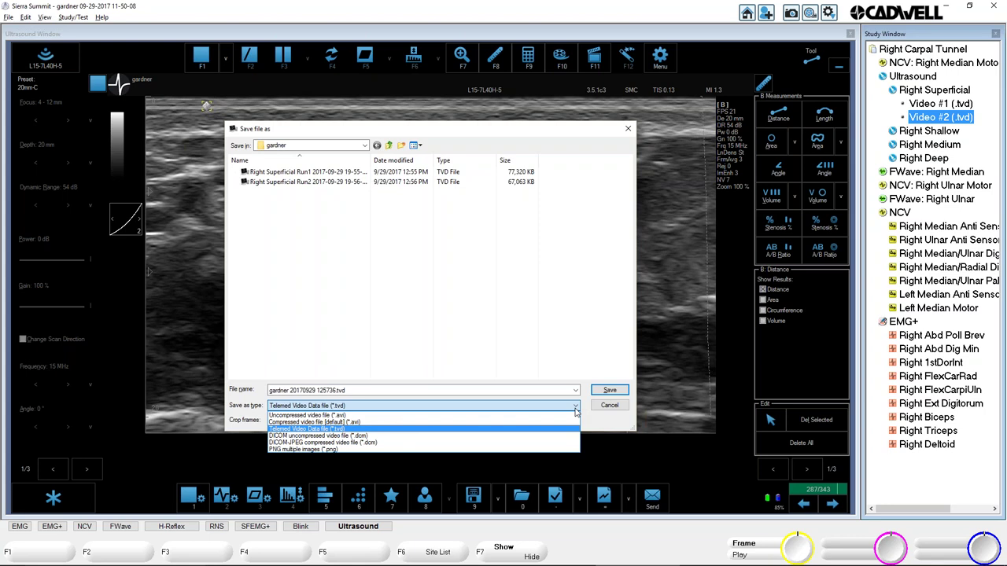
click(611, 411)
click(609, 406)
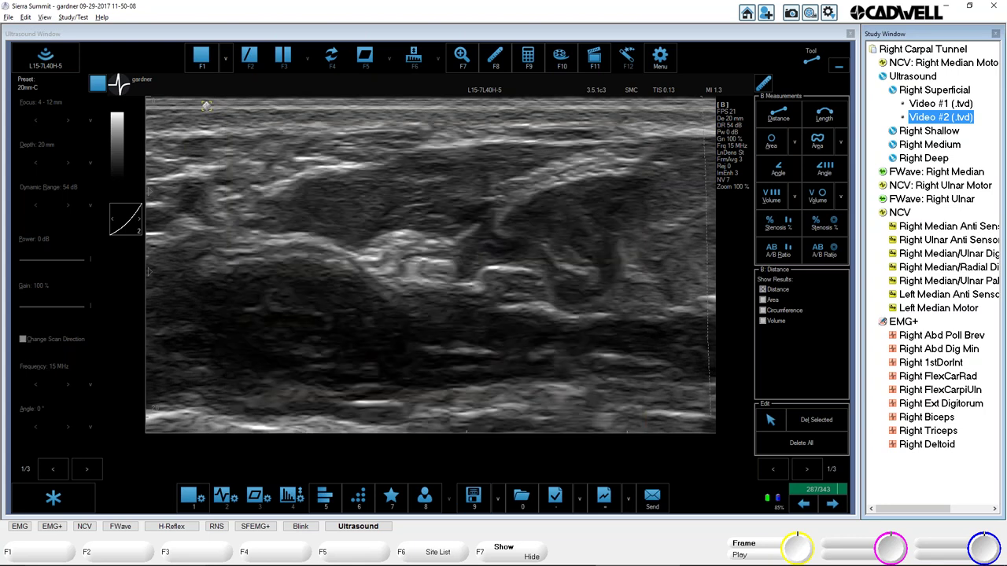
click(501, 502)
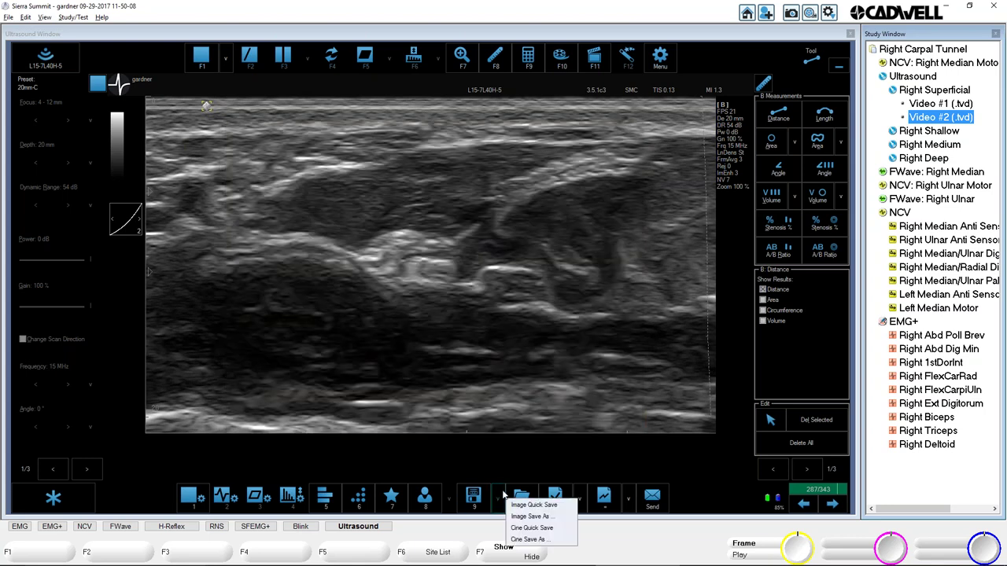
click(518, 539)
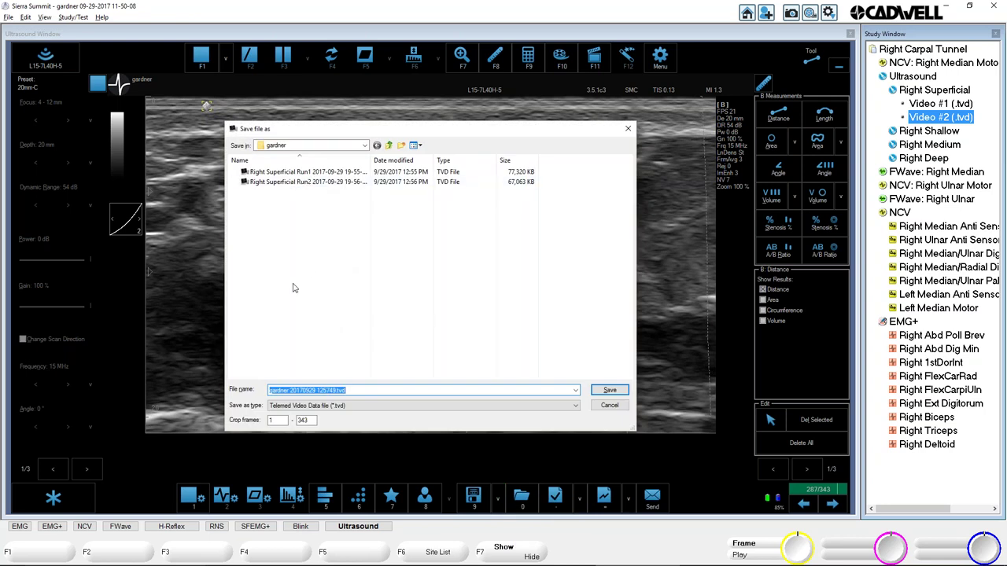
click(467, 407)
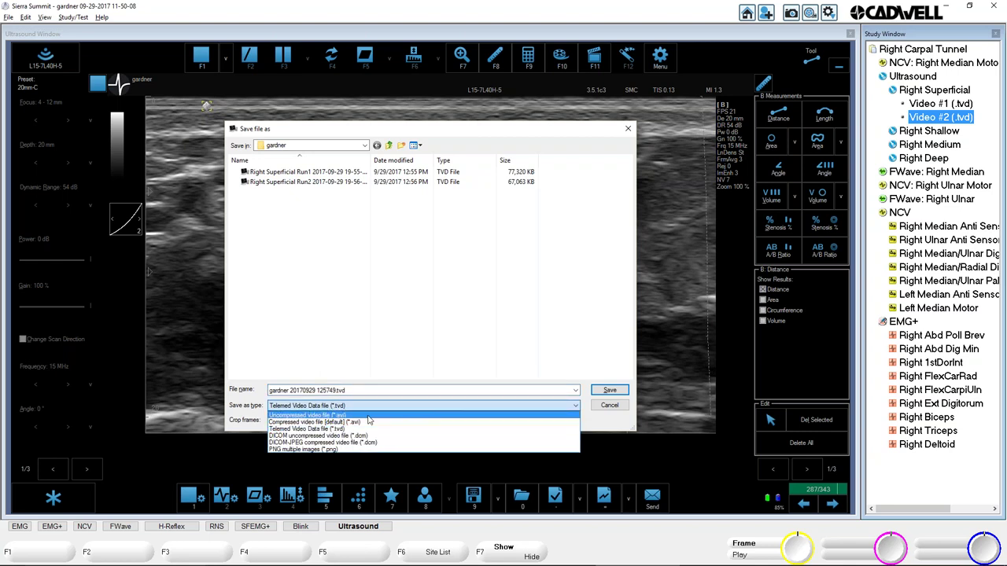
click(611, 411)
click(612, 409)
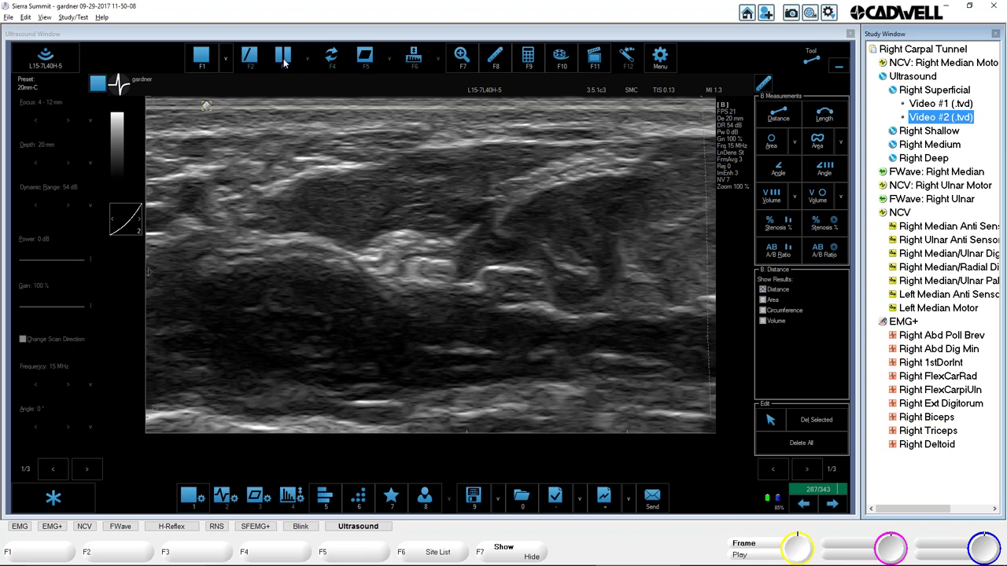
Start live ultrasound scanning at the Right Superficial site, freezing and resuming the scan
key(F3)
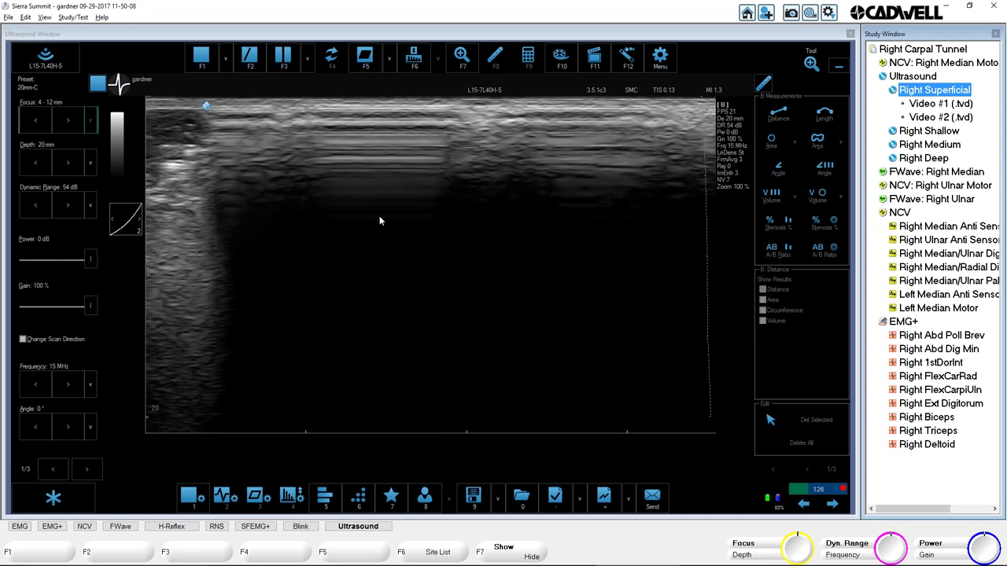
key(F3)
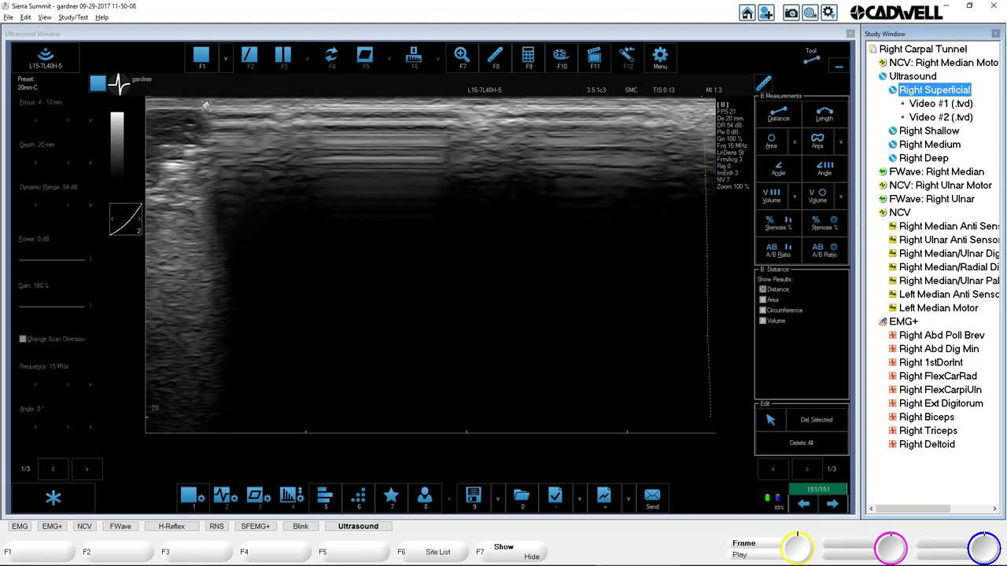
key(F3)
key(F3)
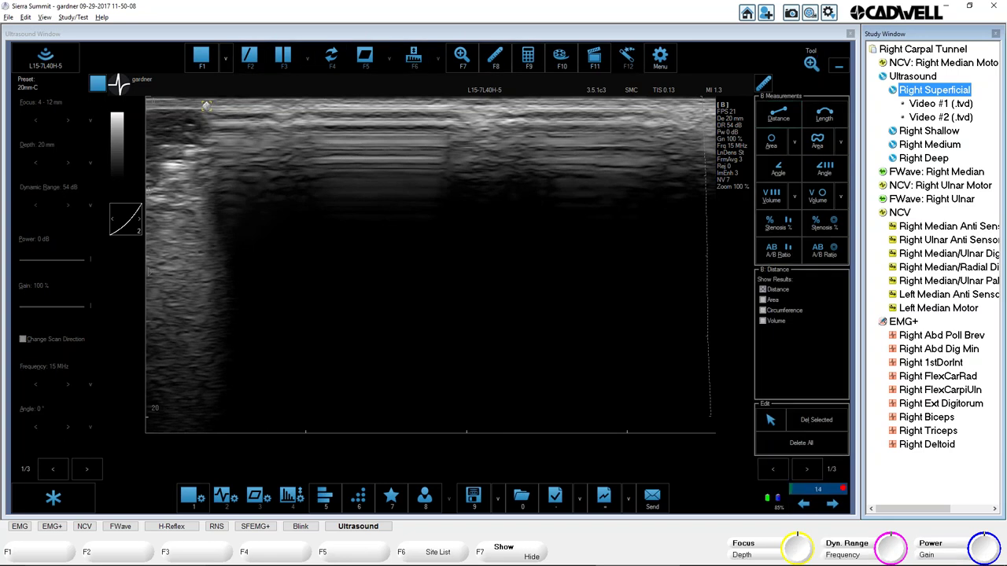
key(F3)
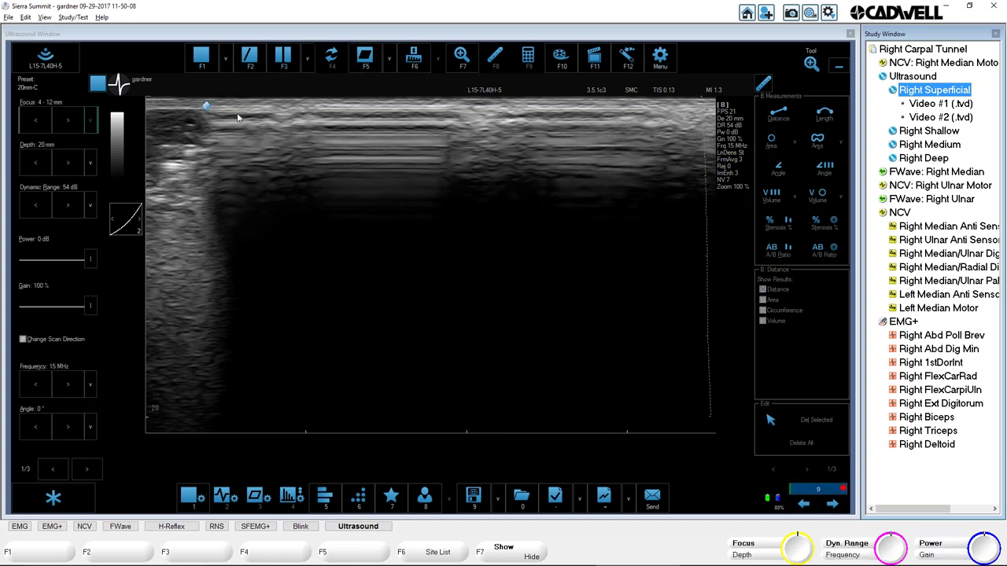
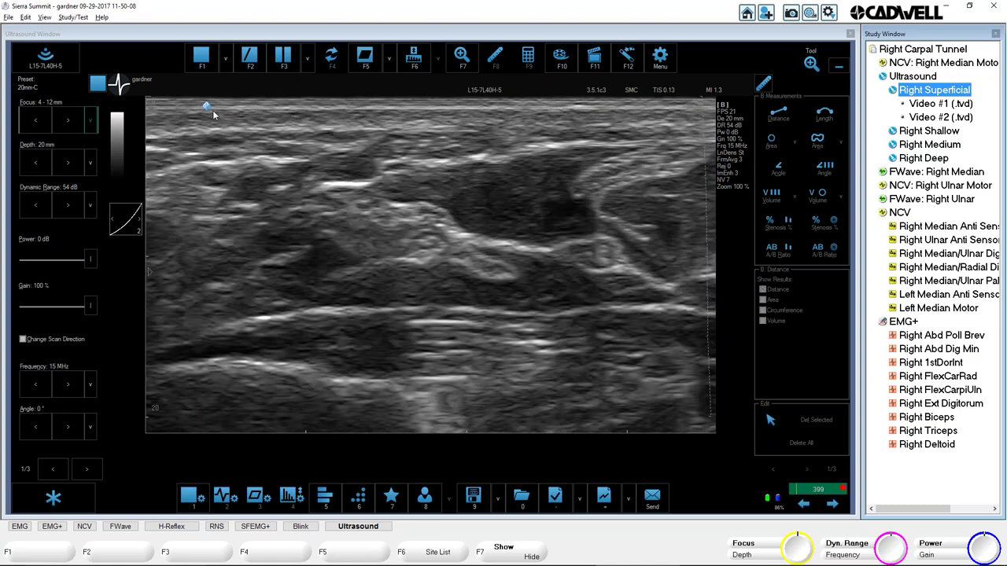
Split the live scan into a dual-image view and freeze the first image on frame 190
click(367, 61)
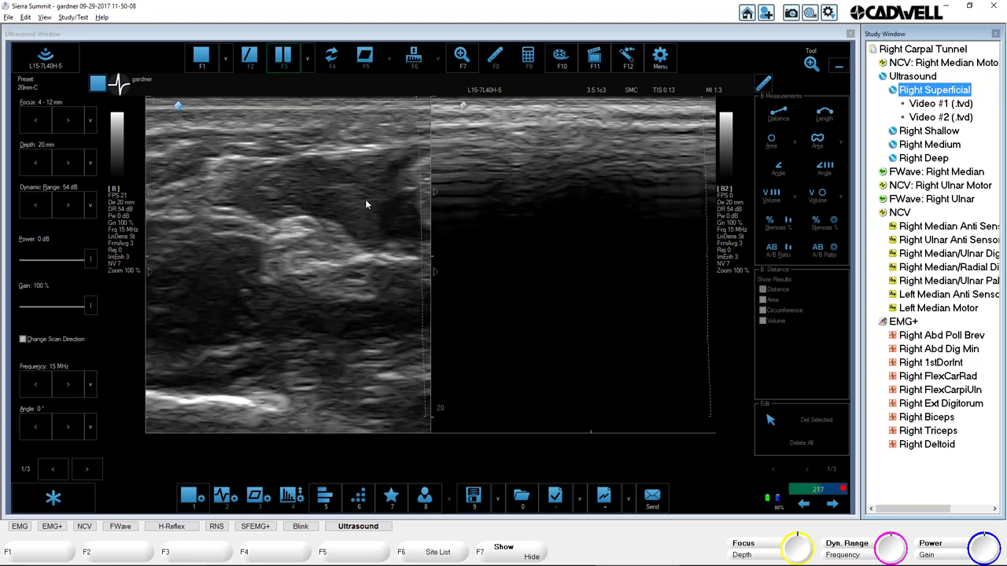
key(F3)
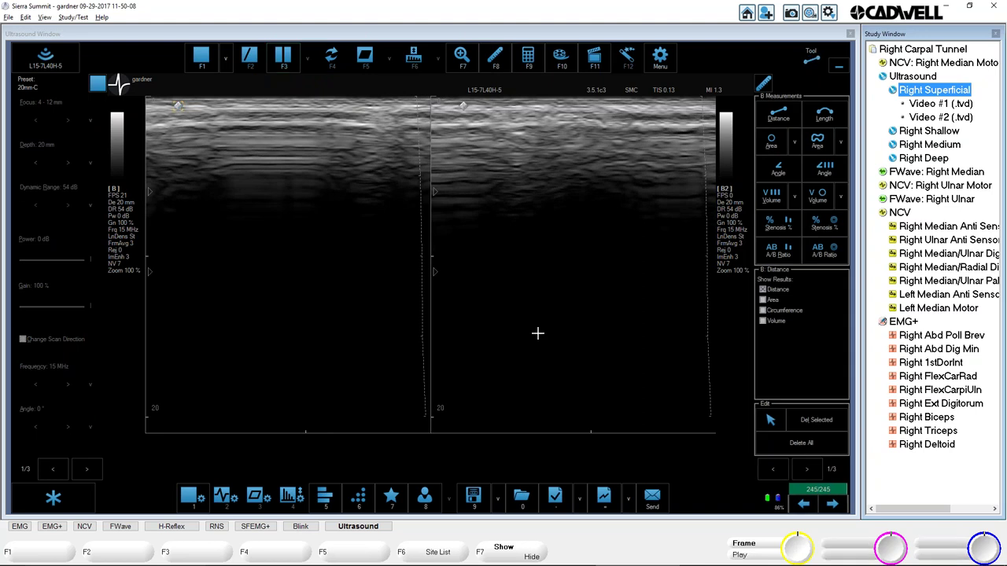
click(839, 493)
drag(838, 493, 820, 486)
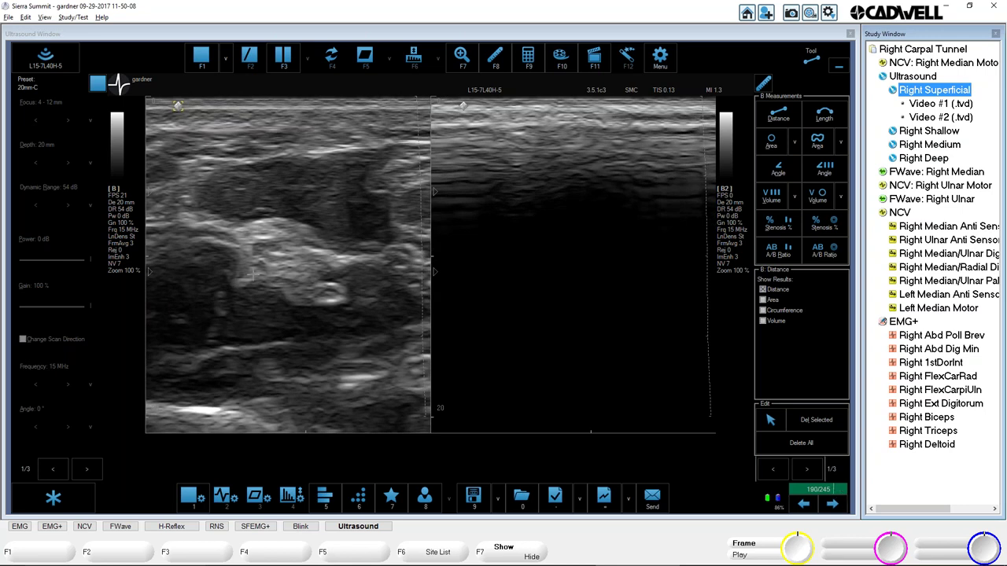
Record a live scan in the second image of the dual view, freeze it and browse back through its frames
click(548, 241)
key(F3)
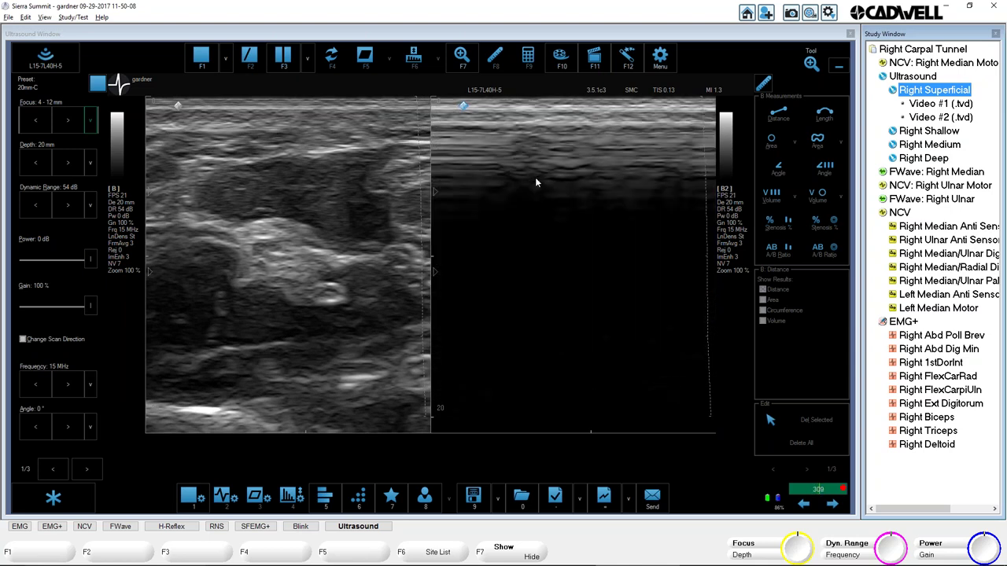
key(F3)
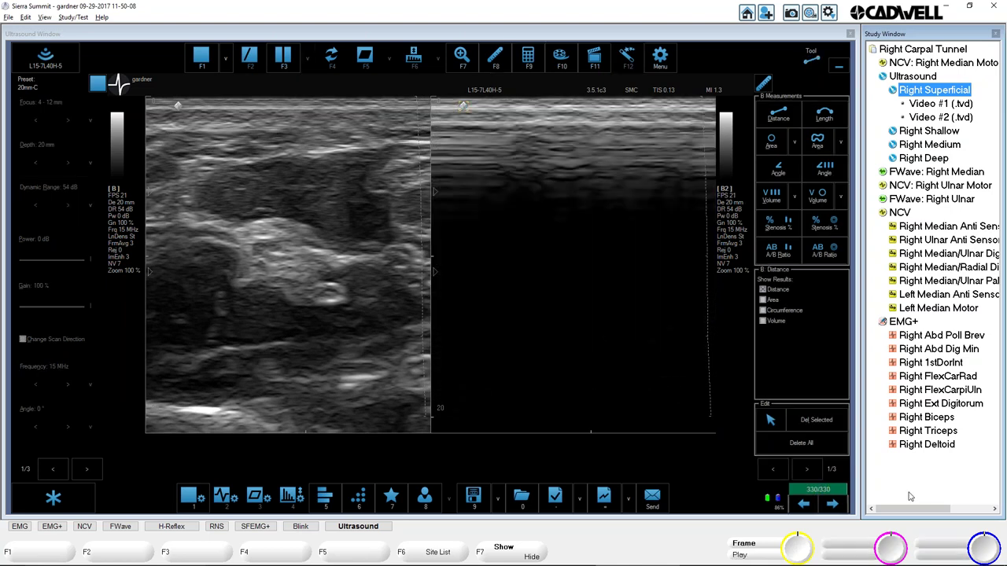
click(845, 492)
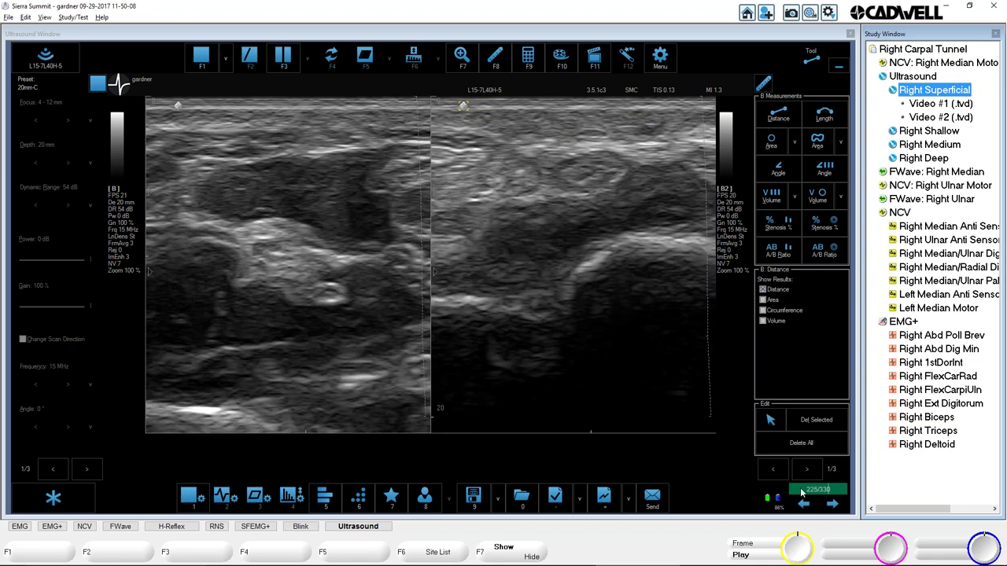
click(492, 344)
click(519, 280)
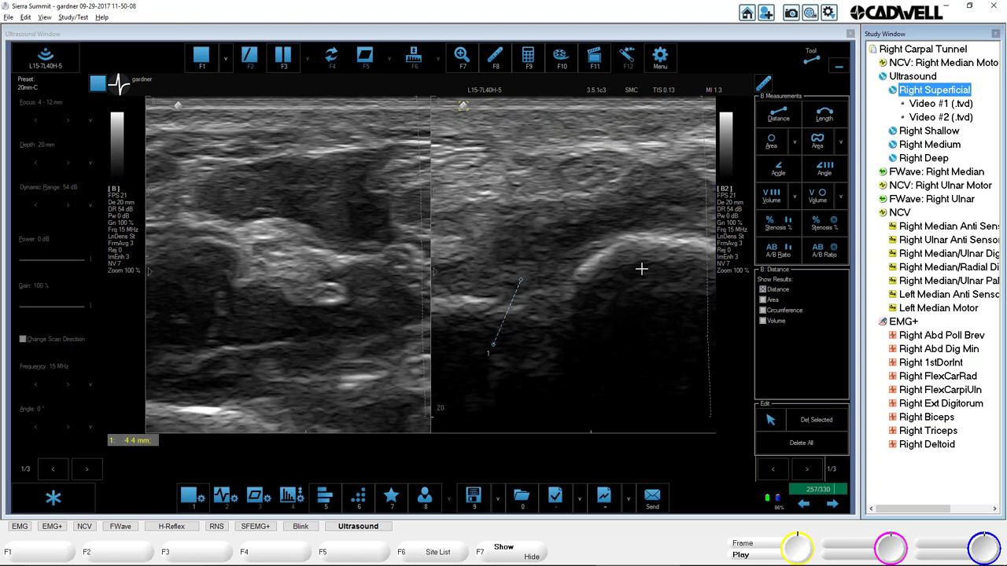
click(584, 259)
click(595, 209)
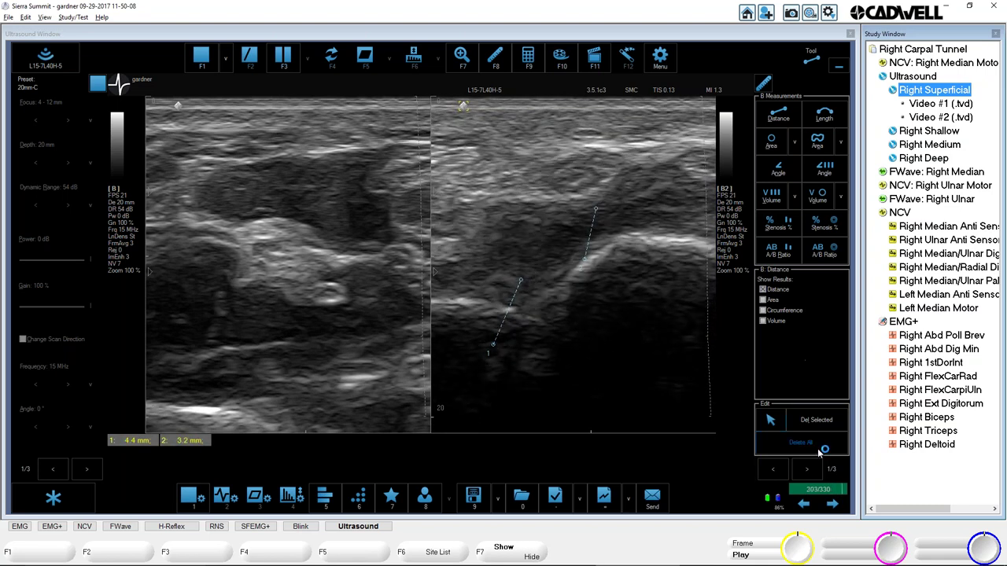
click(814, 444)
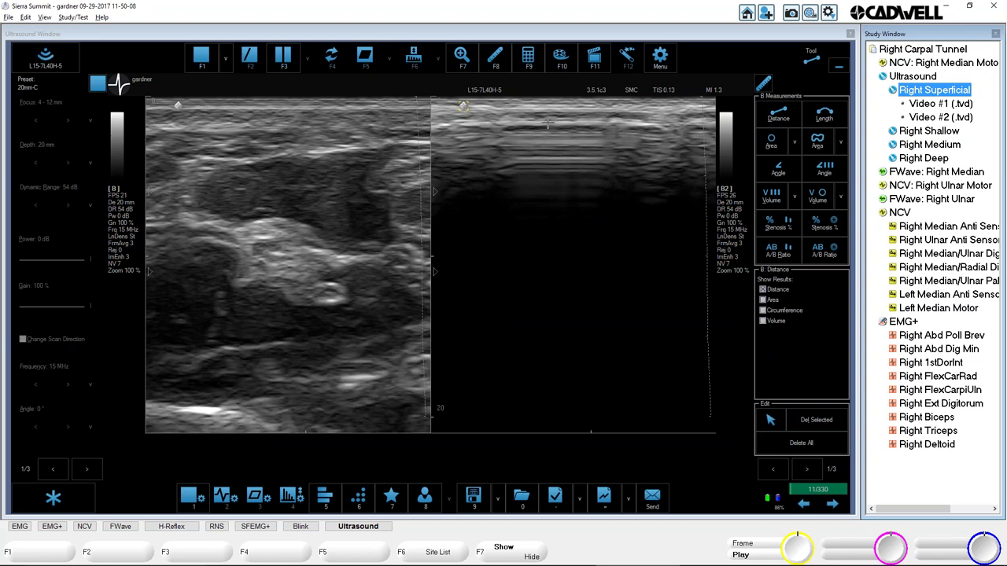
Rescan the second image of the dual view and freeze it on frame 274
key(F3)
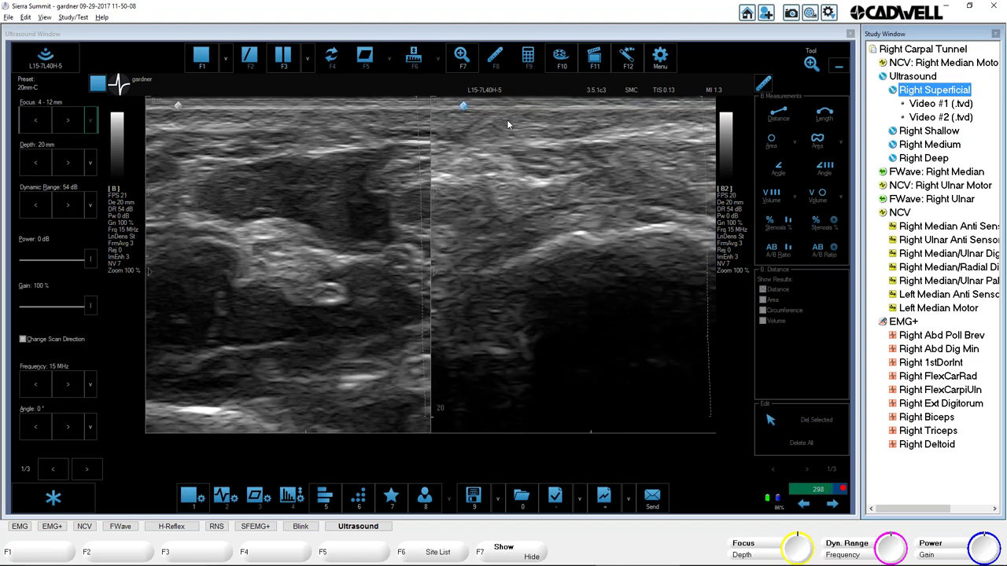
key(F3)
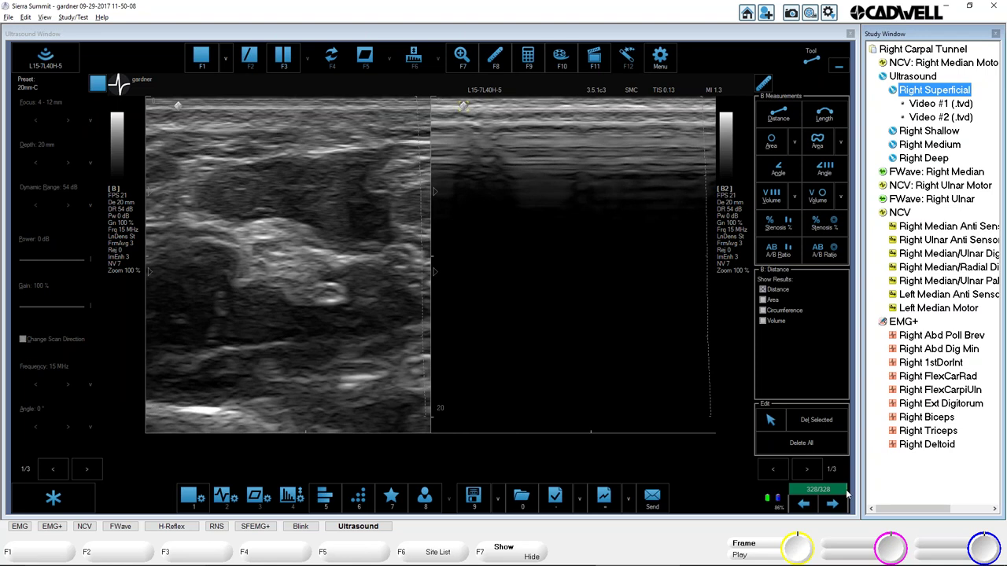
drag(847, 496, 838, 501)
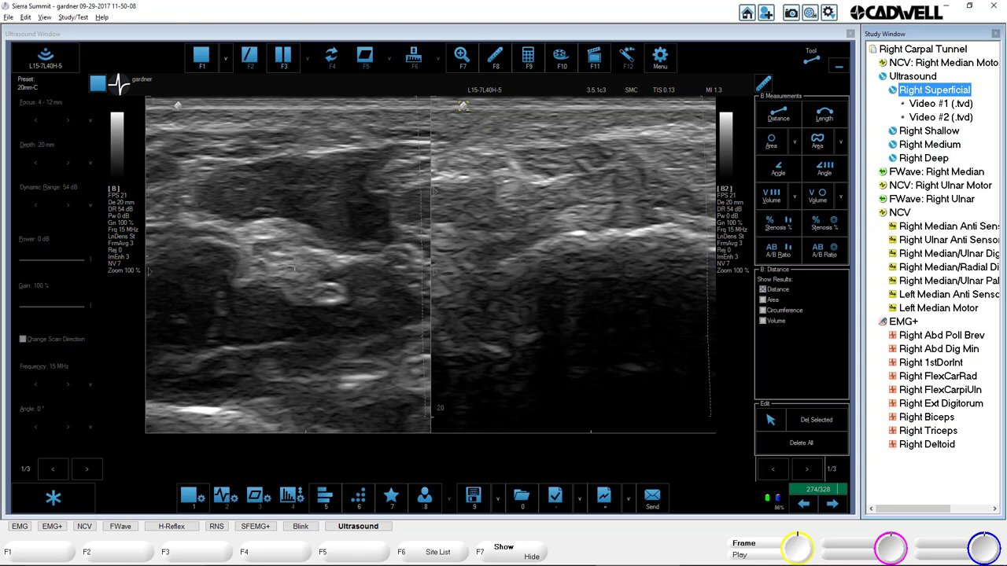
Rescan the first image of the dual view, freeze it and go back to frame 157
key(F3)
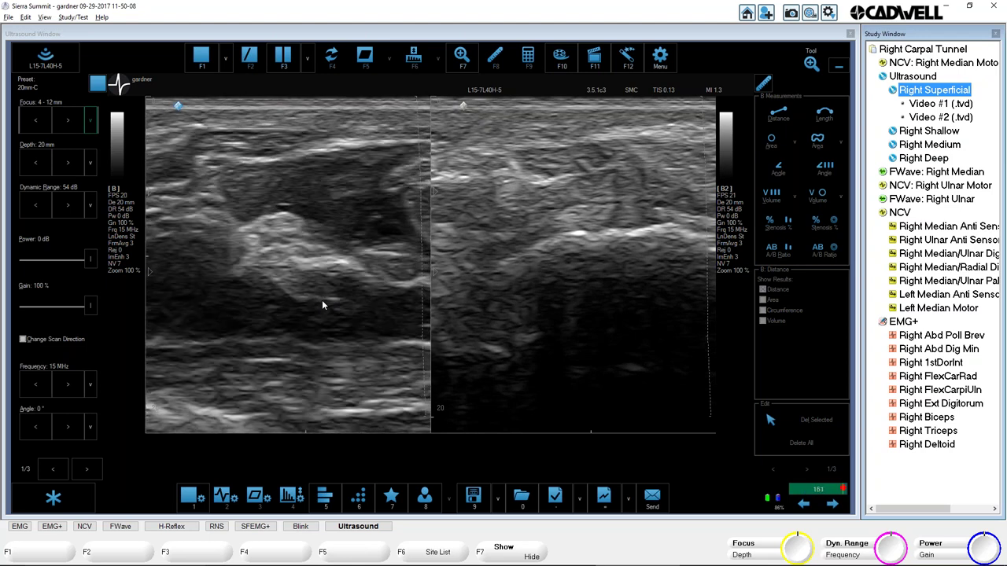
key(F3)
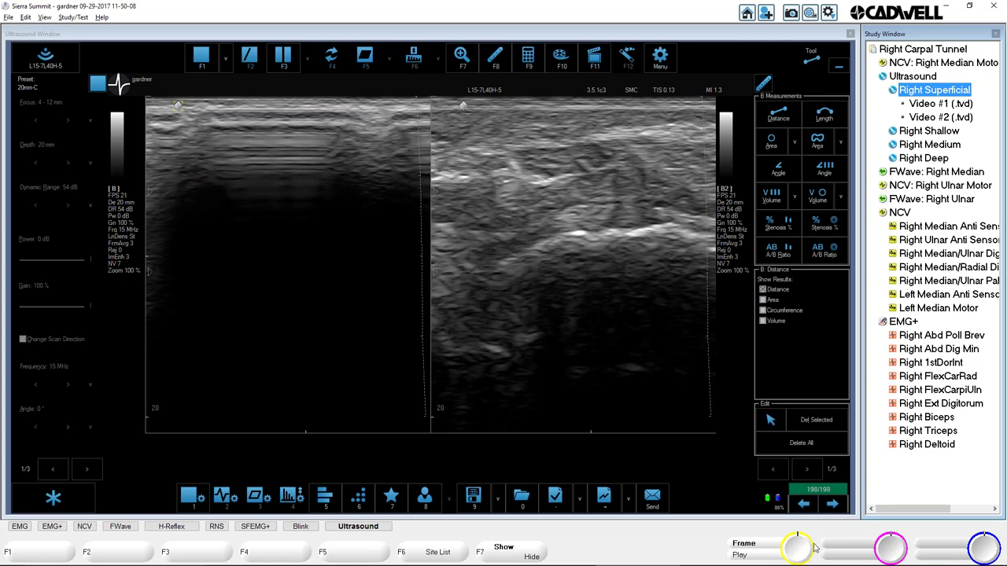
scroll(842, 492, down, 10)
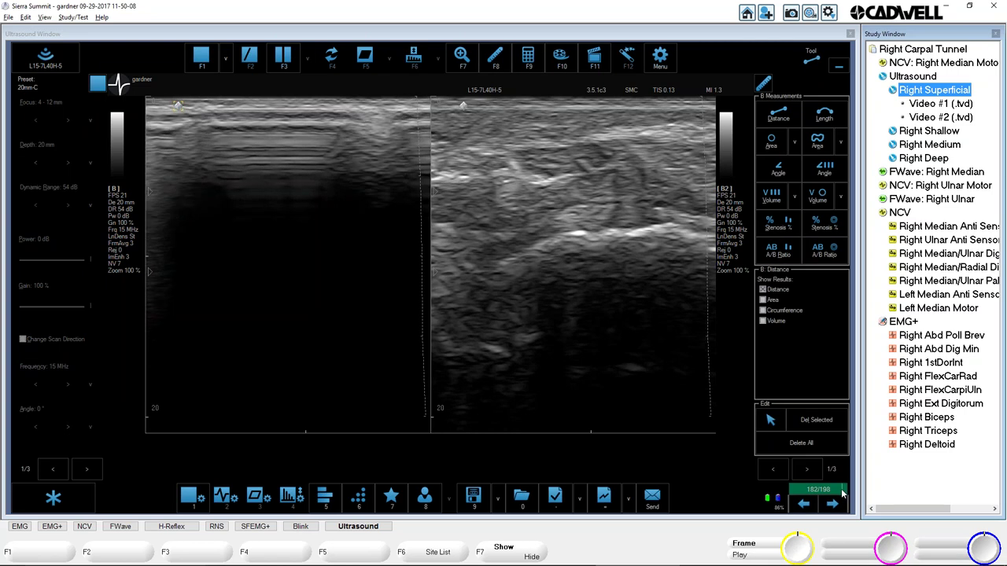
key(Left)
key(Left)
key(Left)
key(Left)
key(Left)
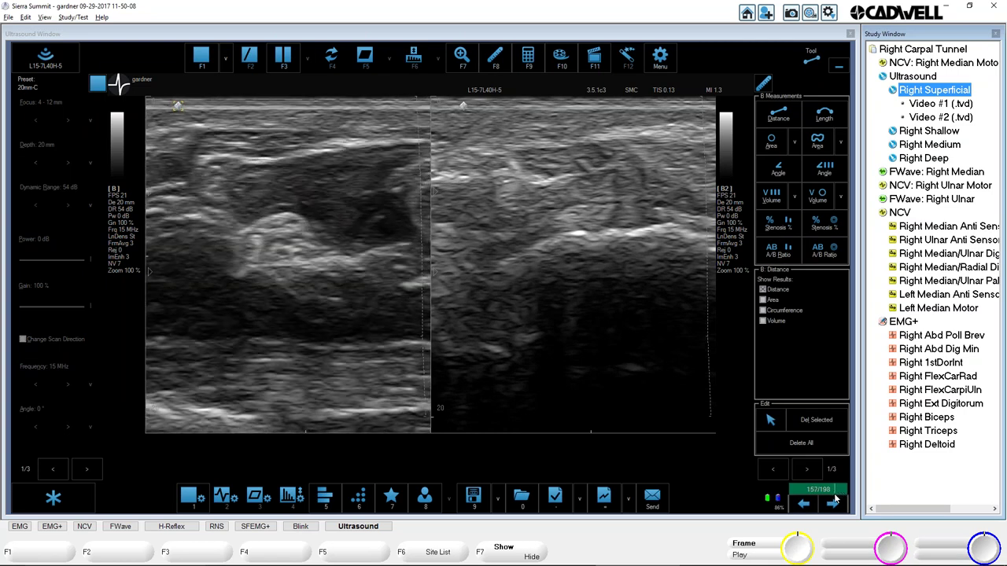
click(836, 500)
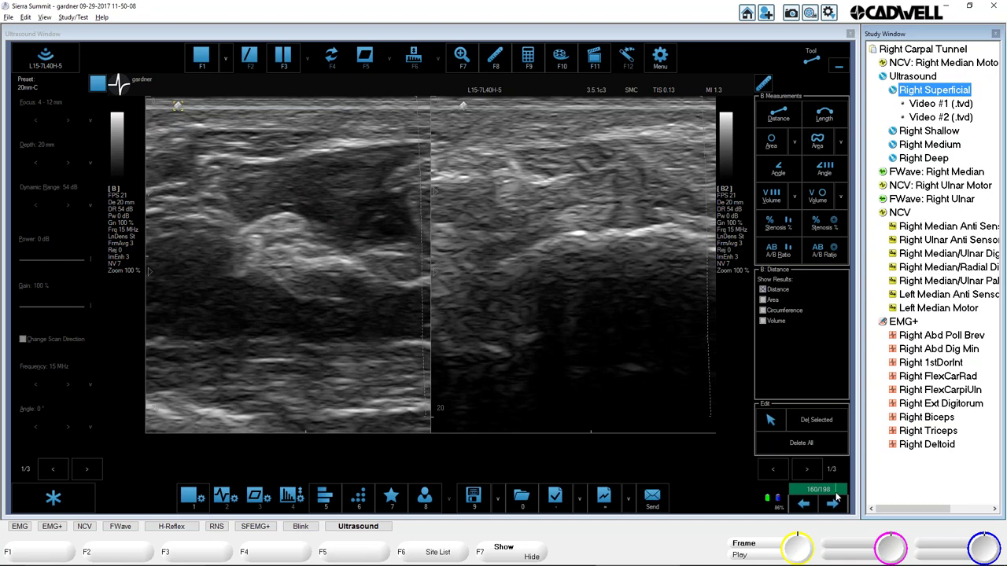
key(Left)
key(Left)
key(Left)
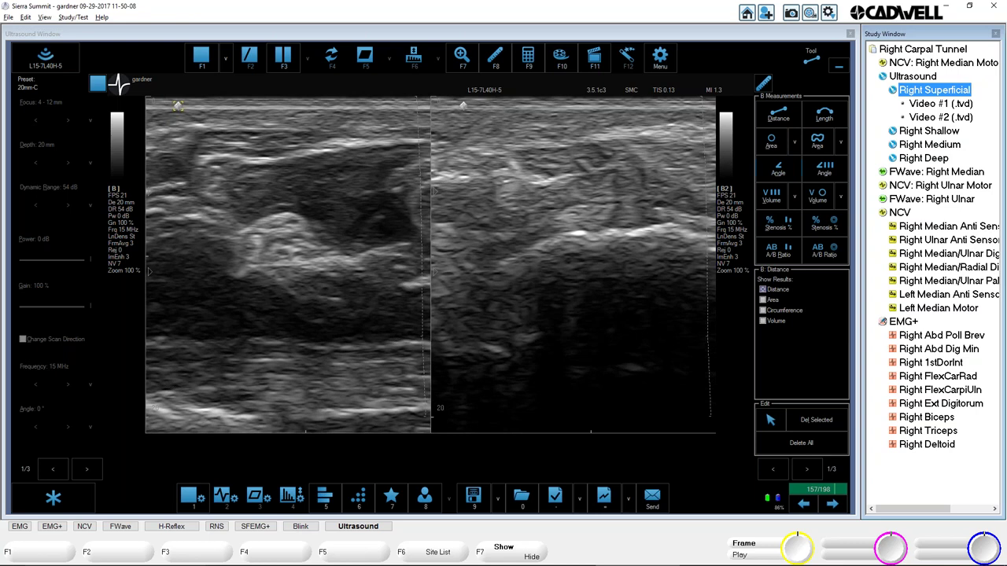
click(766, 86)
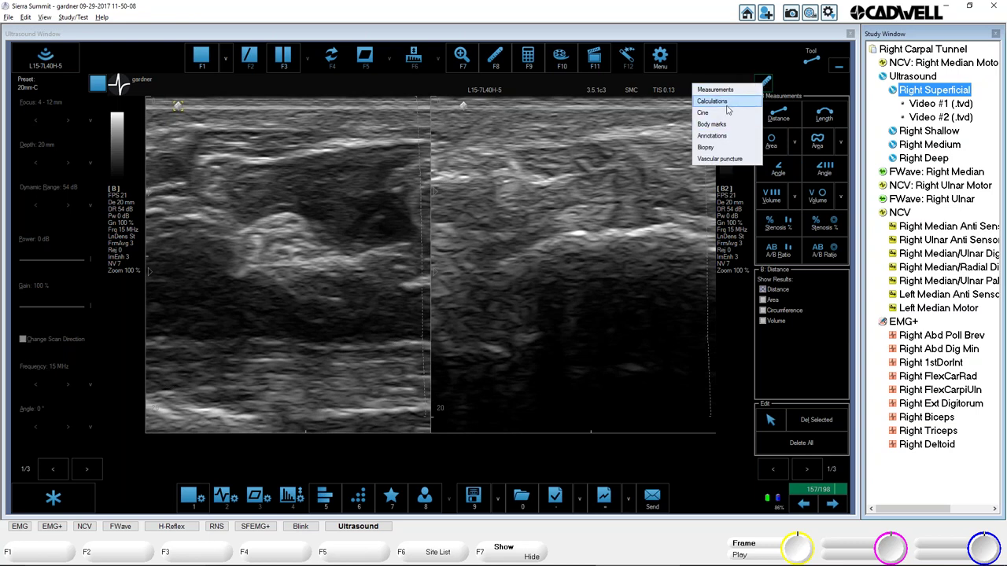
click(714, 135)
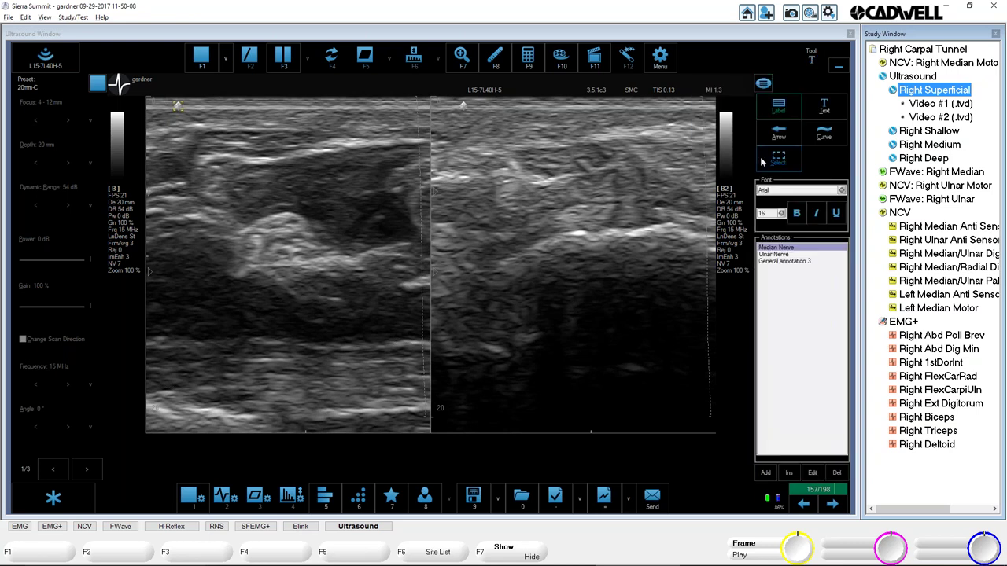
click(766, 84)
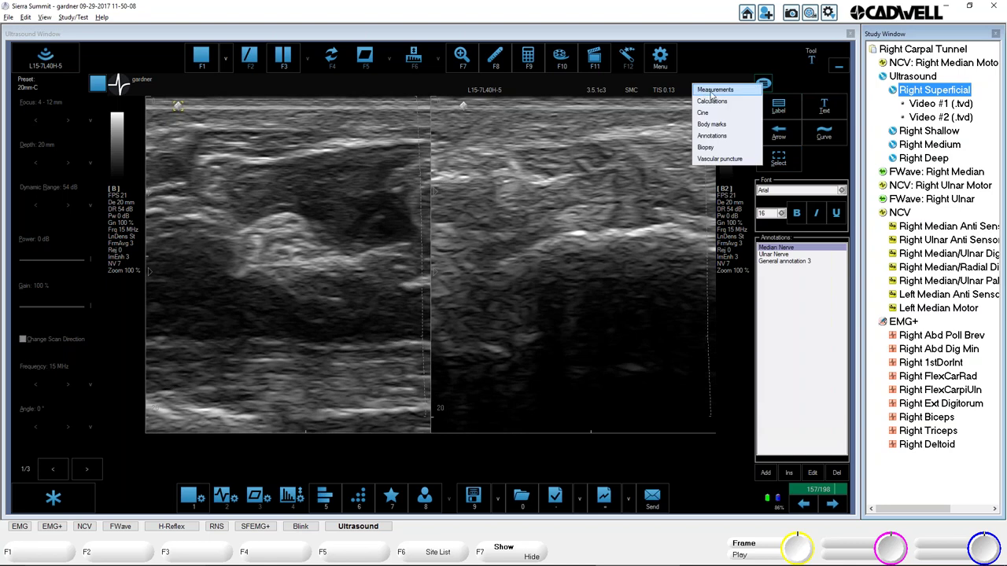
click(715, 90)
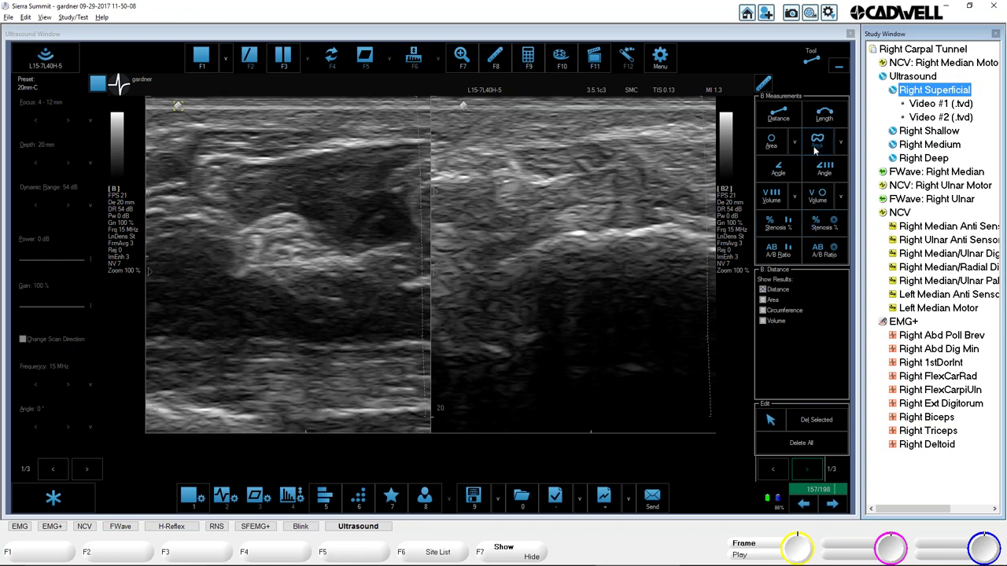
Start a two-area A/B ratio and trace the nerve in the first image at about 0.118 cm2 and in the second at about 0.098 cm2
click(819, 250)
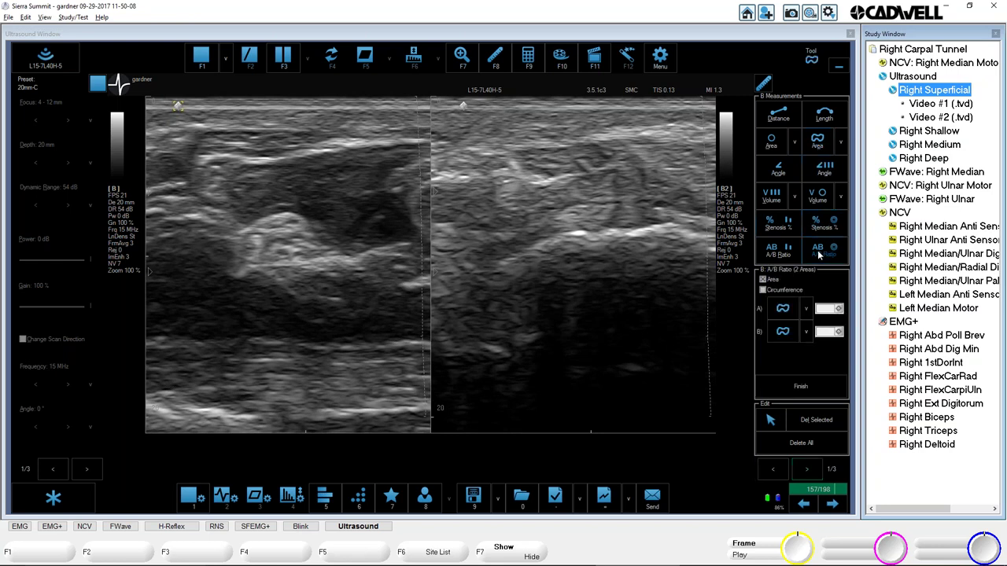
click(804, 307)
click(822, 315)
click(806, 312)
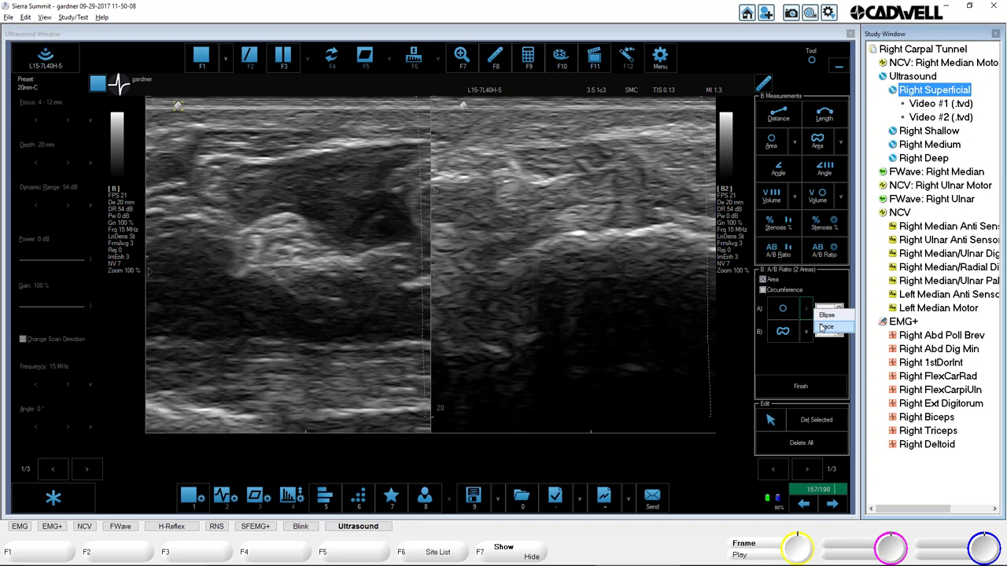
click(824, 325)
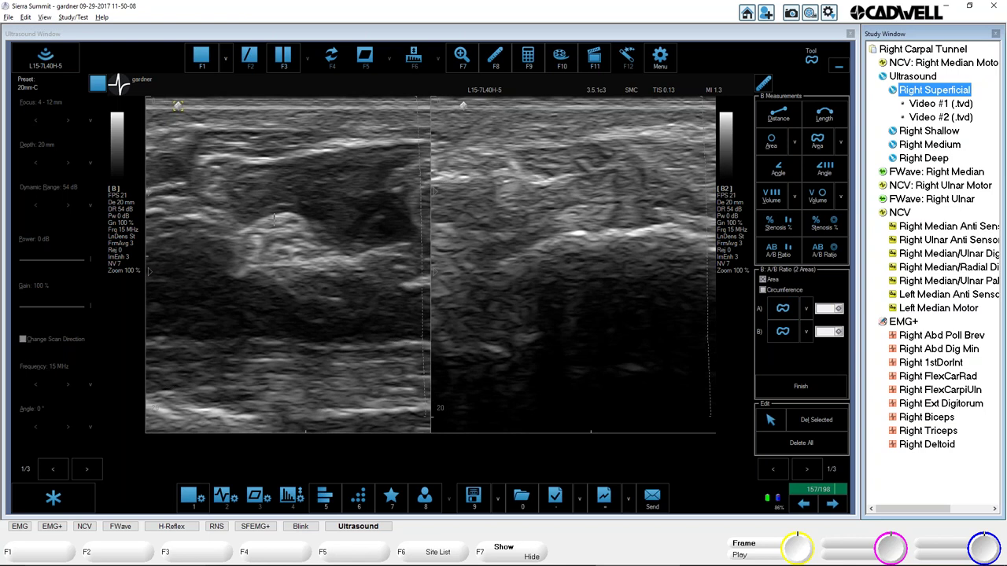
click(273, 215)
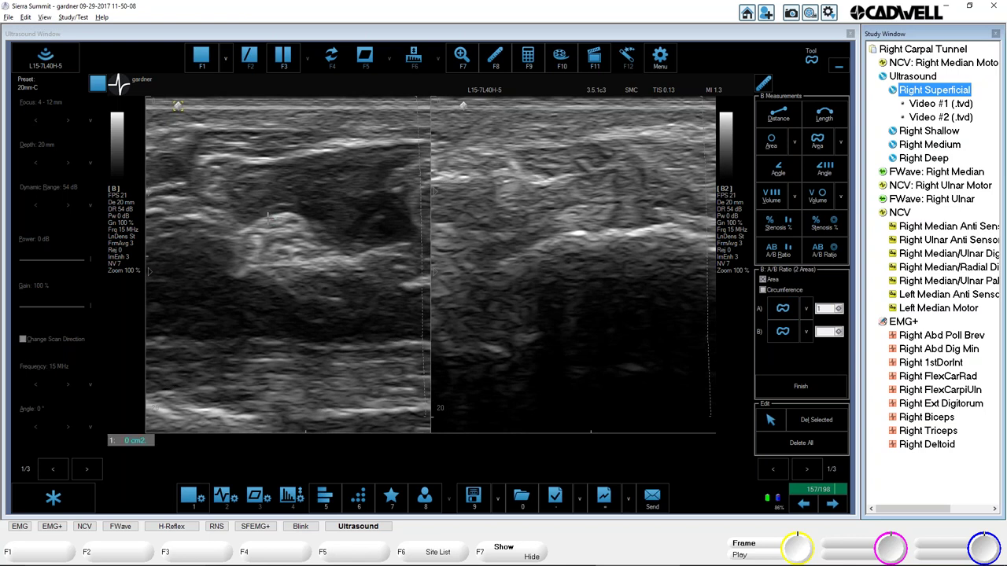
mouse_move(263, 217)
mouse_down()
mouse_move(239, 248)
mouse_move(264, 277)
mouse_move(309, 242)
mouse_move(308, 223)
mouse_move(281, 211)
mouse_up()
mouse_move(580, 144)
mouse_down()
mouse_move(516, 150)
mouse_move(516, 165)
mouse_move(532, 179)
mouse_move(557, 178)
mouse_move(579, 143)
mouse_move(600, 143)
mouse_up()
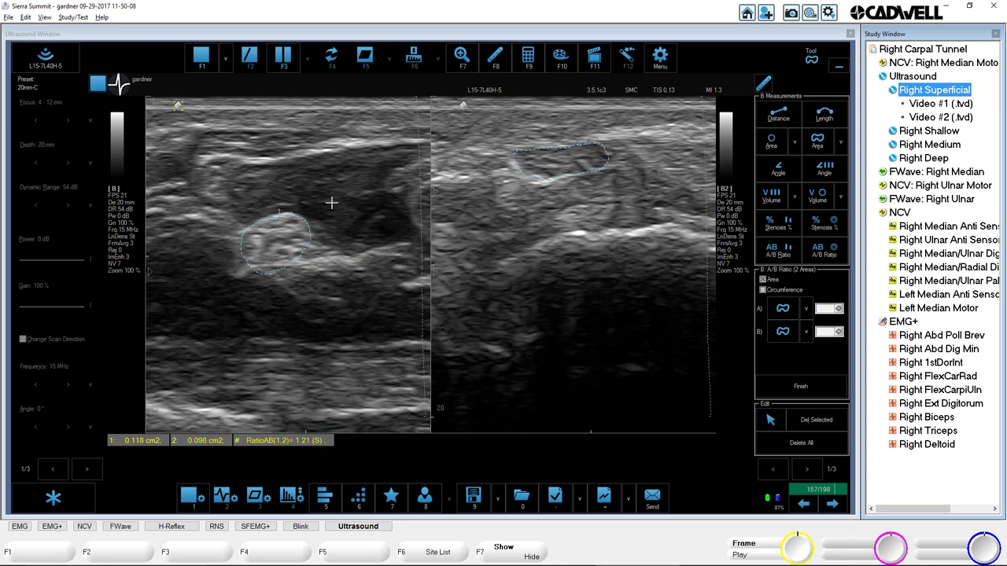
Try to reverse the A/B ratio by assigning trace 2 to area A and trace 1 to area B
click(826, 315)
text(2)
click(832, 331)
text(1)
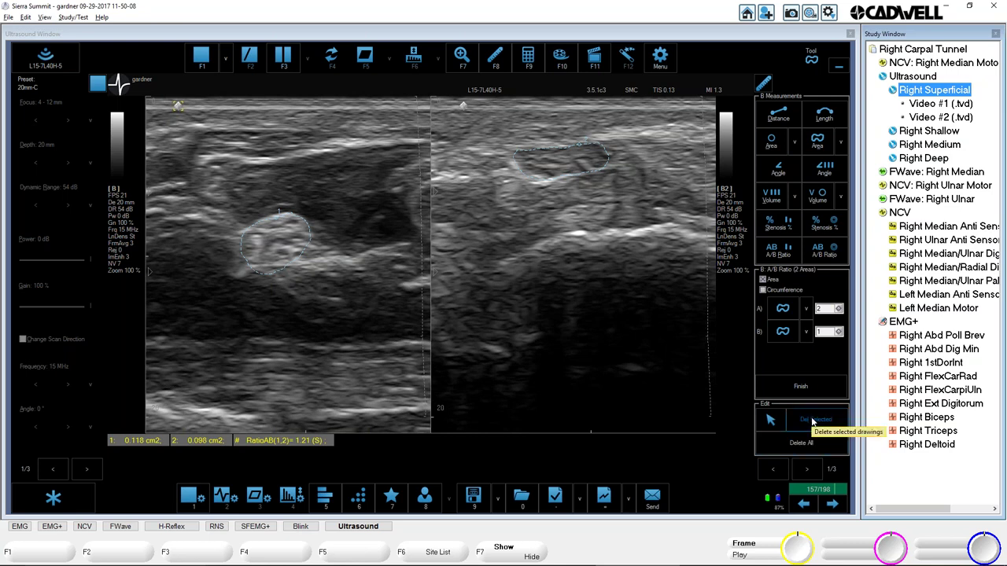
Delete the nerve trace in the first image and retrace it for the two-area A/B ratio at about 0.097 cm2
click(771, 421)
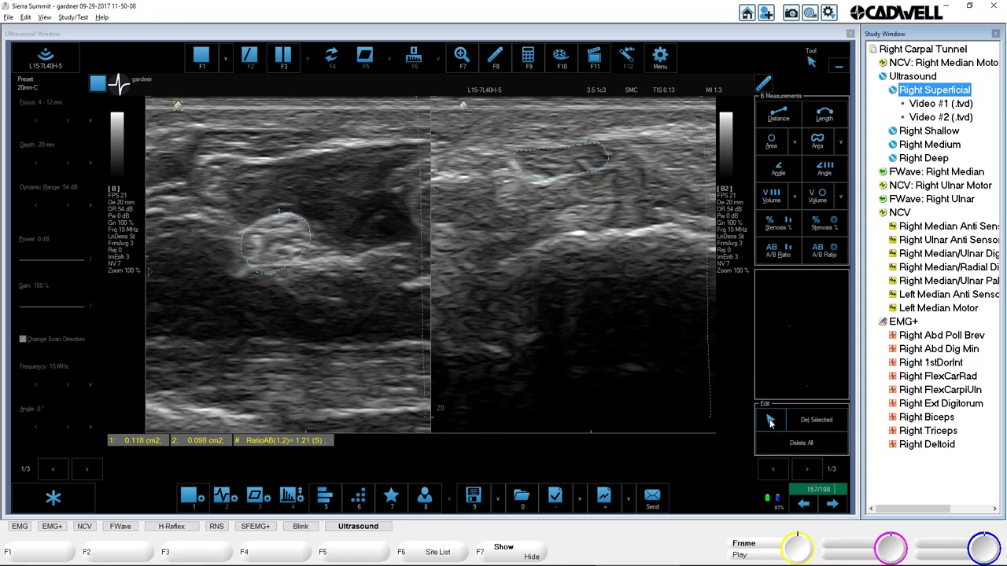
click(301, 224)
click(811, 423)
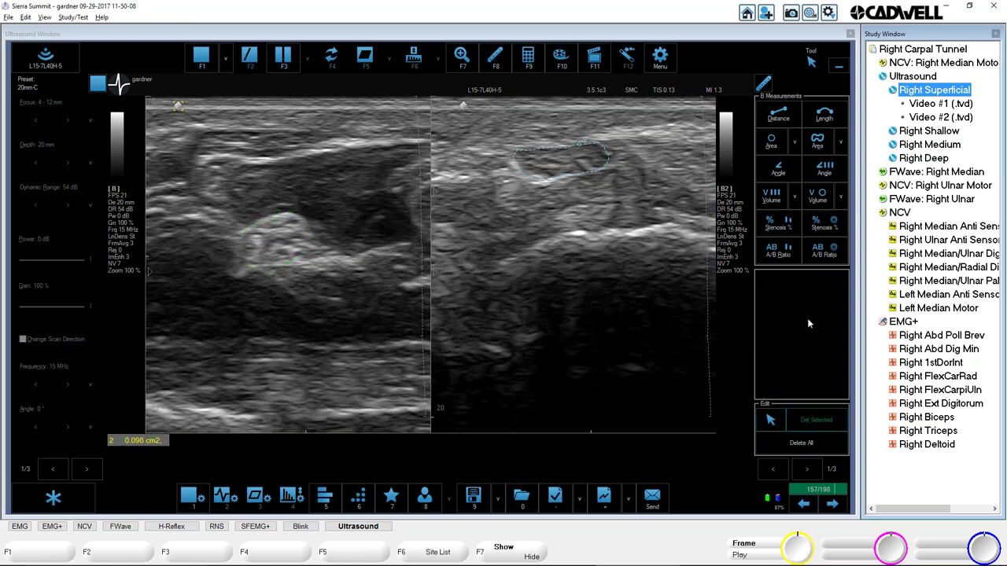
click(818, 252)
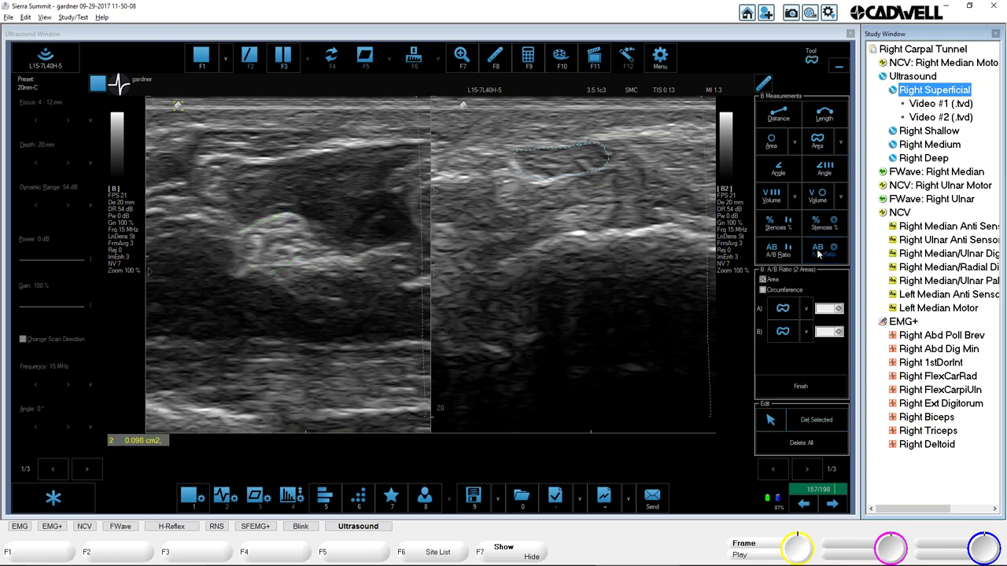
mouse_move(278, 211)
mouse_down()
mouse_move(253, 222)
mouse_move(241, 243)
mouse_move(247, 259)
mouse_move(299, 253)
mouse_move(309, 227)
mouse_move(284, 210)
mouse_up()
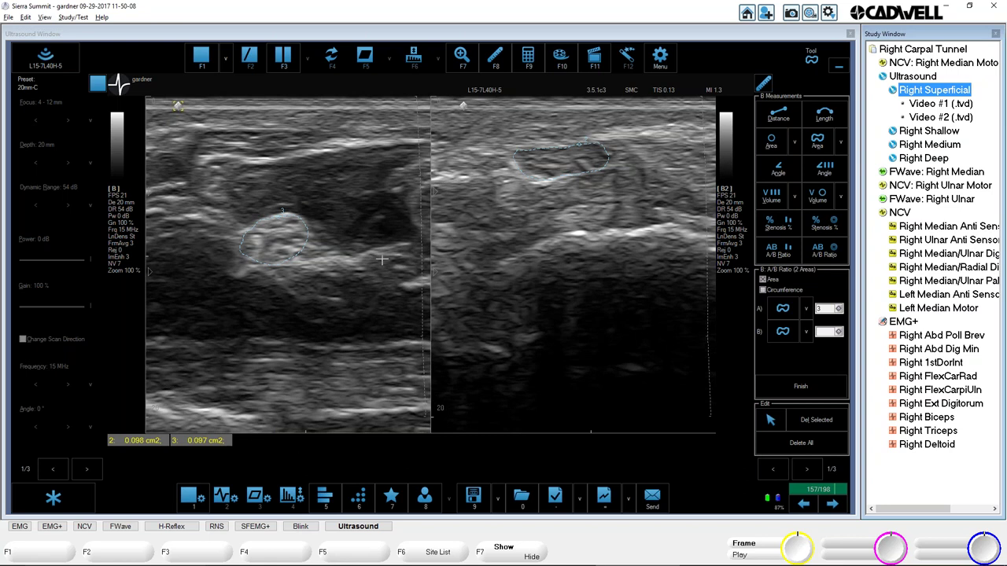
Calculate the A/B area ratio with trace 2 as area A and trace 3 as area B
click(828, 310)
click(829, 323)
click(828, 332)
click(825, 344)
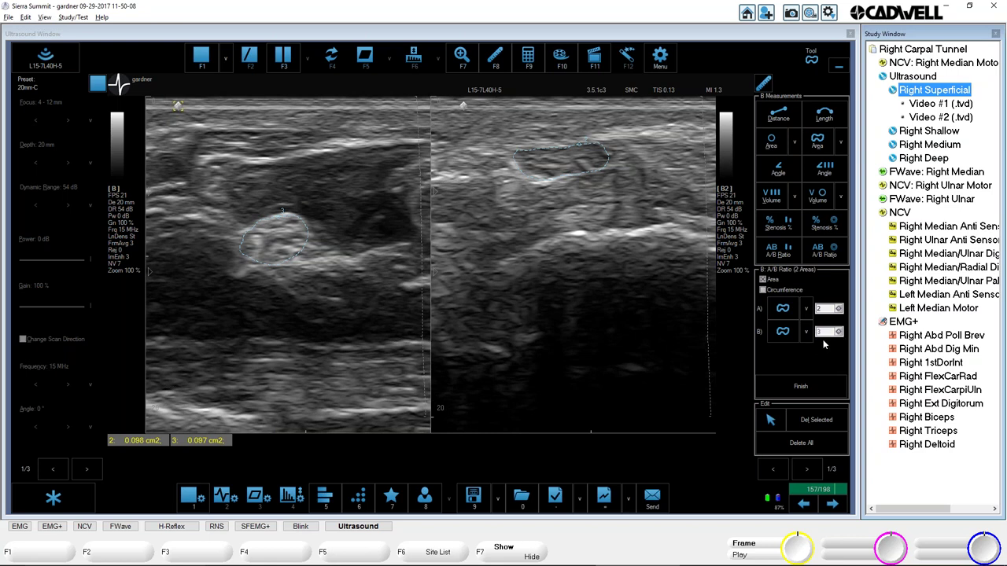
click(802, 387)
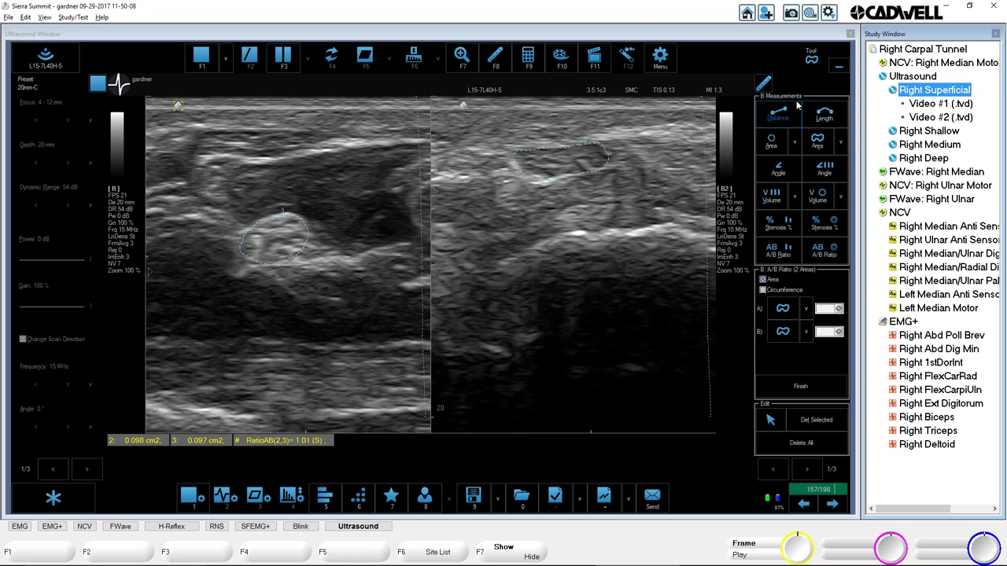
Switch to the annotation tools and rename the predefined label General annotation 3 as Radial
click(766, 84)
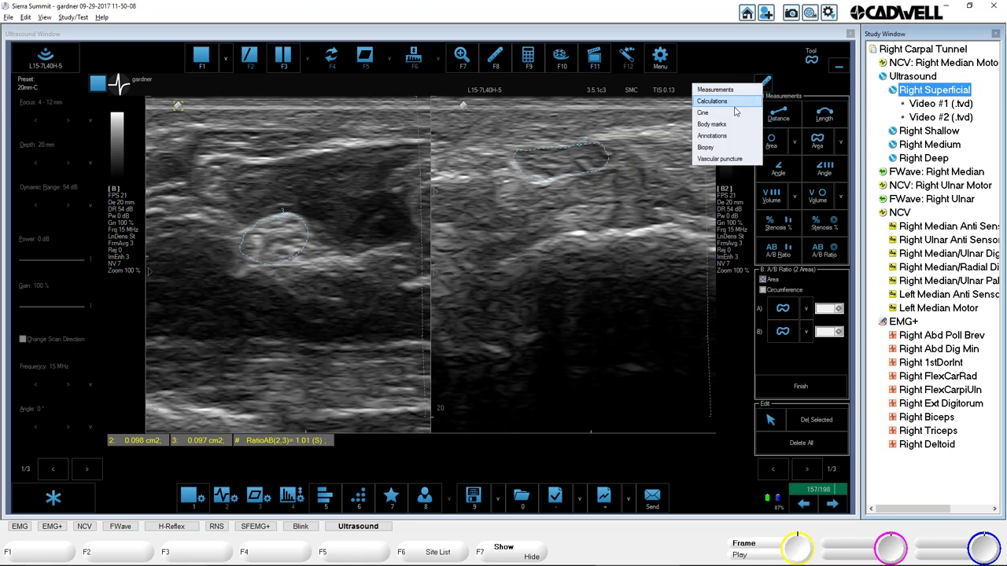
click(724, 133)
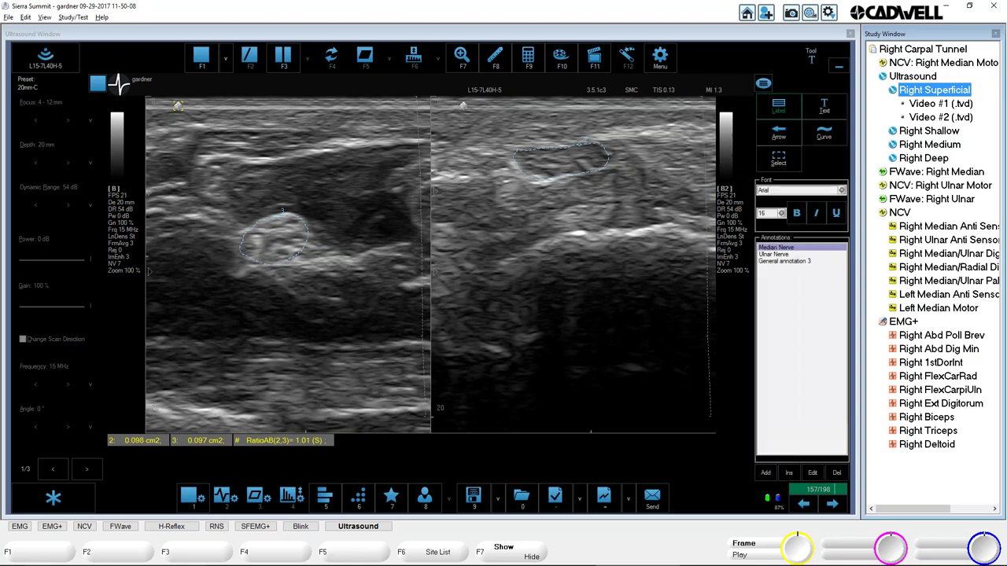
click(777, 264)
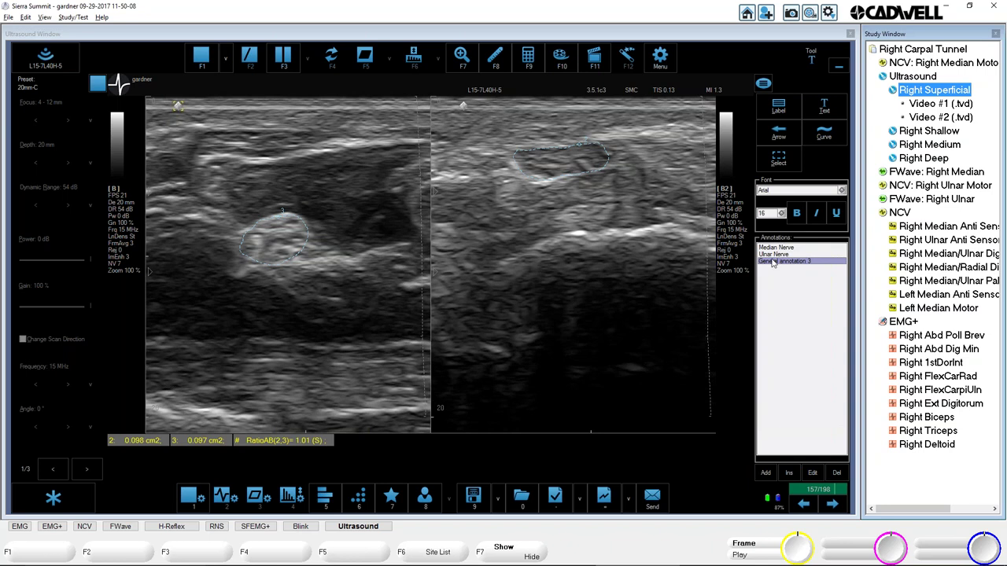
key(a)
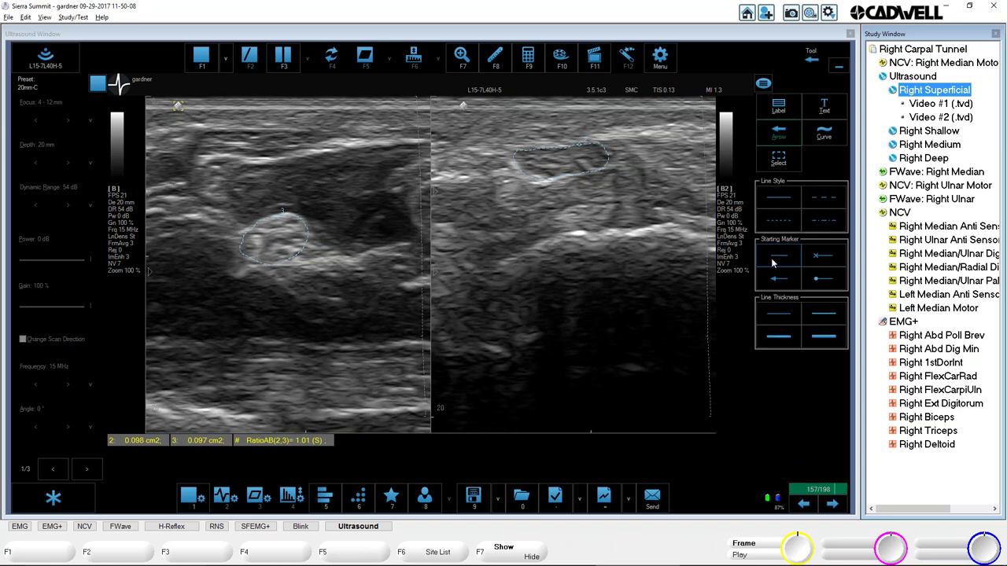
click(778, 108)
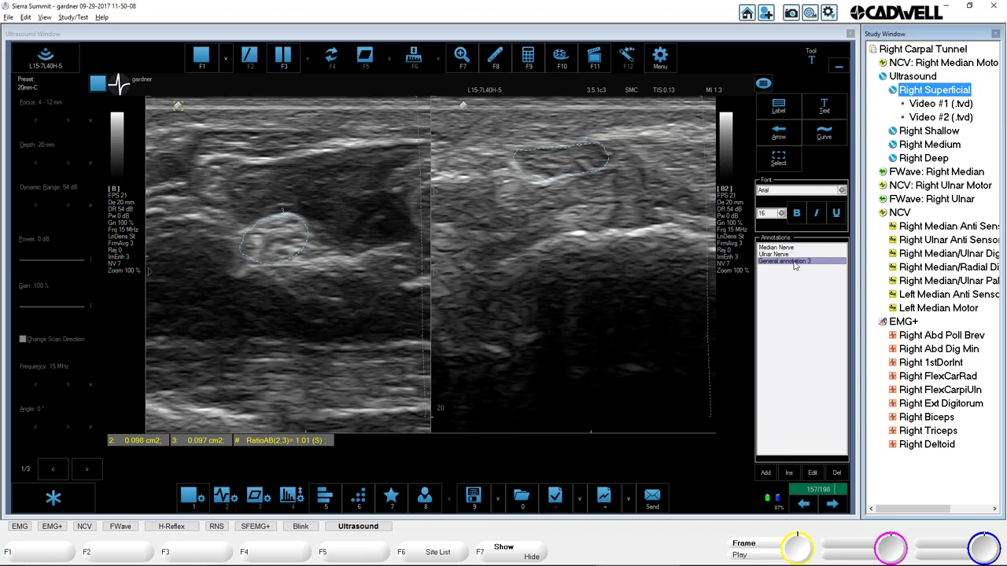
click(815, 474)
text(Radial)
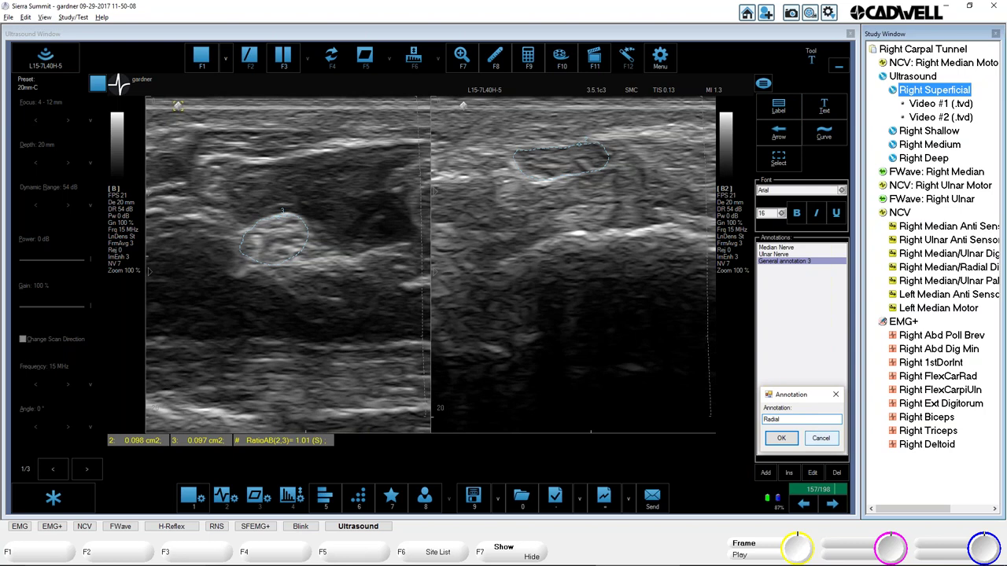
click(778, 438)
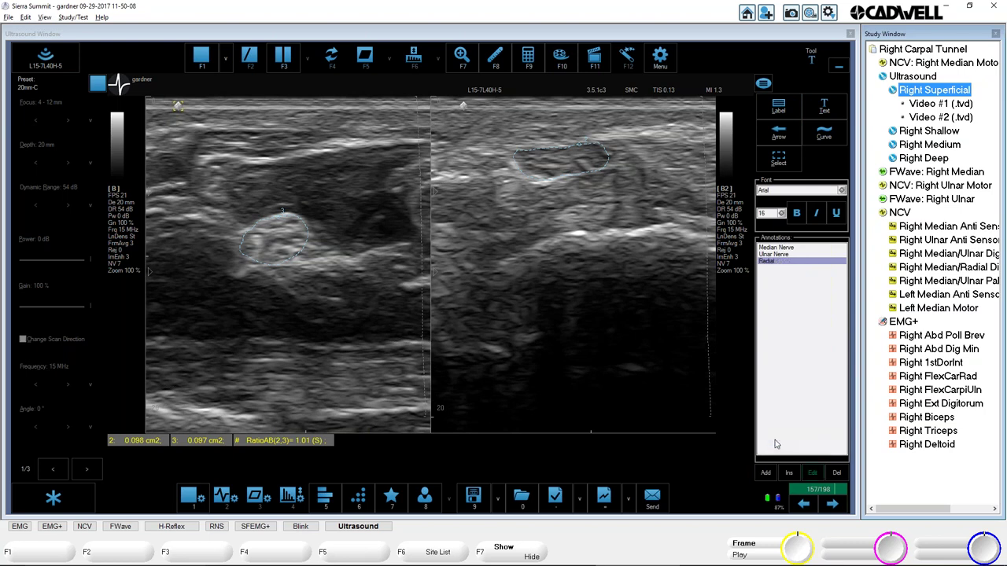
Place a Median Nerve label above the traced nerve in the first image and another above the trace in the second image
click(770, 247)
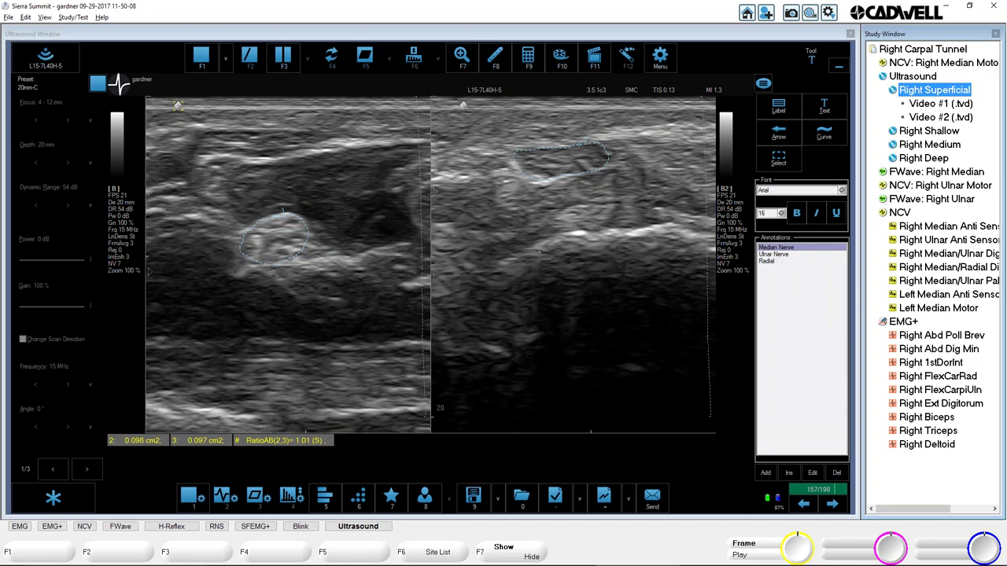
click(254, 139)
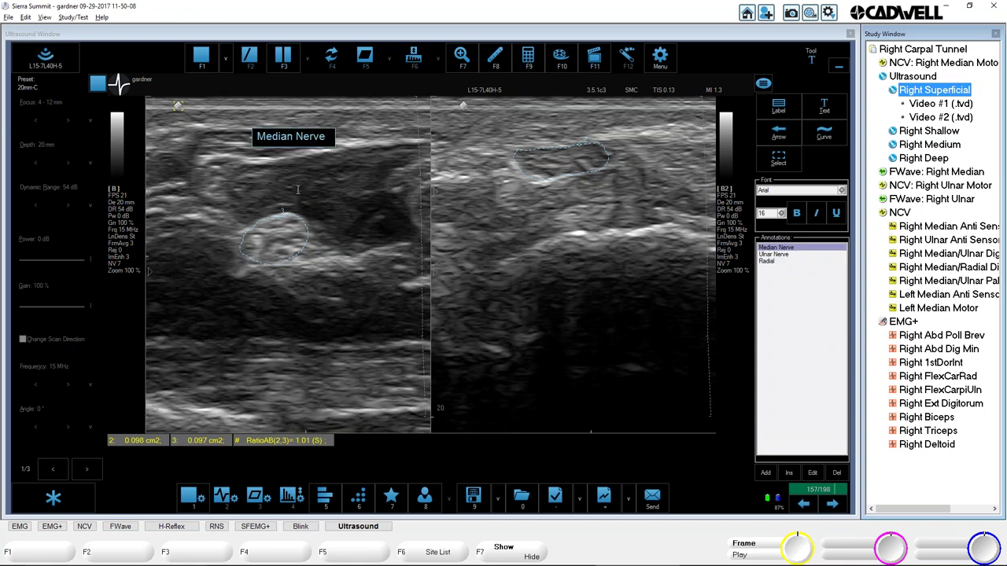
click(787, 253)
click(777, 247)
click(382, 314)
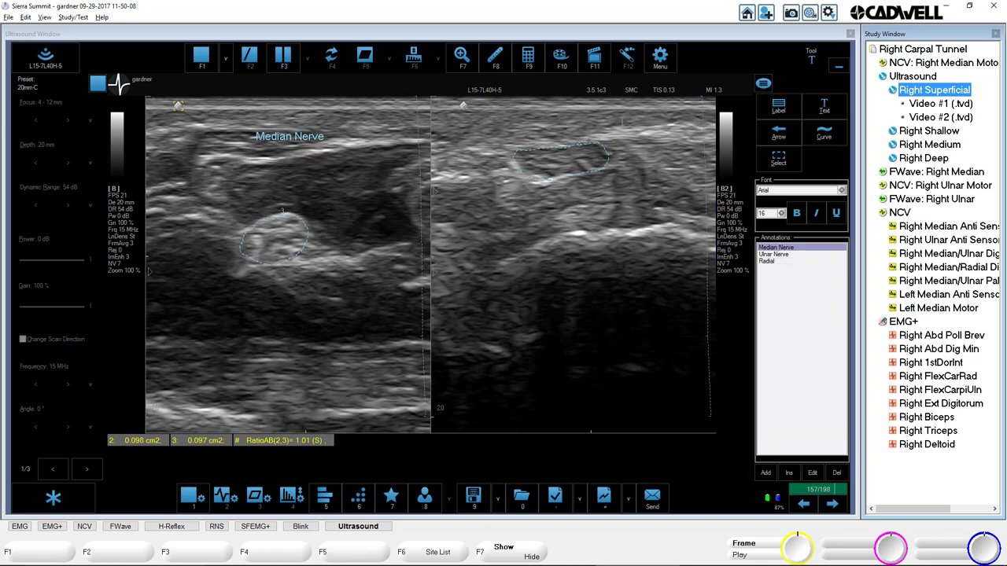
click(626, 122)
click(649, 214)
Draw a solid arrow from each Median Nerve label to the traced nerve in its image
click(779, 133)
mouse_move(619, 149)
mouse_down()
mouse_move(647, 133)
mouse_move(634, 129)
mouse_move(645, 132)
mouse_up()
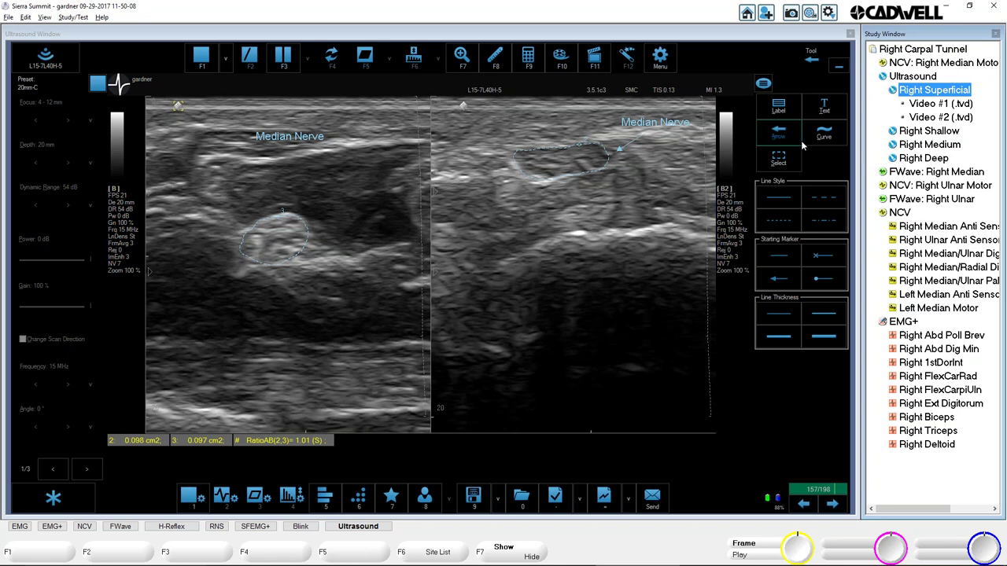
click(789, 199)
drag(271, 204, 282, 159)
Draw a thin freehand curve around the area below the bright line in the second image and a short curve beside it at the thickest setting
click(825, 136)
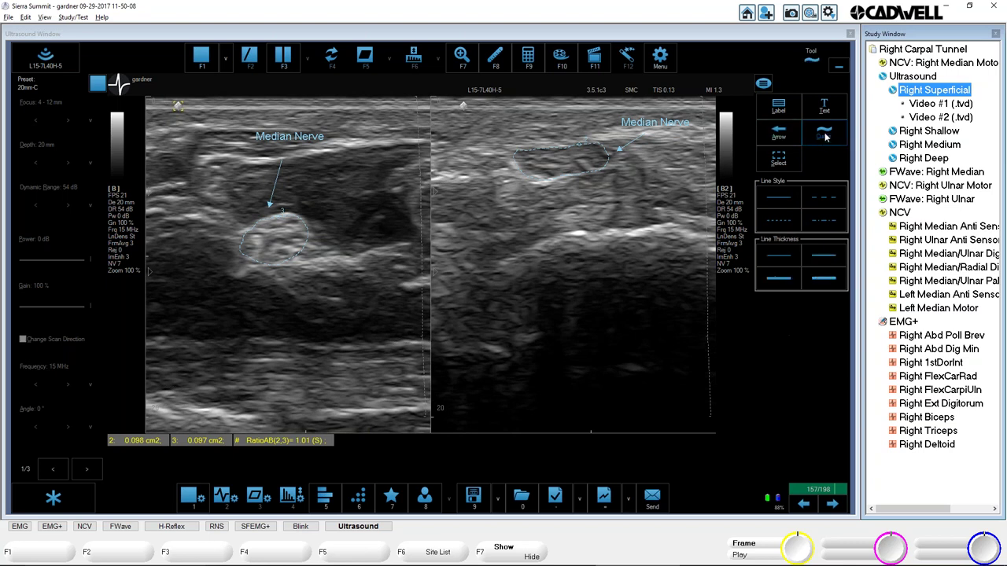
mouse_move(581, 232)
mouse_down()
mouse_move(517, 254)
mouse_move(520, 274)
mouse_move(663, 272)
mouse_move(687, 259)
mouse_move(691, 233)
mouse_up()
click(823, 281)
mouse_move(450, 219)
mouse_down()
mouse_move(489, 225)
mouse_move(469, 209)
mouse_up()
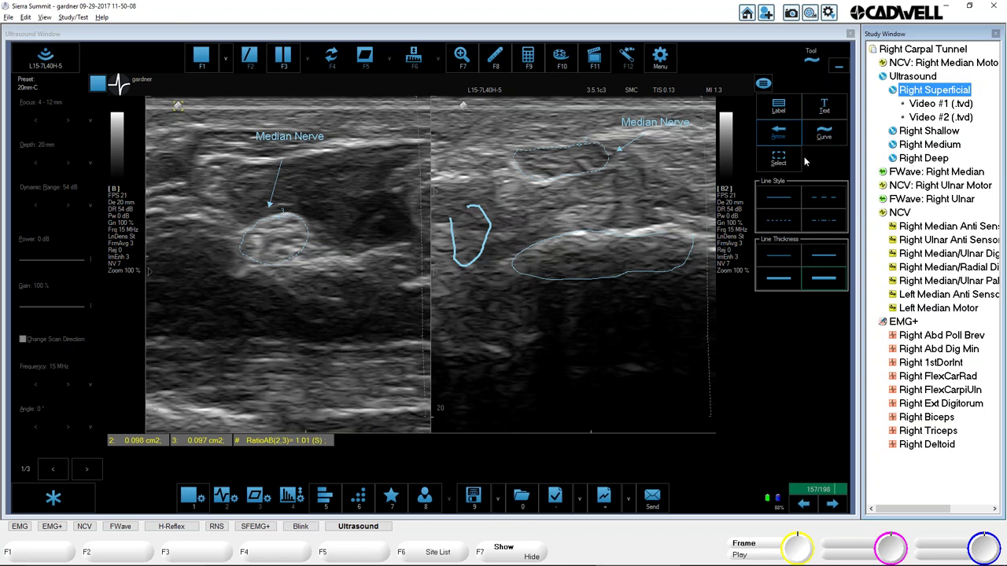
Place an Ulnar Nerve label in the lower part of the first image
click(774, 114)
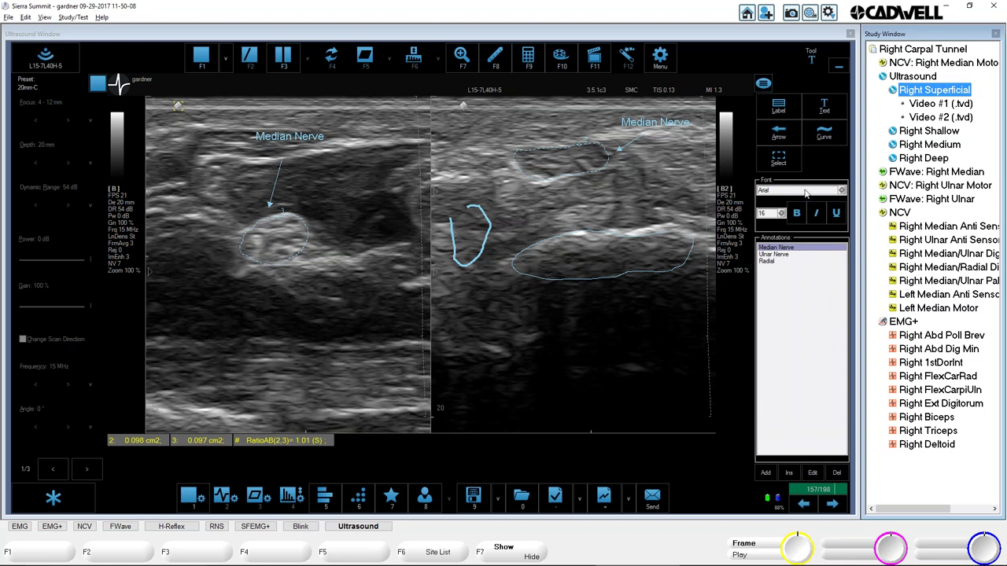
click(934, 91)
click(774, 254)
click(352, 355)
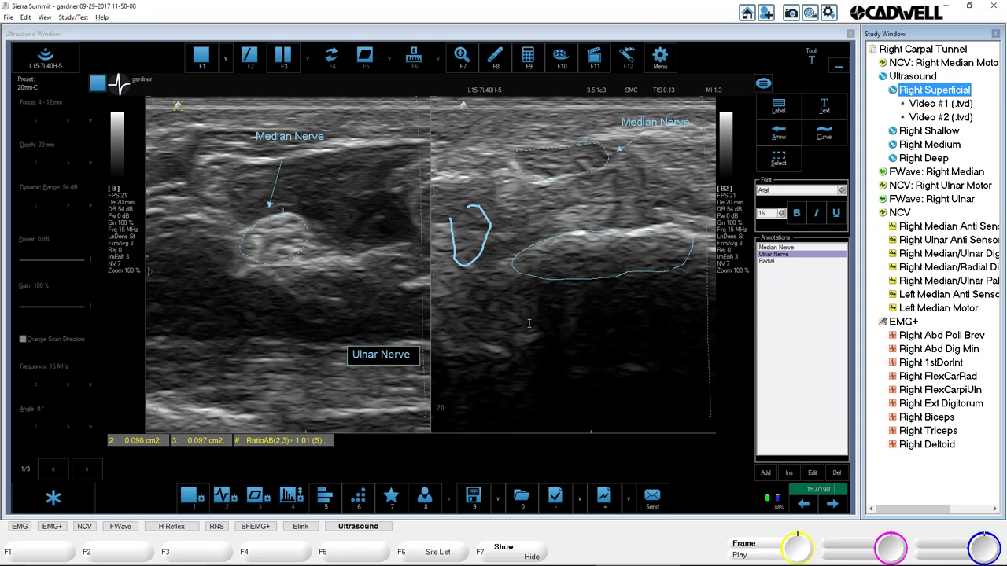
Draw two thick arrows pointing down to the Ulnar Nerve label in the first image
click(778, 135)
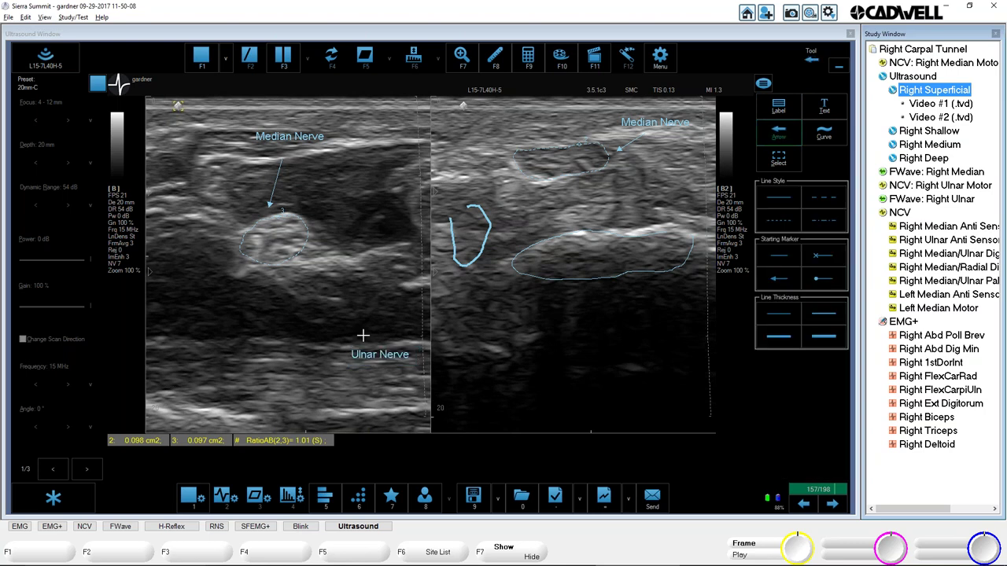
drag(361, 333, 362, 278)
mouse_move(380, 335)
mouse_down()
mouse_move(407, 331)
mouse_move(393, 290)
mouse_up()
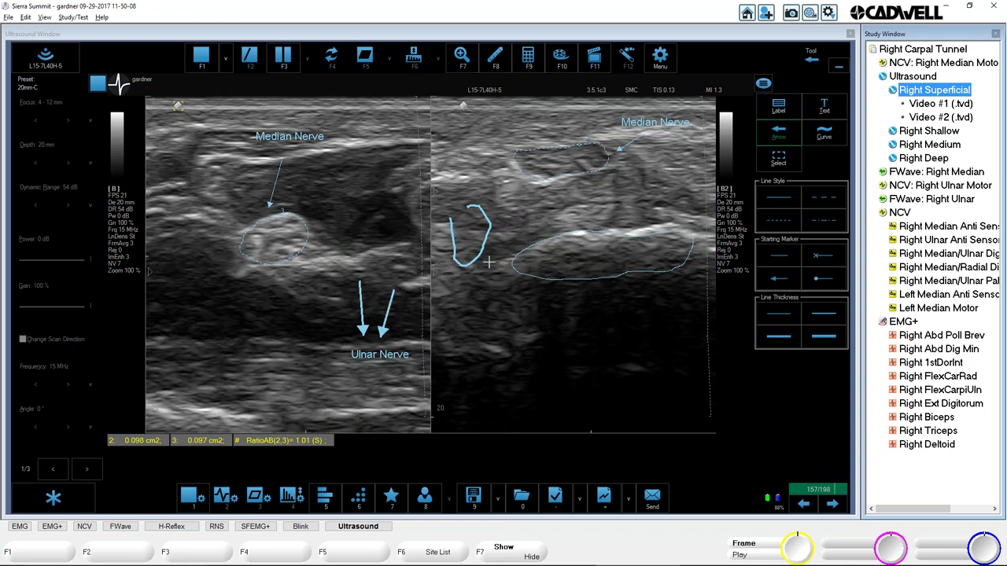
click(763, 86)
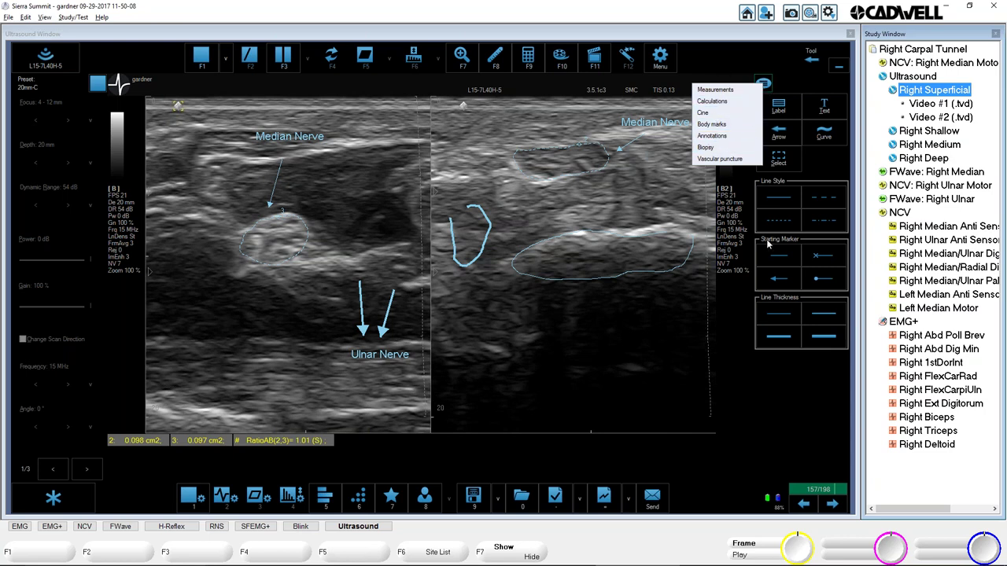
click(739, 71)
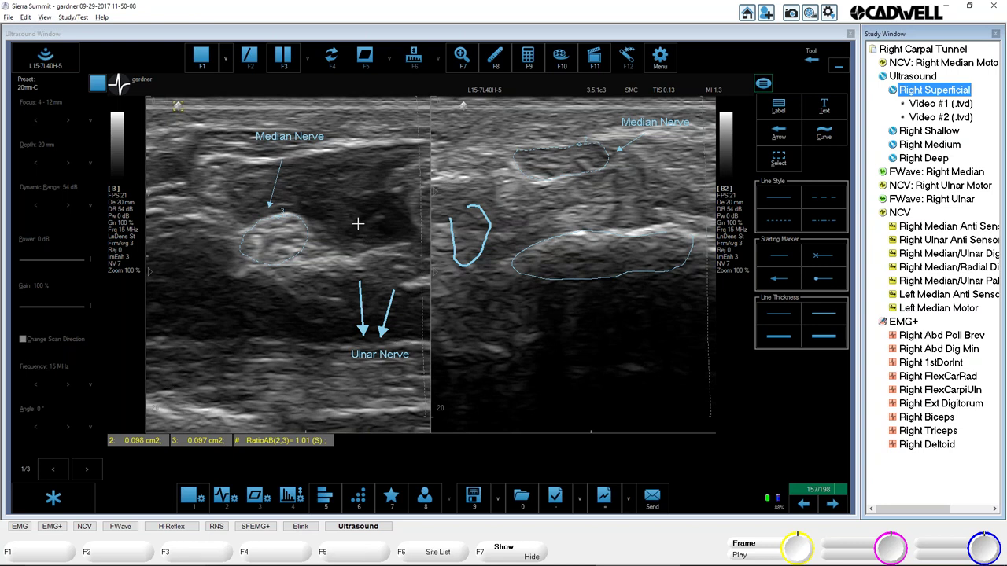
Resume live B-mode scanning and switch the display from dual view to quad mode
click(201, 56)
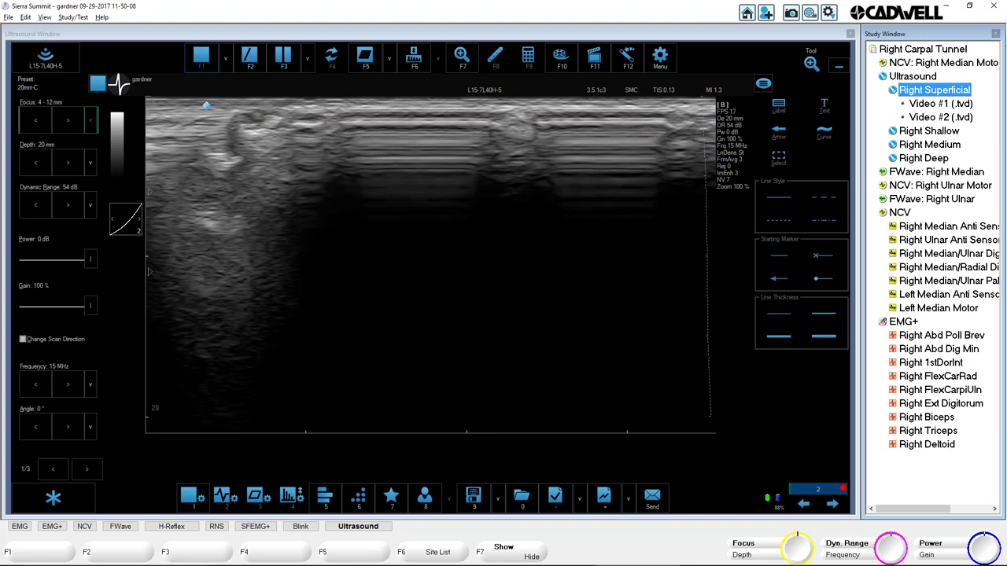
click(283, 62)
click(307, 61)
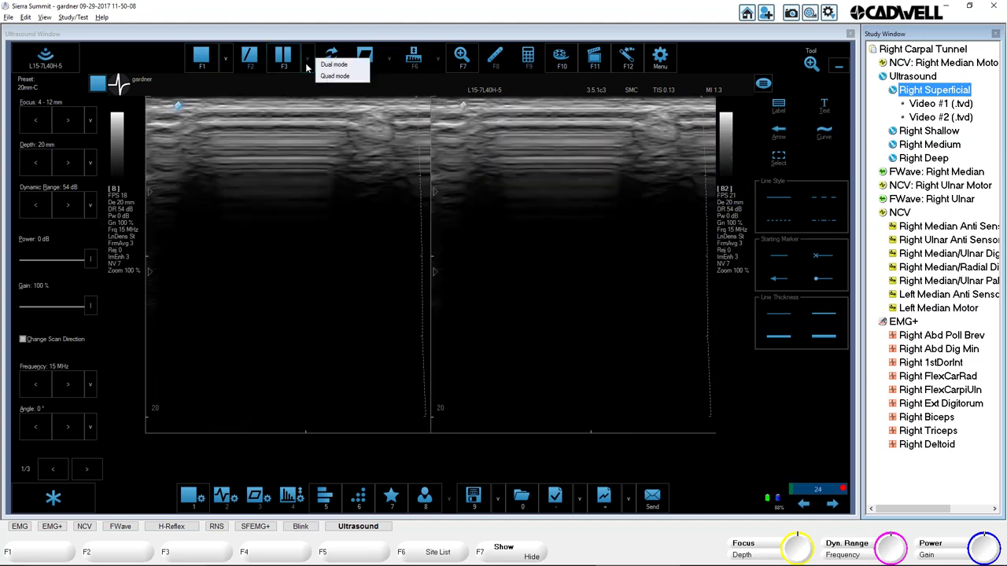
click(337, 76)
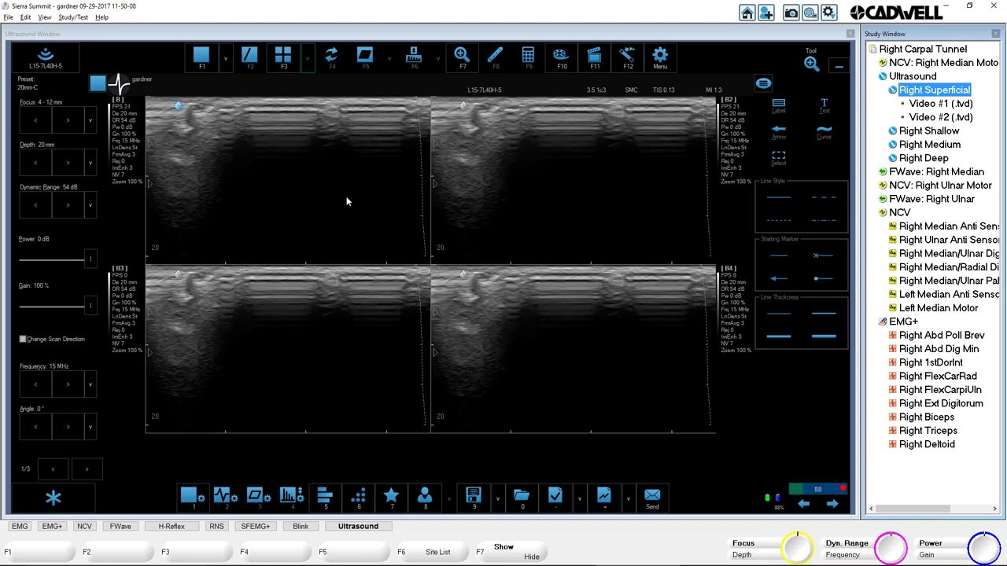
Switch the display back to dual mode and return to a single live B-mode image
click(308, 57)
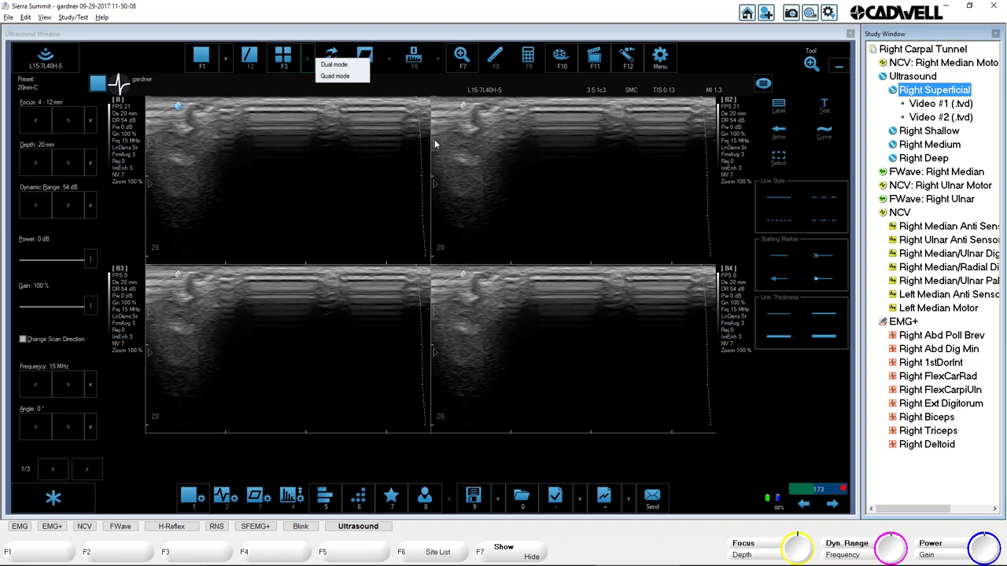
click(333, 64)
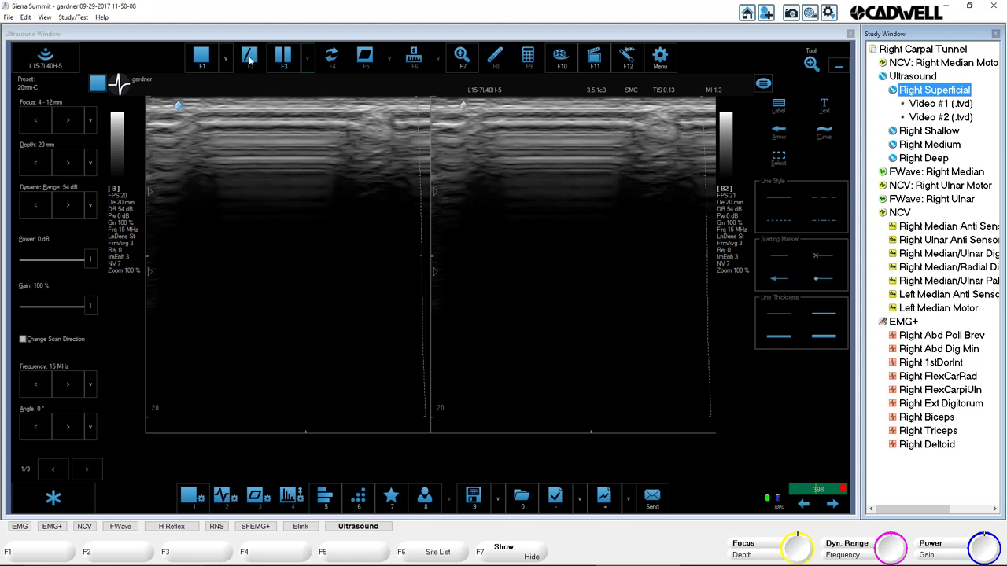
click(209, 68)
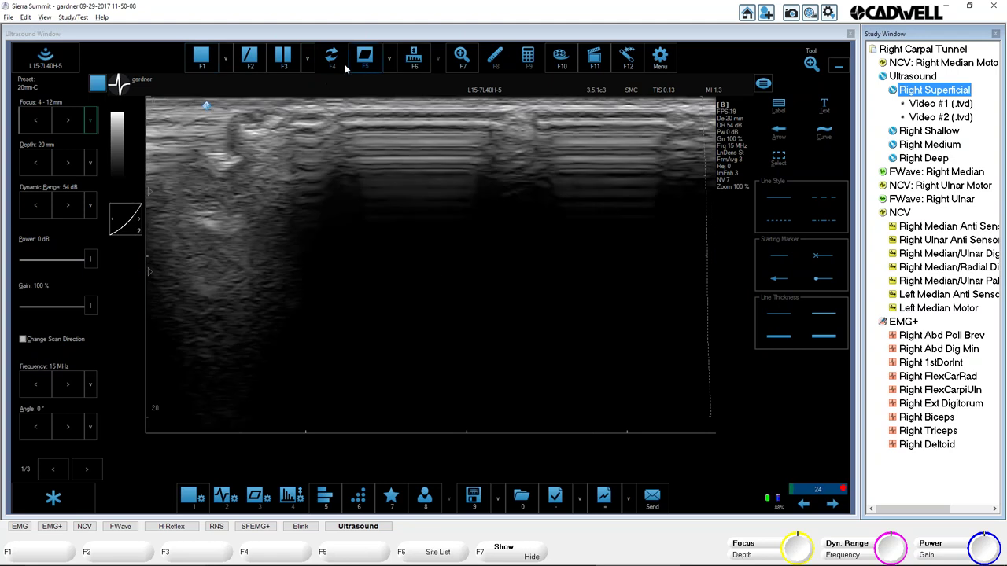
click(202, 62)
click(206, 62)
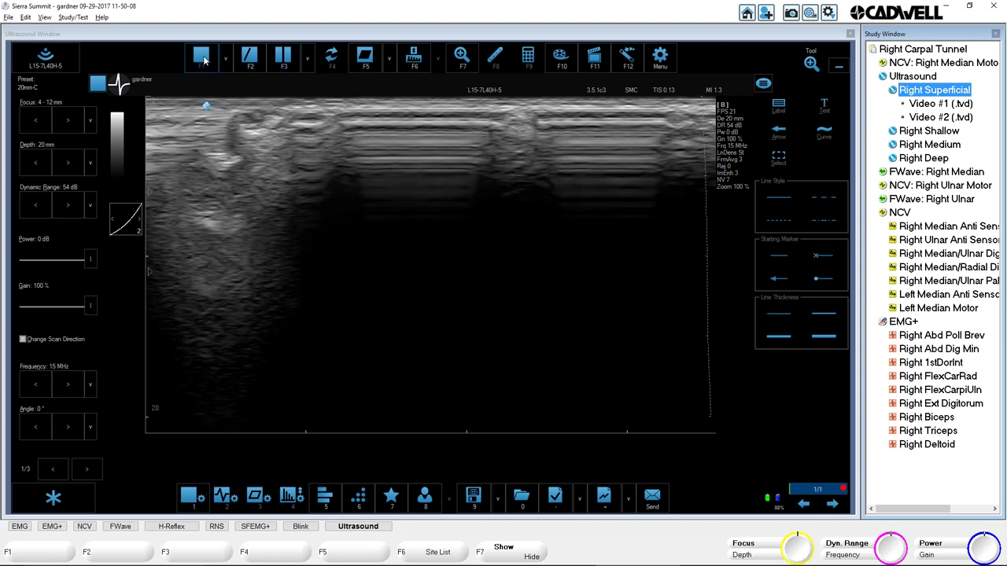
Enter M-mode, shift the M line slightly to the right on the B-mode image, and start the M-mode trace
click(248, 60)
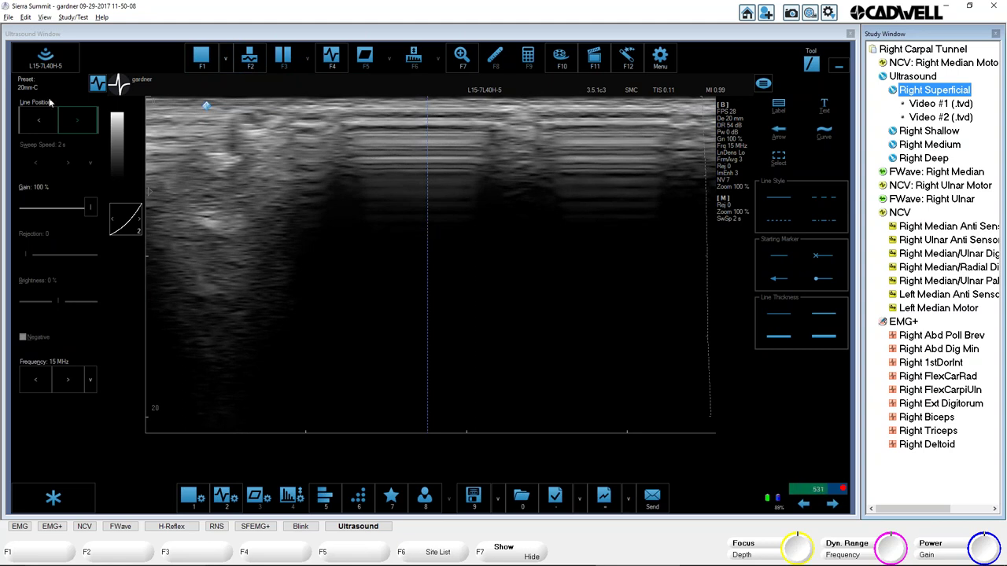
click(78, 126)
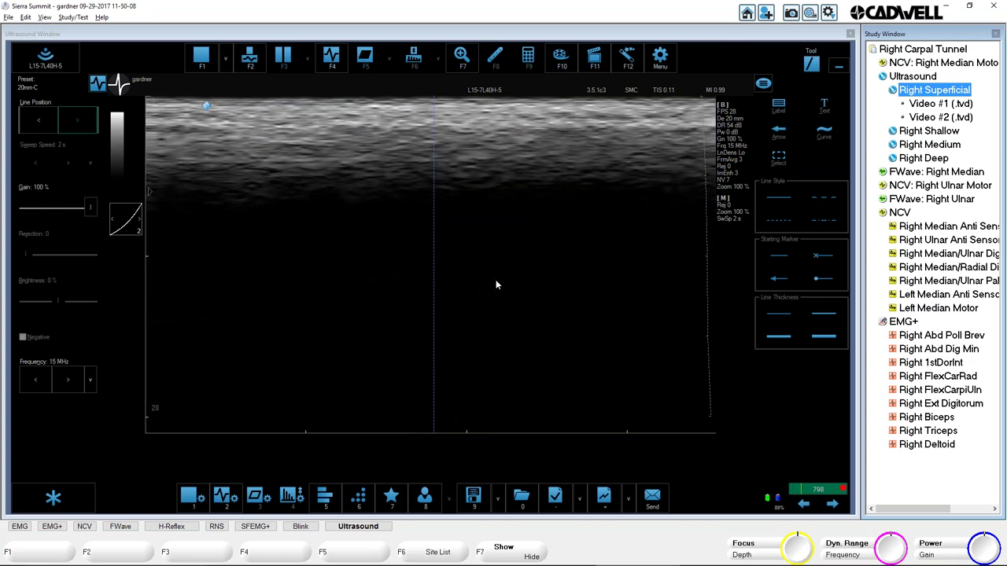
click(281, 71)
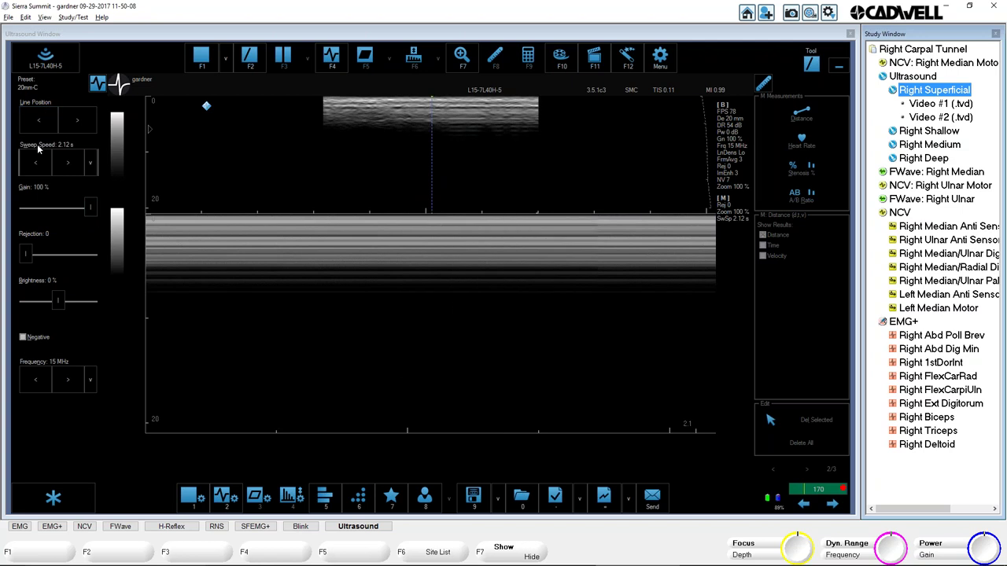
Try slower M-mode sweep speeds up to 17 s and set the sweep speed back to 2.12 s
click(69, 172)
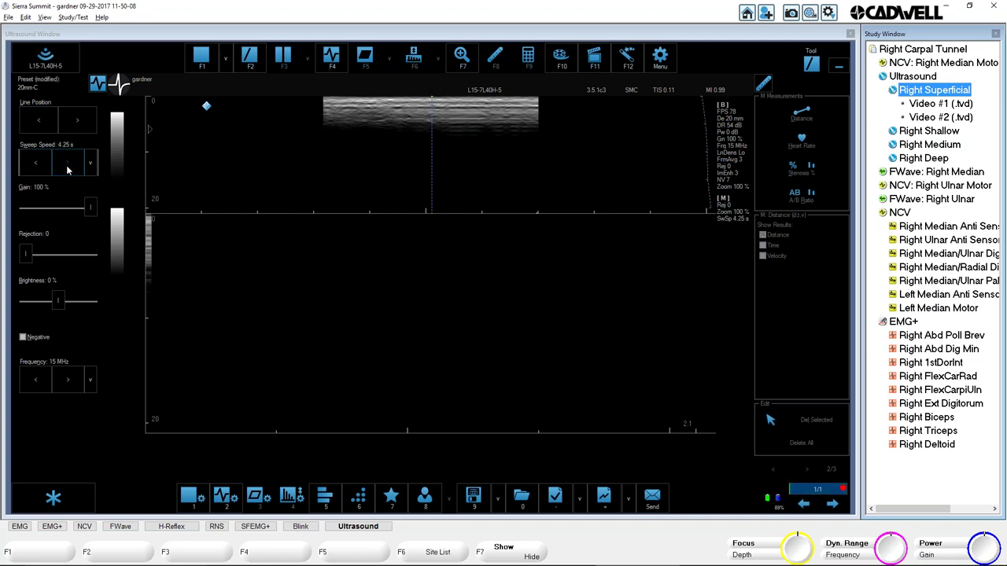
click(69, 169)
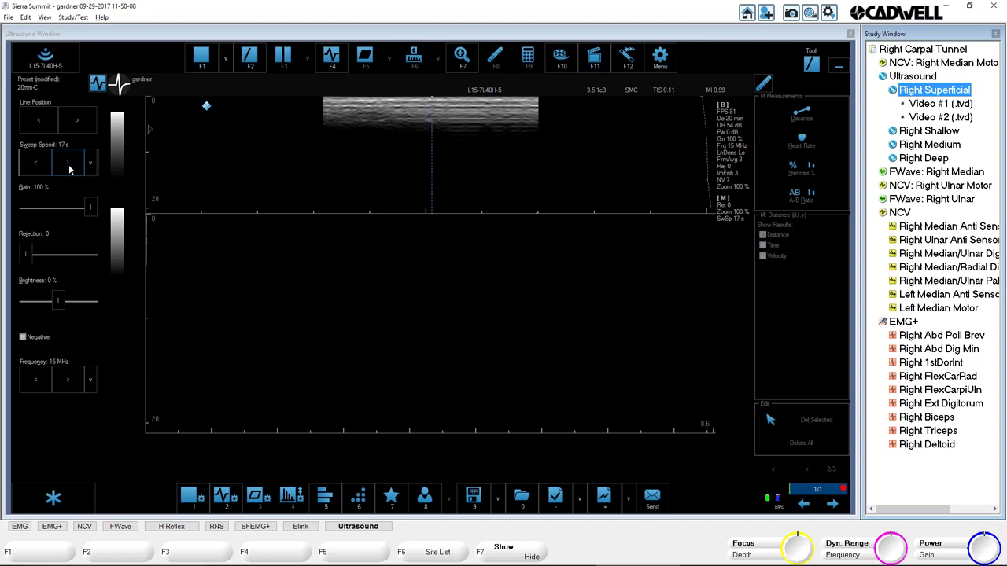
click(44, 172)
click(43, 171)
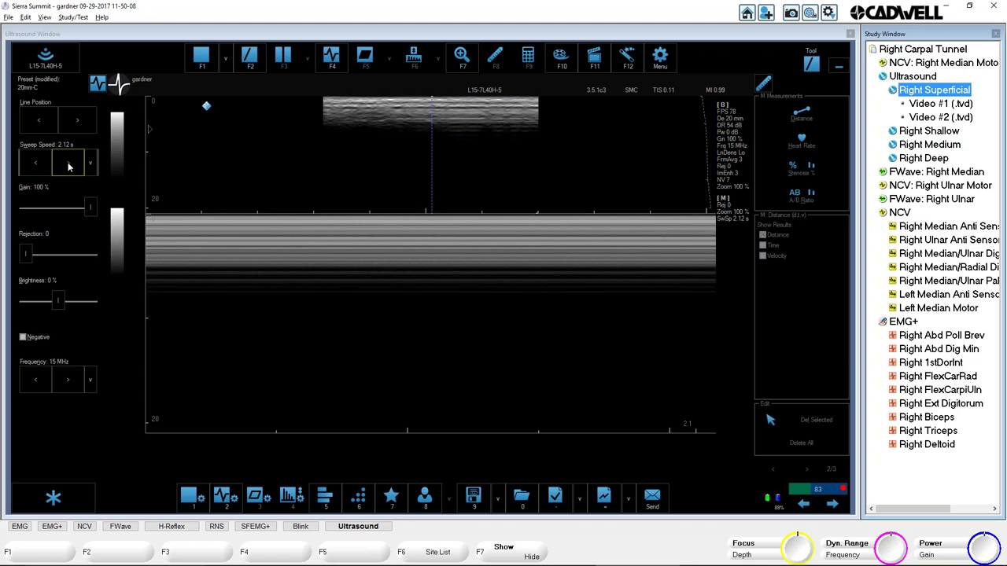
click(68, 162)
click(45, 173)
Leave M-mode and return to plain live B-mode imaging
click(249, 56)
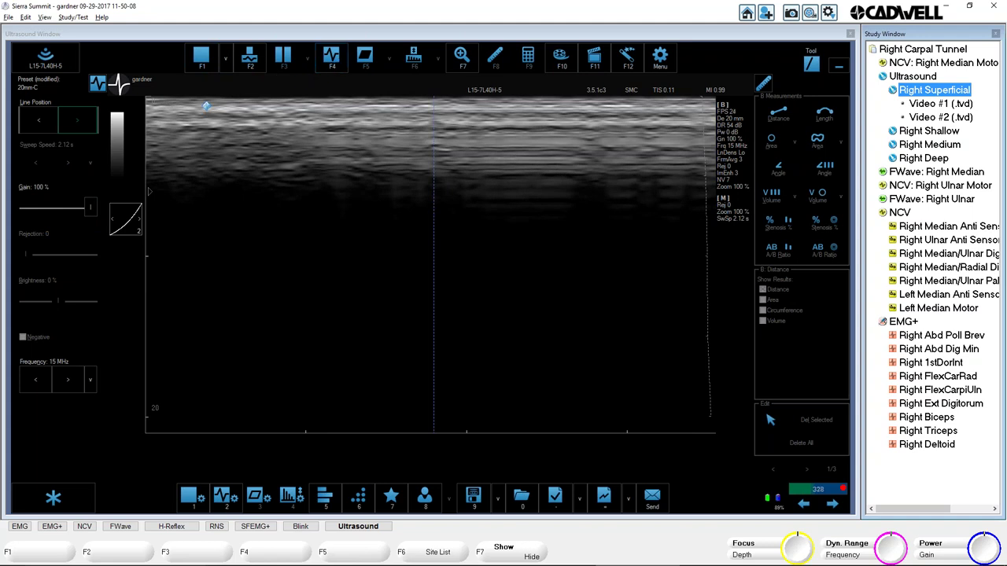
click(203, 59)
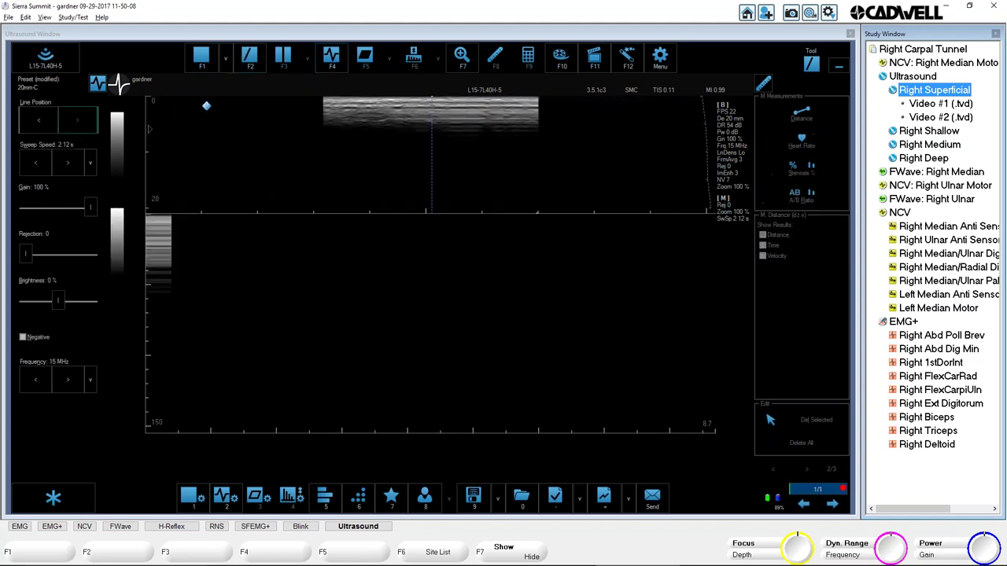
key(F5)
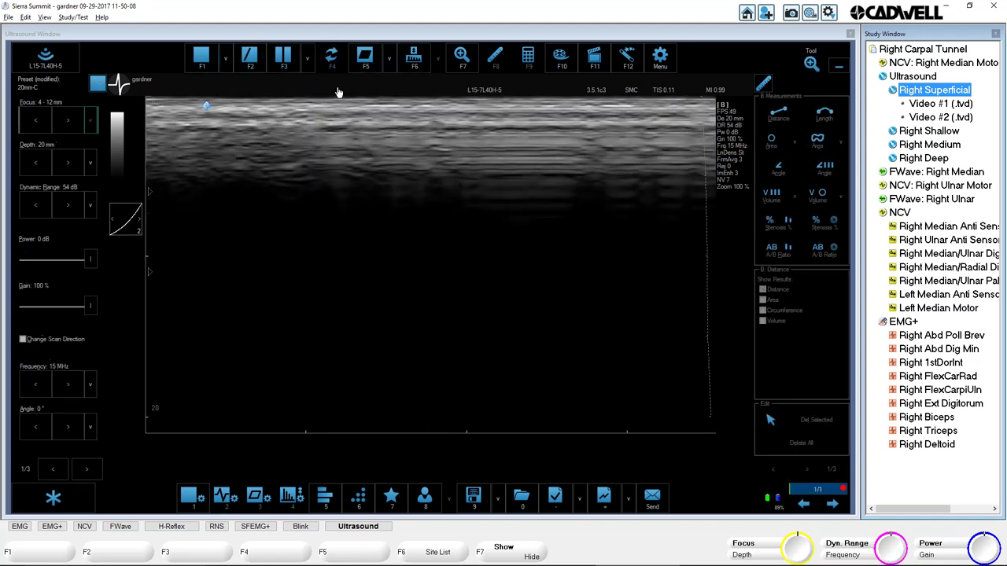
key(F1)
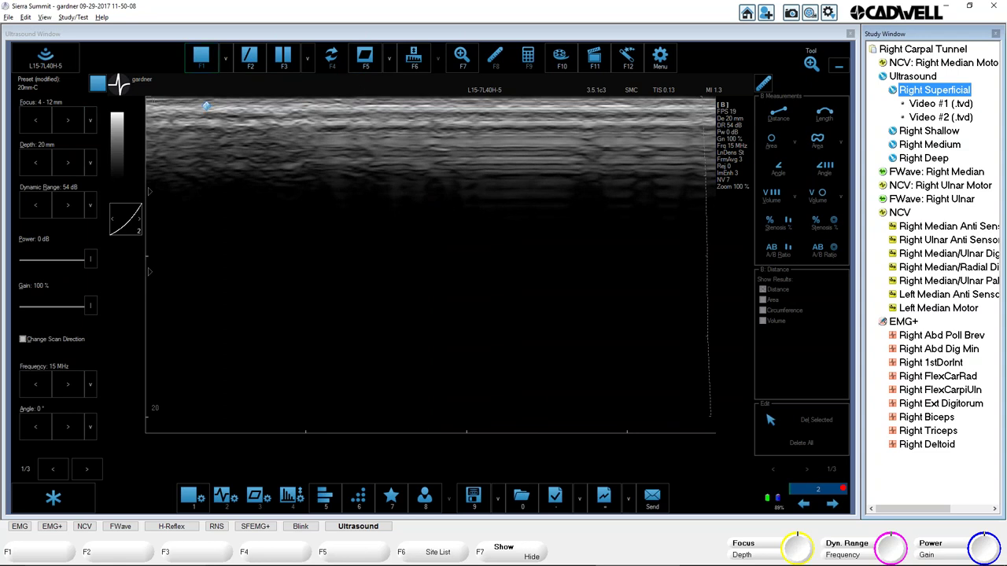
Turn on PDI power Doppler, move the Doppler window to the middle of the image, and narrow it from its left edge
click(365, 58)
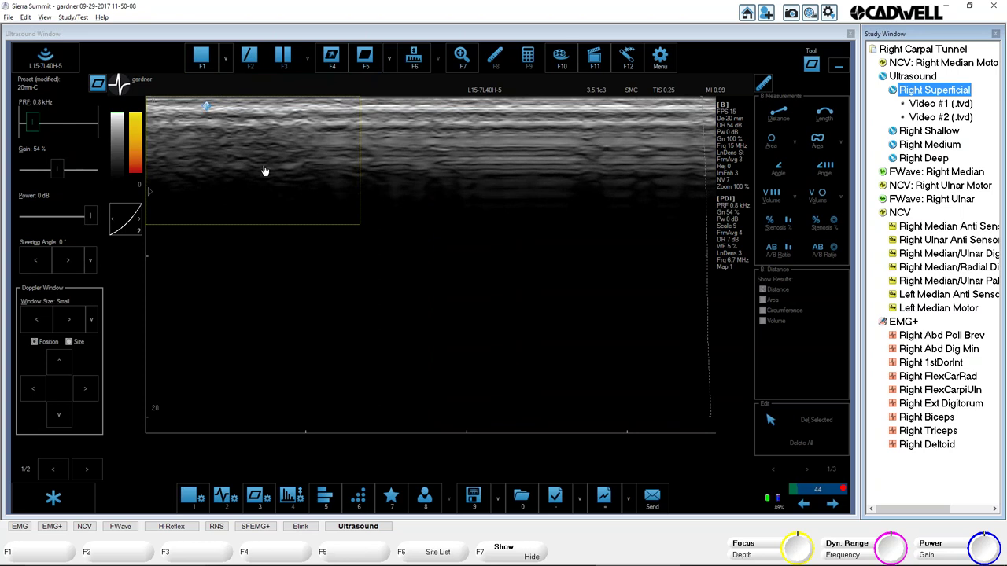
mouse_move(264, 134)
mouse_down()
mouse_move(353, 187)
mouse_move(417, 188)
mouse_move(443, 157)
mouse_move(424, 145)
mouse_up()
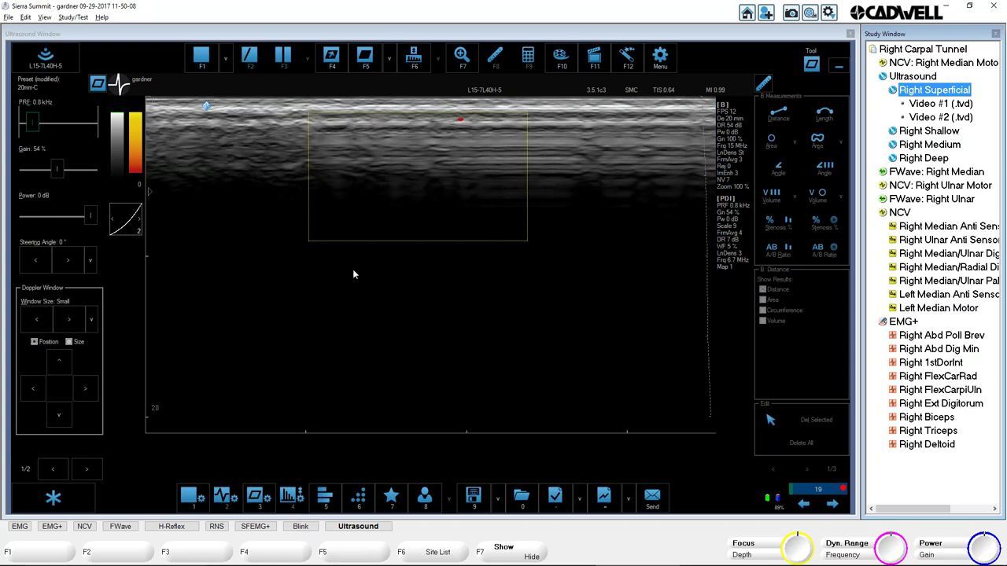
drag(297, 169, 335, 170)
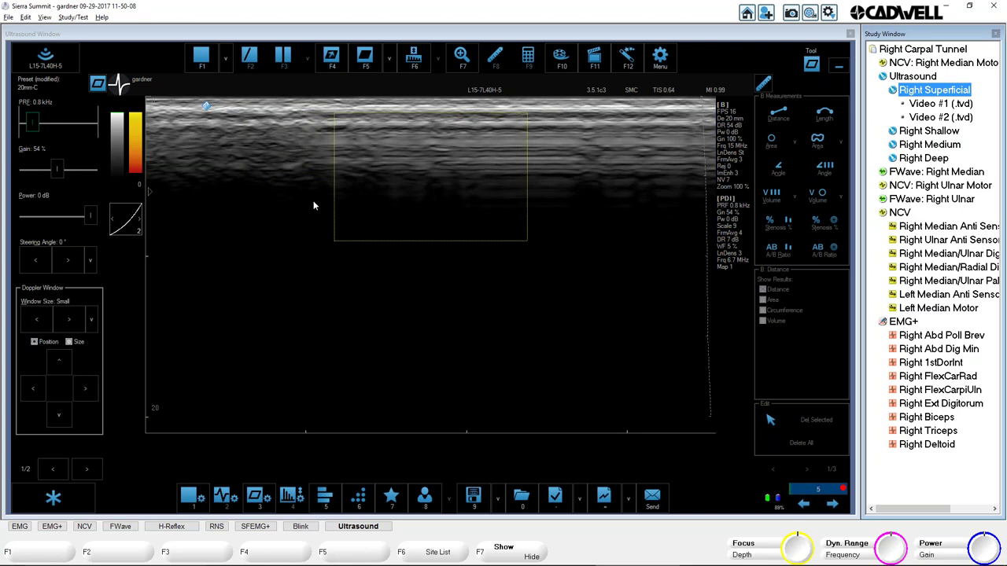
Try Doppler steering angles of -5° and 10° and reset the steering angle to 0°
click(40, 262)
click(68, 264)
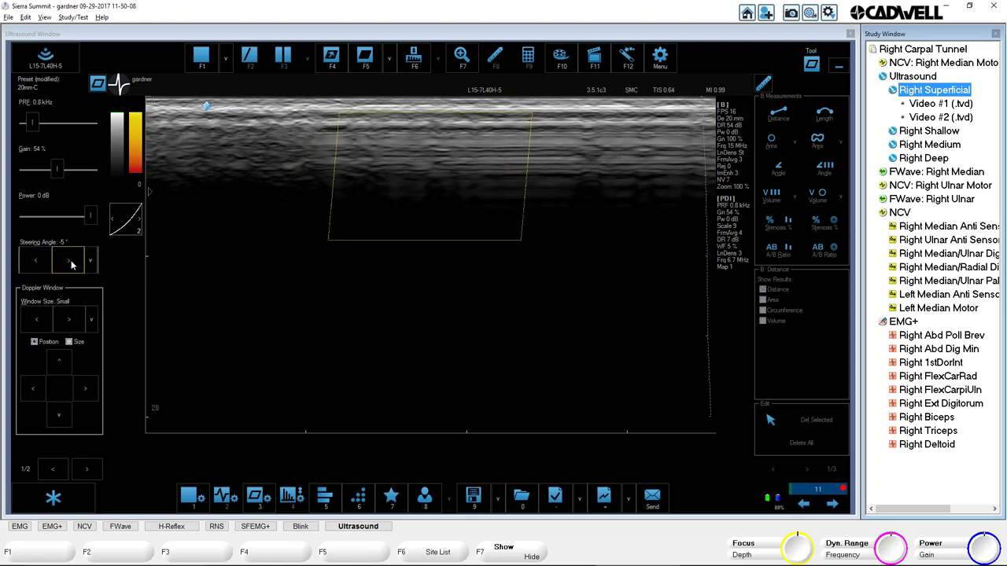
click(70, 264)
click(70, 265)
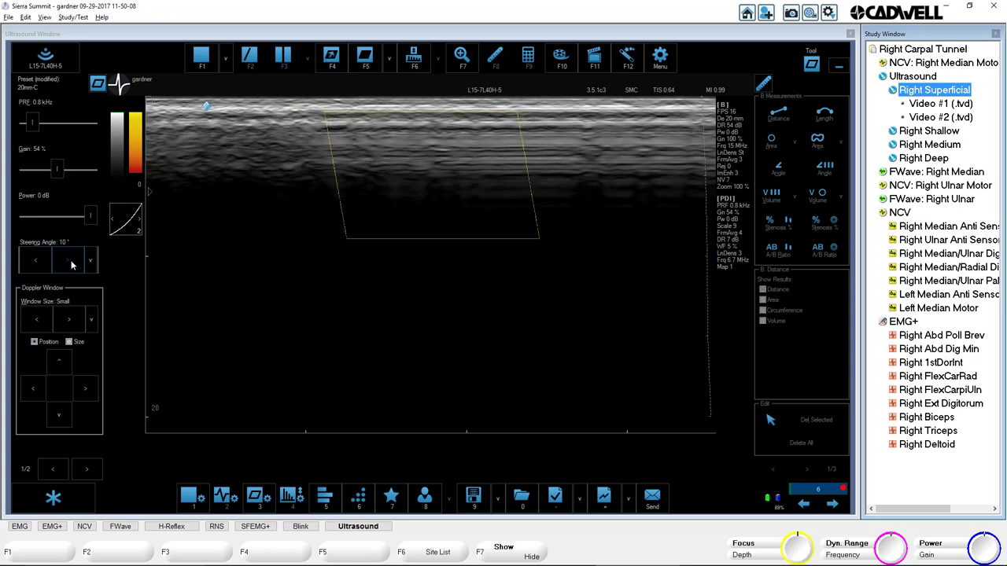
click(36, 261)
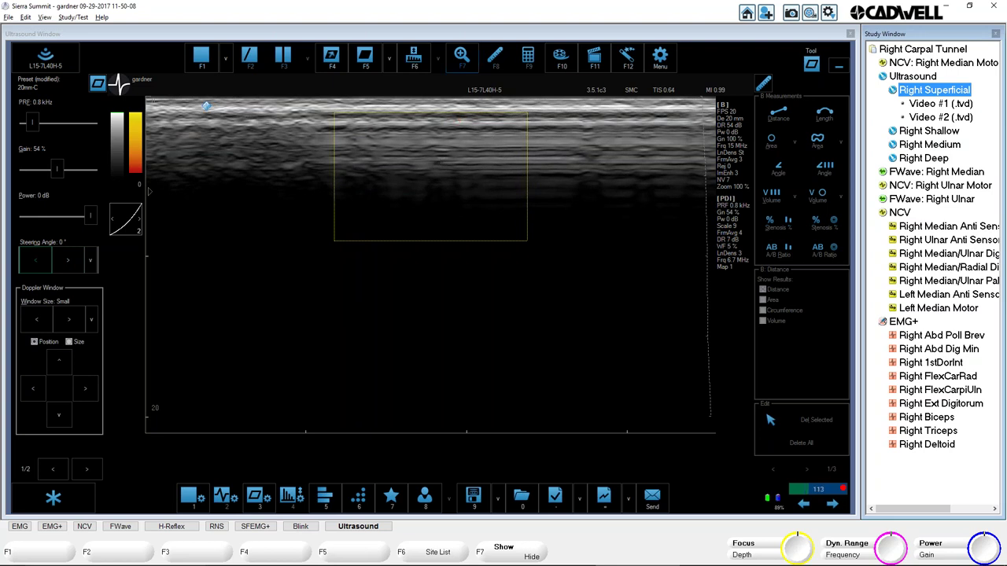
Switch the Doppler imaging to CFM mode and back to PDI mode
click(391, 63)
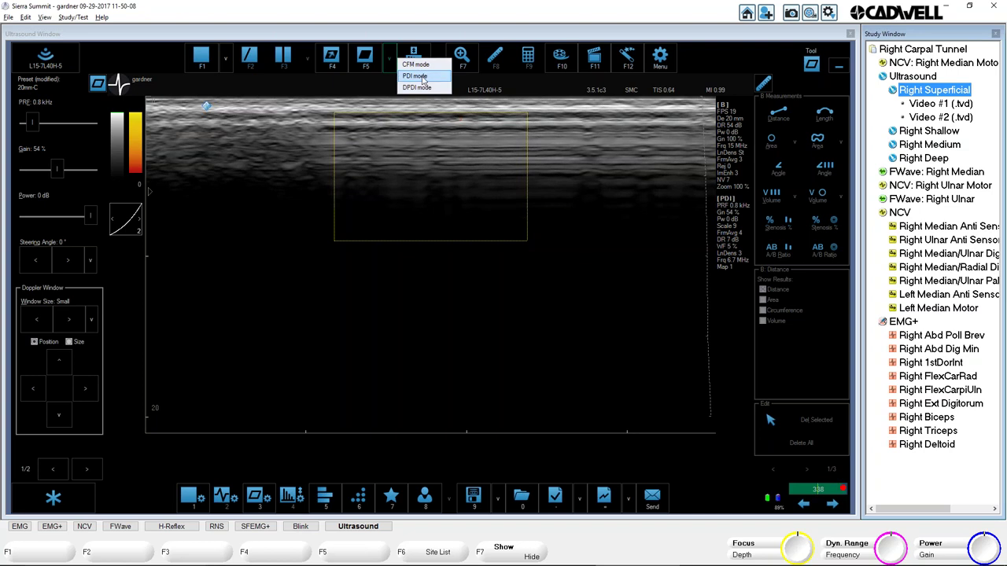
click(428, 69)
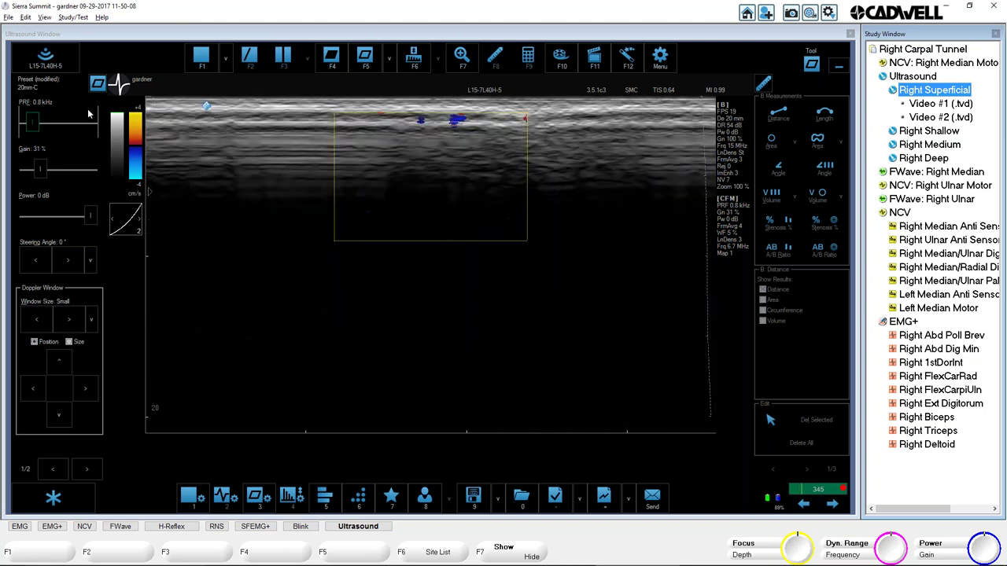
click(387, 61)
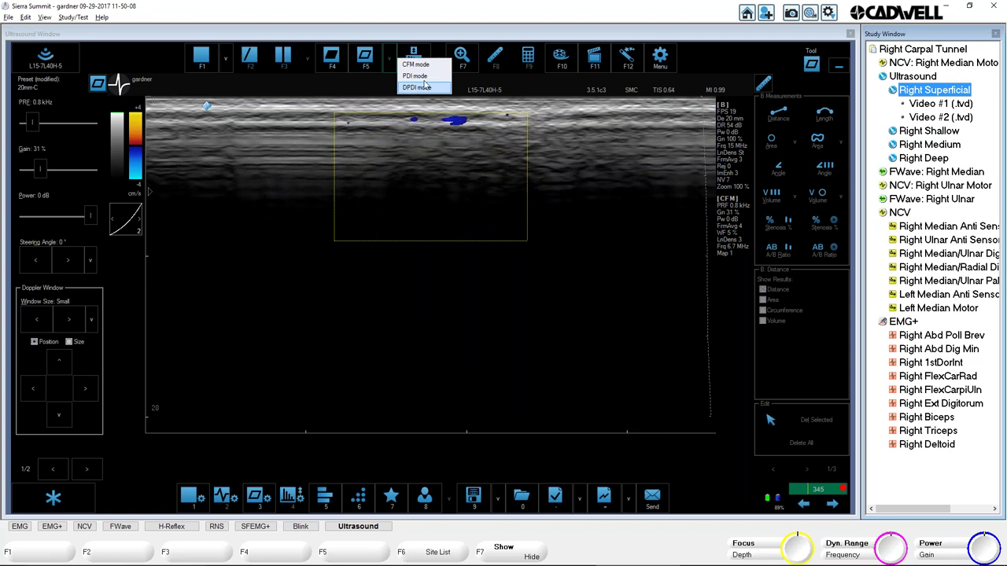
click(415, 75)
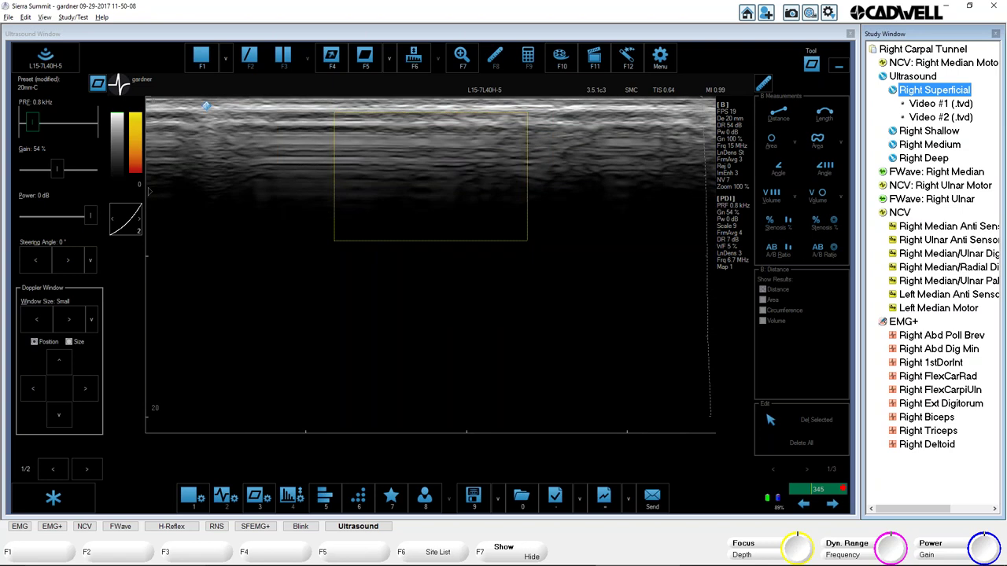
Set the PDI gain to 42 % and widen the Doppler window by extending its right edge
mouse_move(58, 175)
mouse_down()
mouse_move(91, 170)
mouse_move(6, 177)
mouse_move(50, 177)
mouse_up()
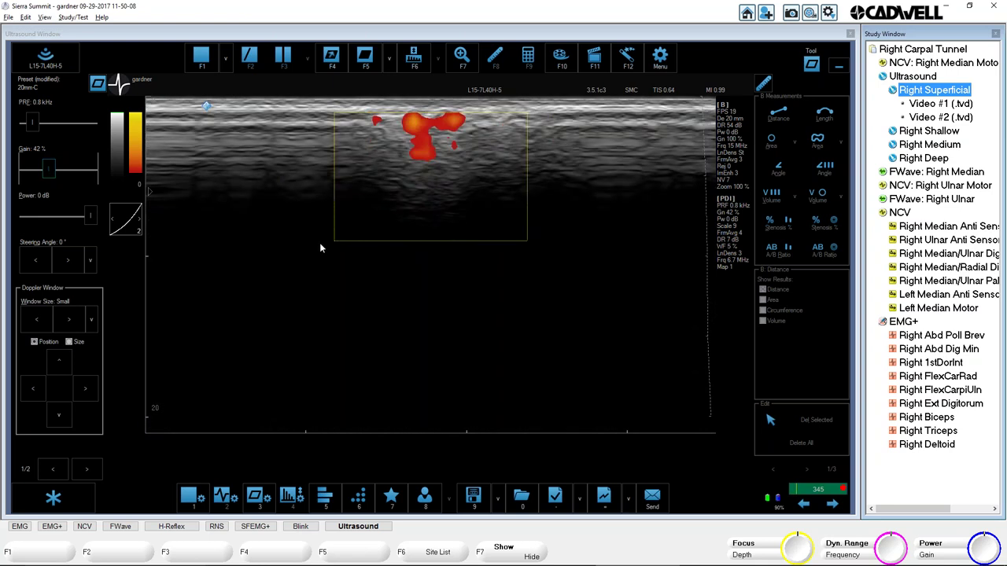
drag(529, 182, 585, 181)
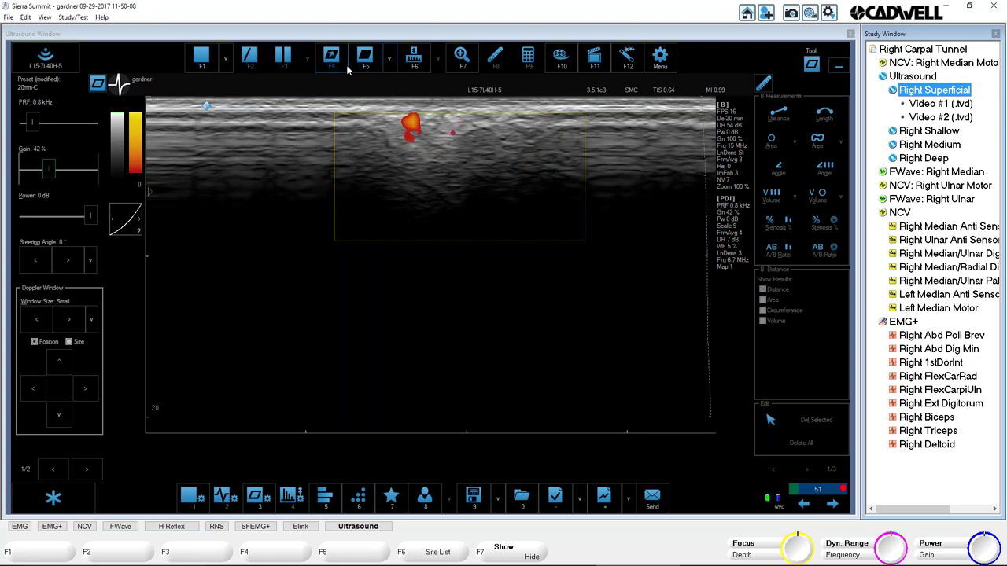
Show the flow inside the widened Doppler window in CFM mode and return it to PDI mode
click(388, 61)
click(416, 65)
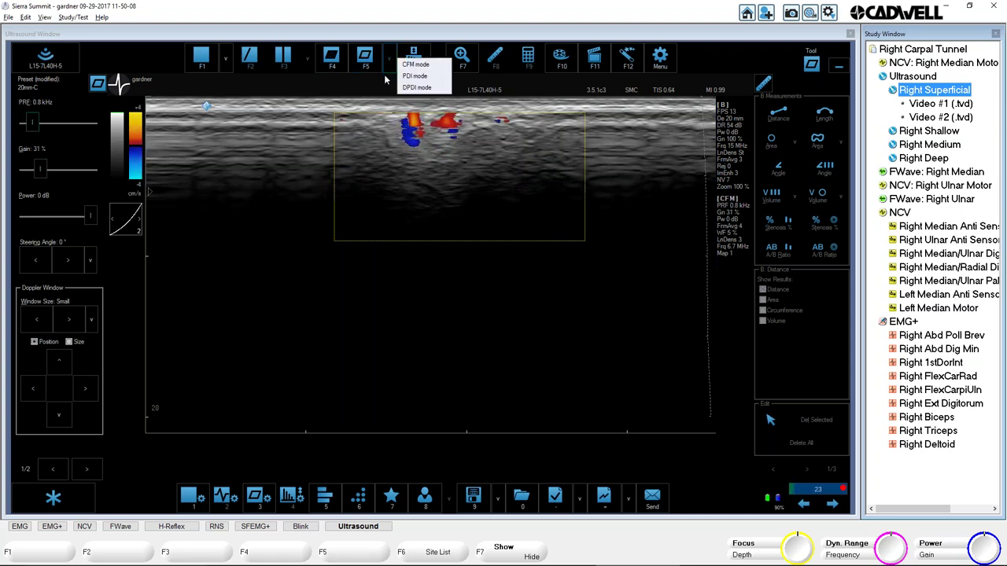
click(415, 76)
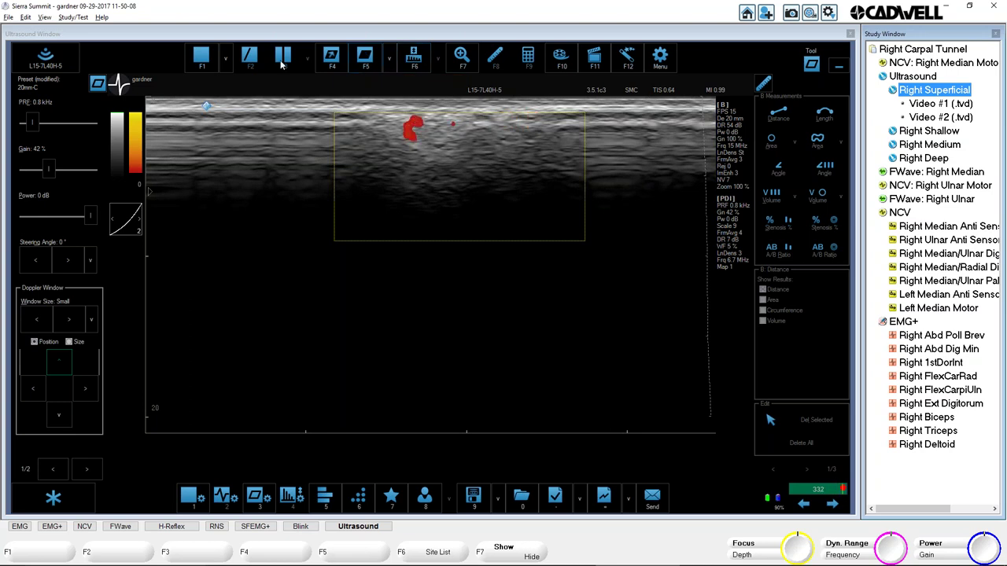
Return to B-mode, start pulsed-wave Doppler, and place the sample gate near the middle of the shallow tissue
click(202, 62)
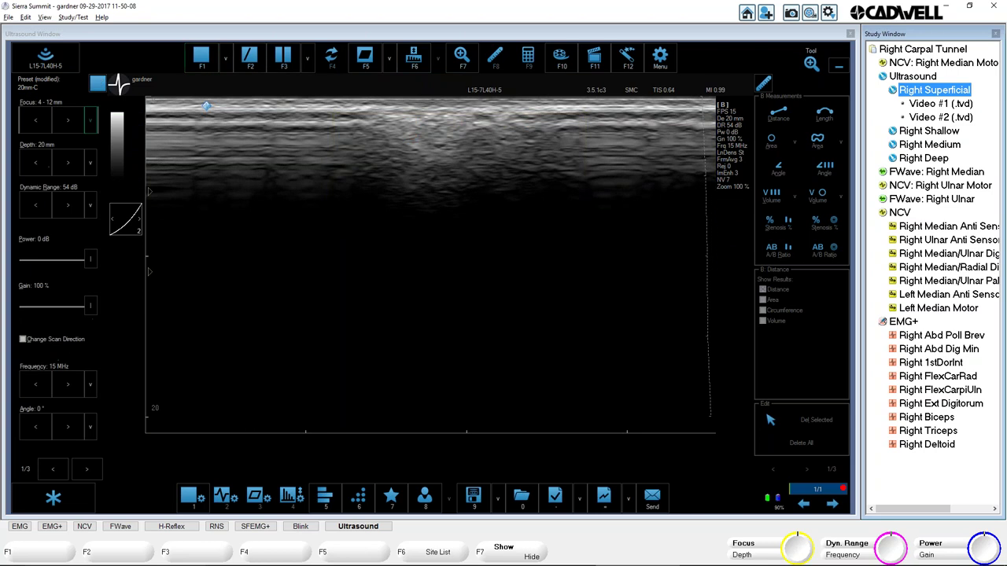
click(410, 60)
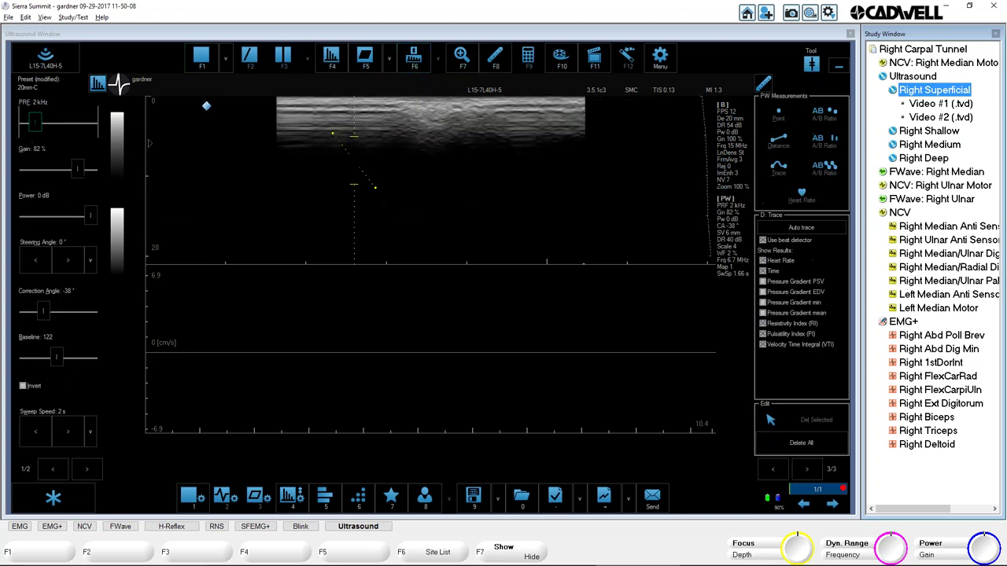
click(426, 126)
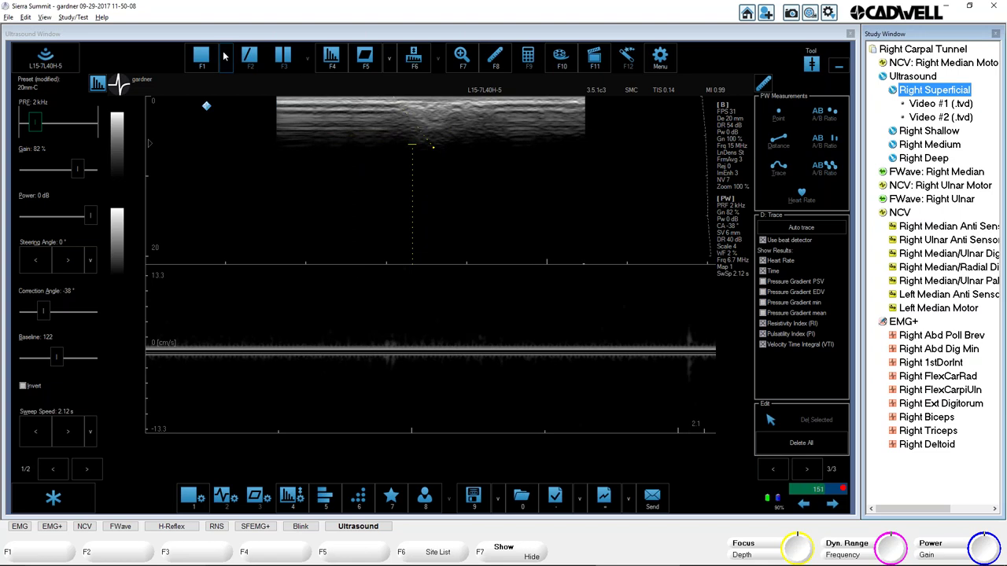
click(432, 152)
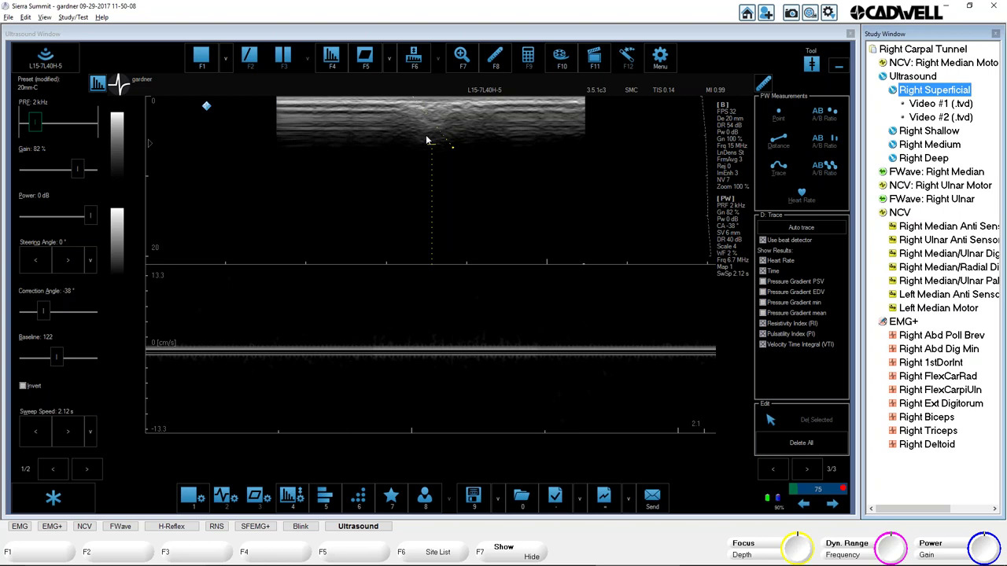
Reposition the pulsed-wave sample gate in the middle of the shallow tissue and set the correction angle to 75°
click(441, 127)
click(428, 118)
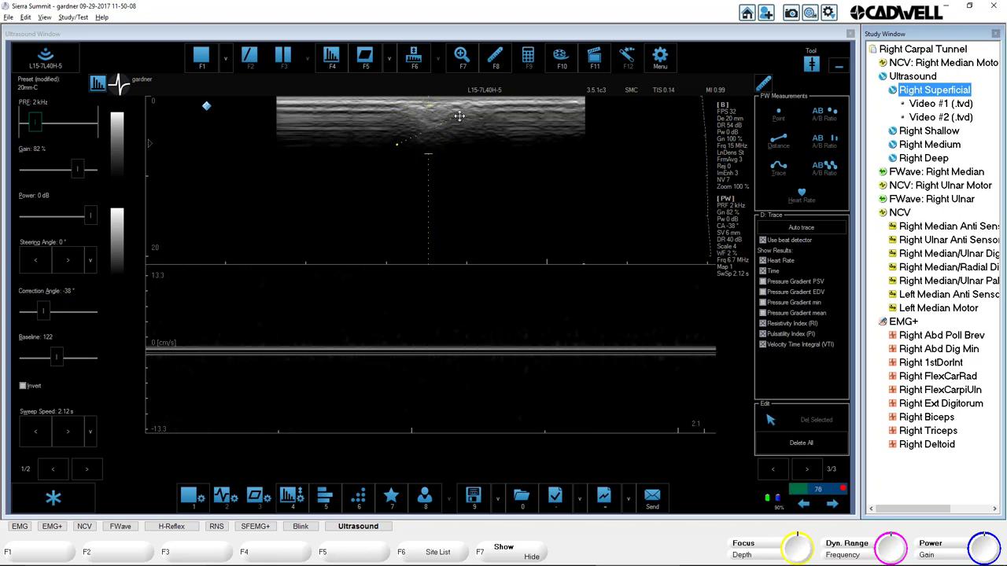
drag(395, 139, 467, 161)
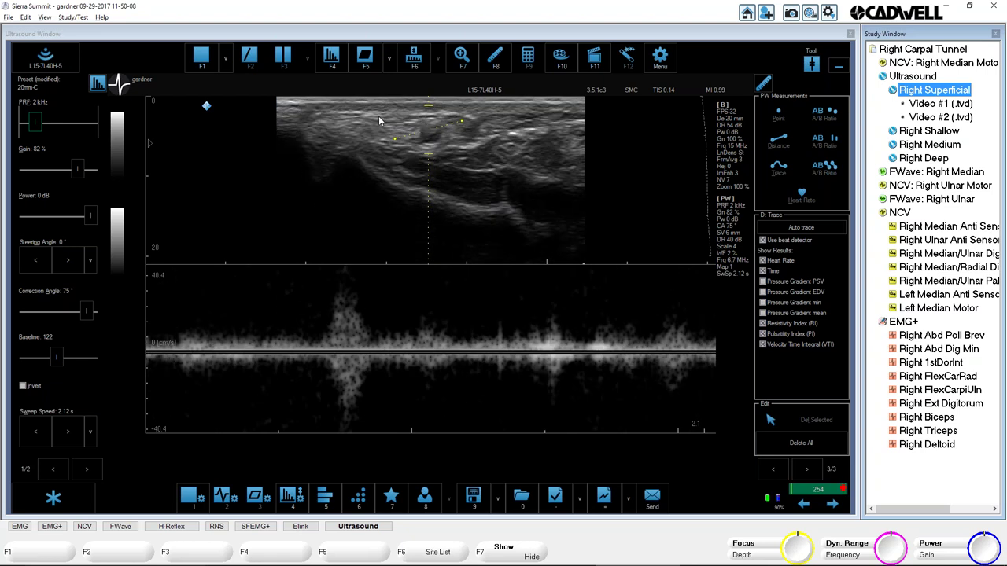
Freeze the pulsed-wave Doppler image and trace a short section of the spectrum just after its first peak
key(F3)
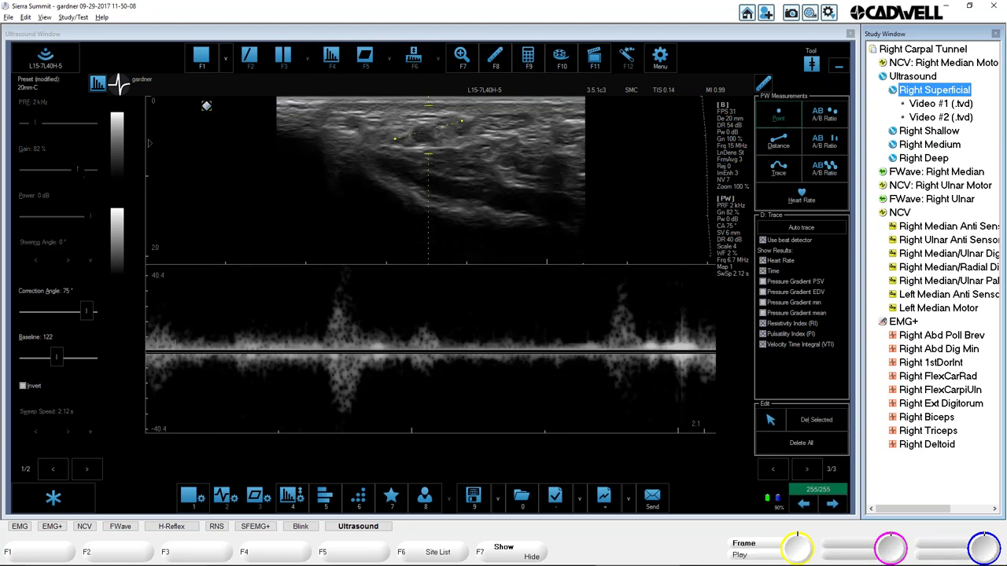
mouse_move(351, 315)
mouse_down()
mouse_move(359, 333)
mouse_move(465, 351)
mouse_move(571, 344)
mouse_move(620, 355)
mouse_move(405, 352)
mouse_move(478, 314)
mouse_move(495, 234)
mouse_move(508, 253)
mouse_up()
mouse_move(506, 288)
mouse_down()
mouse_move(453, 327)
mouse_move(341, 342)
mouse_move(360, 325)
mouse_move(385, 332)
mouse_up()
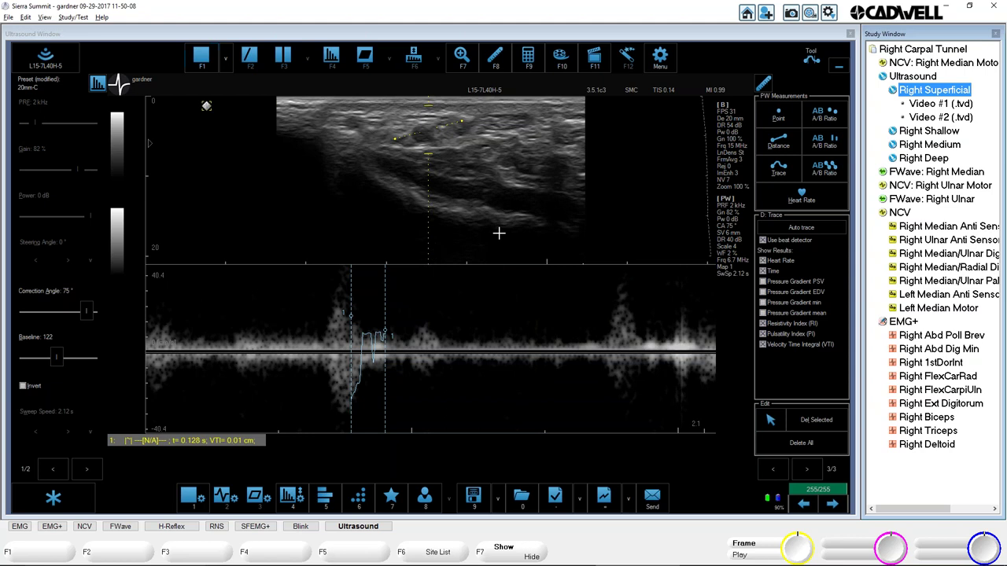
Return to B-mode, combine PDI imaging with pulsed-wave Doppler, and raise the pulsed-wave gain to 93 %
click(202, 59)
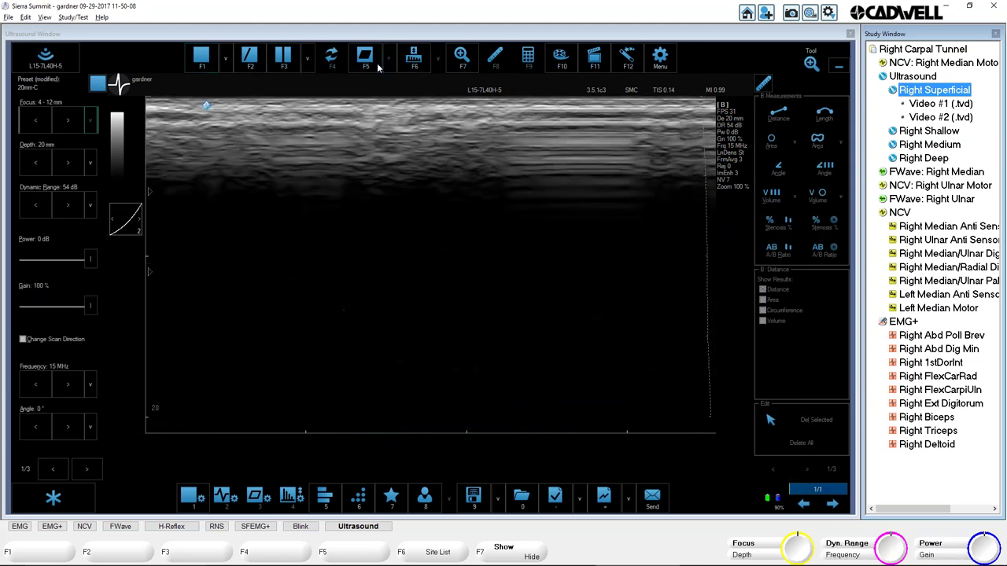
click(365, 60)
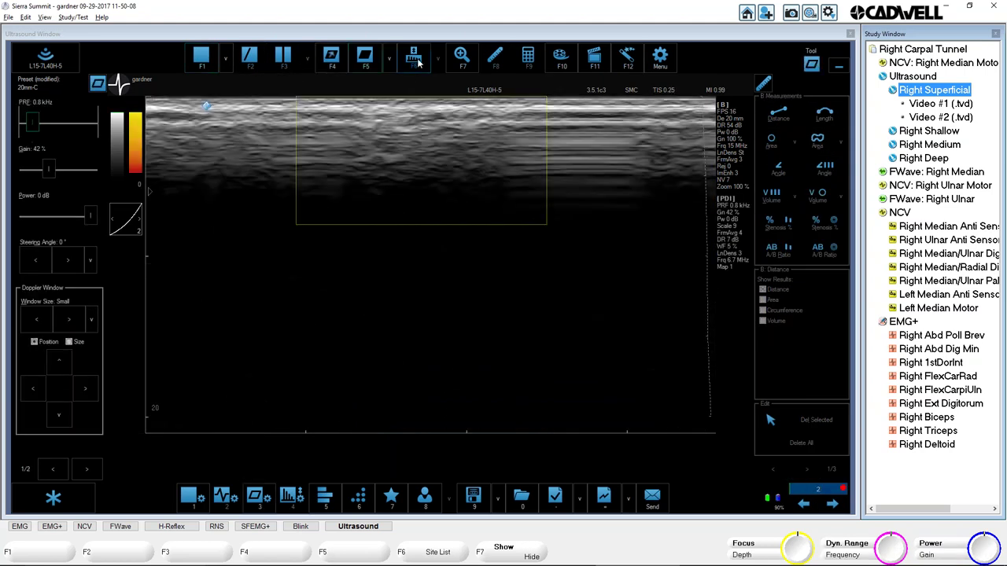
key(F4)
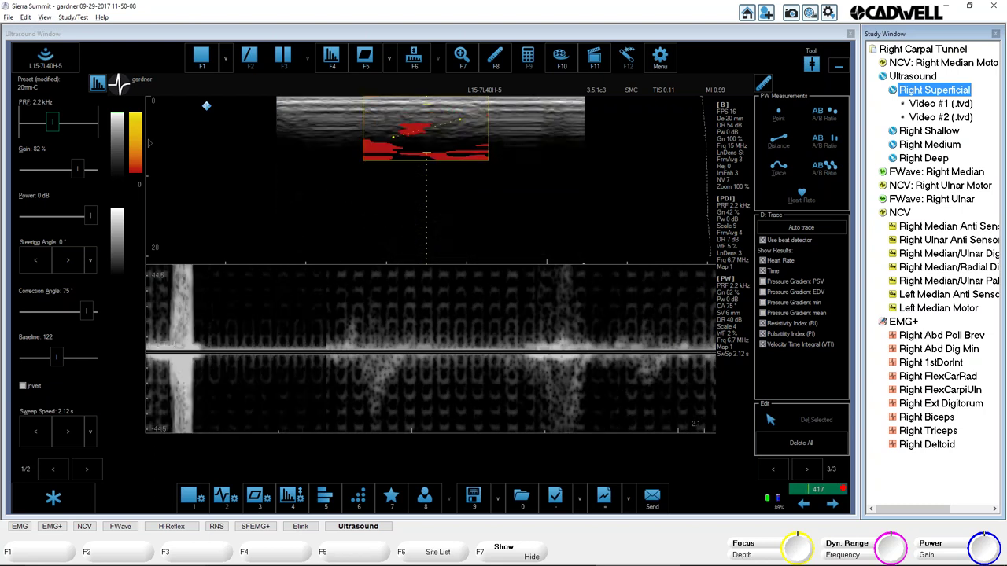
drag(77, 169, 86, 170)
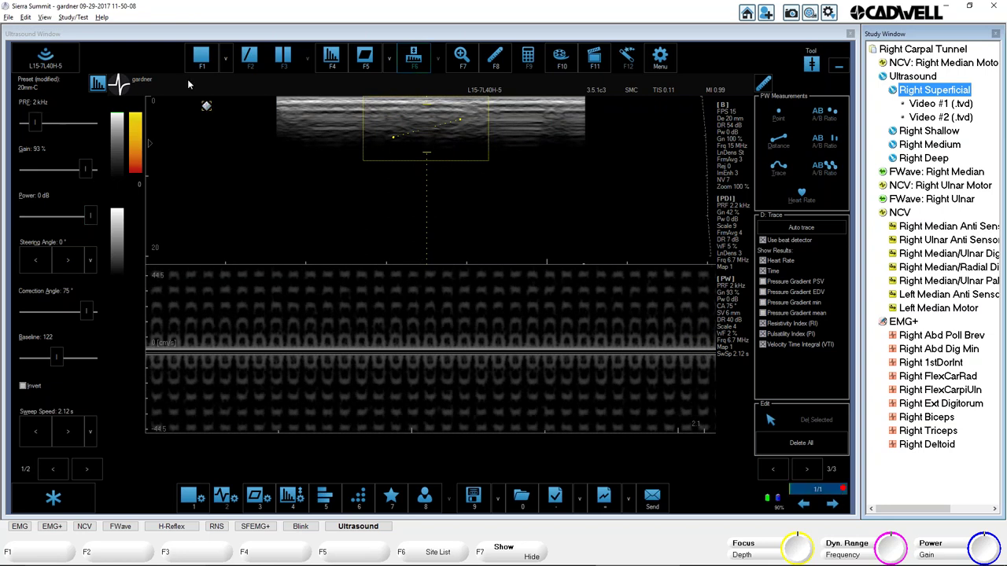
Return to live B-mode imaging and show the choice between dual and quad mode
click(199, 58)
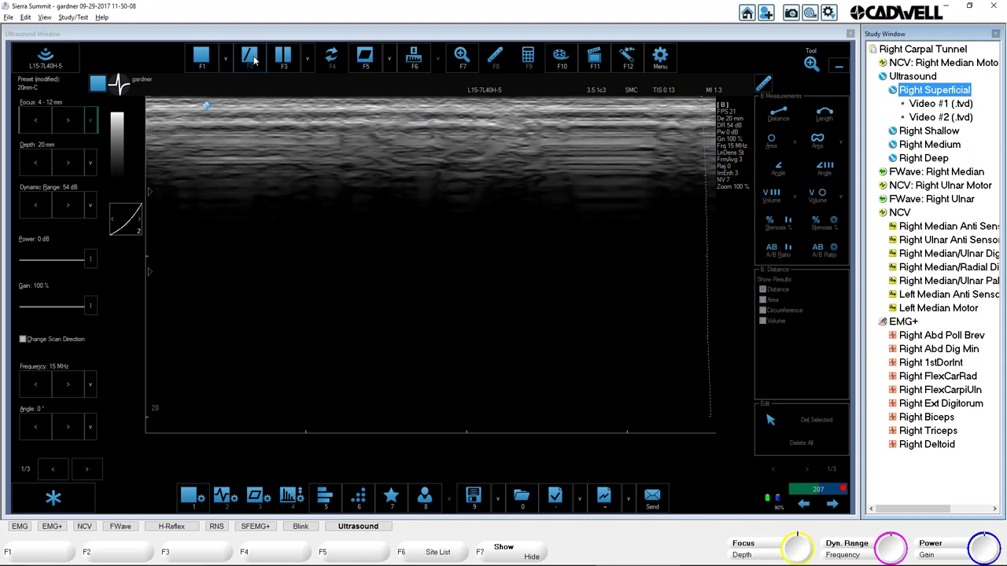
click(306, 64)
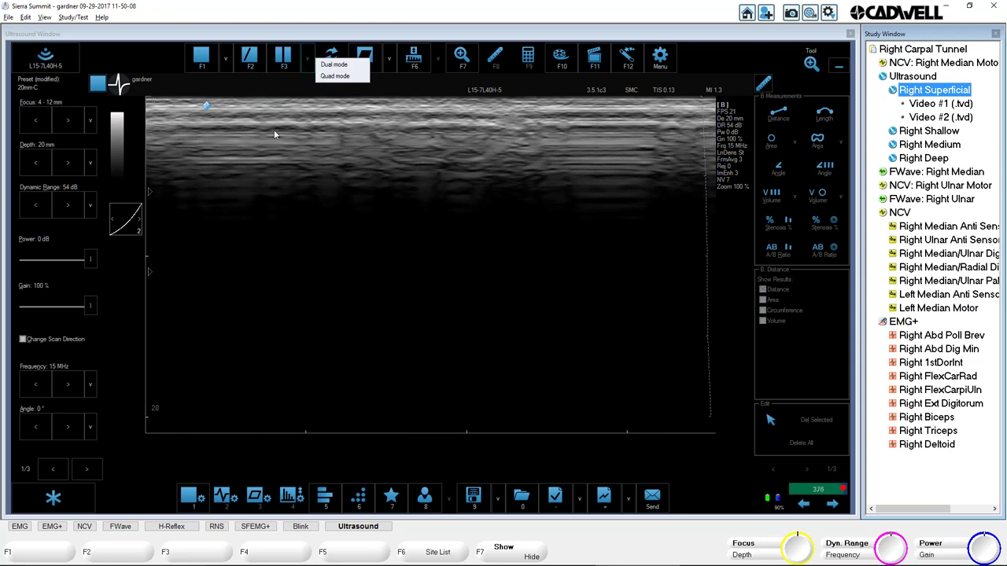
click(415, 53)
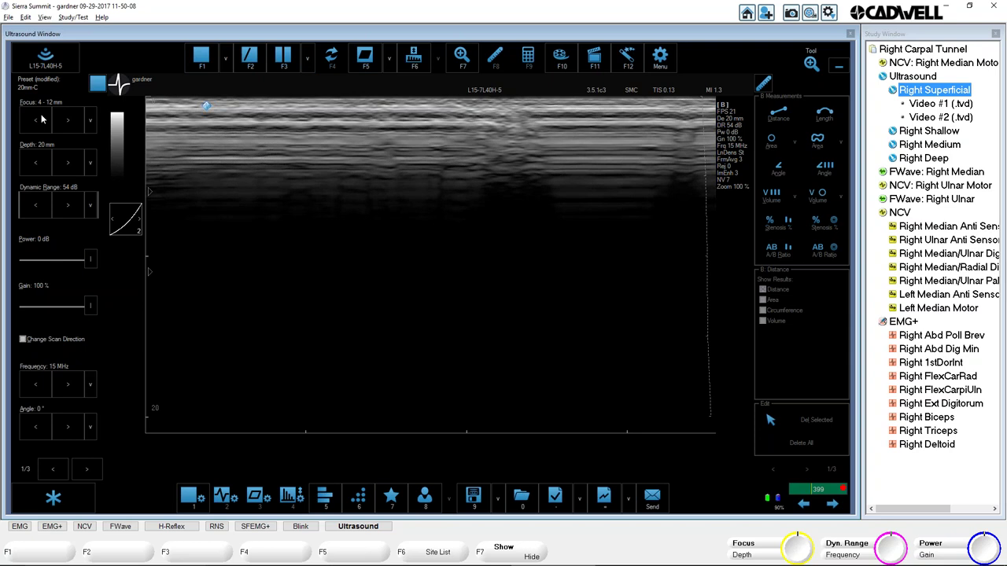
Compare B palettes 1 and 2 on the live image, and view the palette adjustment settings before returning to the B-mode settings
click(113, 224)
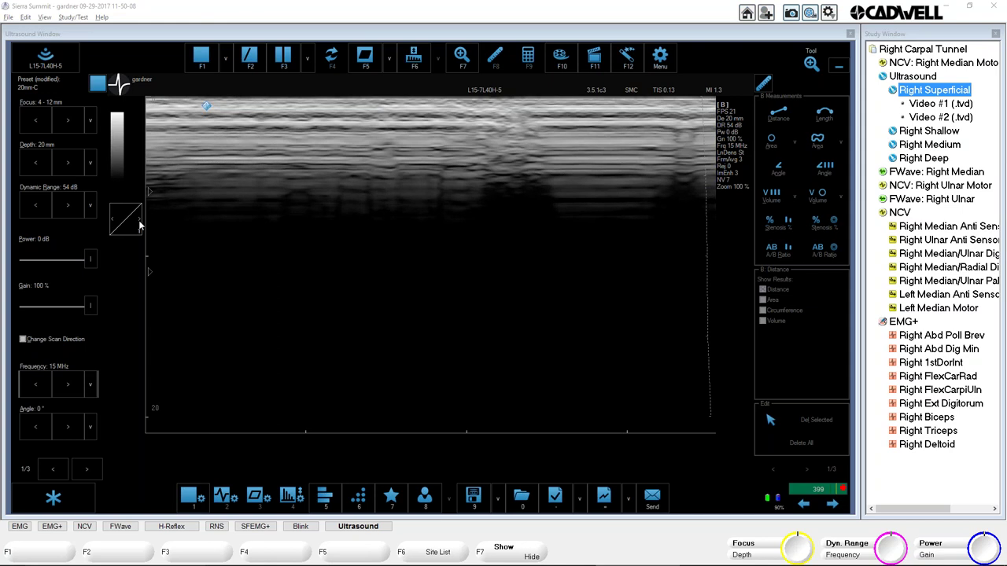
click(140, 226)
click(114, 224)
click(140, 226)
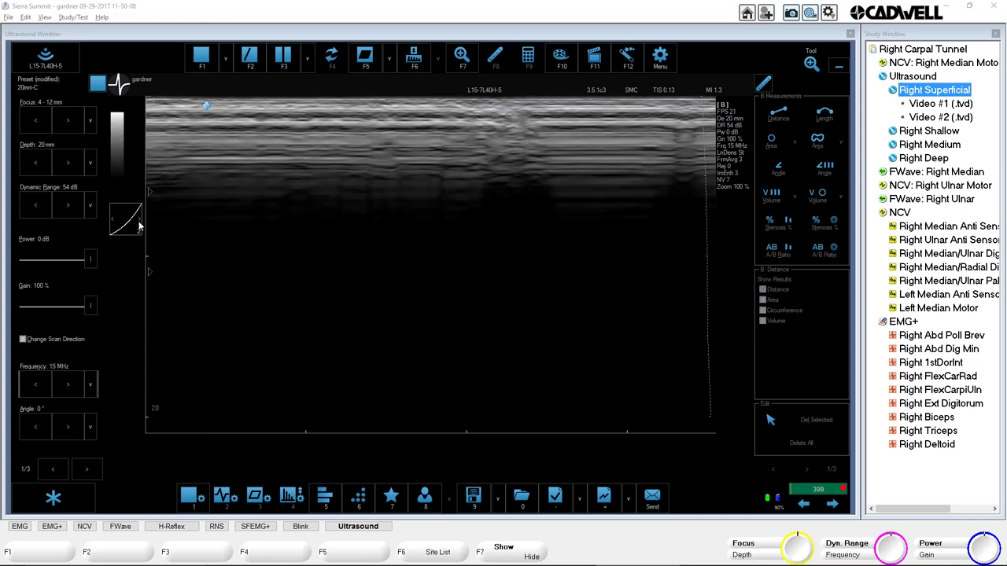
click(360, 497)
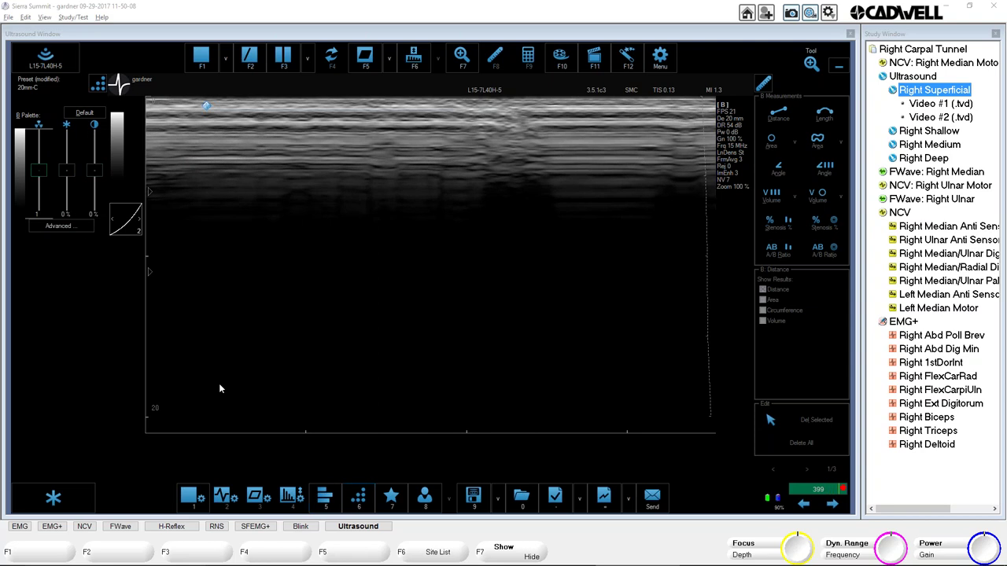
click(193, 504)
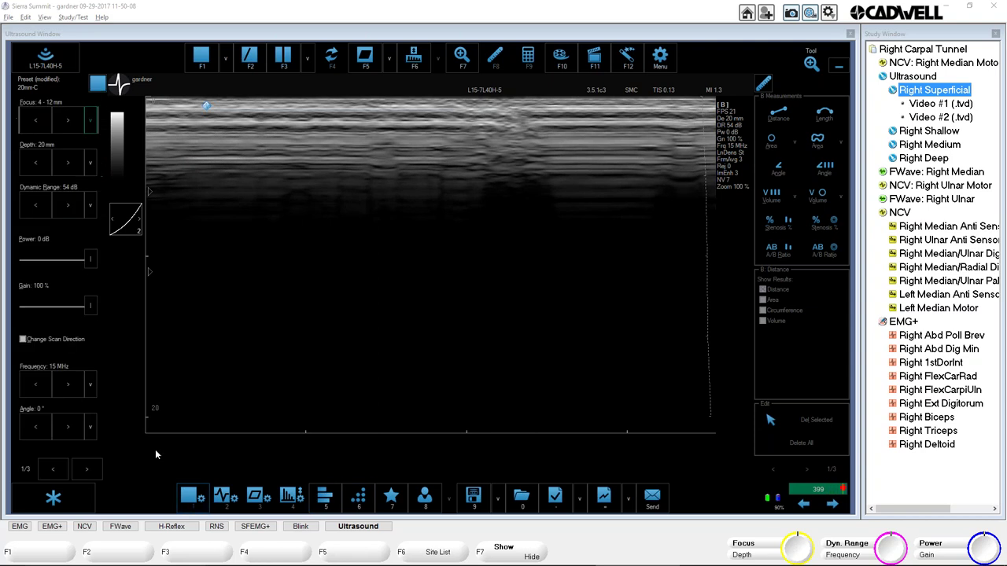
Alternate repeatedly between B palettes 1 and 2 while scanning tissue, finishing on palette 2
click(118, 224)
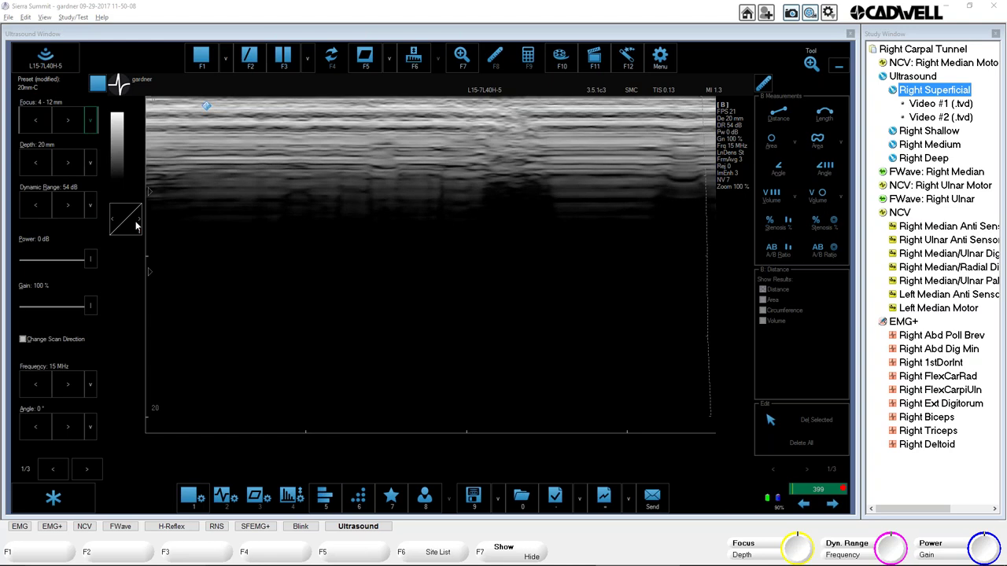
click(136, 225)
click(116, 221)
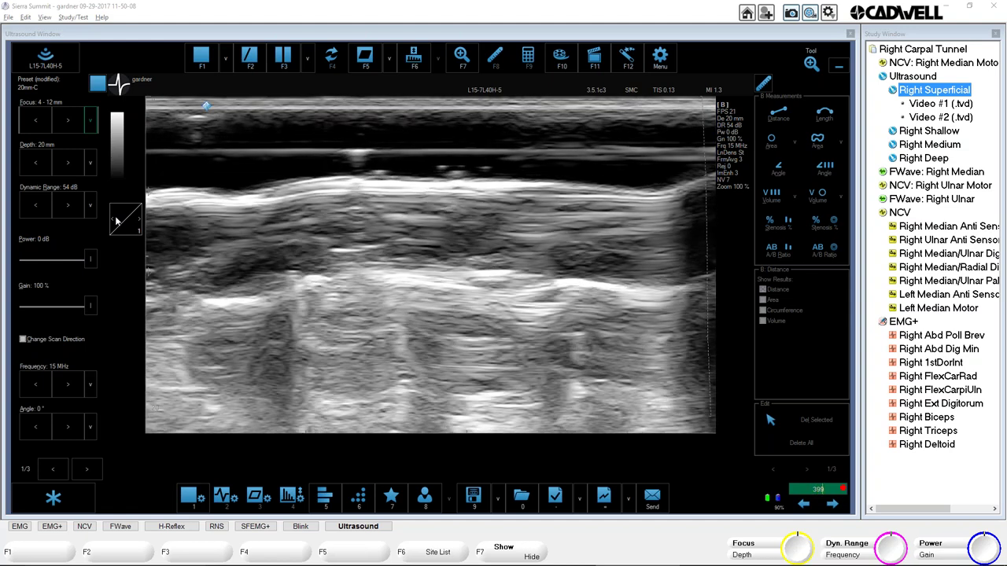
click(140, 225)
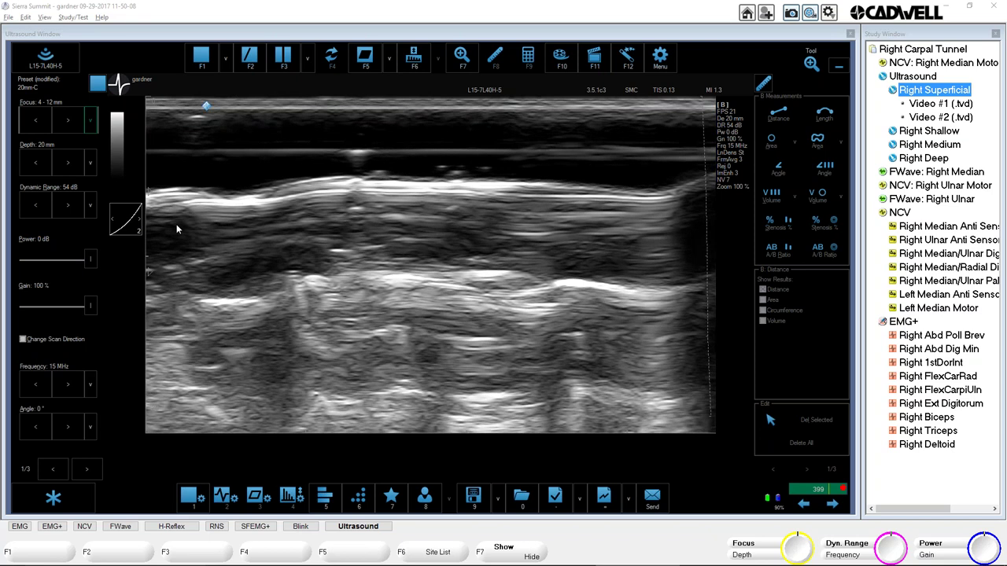
click(139, 225)
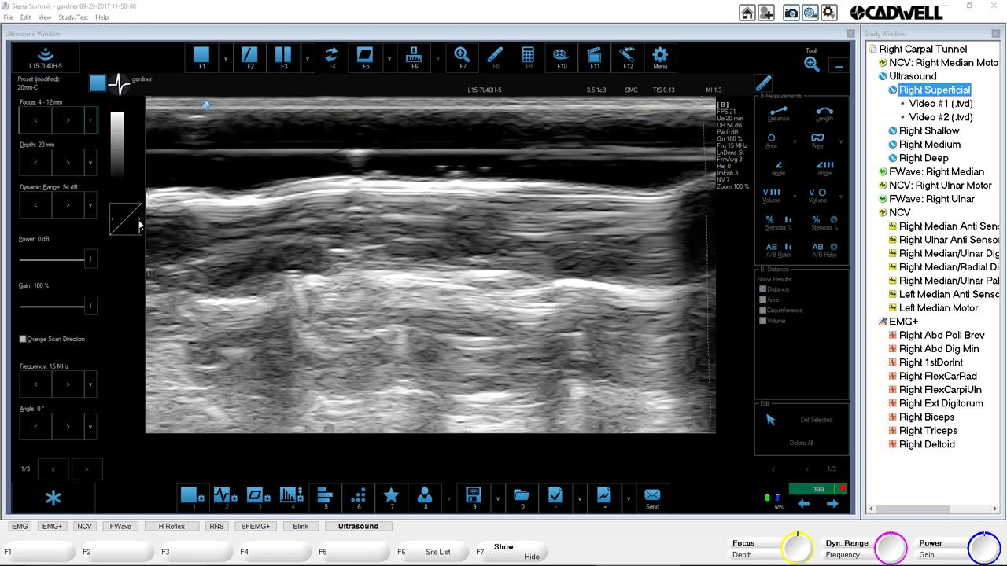
click(139, 225)
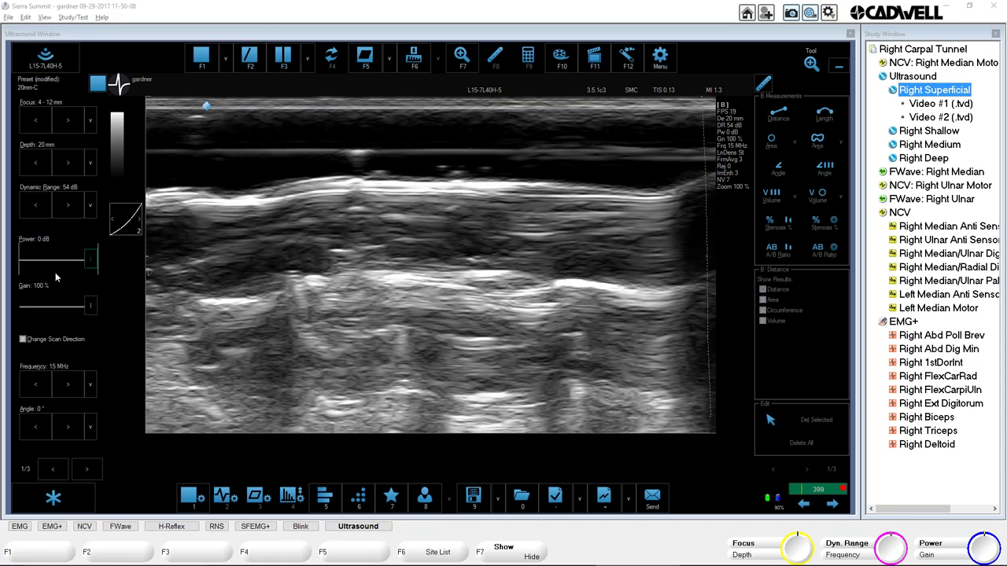
click(112, 225)
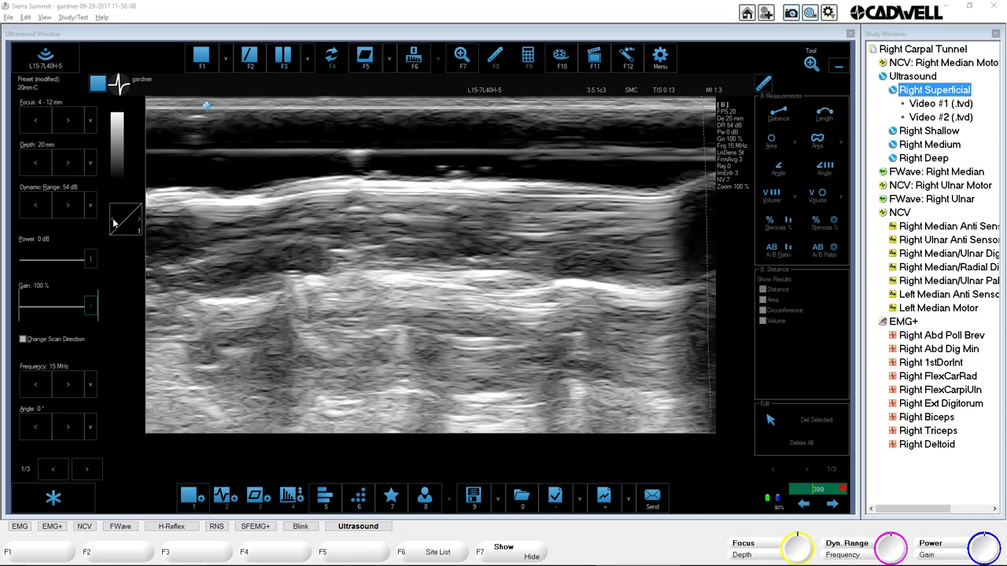
click(140, 226)
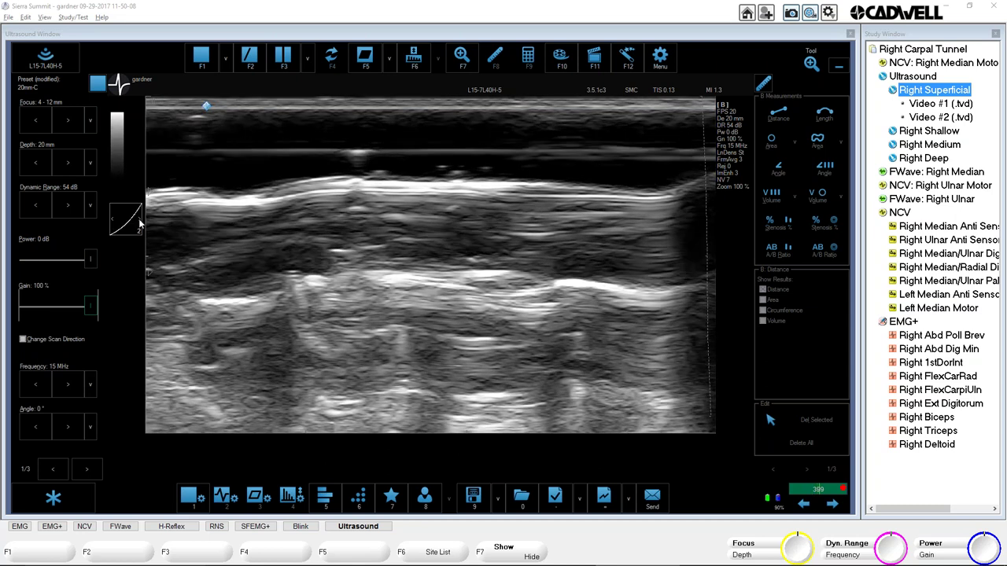
Step the B-mode image up through the gray and tinted palettes from 3 to 16
click(140, 226)
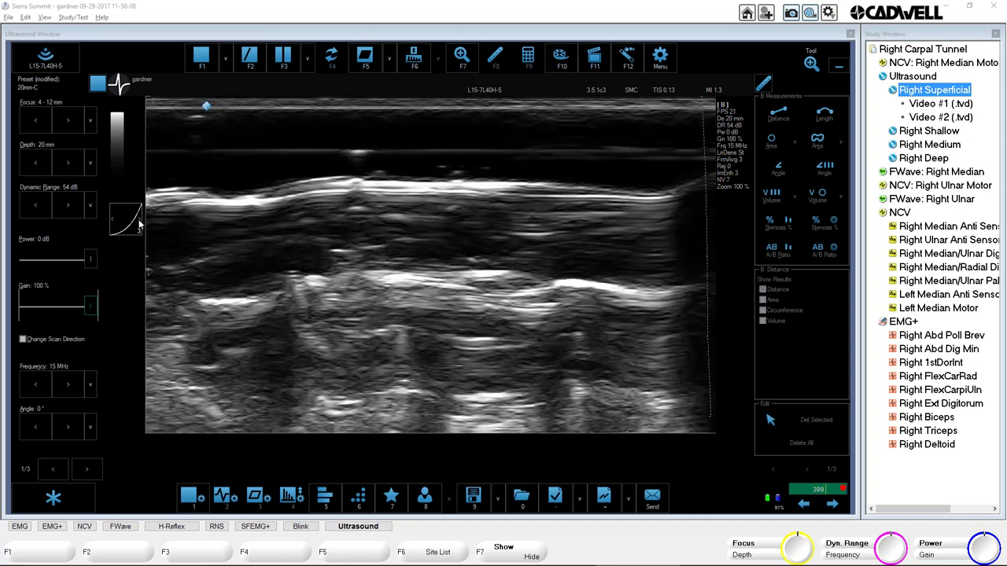
click(139, 226)
click(139, 226)
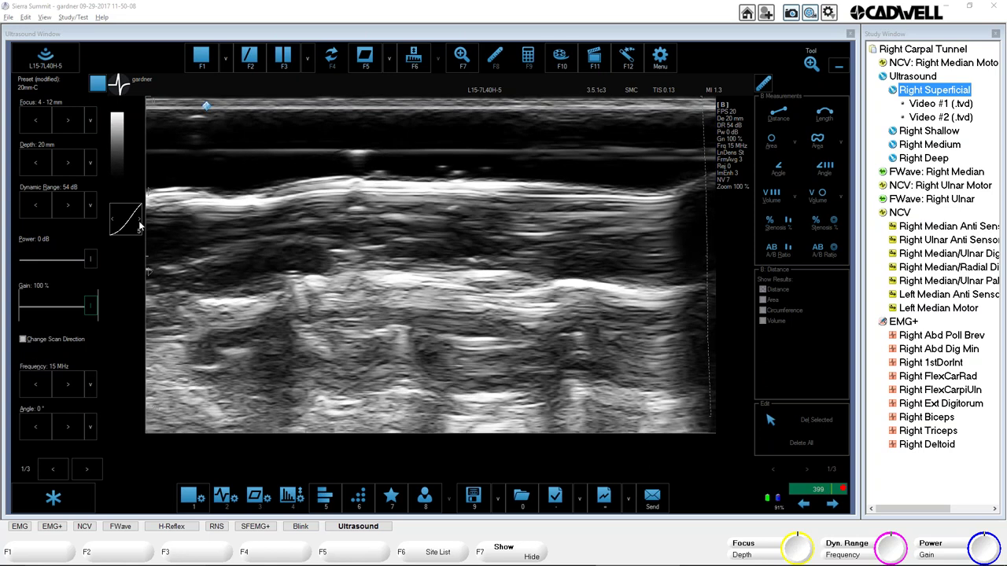
click(139, 226)
click(139, 226)
click(139, 226)
click(139, 226)
click(139, 226)
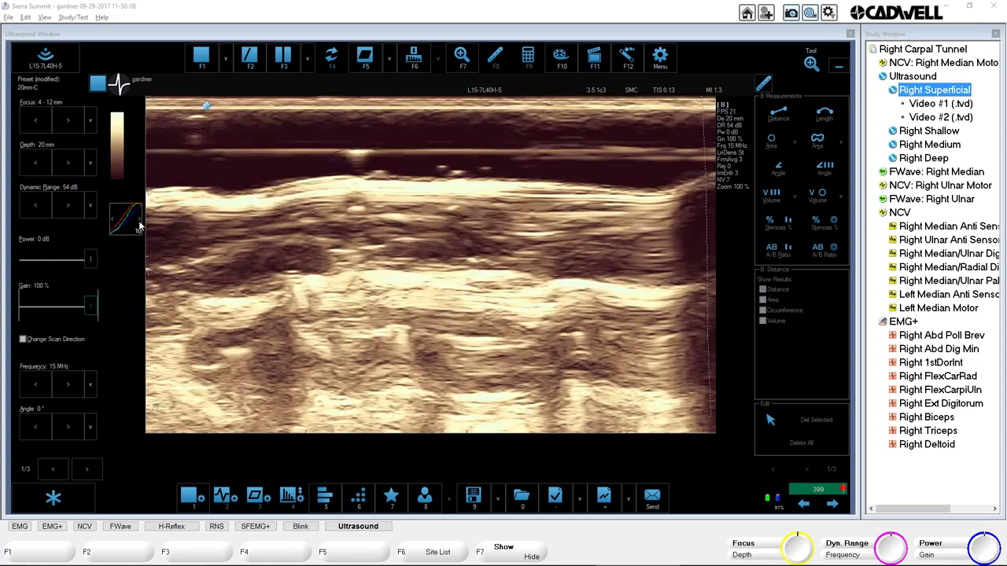
click(139, 225)
click(140, 226)
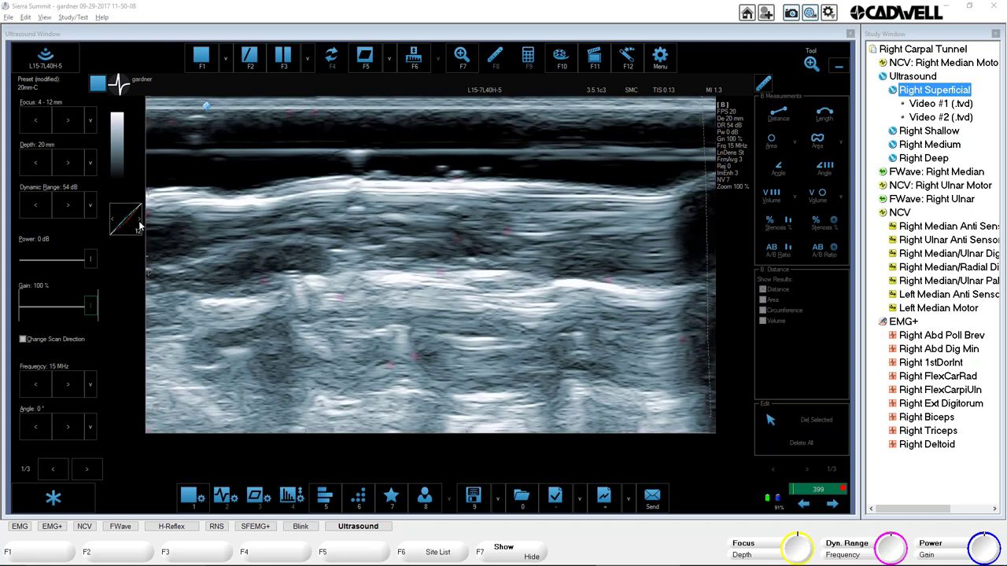
click(133, 224)
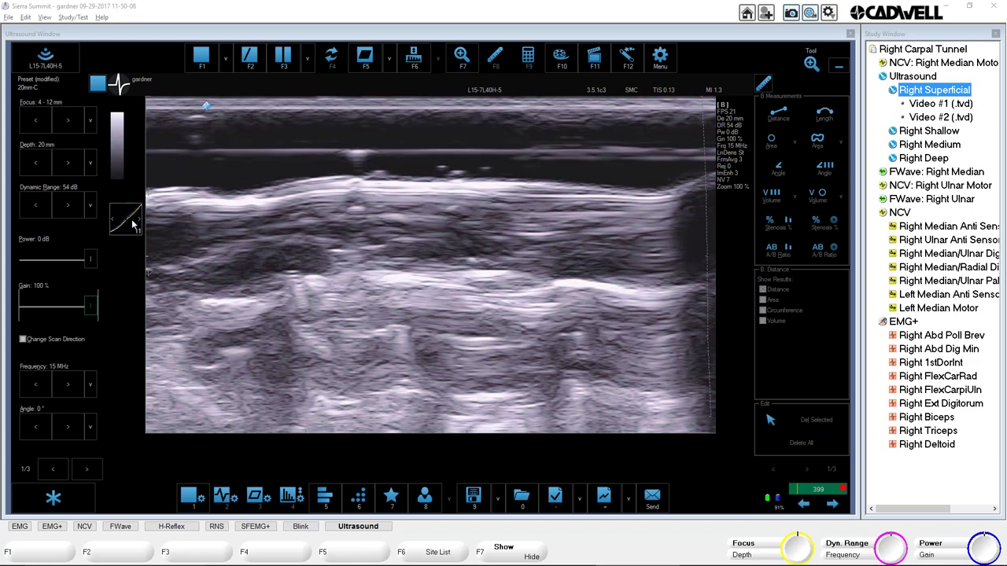
click(133, 224)
click(139, 226)
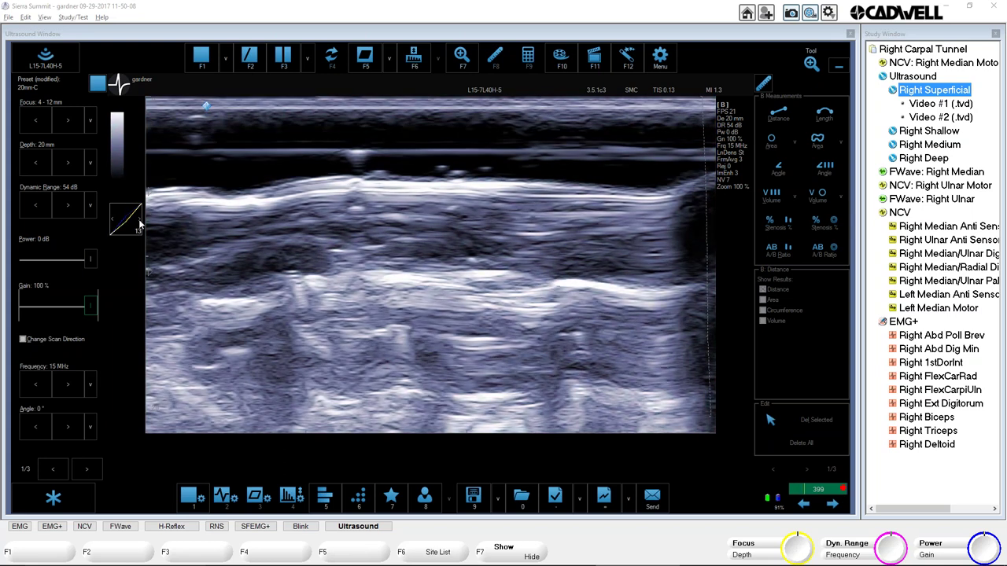
click(139, 226)
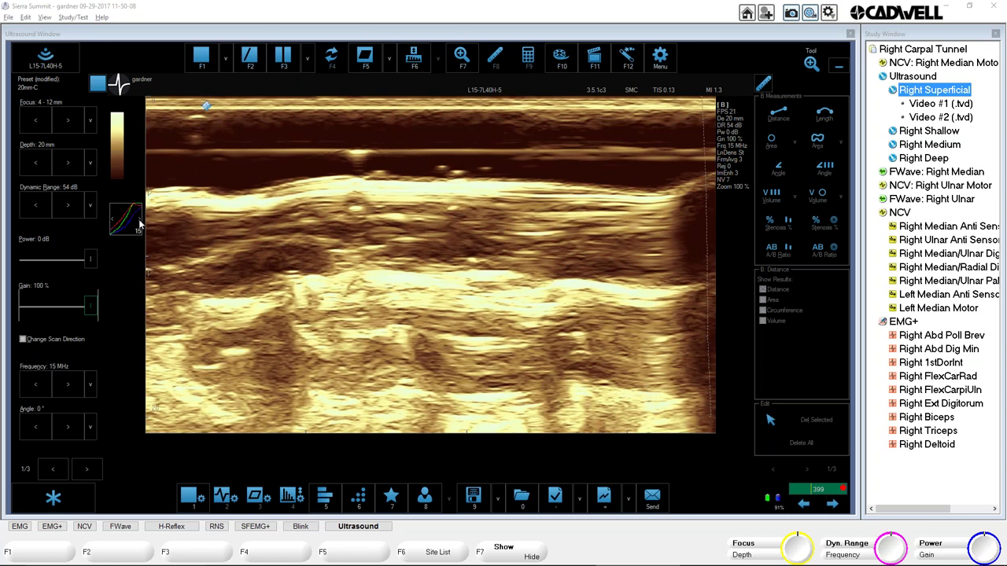
click(139, 226)
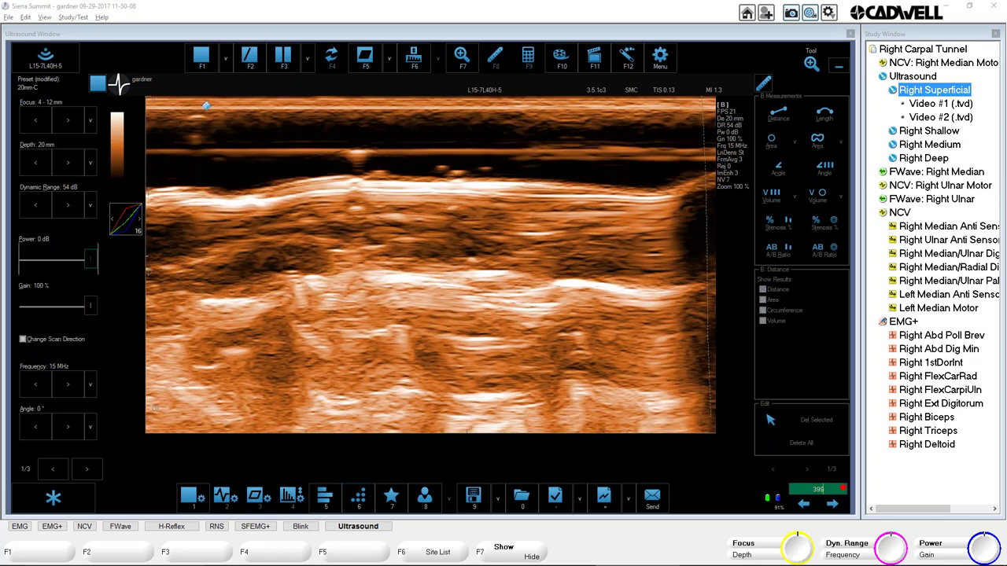
Step the B palette back down from the orange tint to the linear gray palette 1
click(114, 226)
click(114, 226)
click(114, 226)
click(114, 225)
click(114, 226)
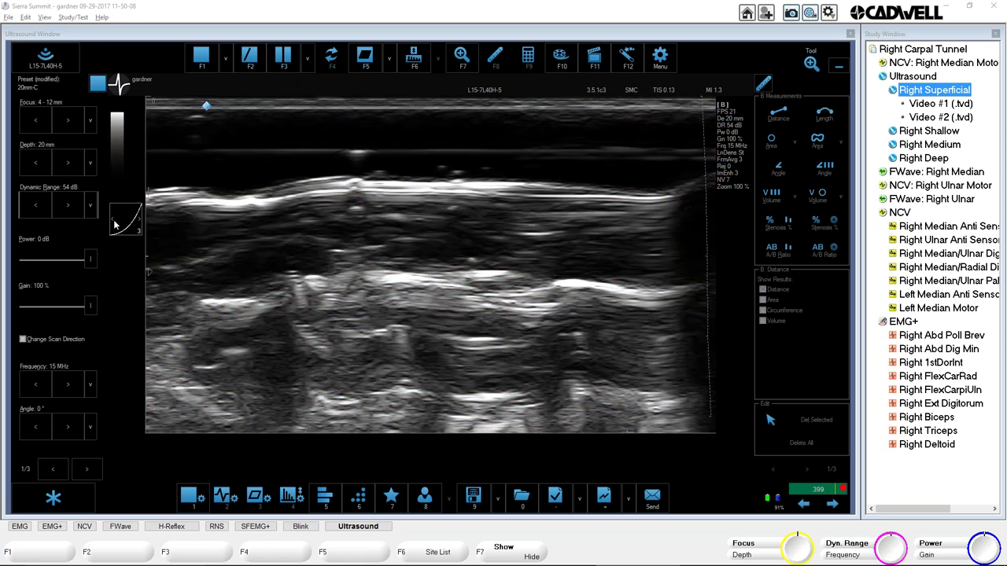
click(114, 226)
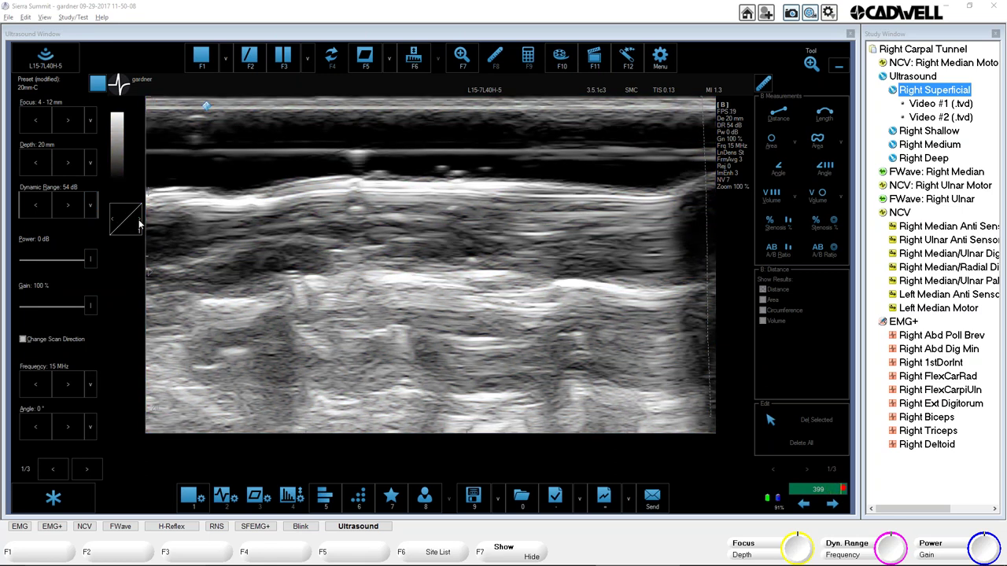
Cycle through the B palettes once more, stopping on the orange palette 16
click(114, 224)
click(114, 225)
click(138, 226)
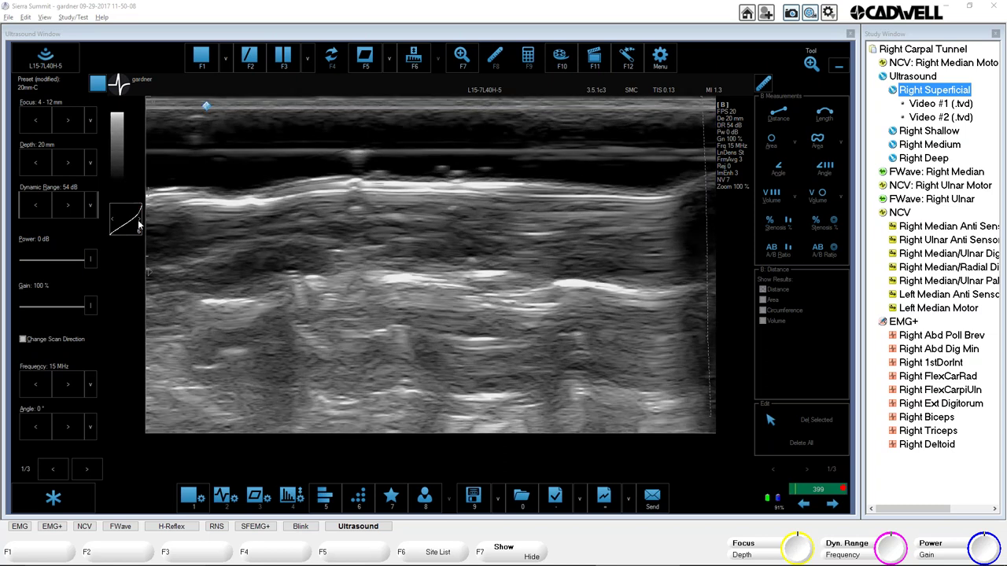
click(138, 226)
click(139, 225)
click(139, 226)
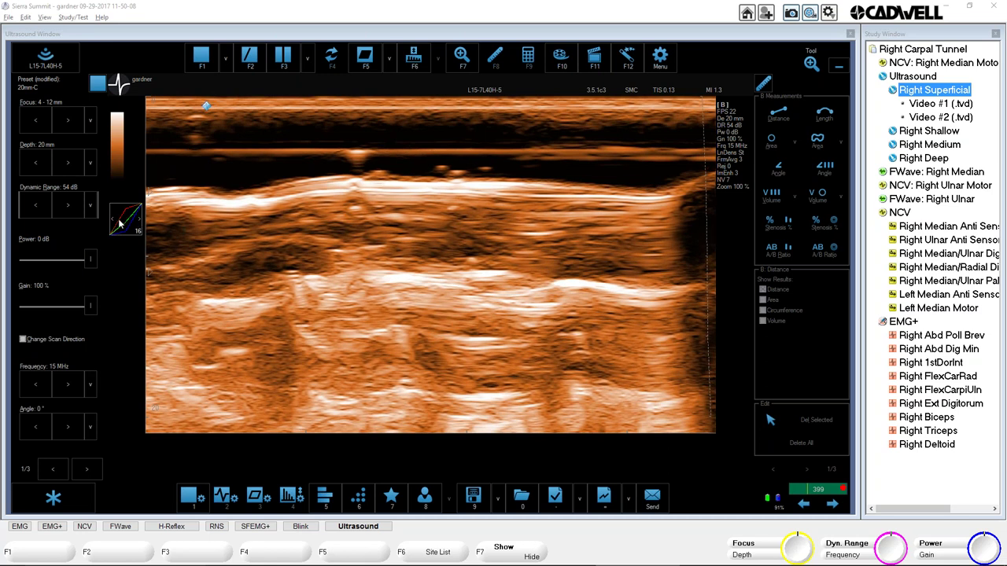
Set the B-mode image back to gray palette 2
click(115, 226)
click(115, 227)
click(111, 228)
click(109, 229)
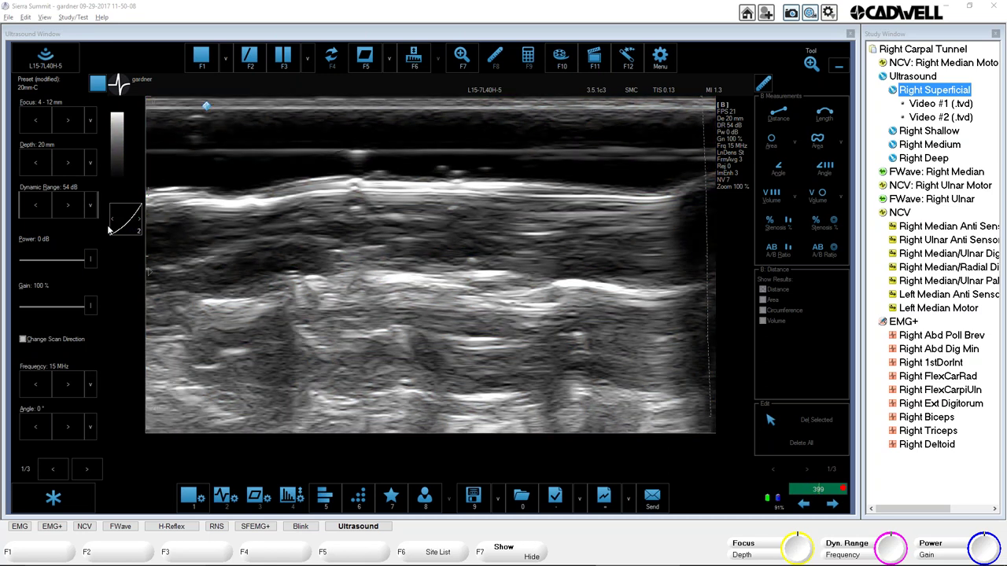
Freeze the live B-mode scan and toggle it between frozen and running
click(65, 501)
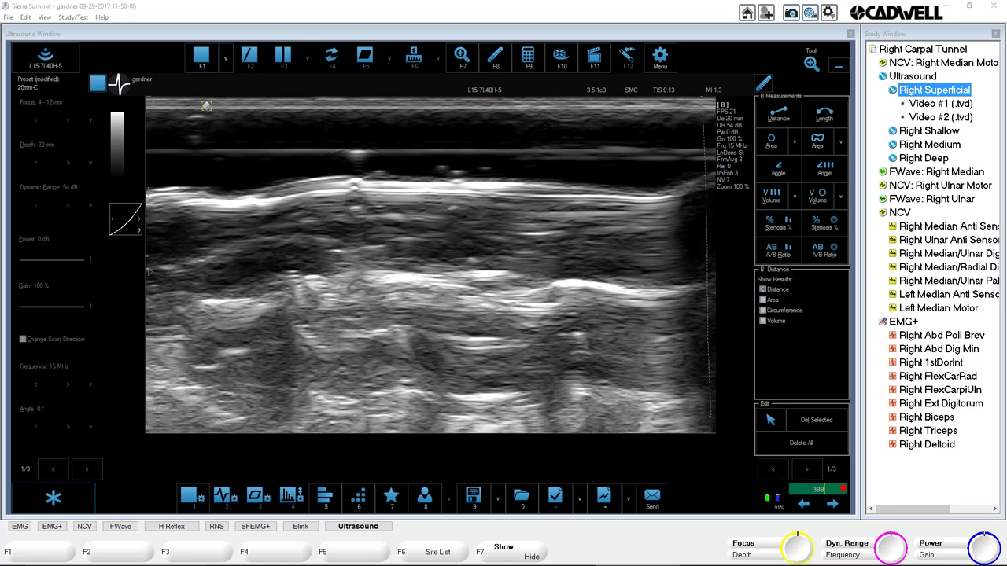
click(53, 501)
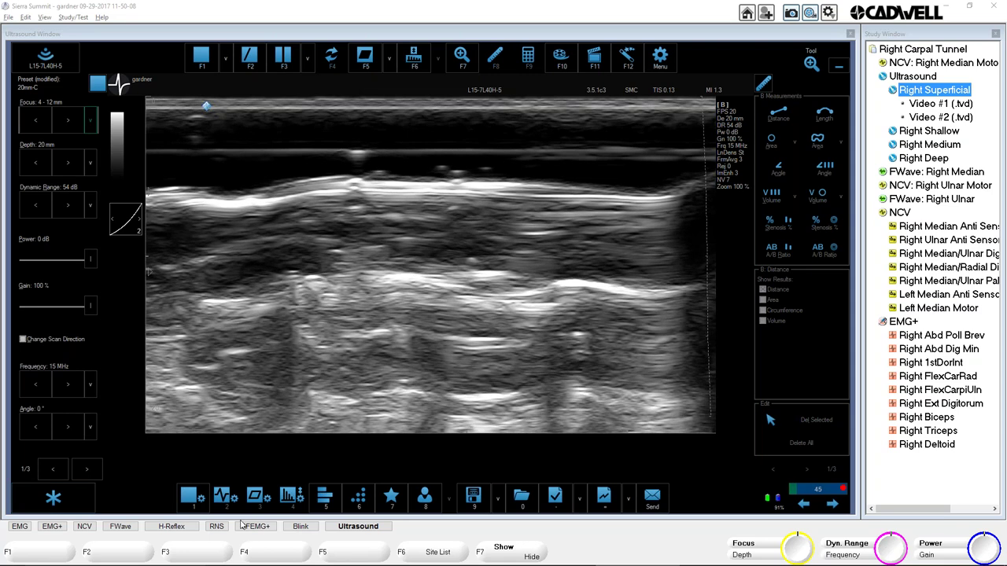
key(space)
View the patient information form without changing it, and look over the image print options
click(445, 490)
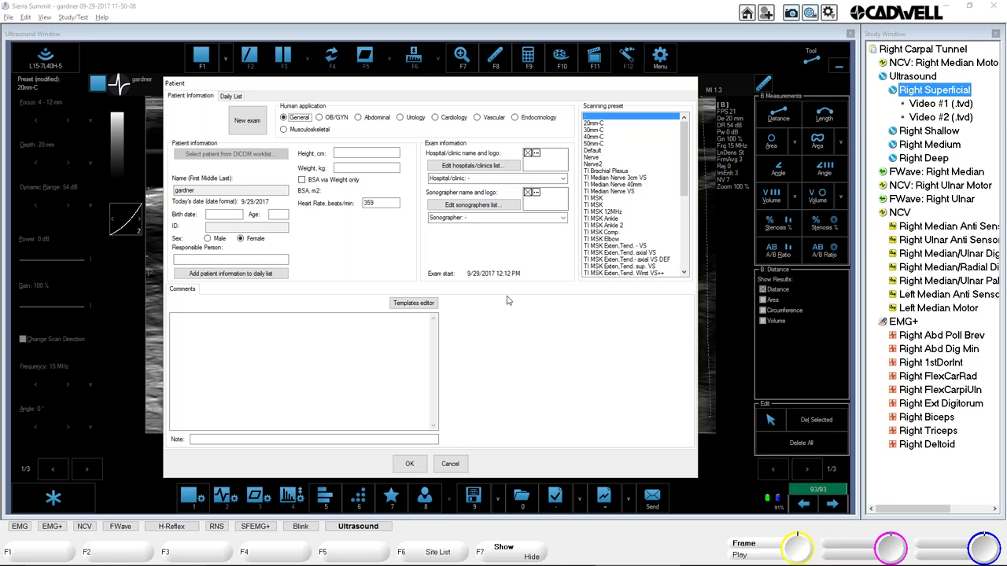
click(450, 463)
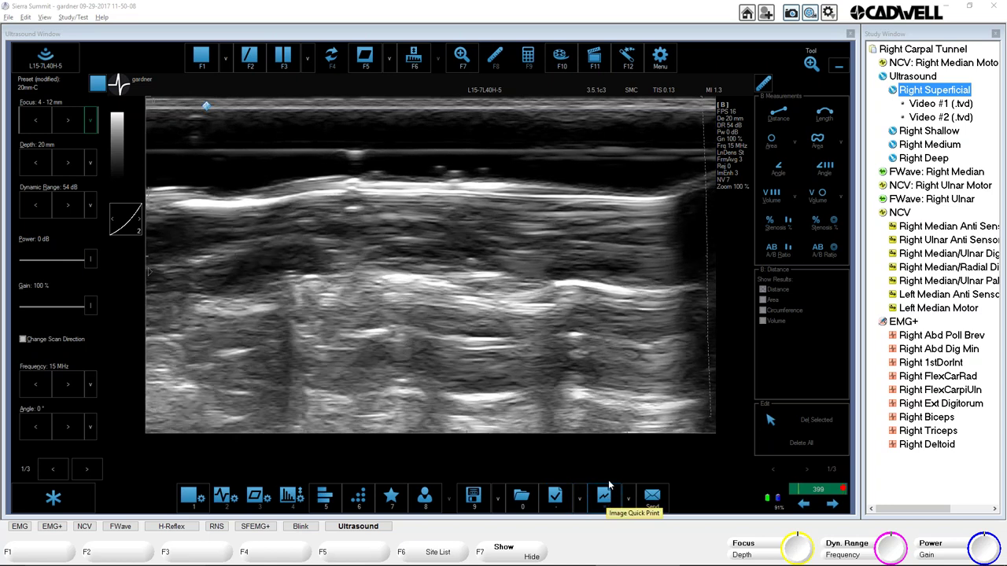
click(628, 499)
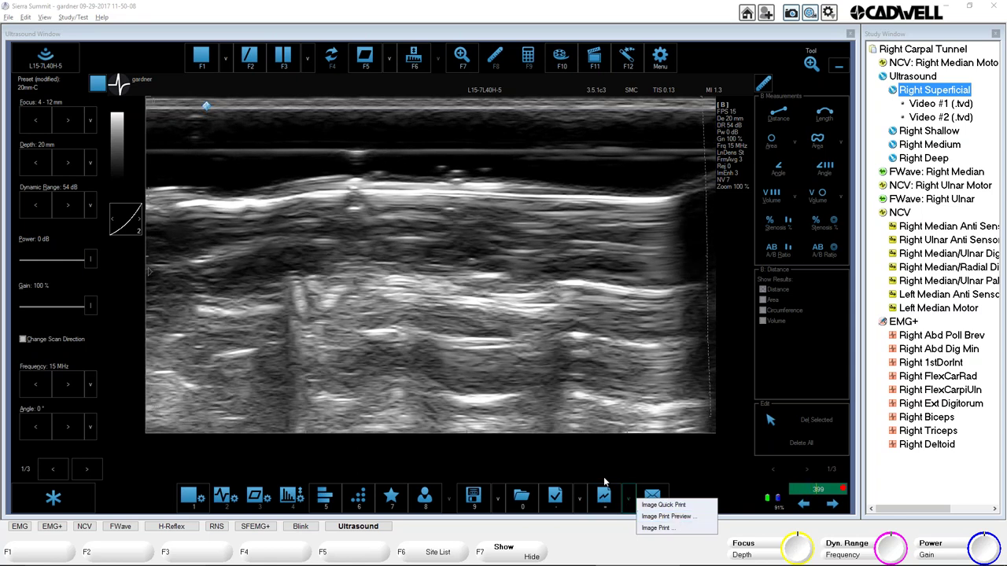
click(613, 508)
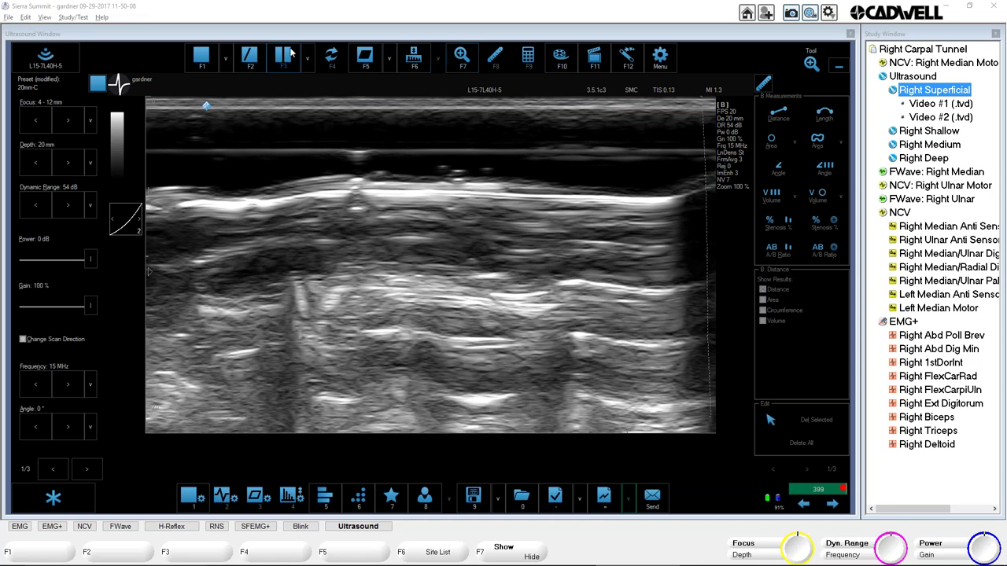
Zoom the B image out to about 94% and in to 293%, and restore the default zoom
click(461, 56)
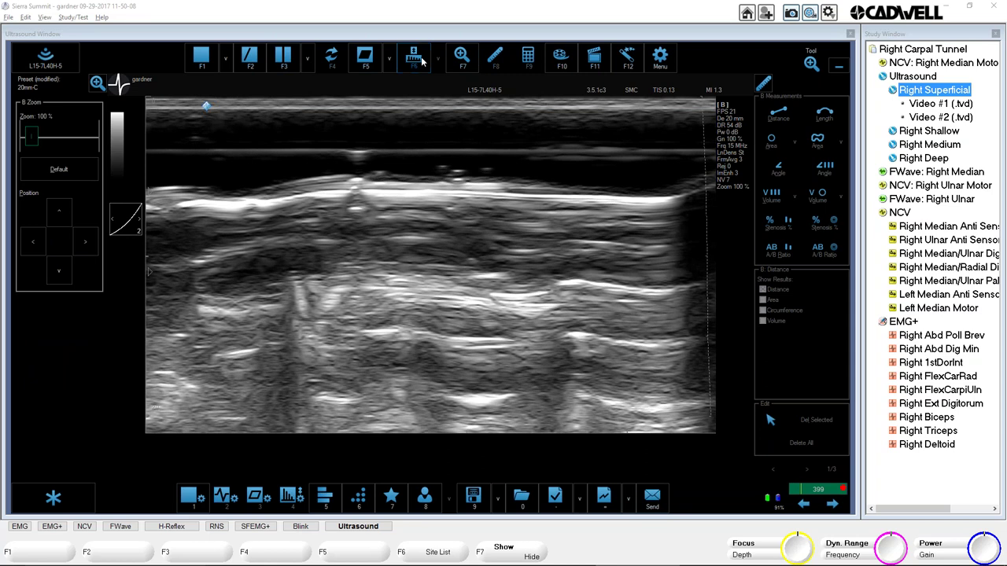
mouse_move(32, 144)
mouse_down()
mouse_move(46, 143)
mouse_move(30, 143)
mouse_up()
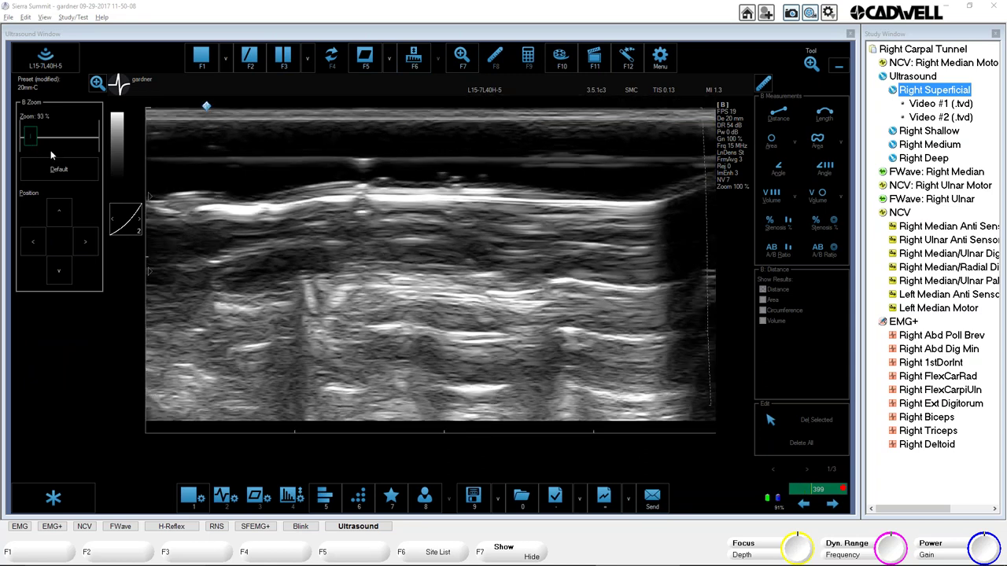
click(58, 272)
click(58, 272)
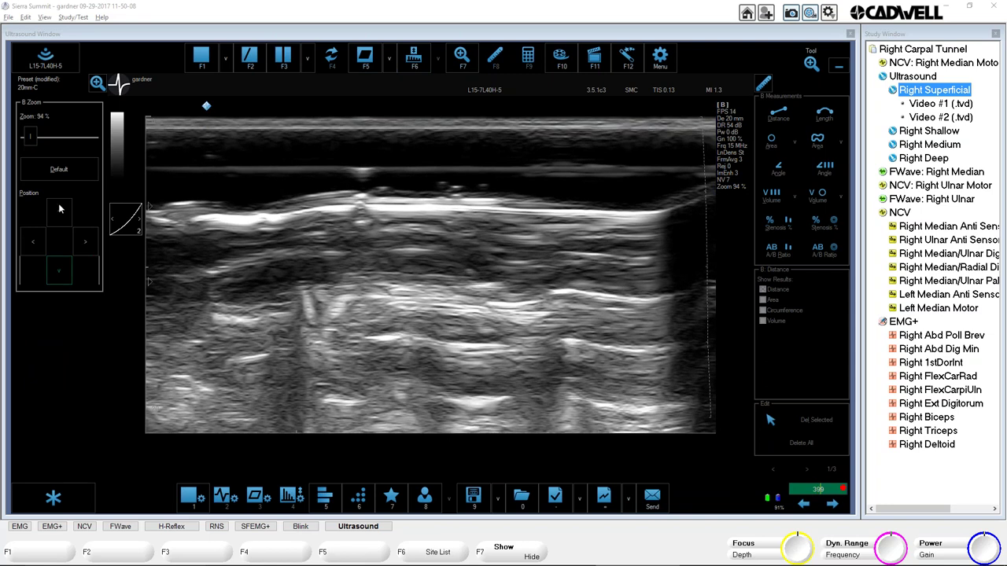
drag(35, 141, 54, 137)
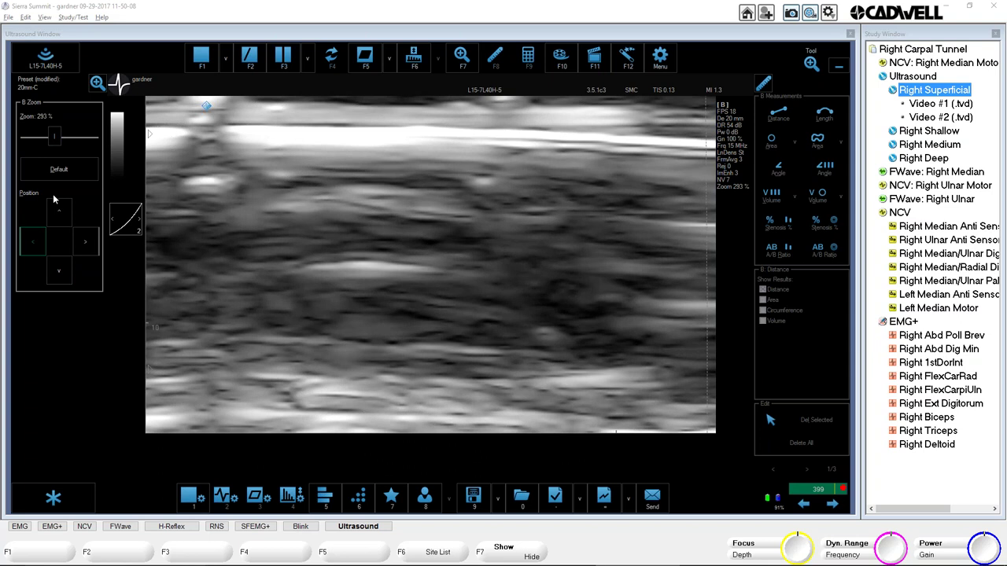
click(60, 175)
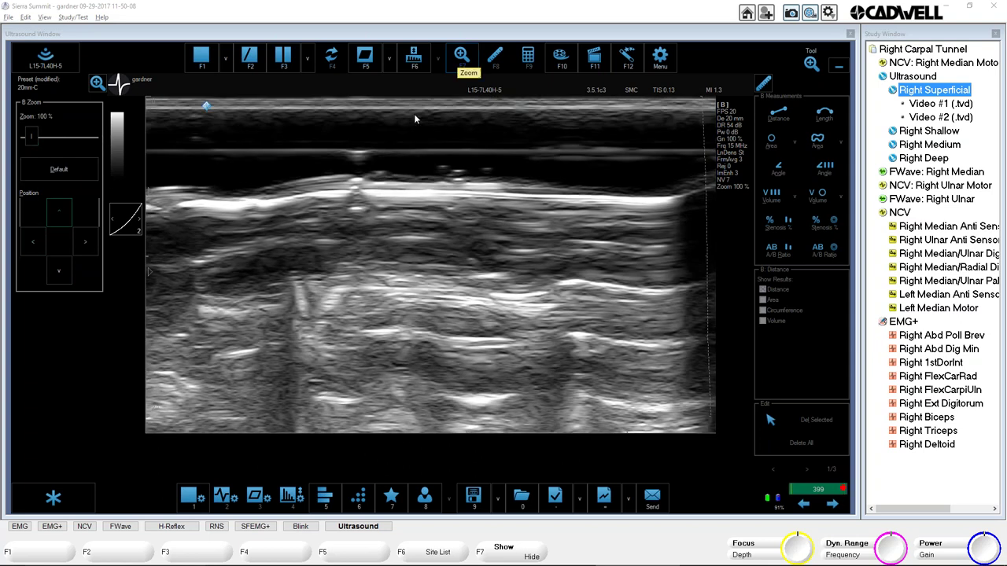
Magnify a boxed region in the middle of the B image twice, to 187% and 184%, restoring the default zoom each time
double_click(435, 246)
drag(303, 197, 602, 376)
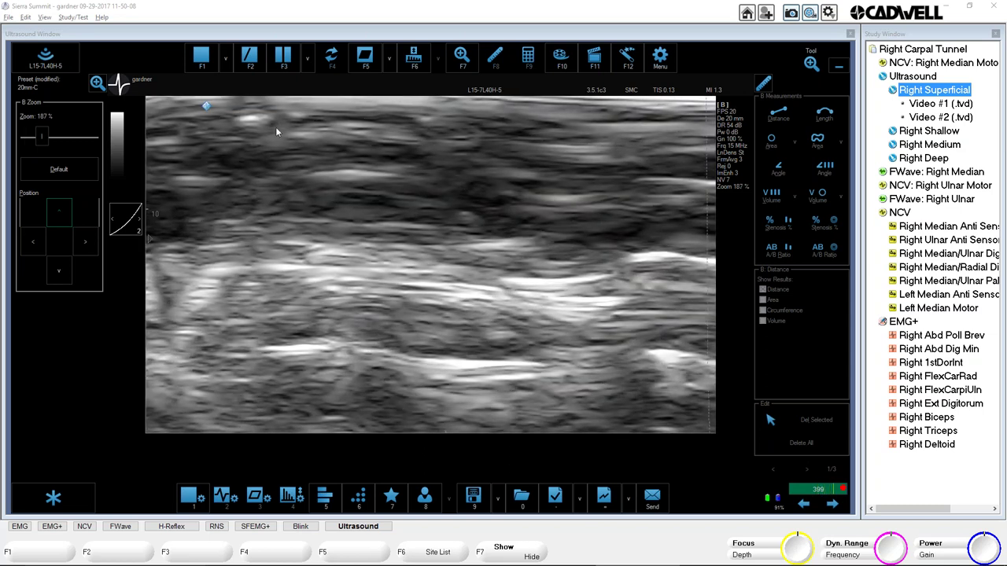
click(48, 175)
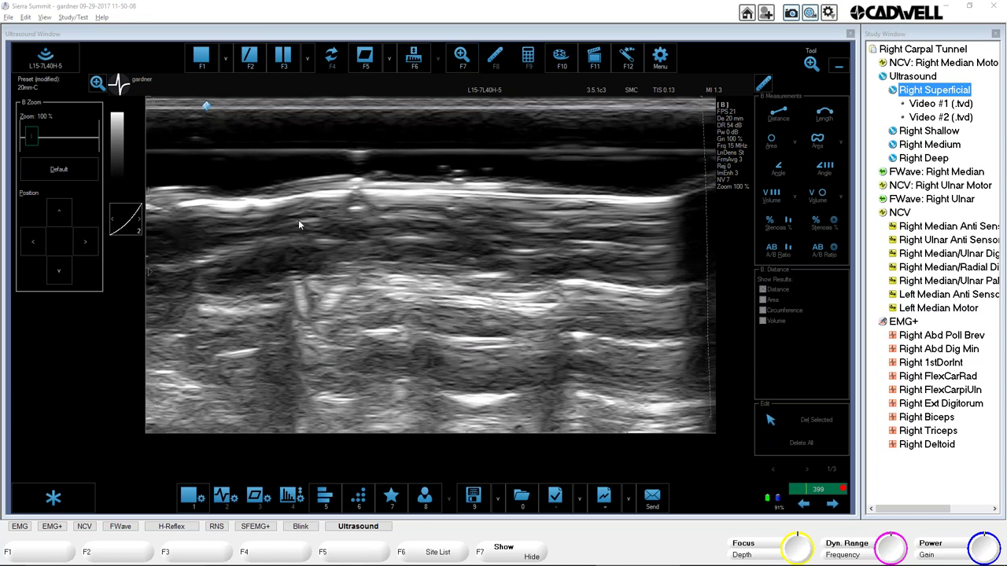
drag(298, 209, 605, 358)
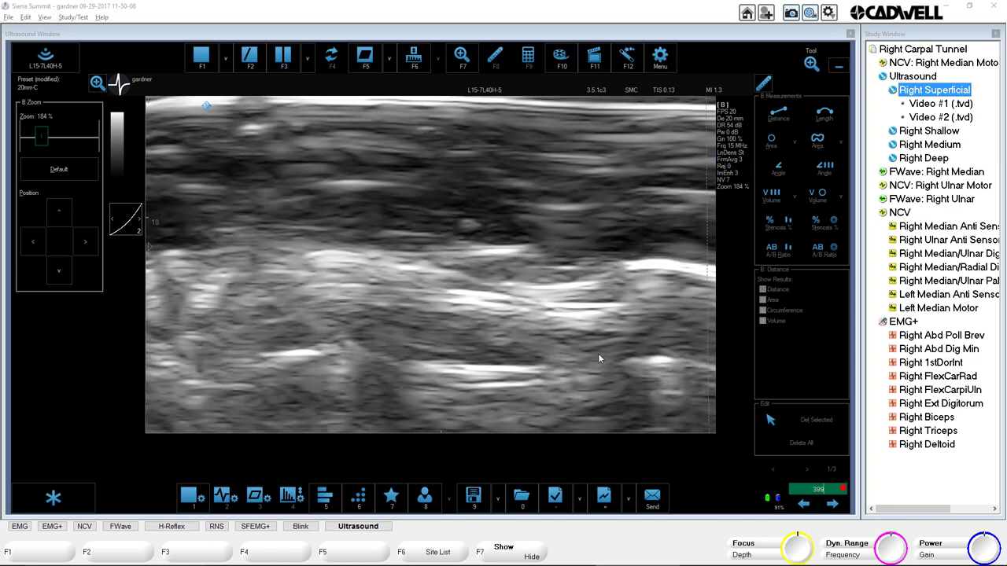
click(59, 169)
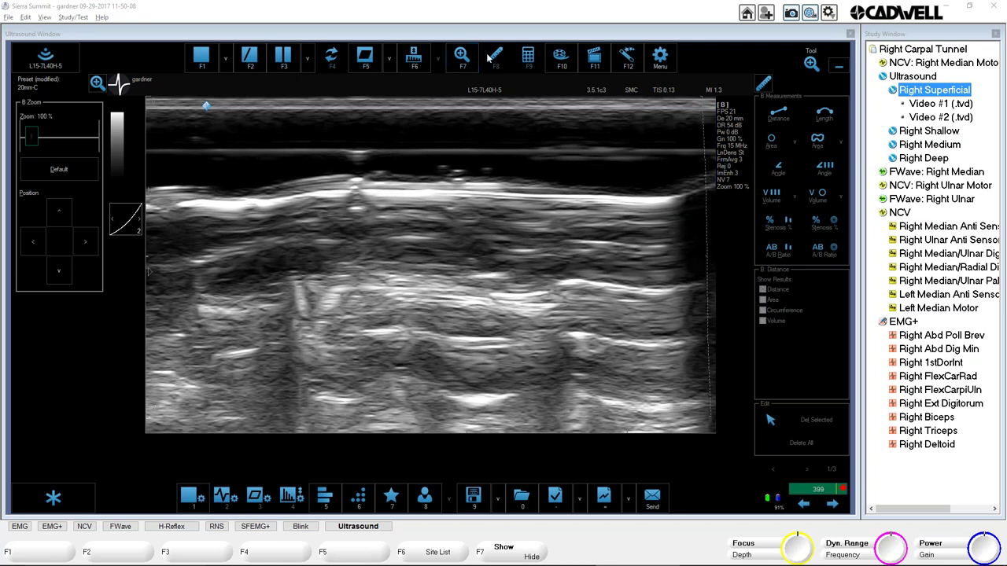
Show the strip of stored image thumbnails, review and remove surplus captures, and hide the strip again
click(209, 61)
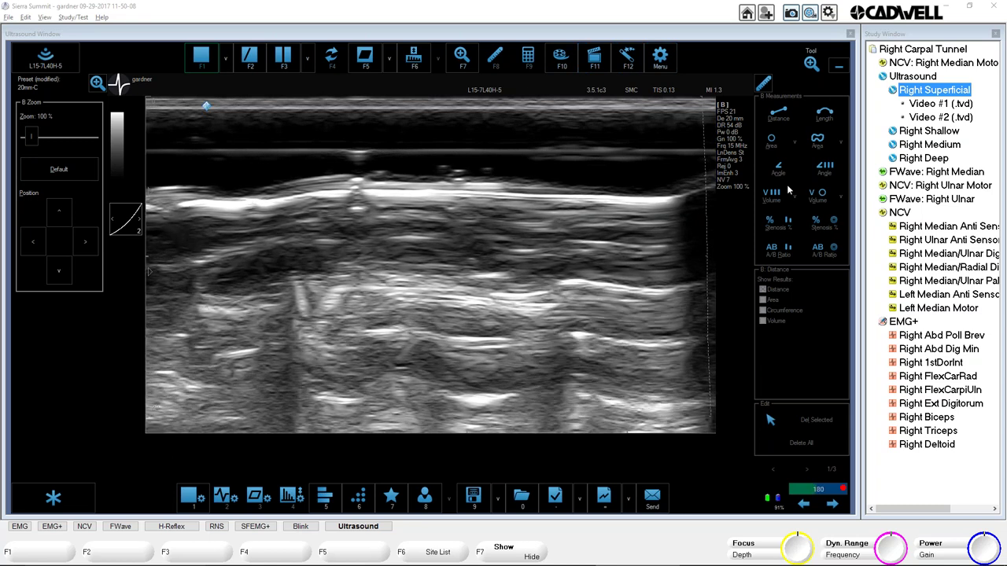
click(564, 60)
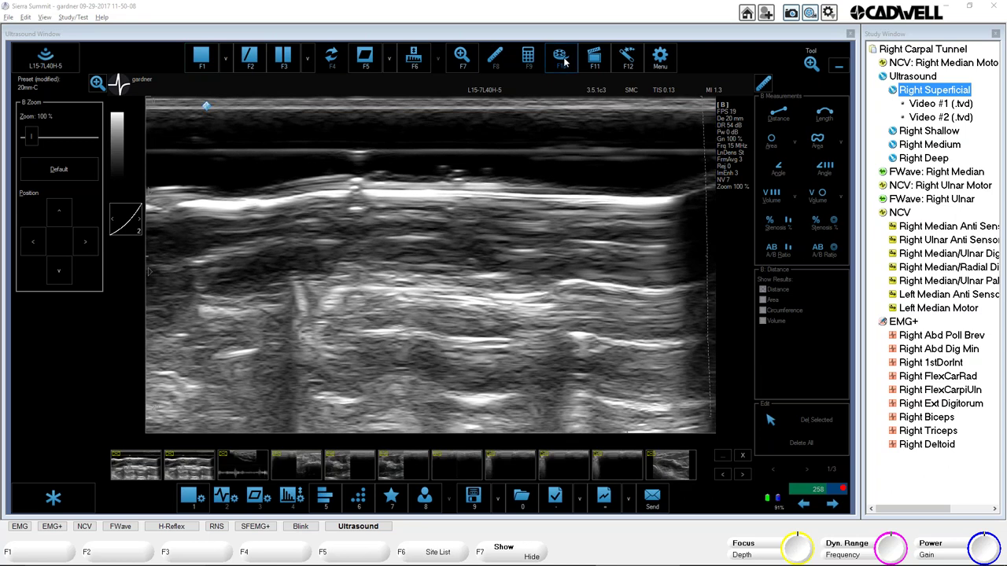
click(564, 60)
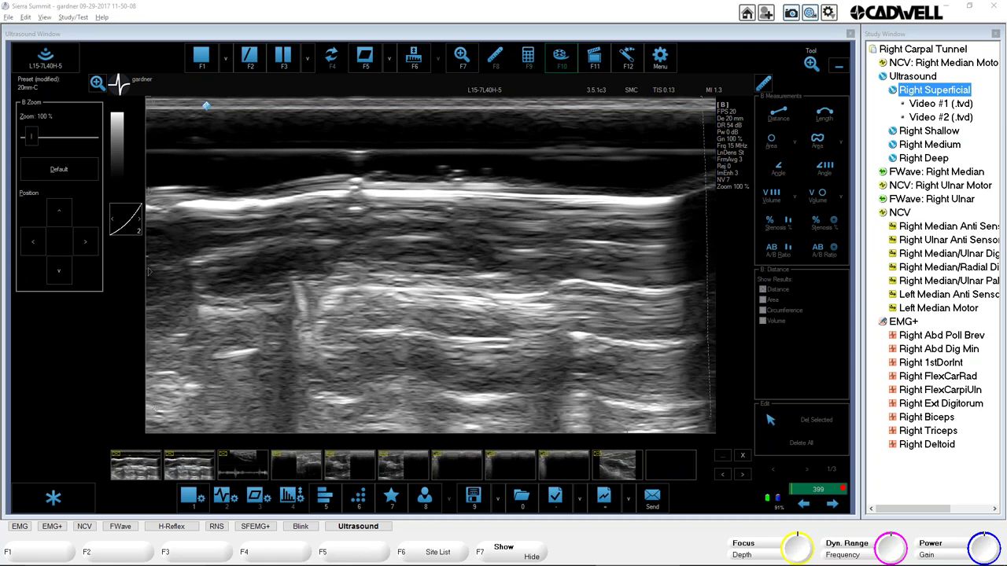
key(F3)
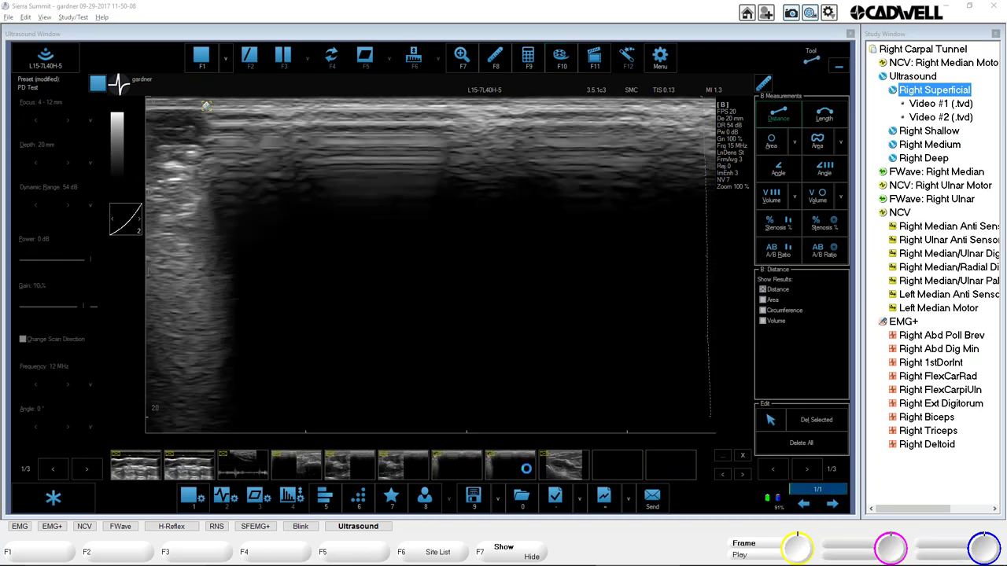
click(516, 475)
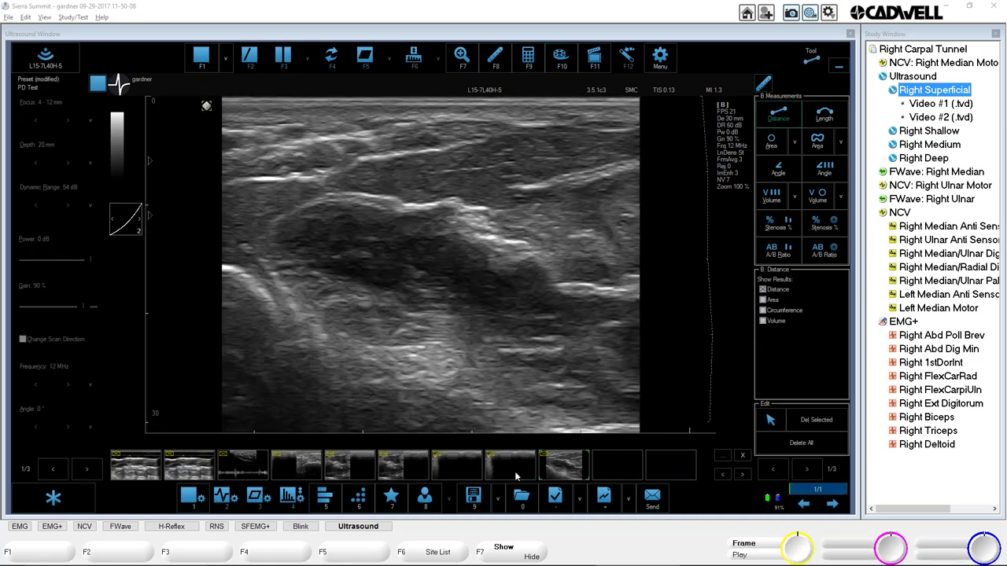
click(471, 472)
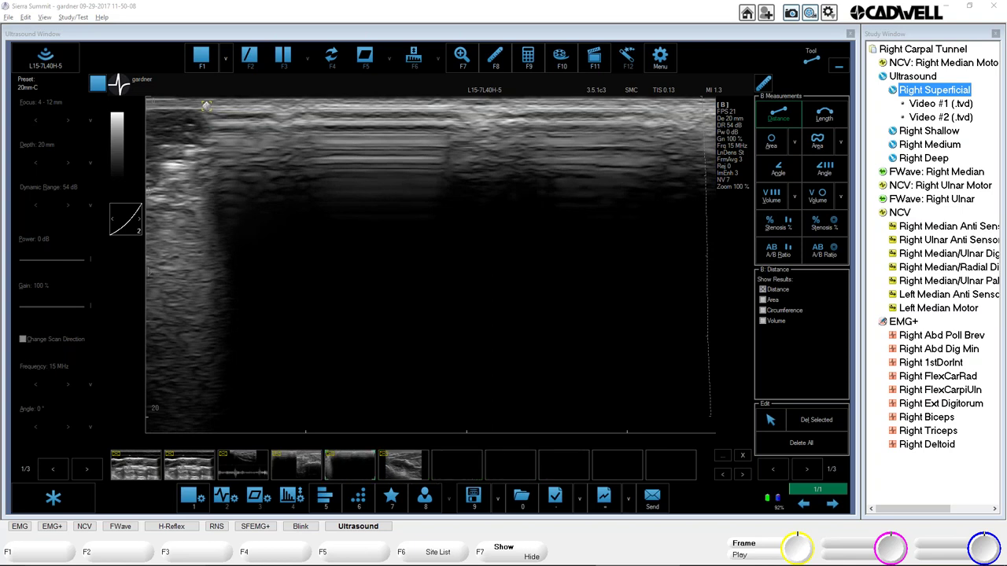
click(237, 476)
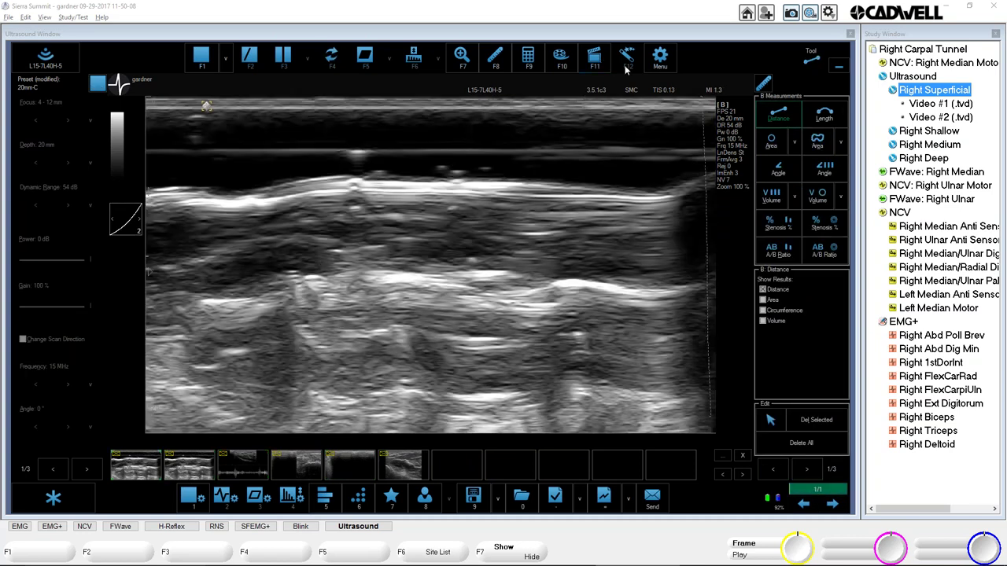
click(562, 57)
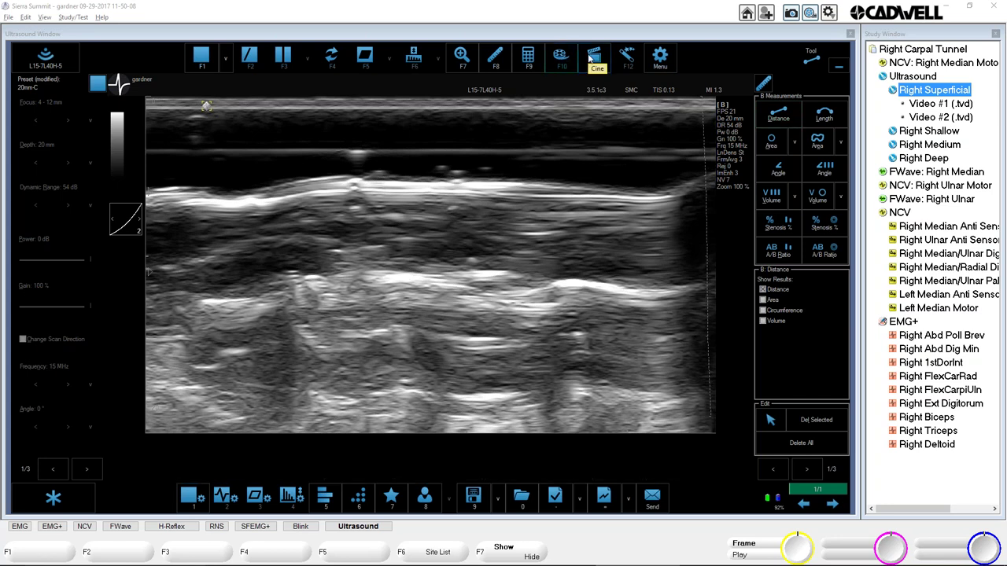
Show the cine controls, and with live B-mode scanning resumed run the automatic image adjustment twice
click(592, 56)
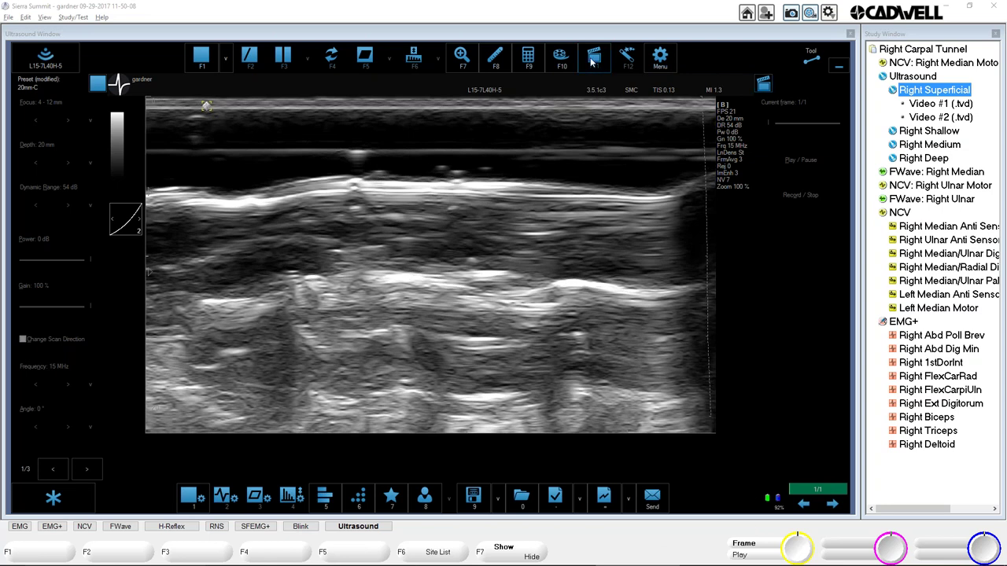
click(209, 66)
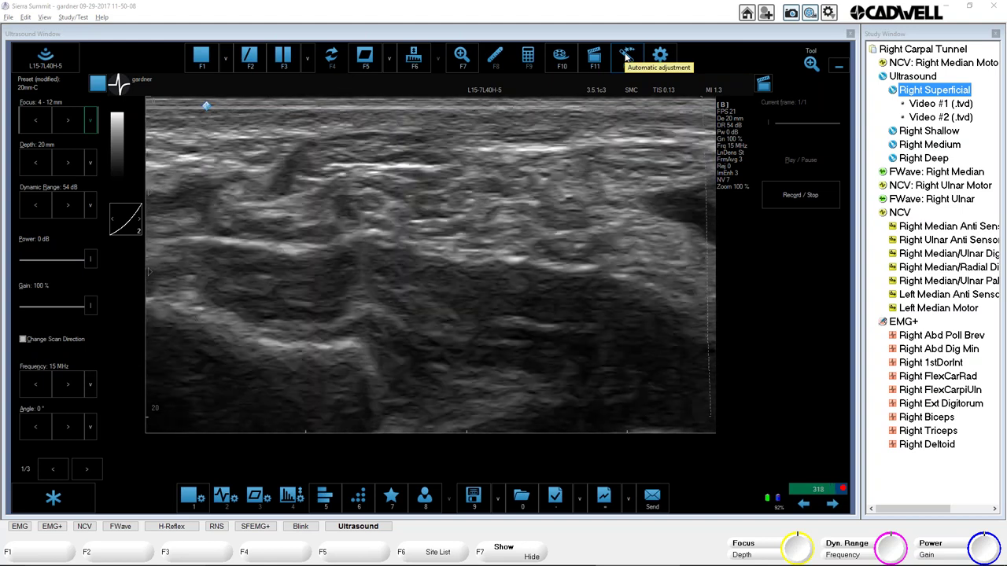
click(627, 55)
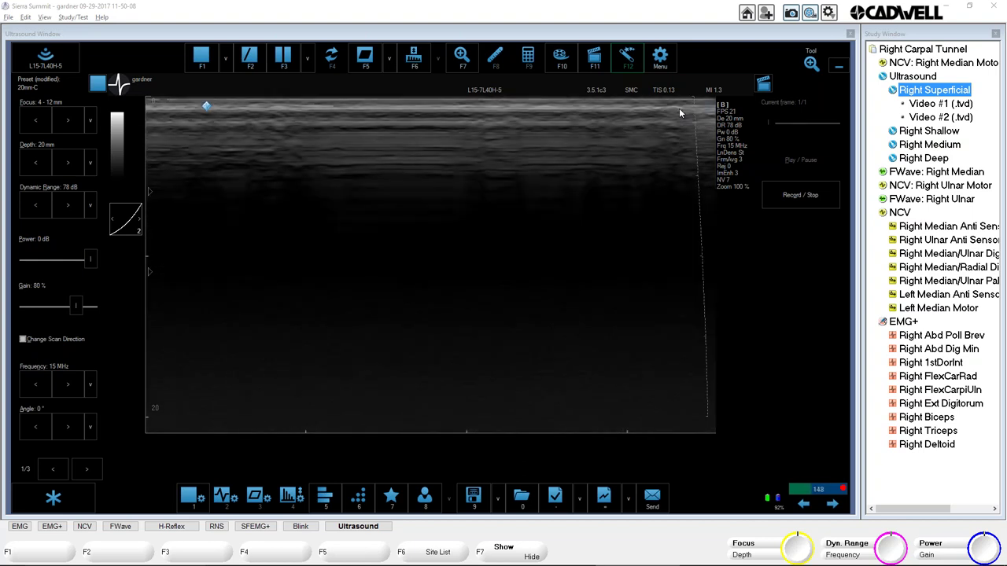
click(625, 60)
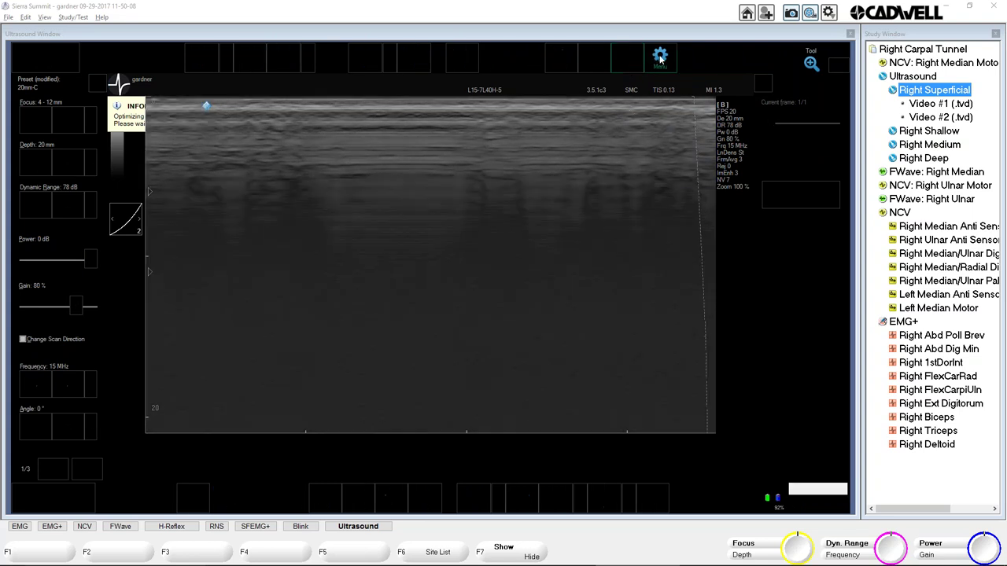
Launch Paint from the ultrasound program's external applications and close it again
click(660, 58)
click(665, 65)
click(665, 65)
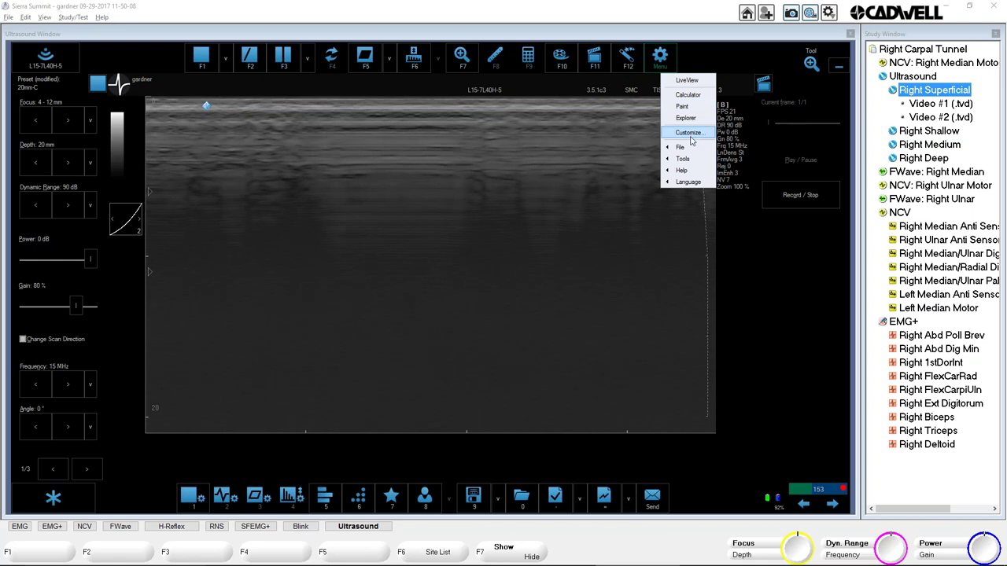
click(687, 109)
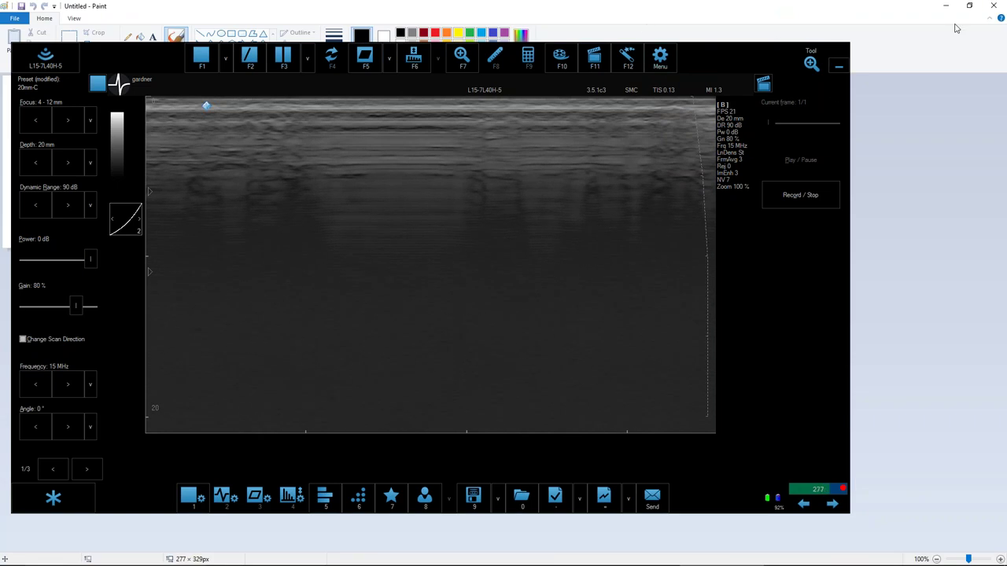
click(994, 6)
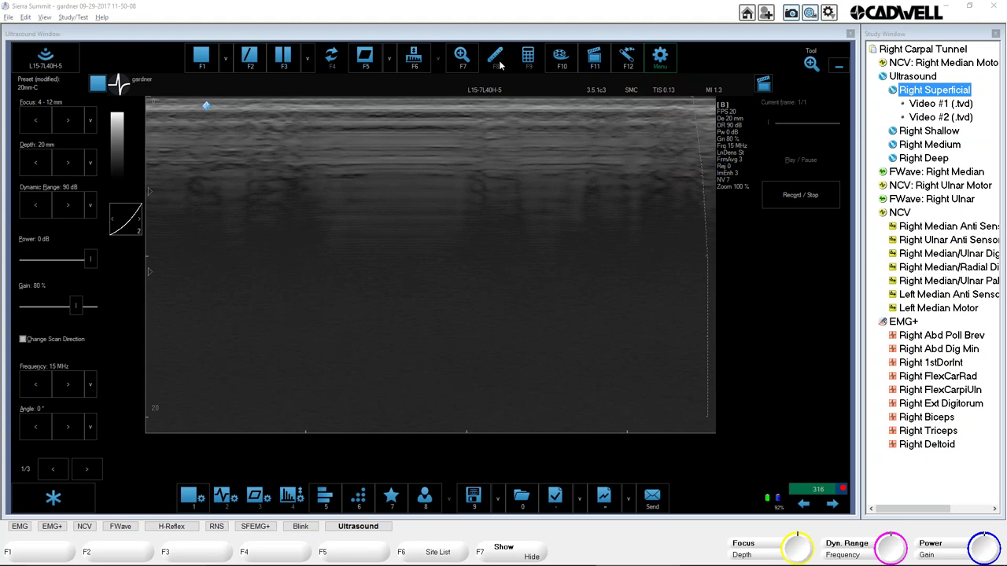
View the External Applications list in the customization options and close it without changes
click(668, 60)
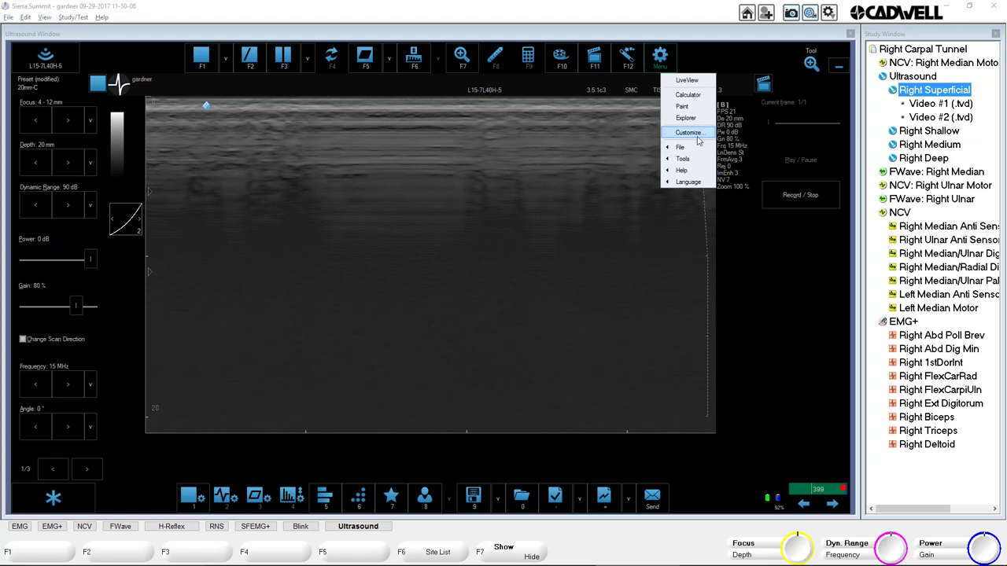
click(692, 133)
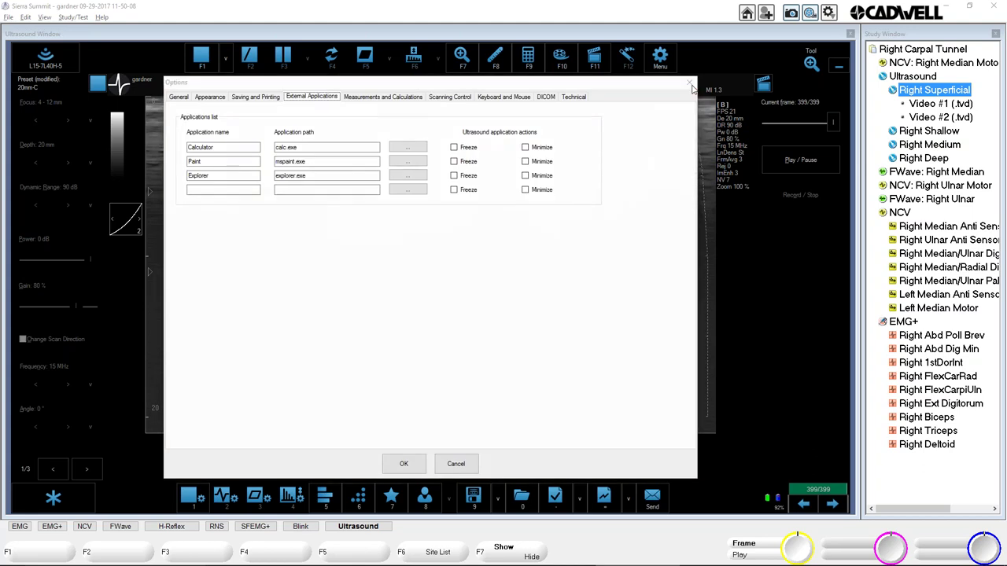
click(691, 84)
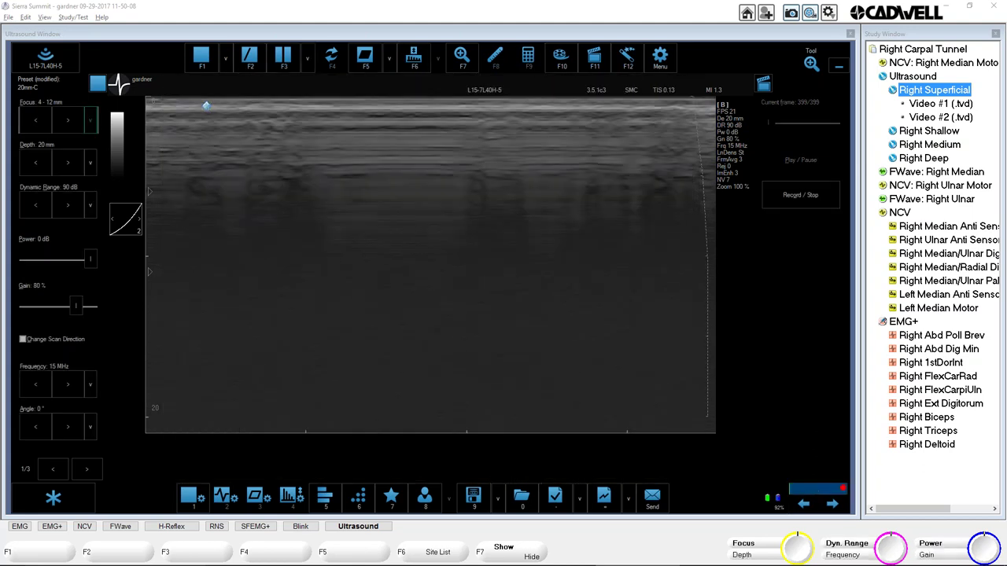
Save the current B-mode image to the study with Image Quick Save
click(499, 505)
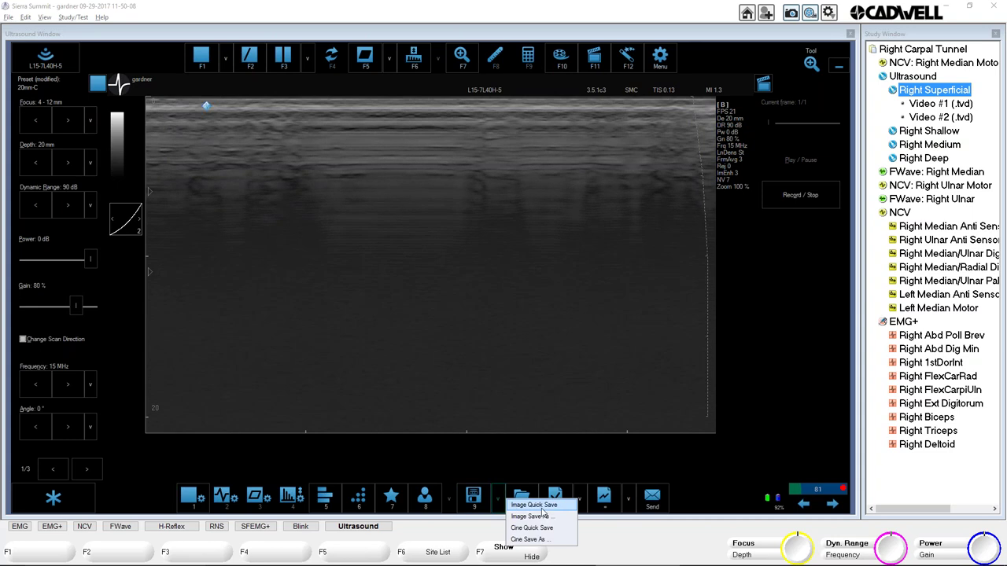
click(543, 513)
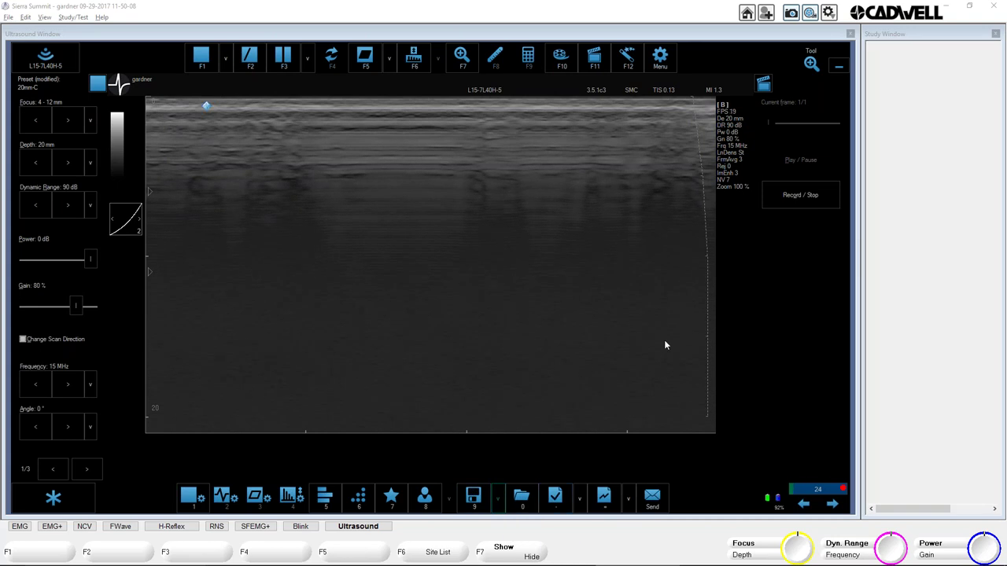
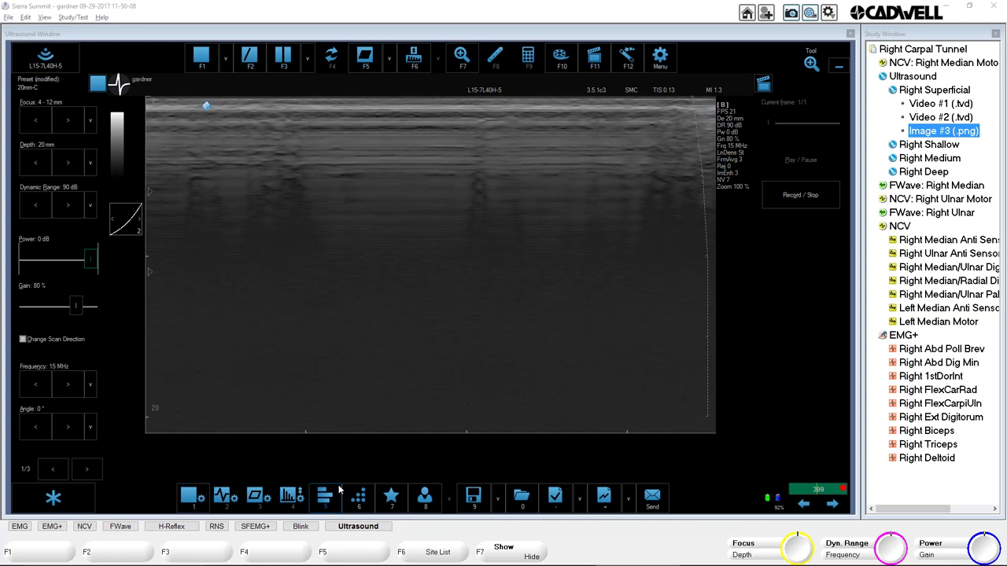
View the available presets and the depth-gain (TGC) sliders, returning to the B-mode imaging controls after each
click(390, 496)
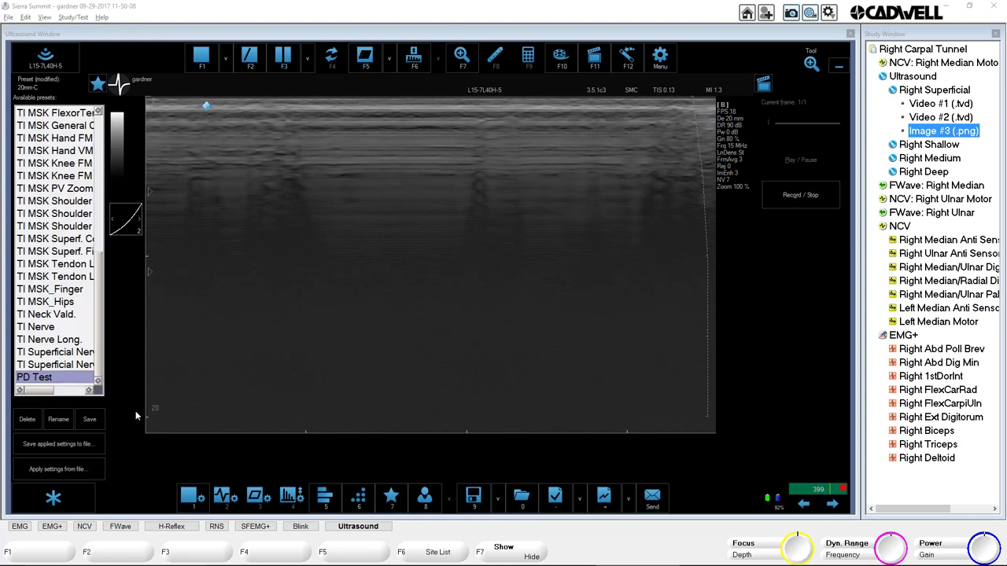
click(191, 497)
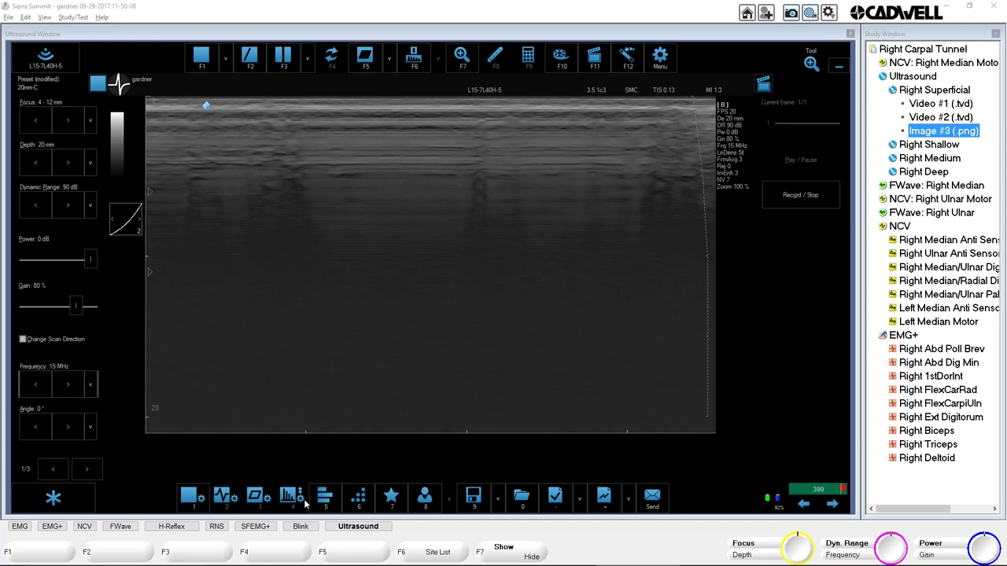
click(334, 502)
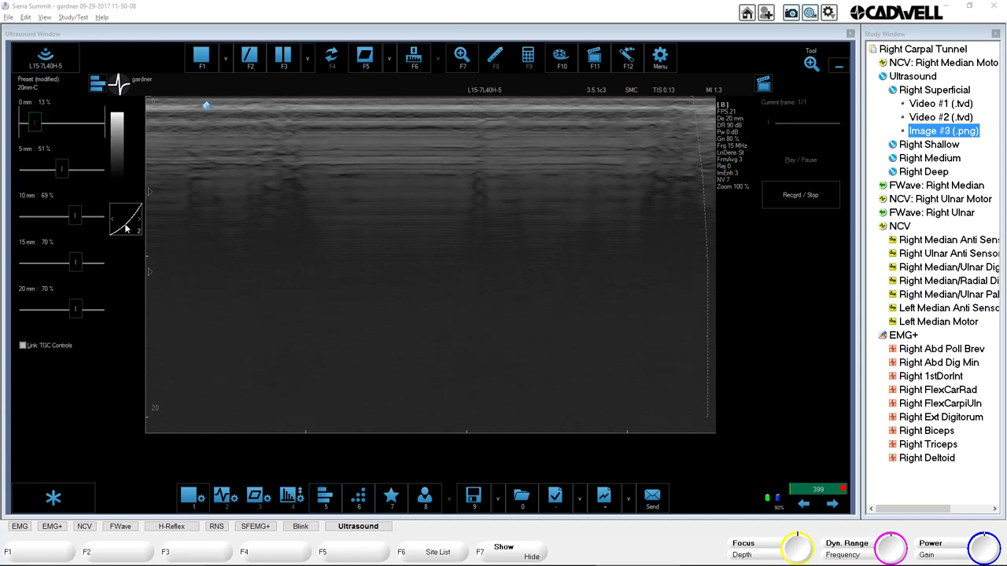
key(Down)
click(189, 496)
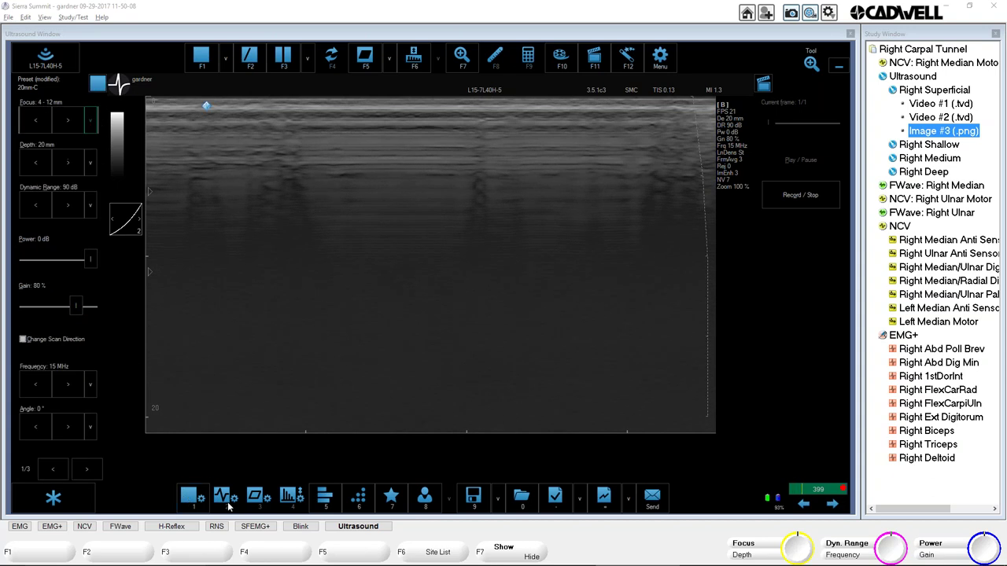
key(Down)
key(Down)
key(Down)
Open the Right Median Anti Sensory test, launch QuickReport, and open the TabData w/Traces template for editing
double_click(944, 240)
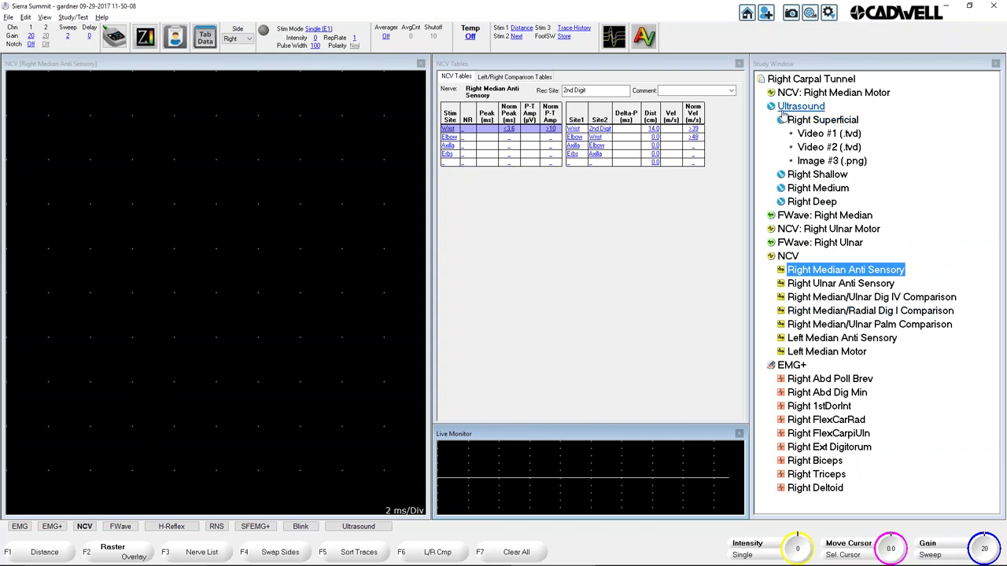
click(9, 17)
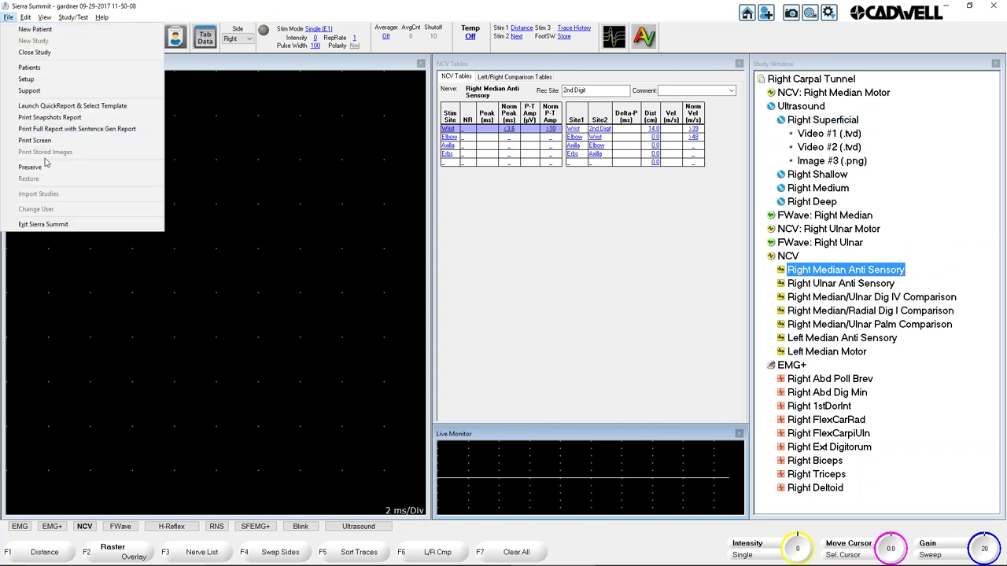
click(124, 107)
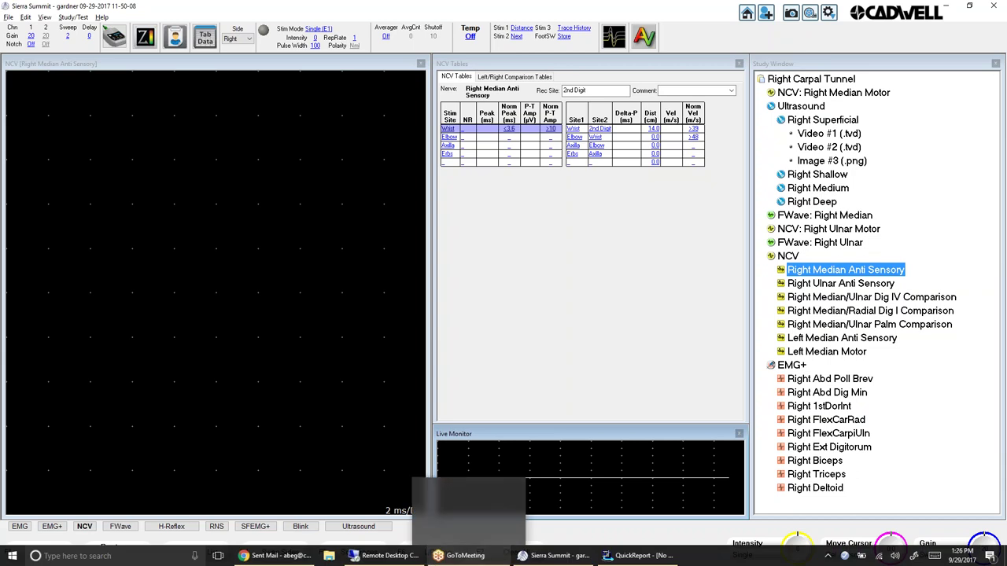
click(626, 560)
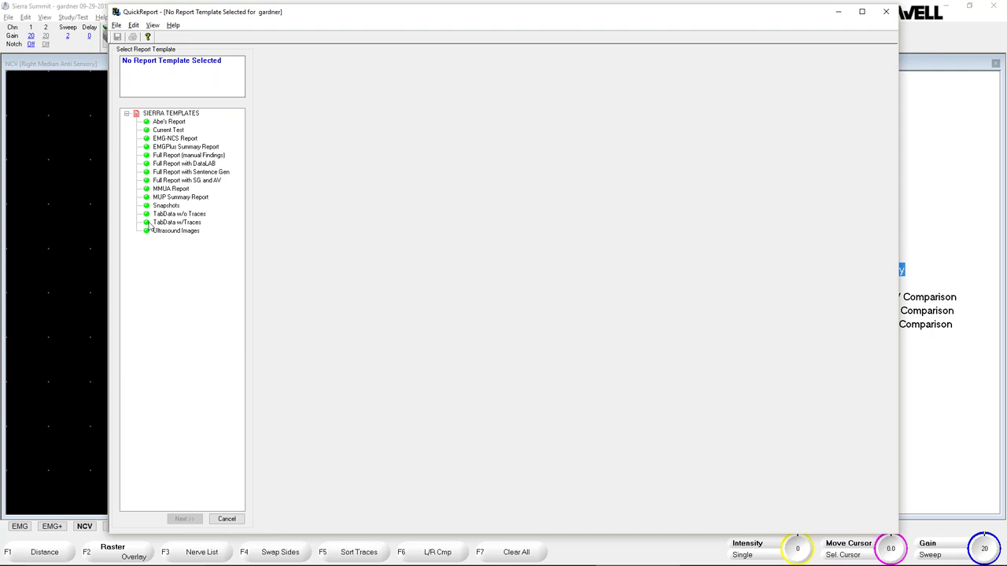
right_click(176, 223)
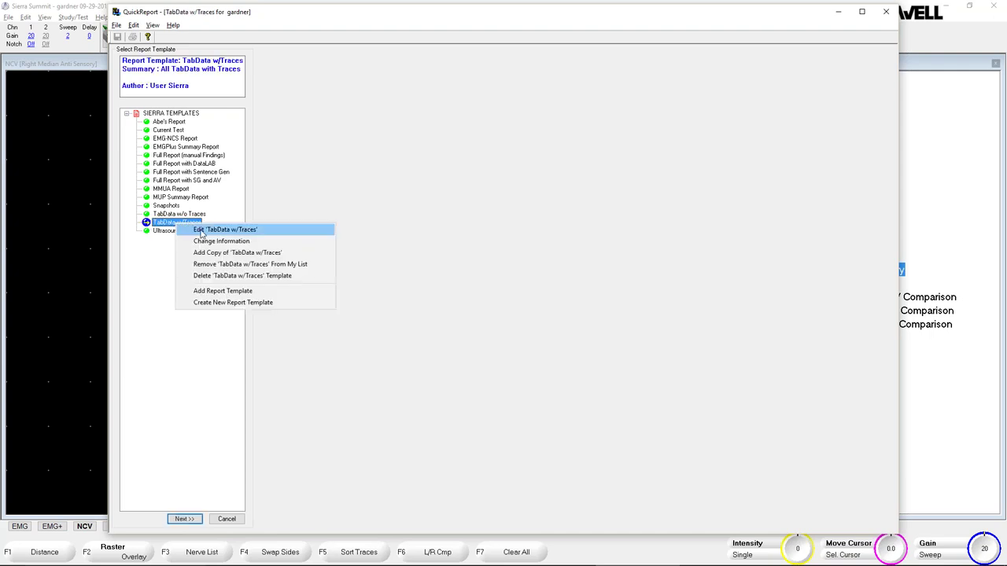
click(202, 230)
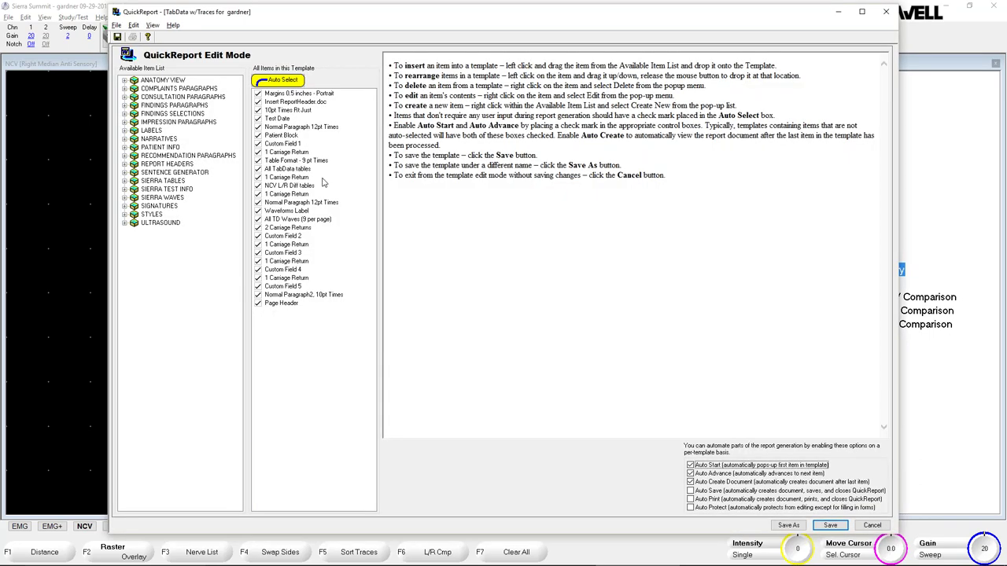
Expand the ULTRASOUND items and view the Ultrasound Images Label paragraph's content without changing it
click(125, 224)
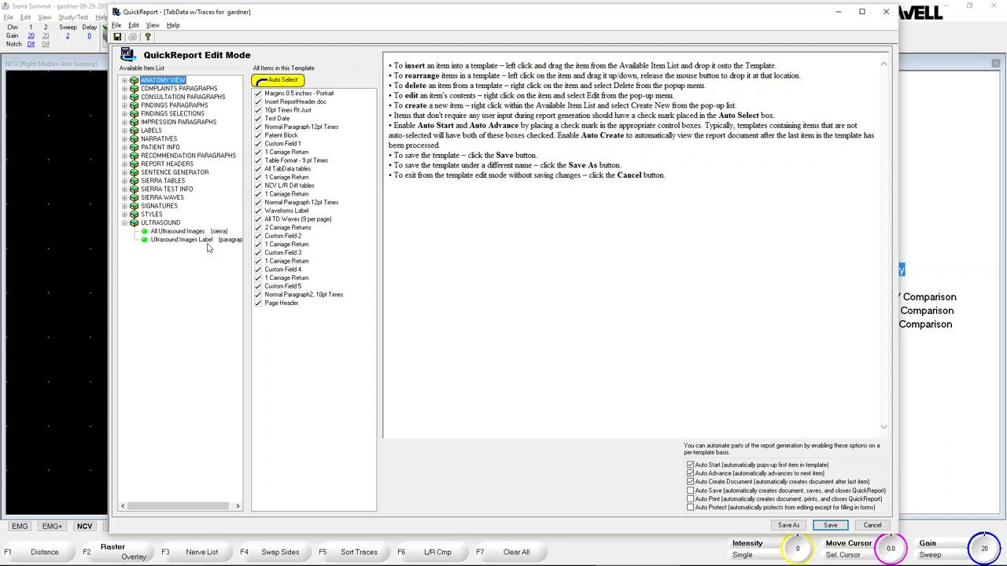
right_click(217, 244)
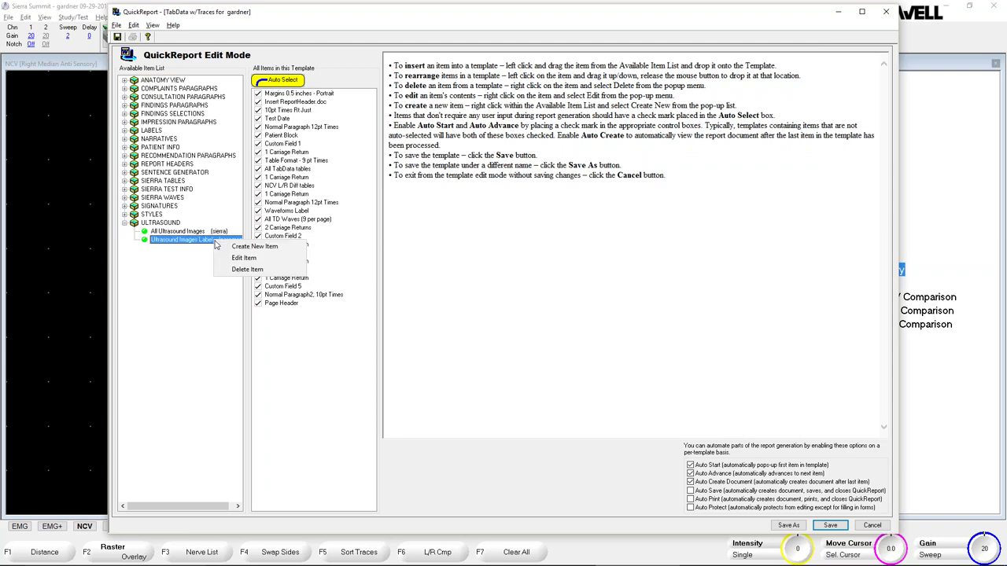
click(240, 260)
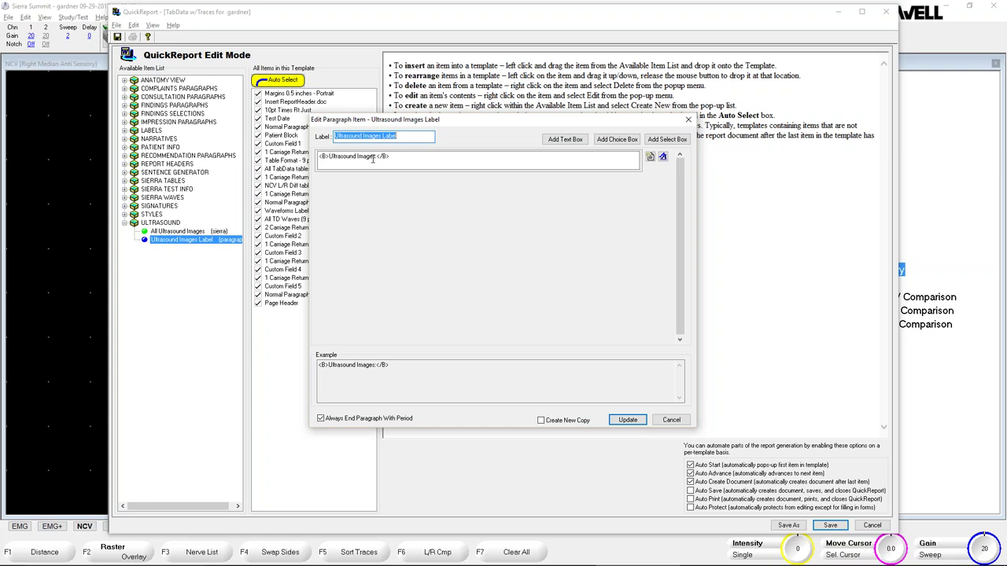
click(679, 424)
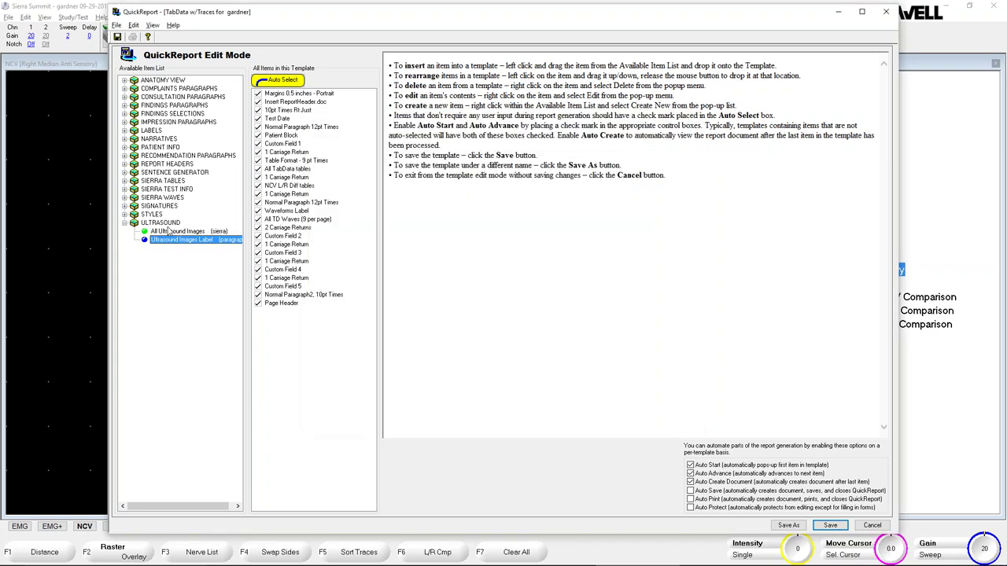
Edit the available All Ultrasound Images item and accept Medium (default) as its graphics size
click(177, 231)
right_click(181, 232)
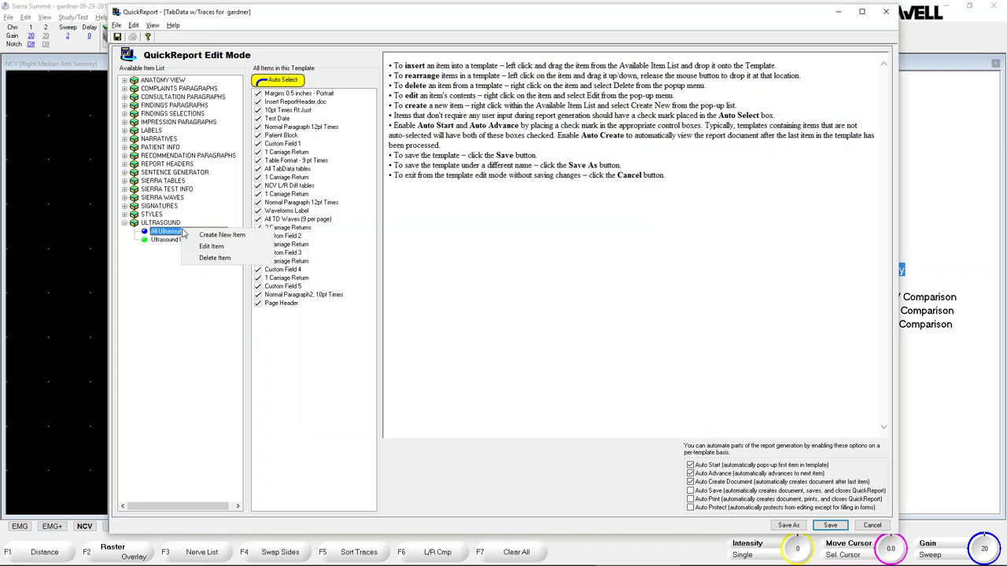
click(211, 246)
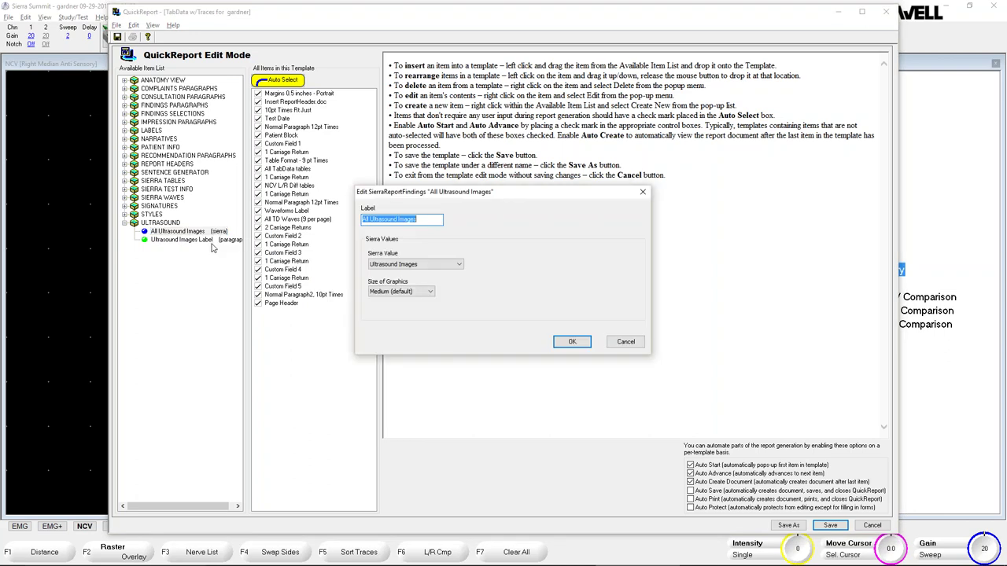
click(430, 293)
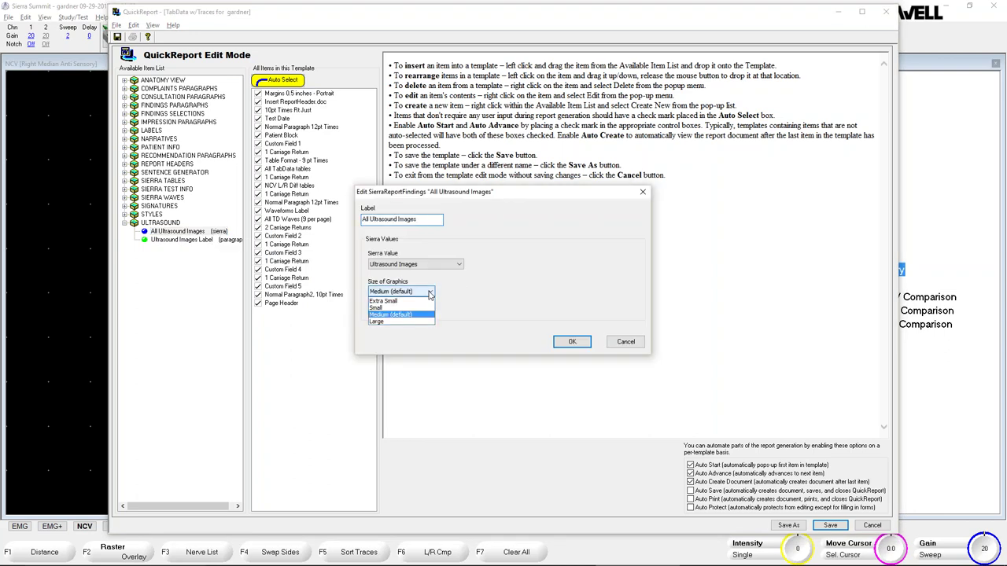
click(388, 317)
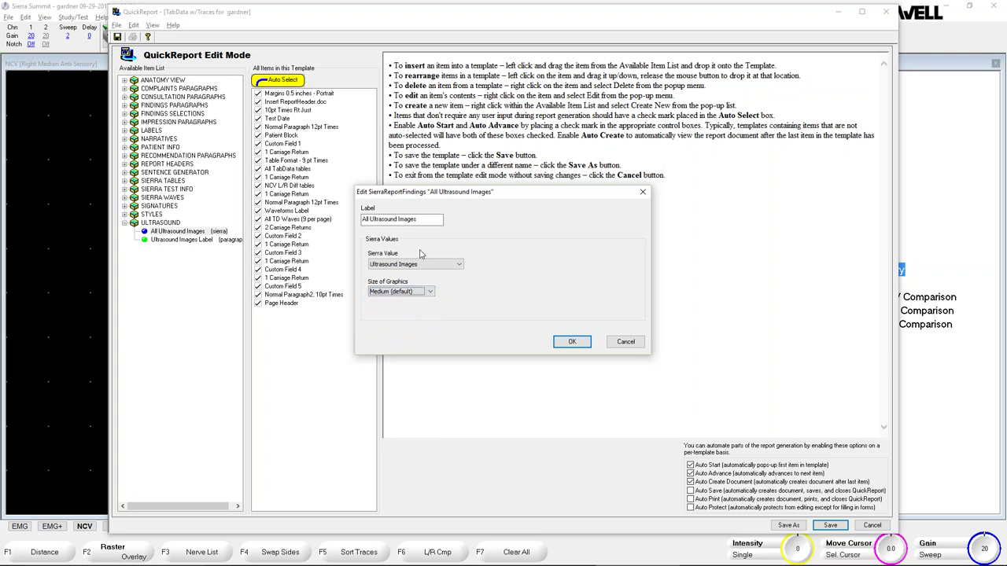
click(572, 342)
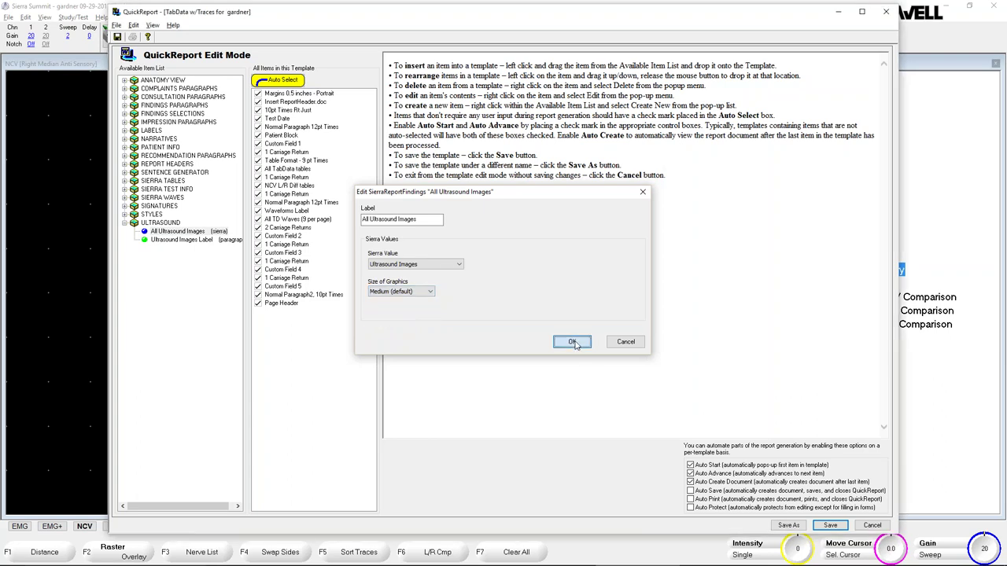
Insert All Ultrasound Images and Ultrasound Images Label above the Waveforms Label, with the ultrasound label first, and save the template
drag(185, 233, 274, 207)
click(182, 240)
drag(182, 246, 260, 214)
click(261, 213)
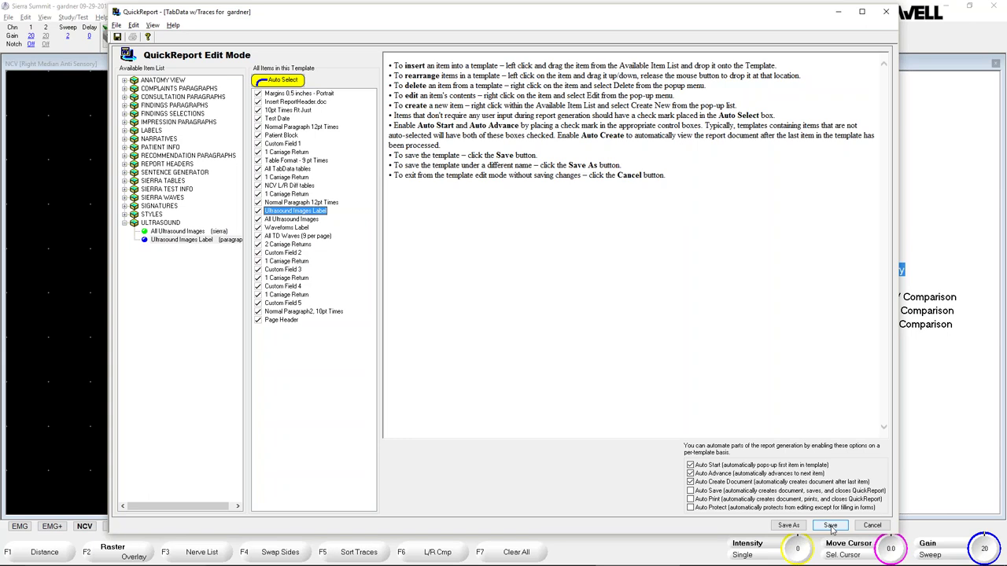
click(831, 527)
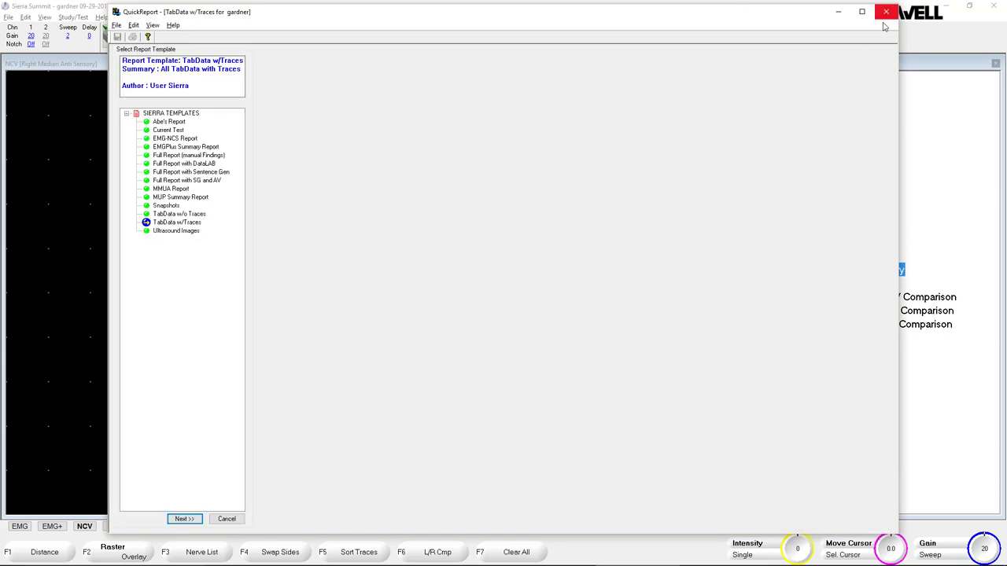
Generate a report from the TabData w/Traces template and review its Ultrasound Images section
double_click(167, 225)
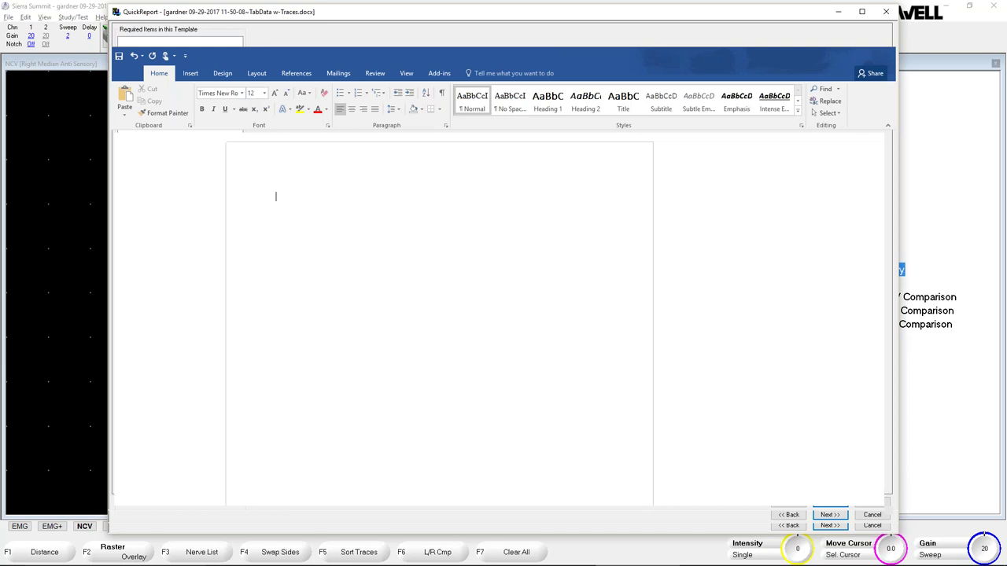
scroll(493, 378, down, 2)
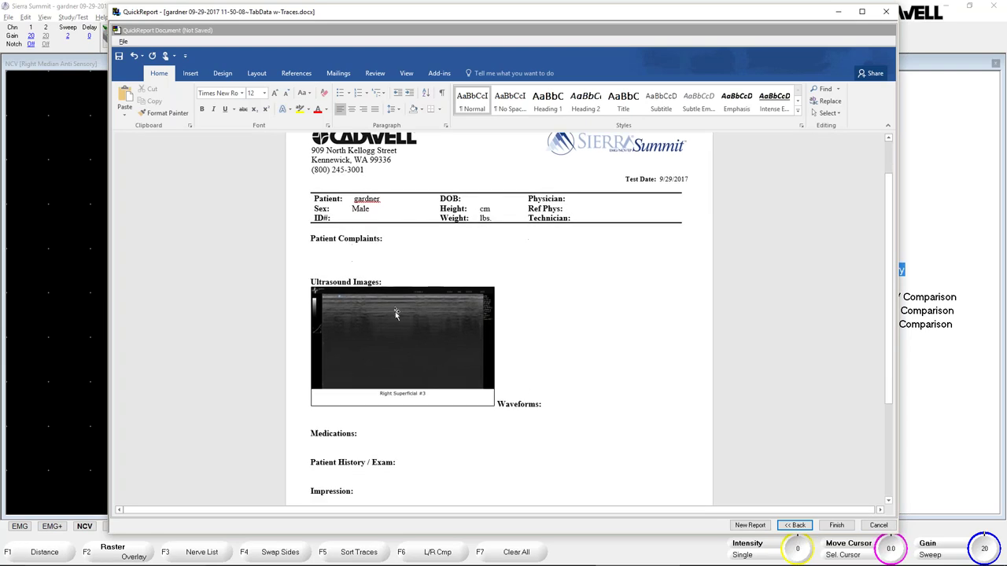
scroll(566, 313, down, 6)
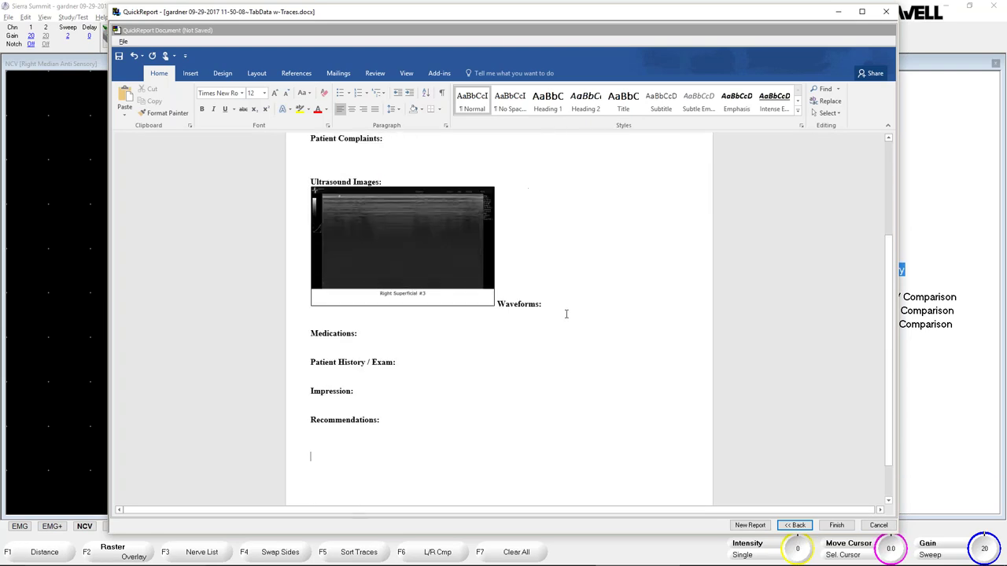
scroll(566, 314, up, 6)
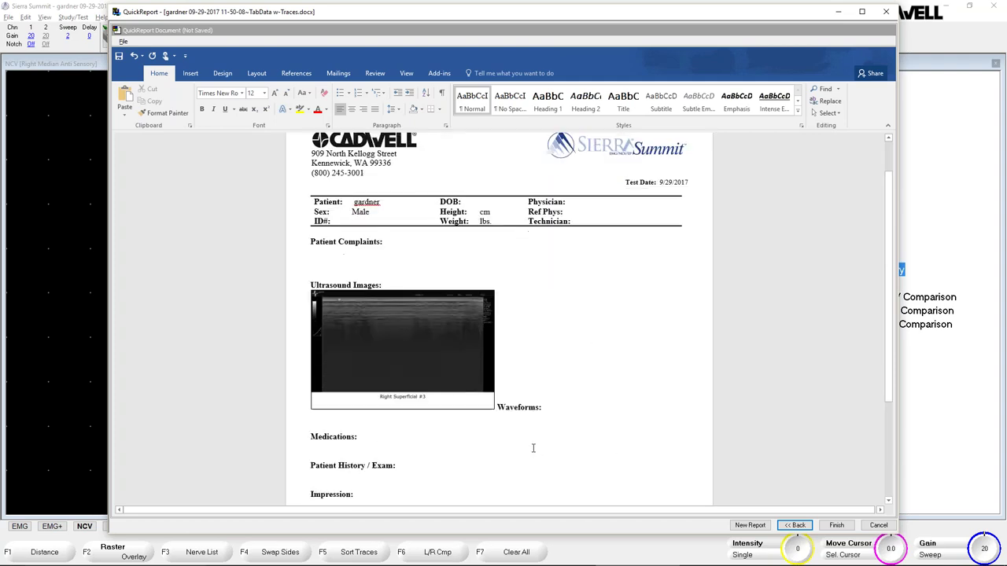
scroll(533, 445, down, 2)
Leave the generated document for a new report and reopen the TabData w/Traces template for editing
click(751, 527)
click(521, 302)
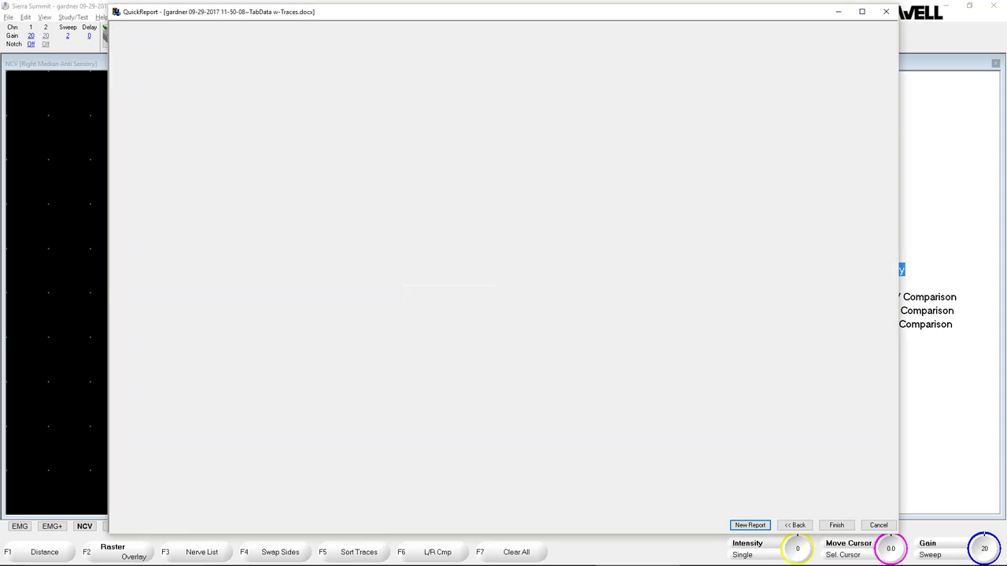
right_click(193, 223)
click(213, 231)
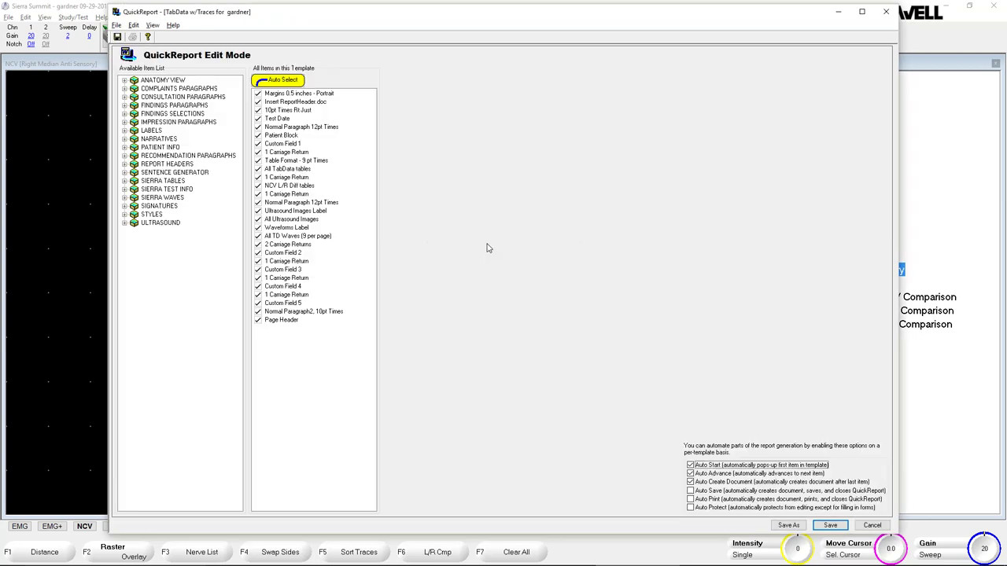
Set the graphics size of the template's All Ultrasound Images item to Large and save the template
click(289, 220)
right_click(288, 220)
click(311, 271)
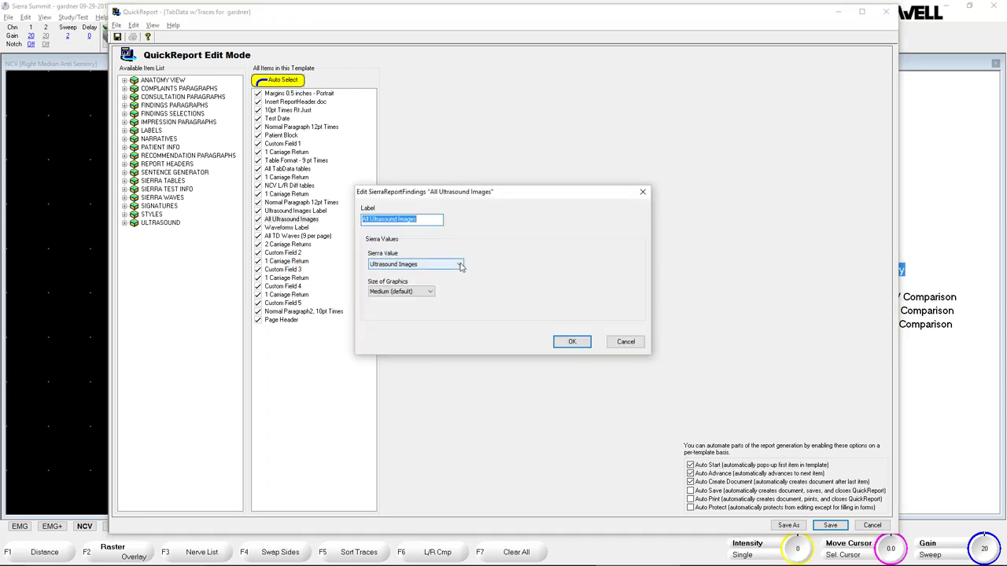
click(459, 265)
click(460, 266)
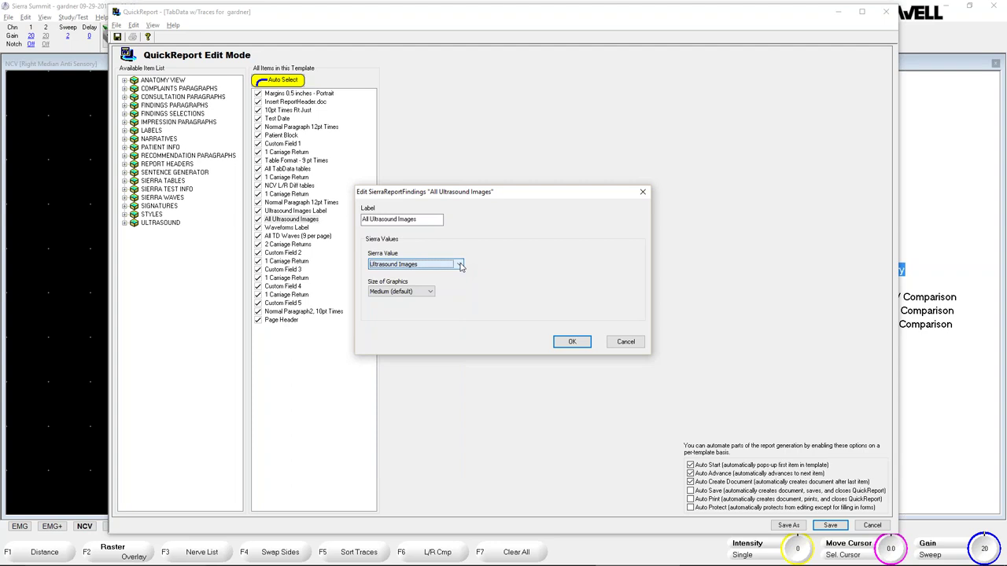
click(431, 292)
click(416, 323)
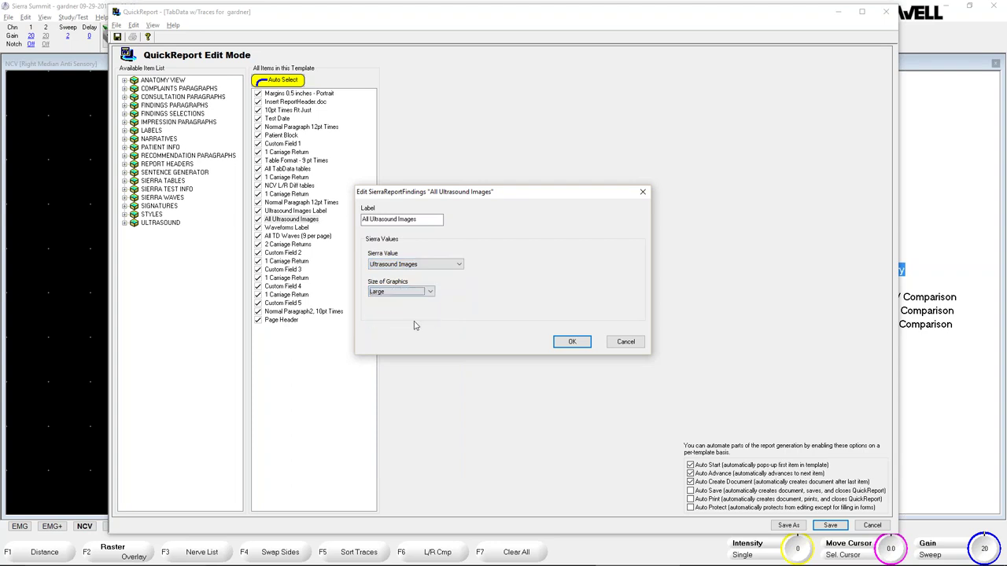
click(565, 344)
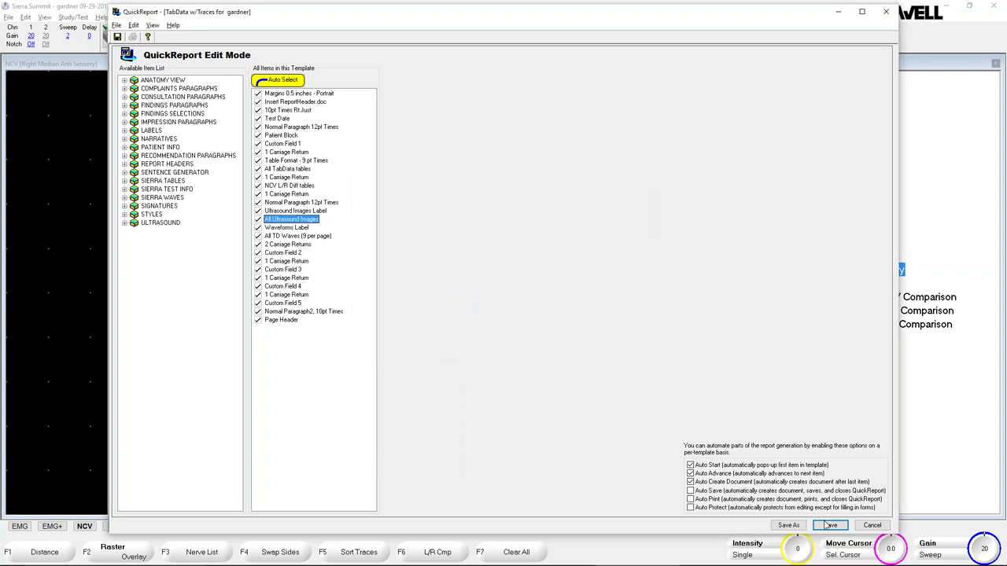
click(827, 526)
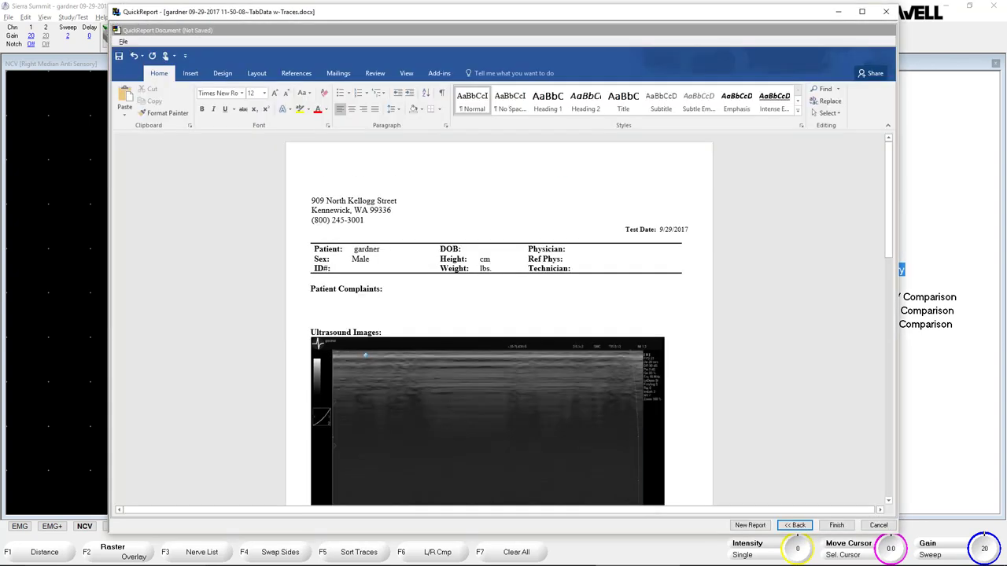
Examine the ultrasound image and the sections following it in the regenerated report
scroll(523, 398, down, 3)
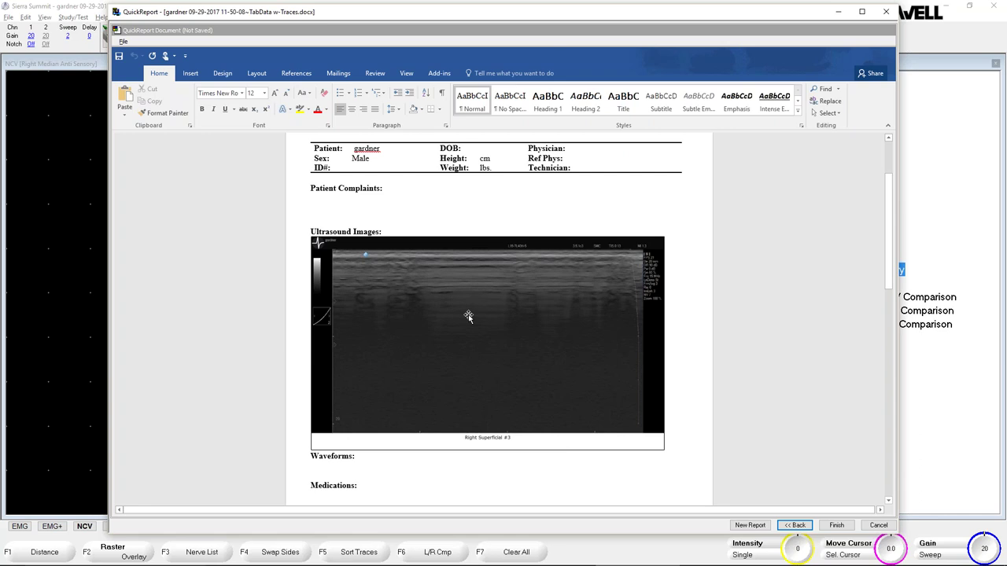
scroll(395, 348, down, 7)
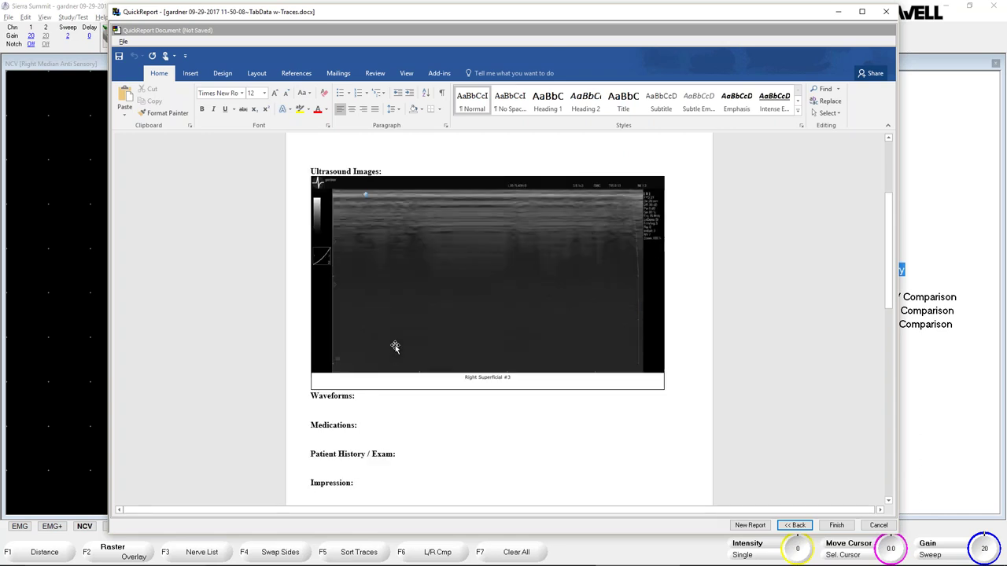
Review the regenerated report from its header to the Impression section and close it without saving the document
scroll(396, 341, up, 6)
scroll(394, 341, up, 4)
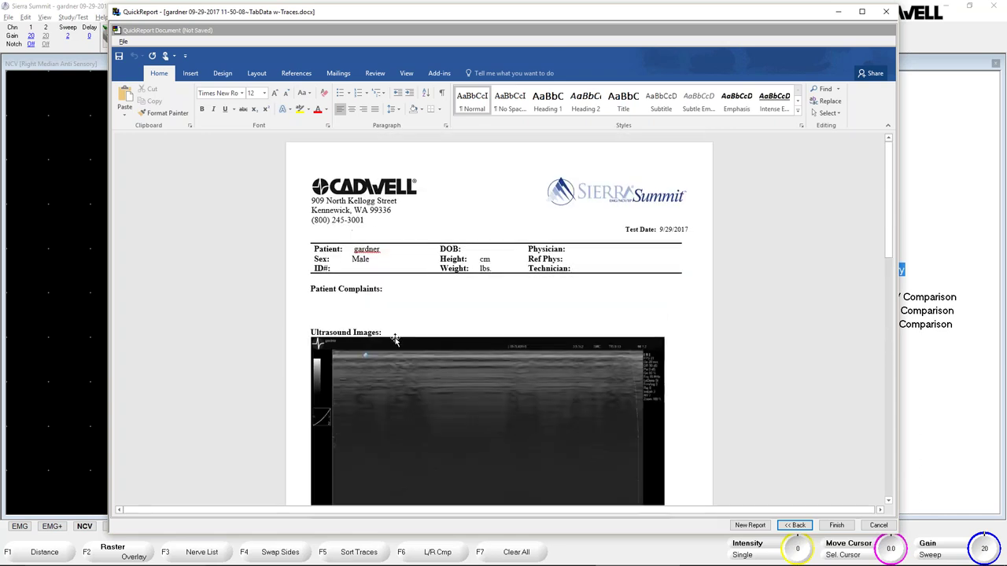
scroll(394, 337, down, 5)
scroll(487, 315, down, 3)
scroll(488, 315, up, 3)
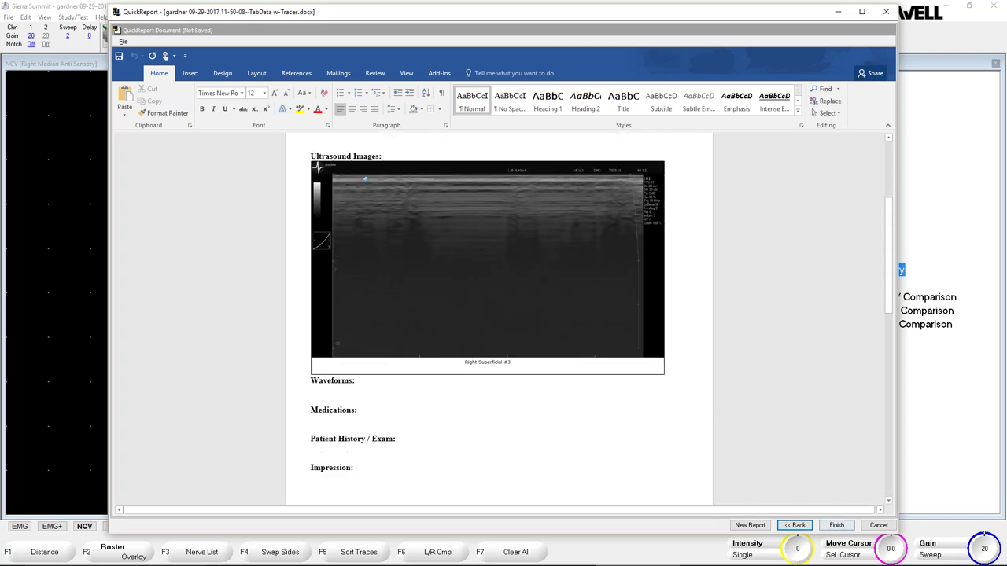
click(886, 11)
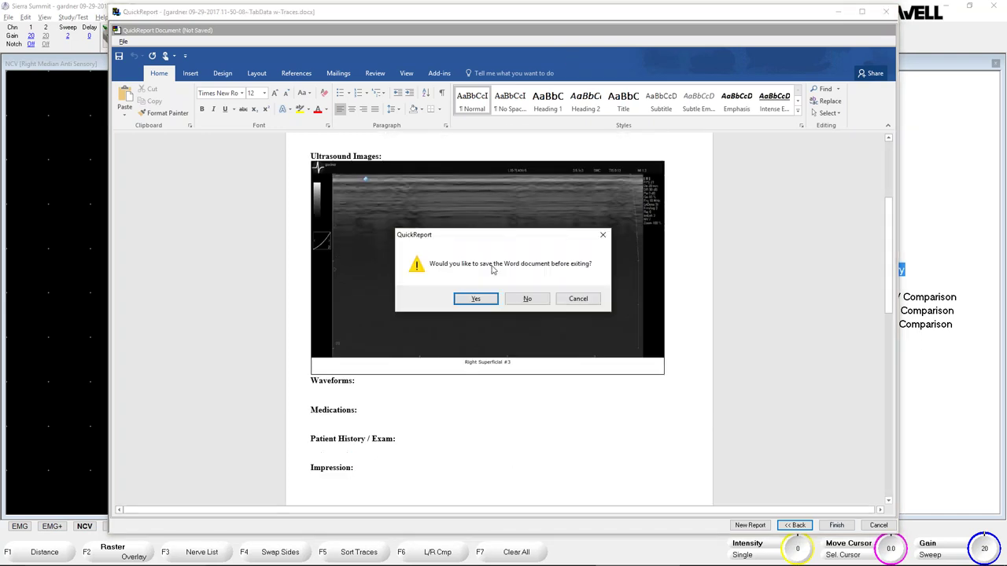
click(527, 299)
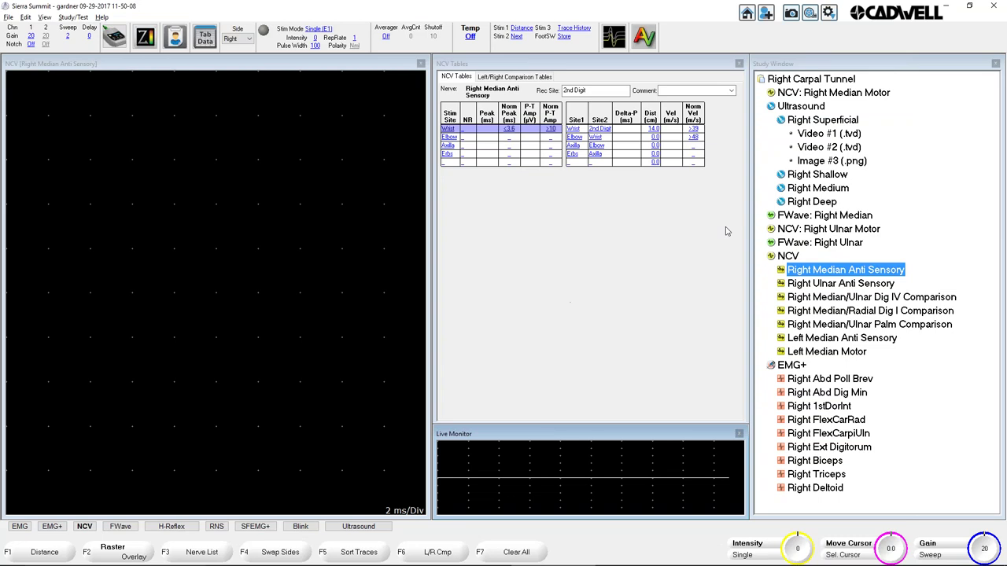
click(804, 107)
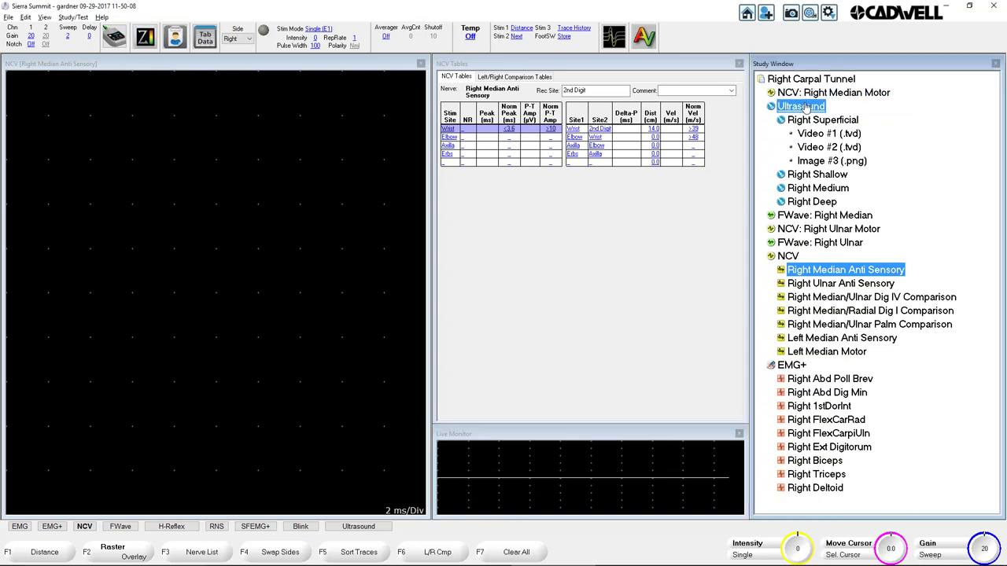
click(801, 107)
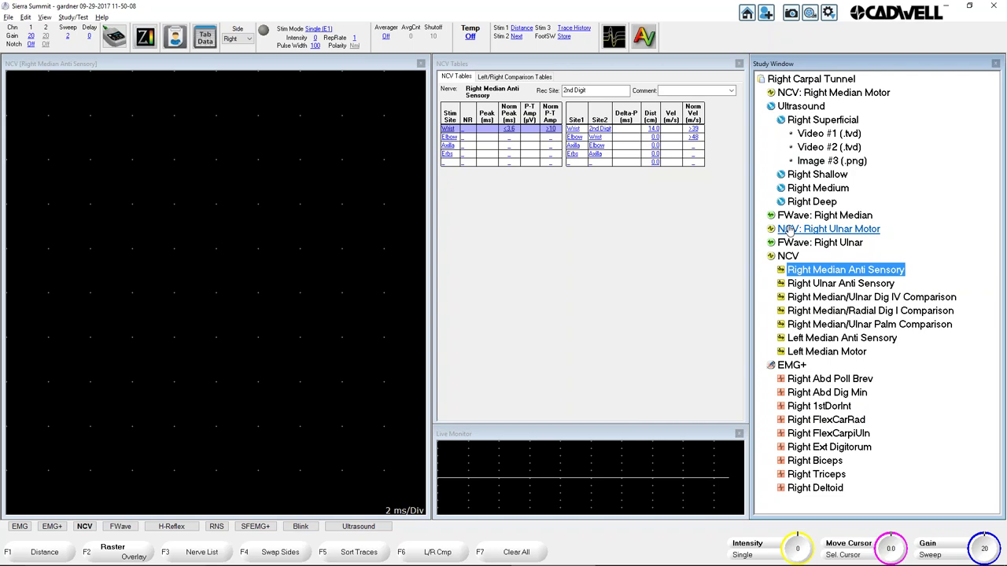
Minimize Sierra Summit and open the User Guide folder within the Summit v3.0.381 Documents of the desktop's Cadwell Software folder
click(947, 8)
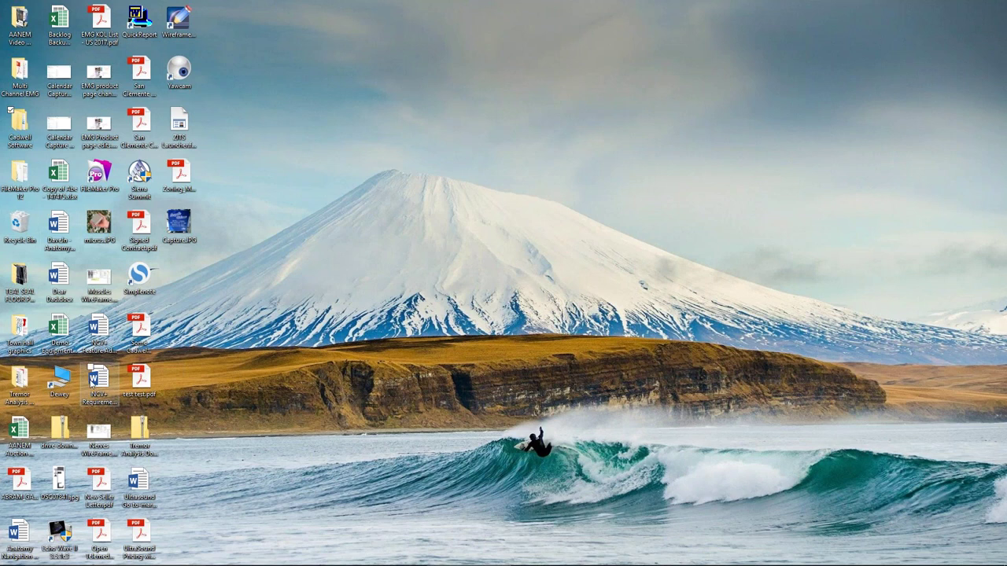
double_click(19, 122)
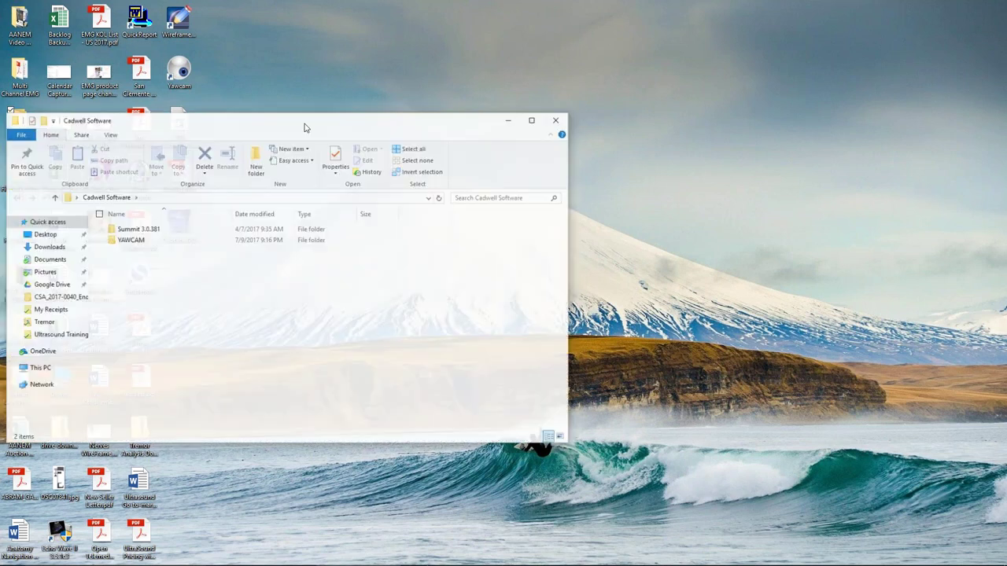
double_click(126, 229)
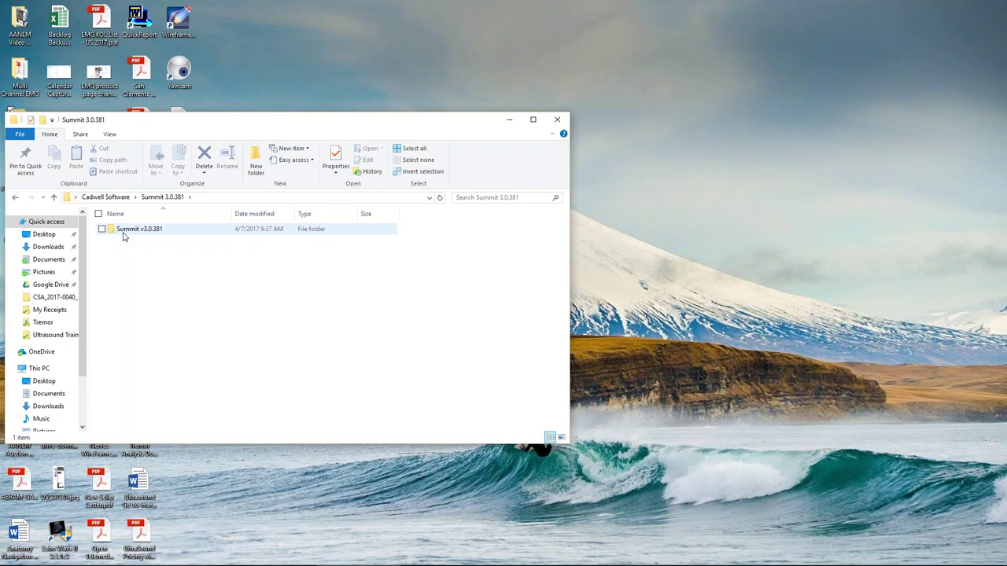
double_click(122, 232)
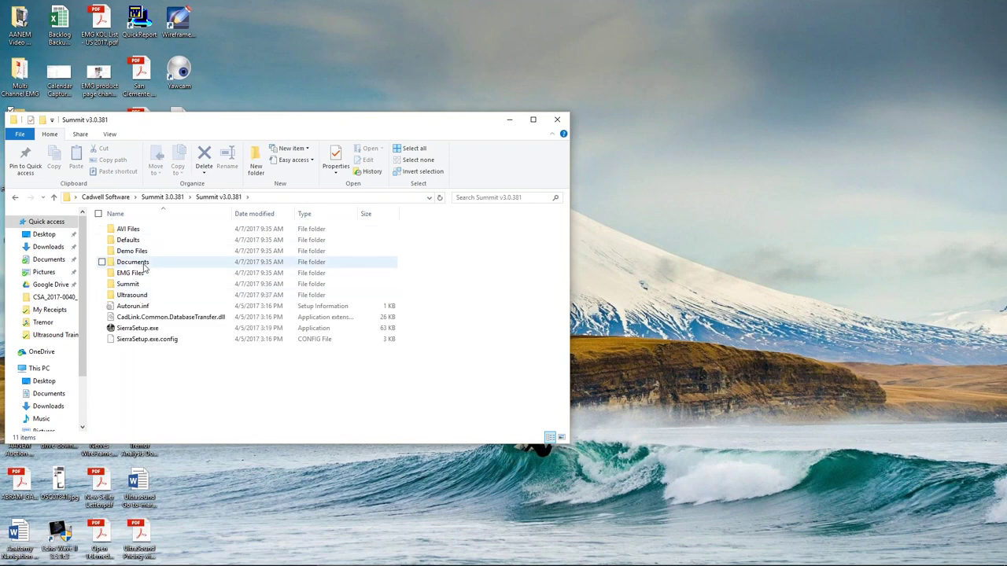
double_click(132, 262)
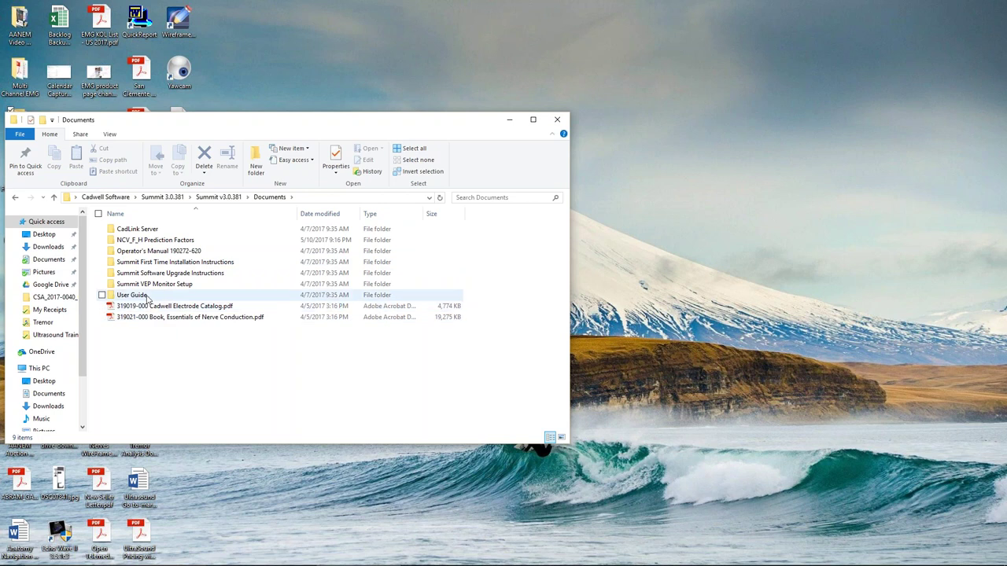
double_click(147, 296)
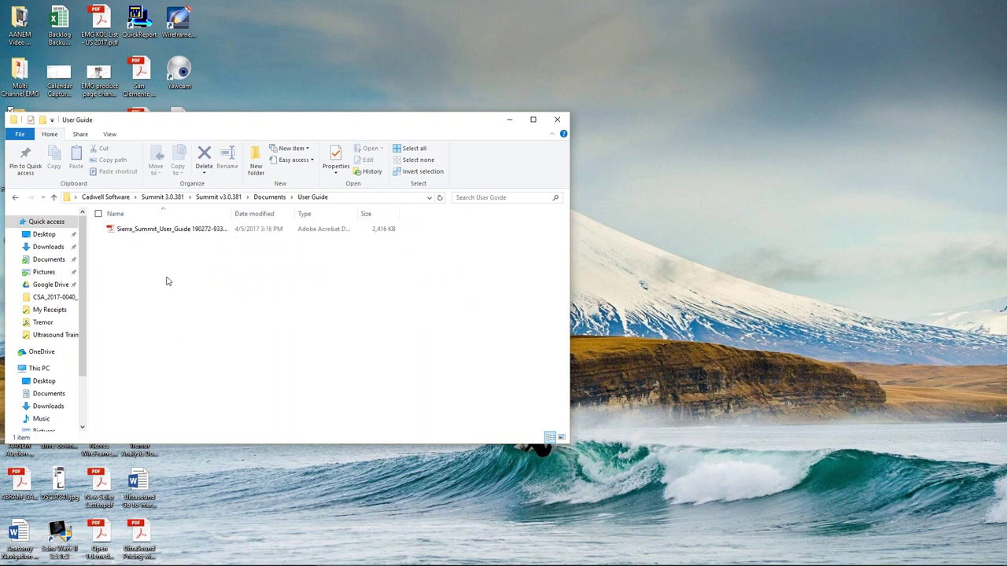
Return to the parent Documents folder, move its window further from the desktop icons, and close it
click(312, 197)
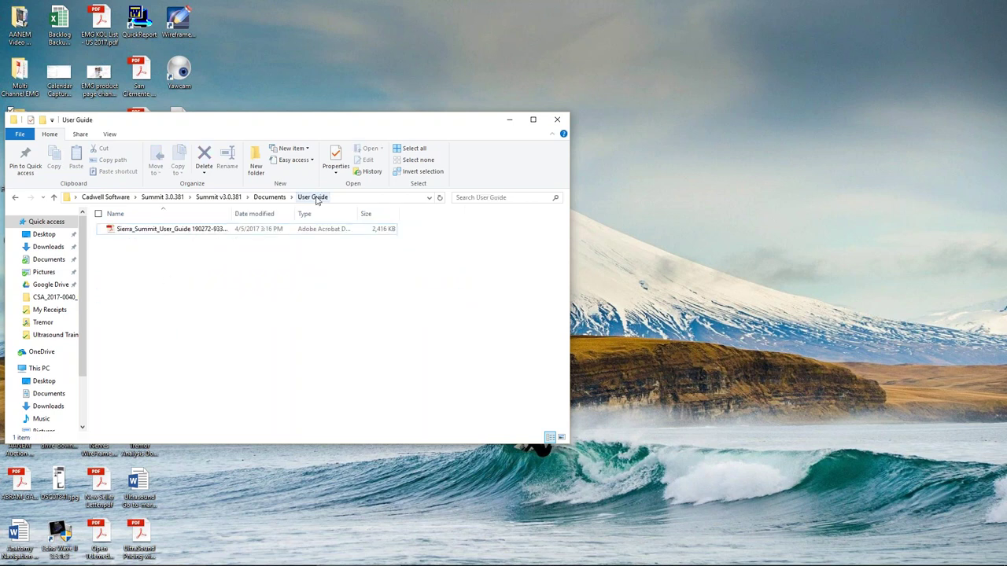
click(269, 198)
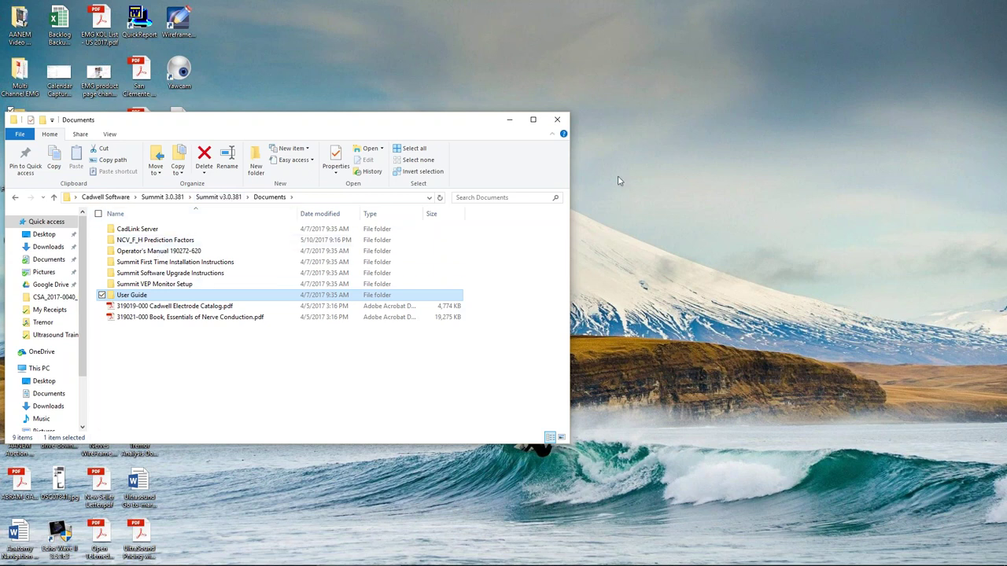
drag(486, 119, 562, 116)
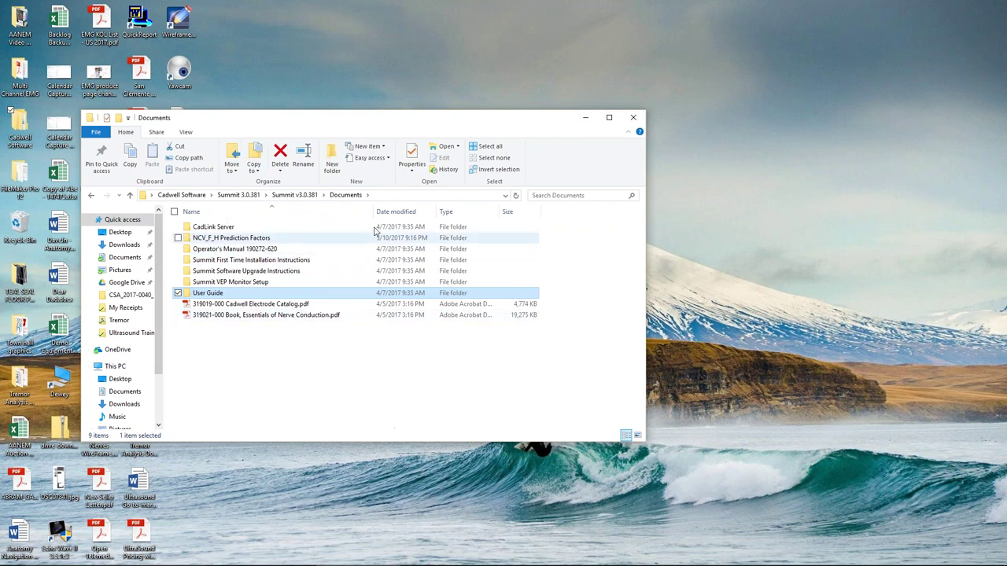
drag(296, 129, 430, 114)
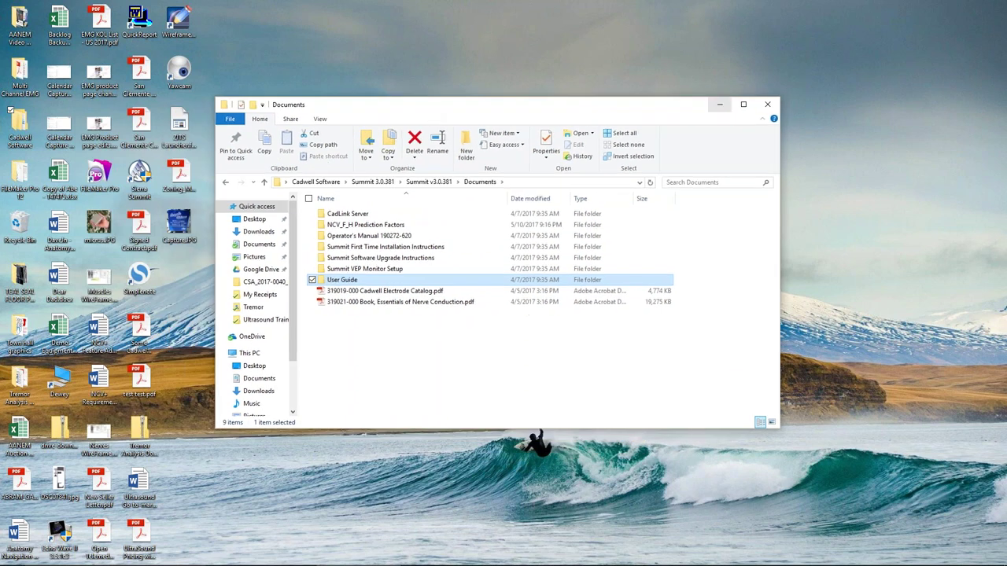
click(766, 107)
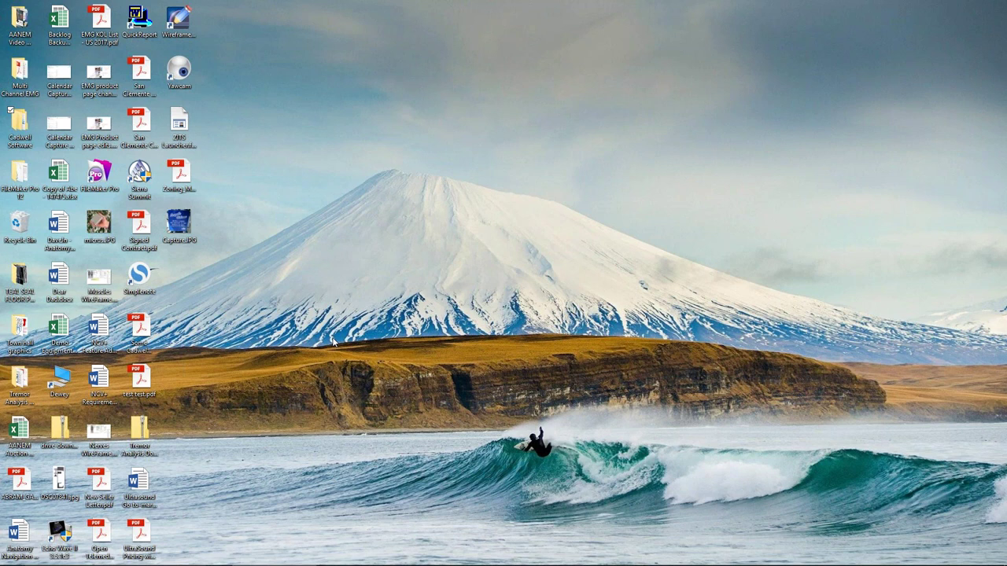
Switch back to Sierra Summit and leave the Right Carpal Tunnel study for the home screen's patient list
mouse_move(555, 565)
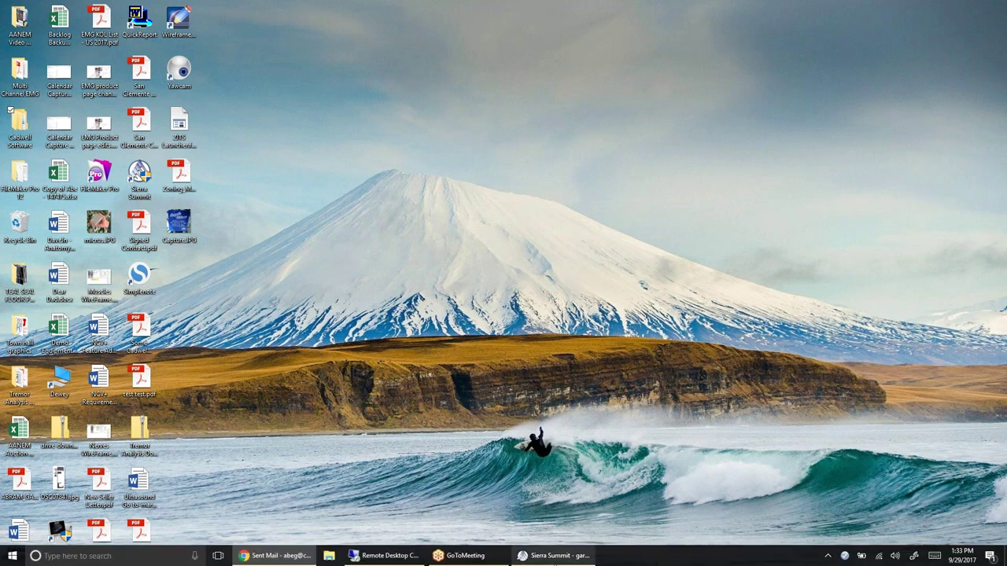
click(558, 555)
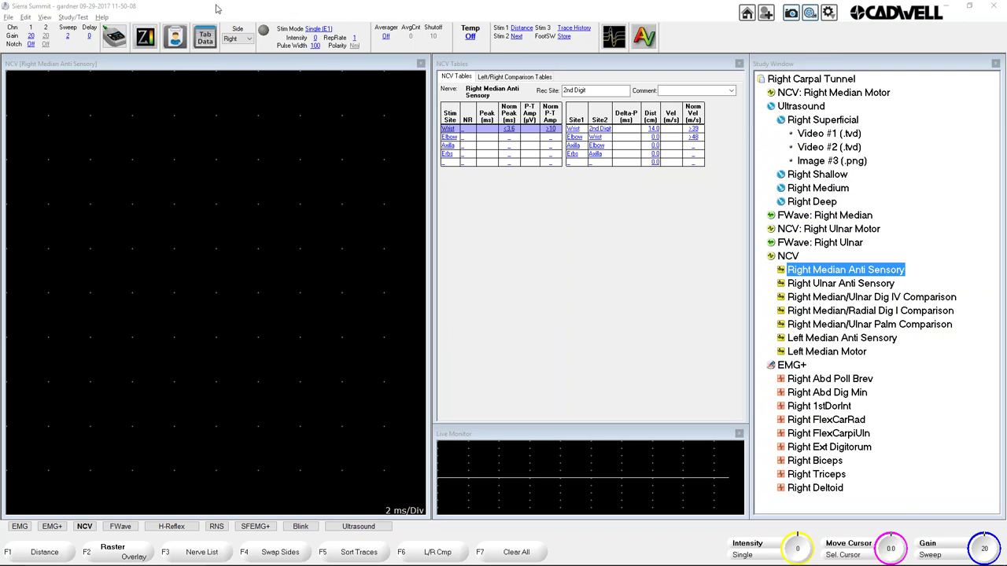
click(563, 10)
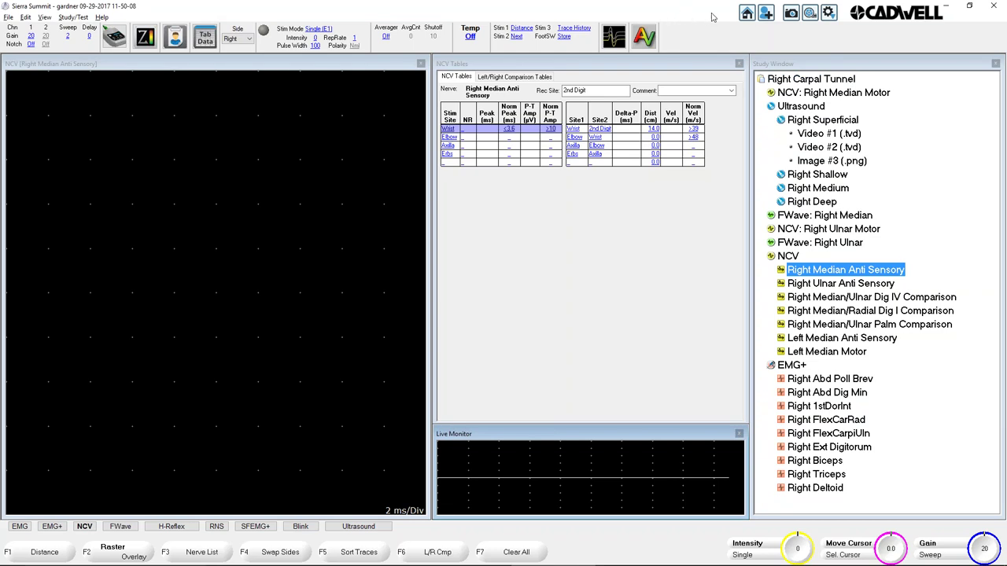
click(746, 14)
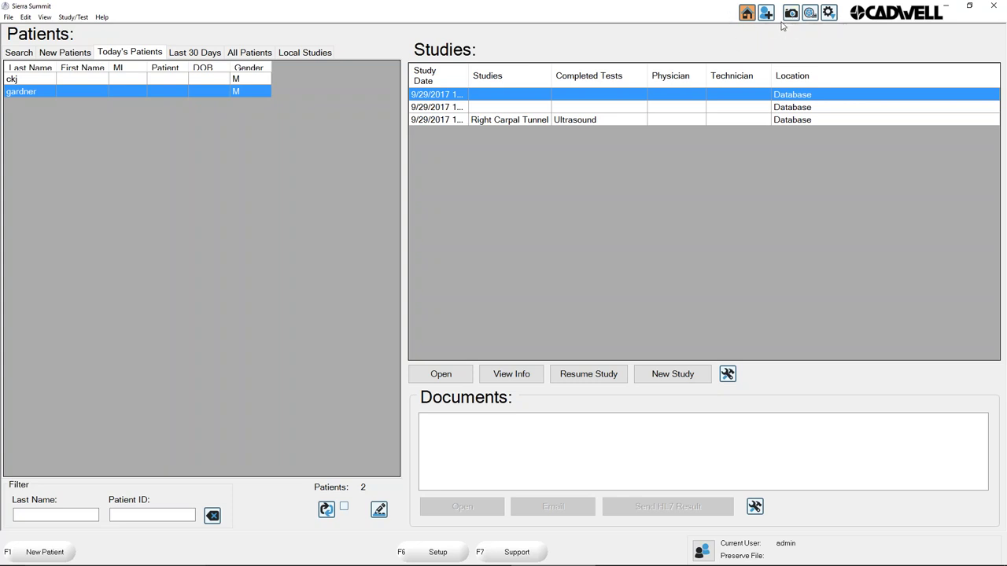
Start a new study for the selected patient with the Ultrasound-Concurrent test at the Superficial site
click(679, 376)
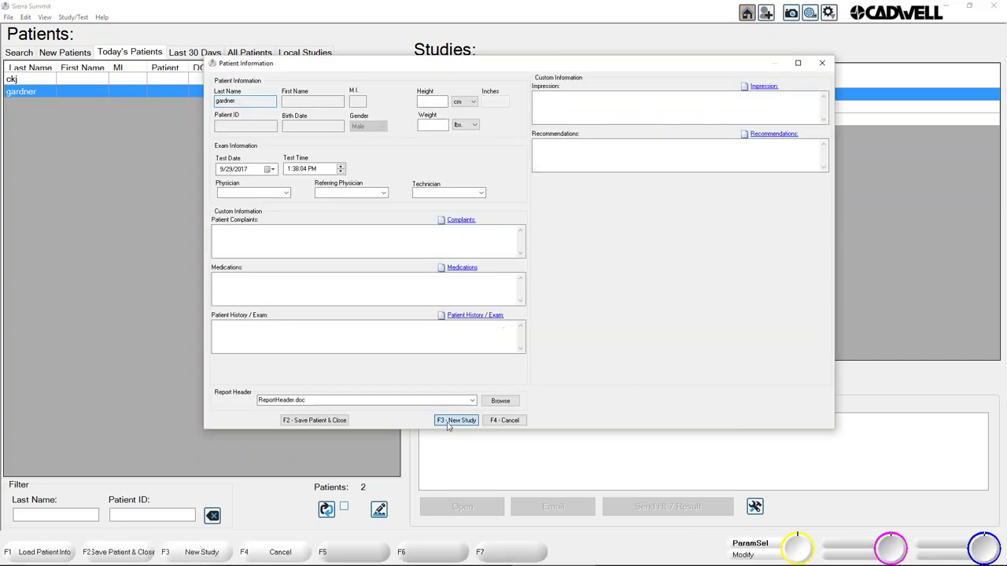
click(457, 424)
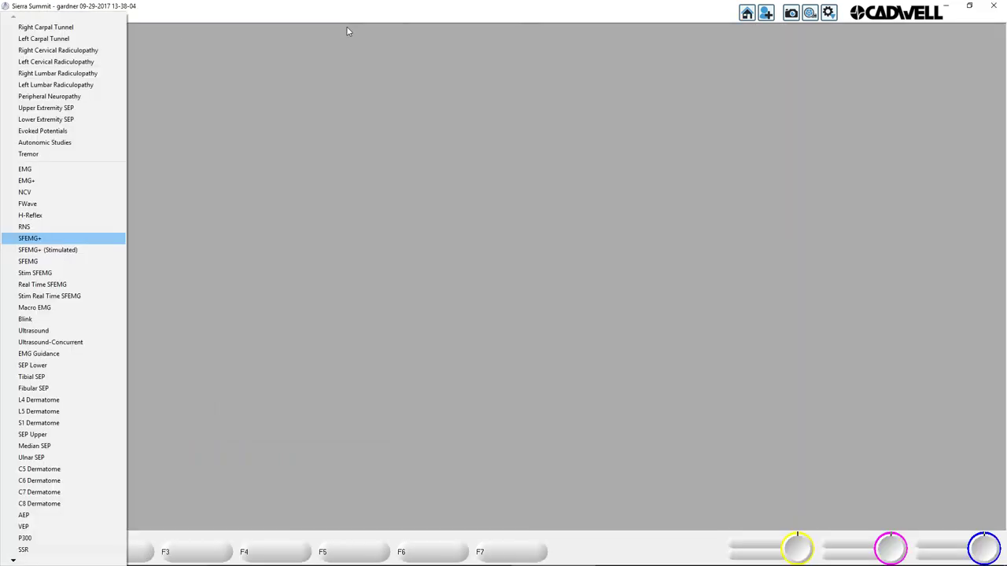
click(79, 343)
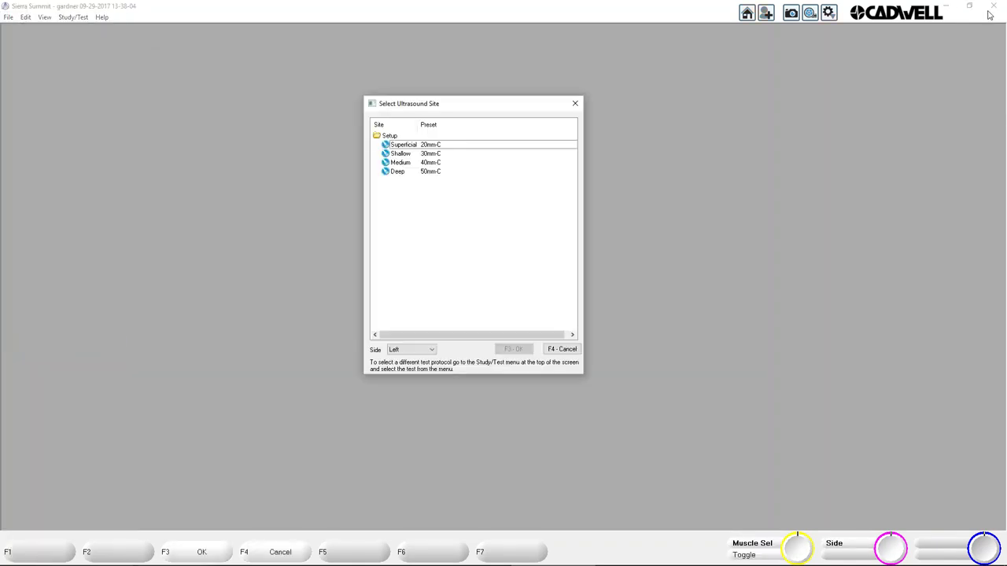
double_click(406, 148)
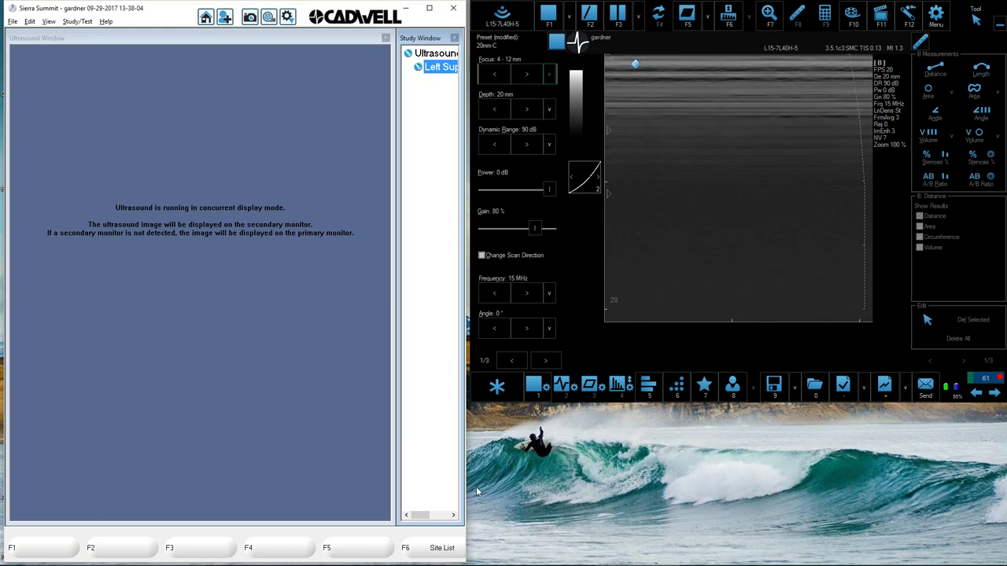
Widen the study window over the ultrasound display and narrow it back to about half the screen
drag(465, 491, 671, 494)
click(728, 472)
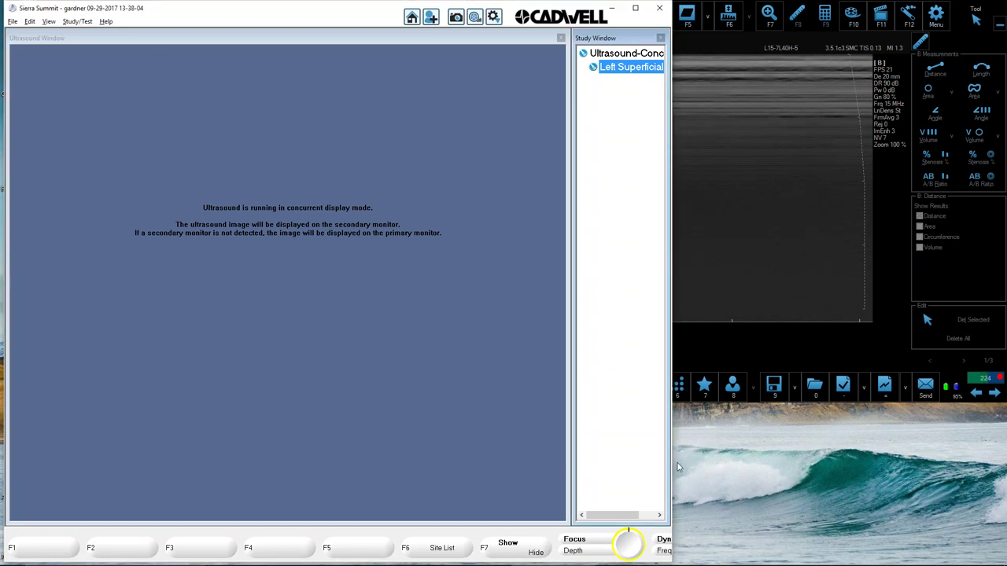
drag(674, 465, 465, 460)
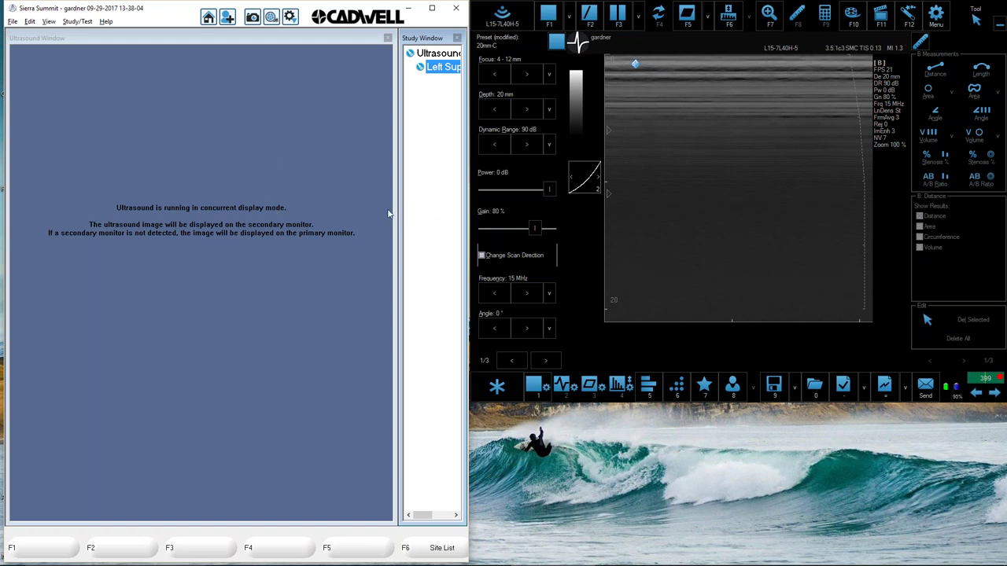
Add an EMG+ test and an EMG Guidance test for the right Abd Poll Brev muscle to the study
click(271, 279)
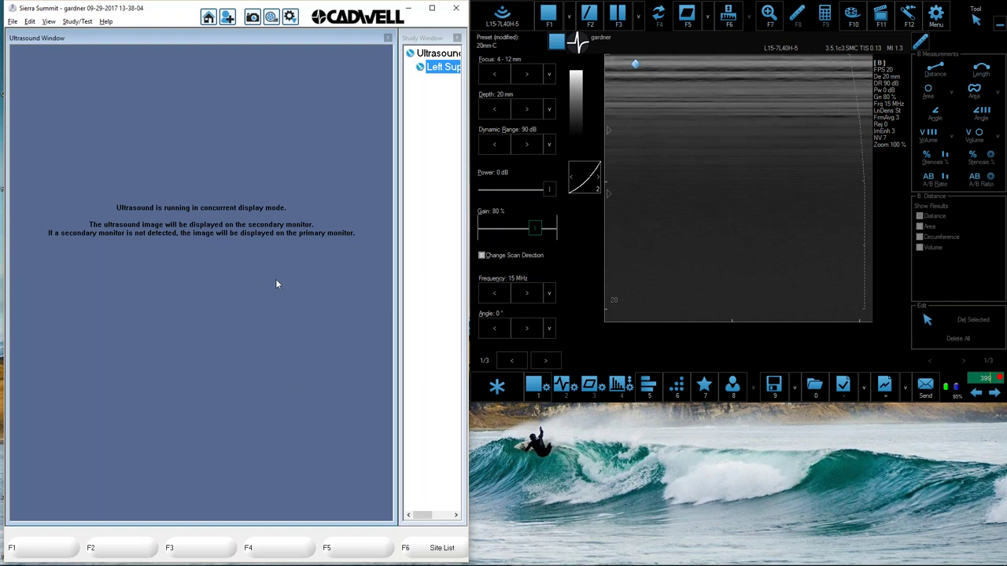
click(79, 22)
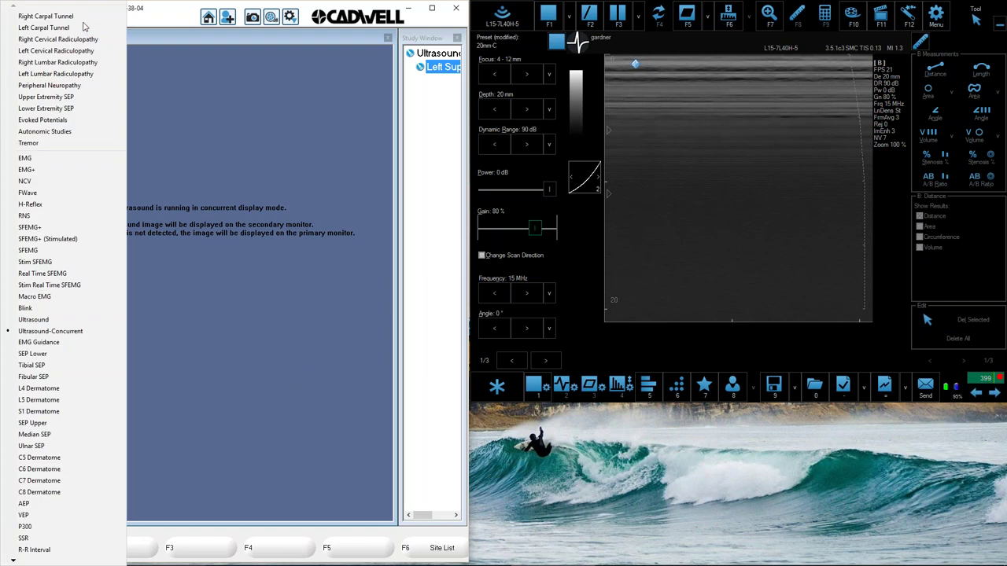
click(33, 170)
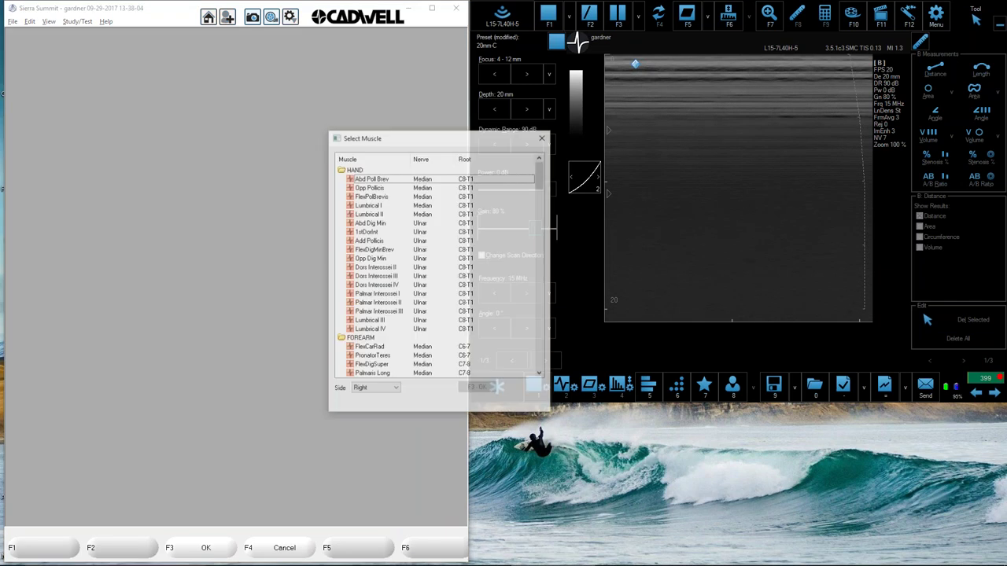
double_click(393, 181)
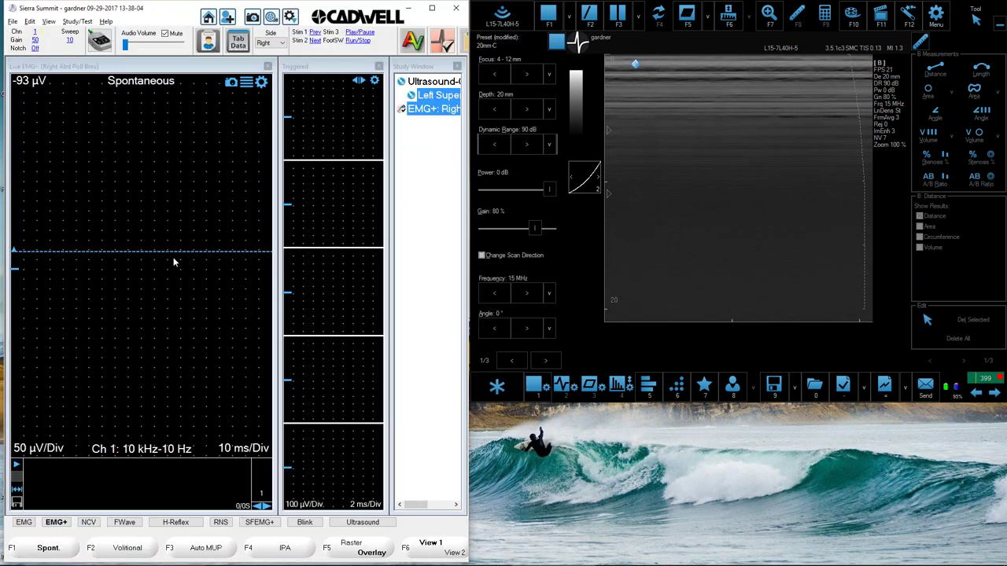
click(77, 22)
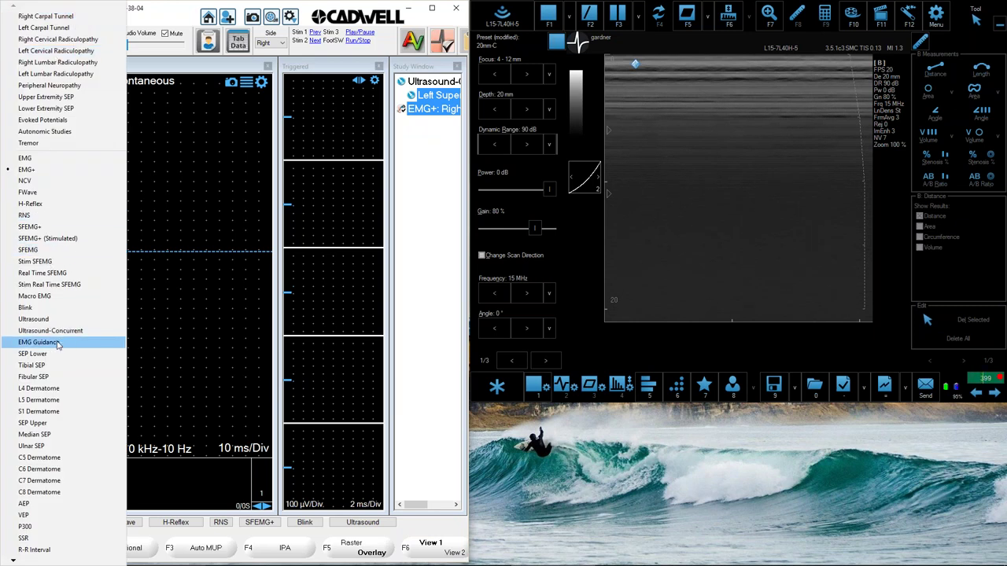
click(55, 343)
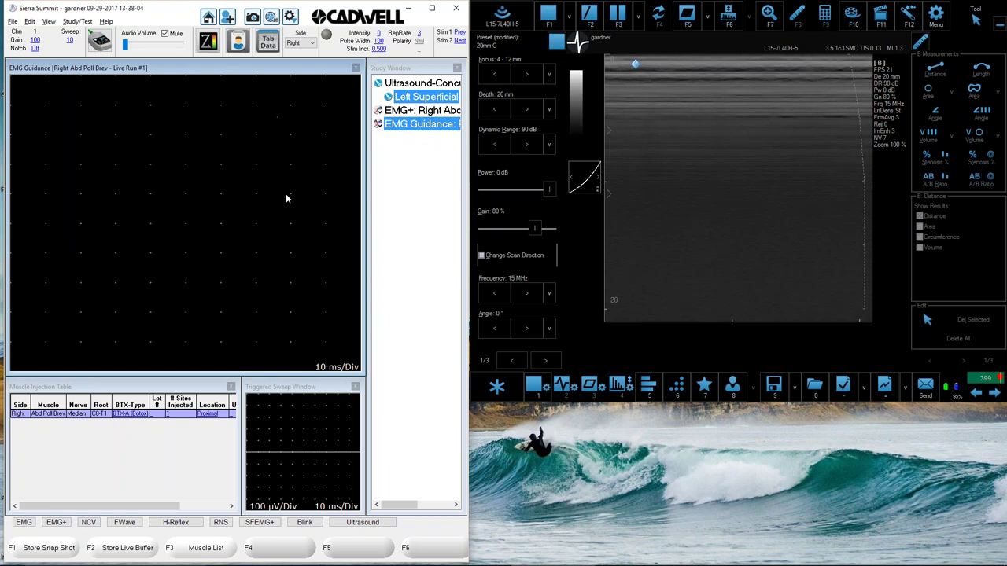
key(Tab)
click(516, 328)
click(648, 346)
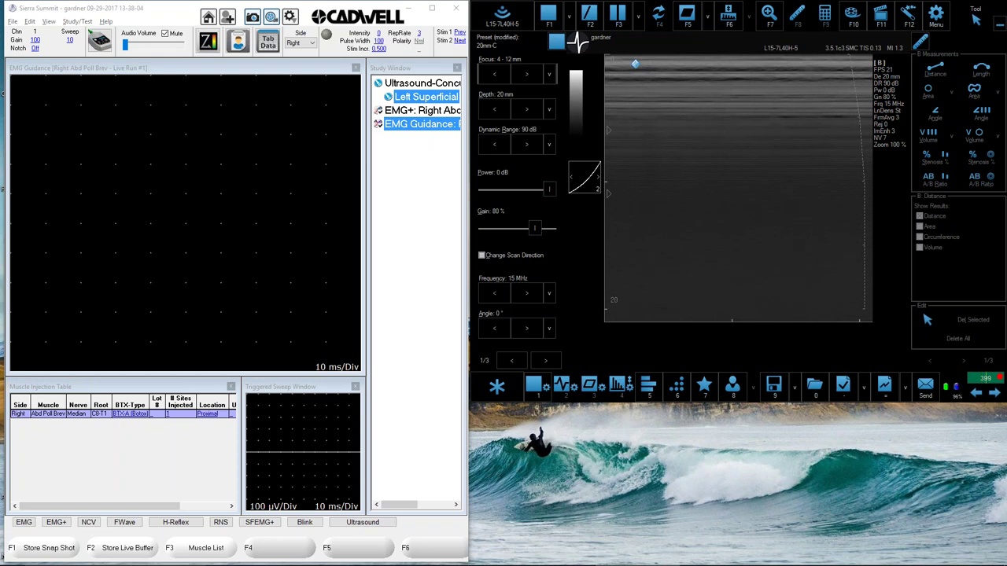
Reopen the EMG+ test of the right Abd Poll Brev and leave the study for the home screen
click(167, 12)
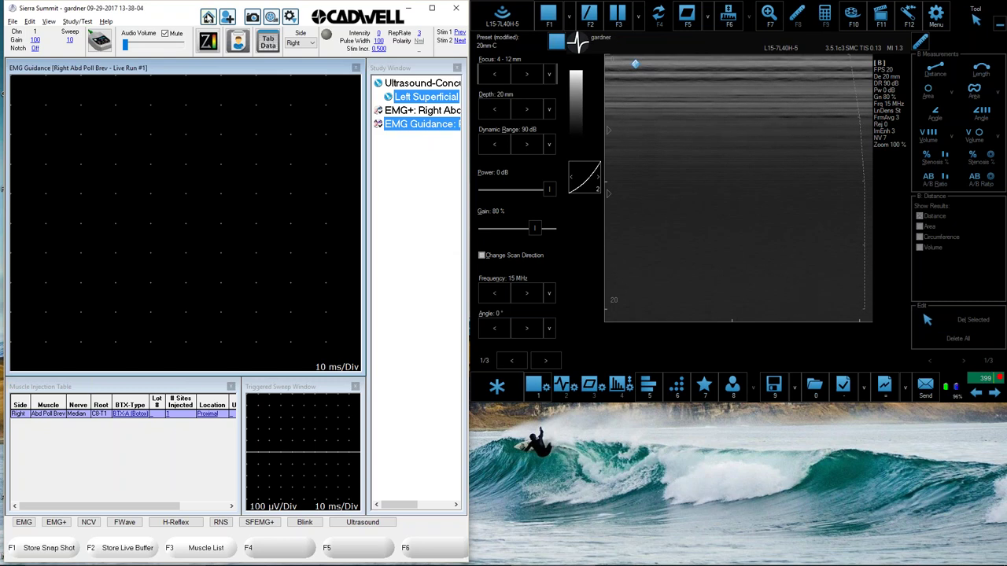
click(417, 114)
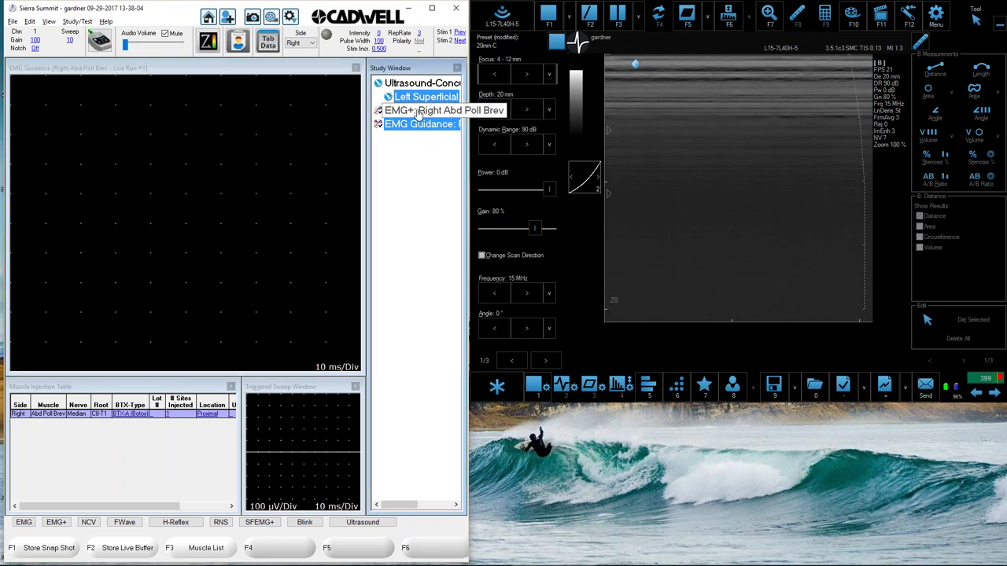
double_click(417, 114)
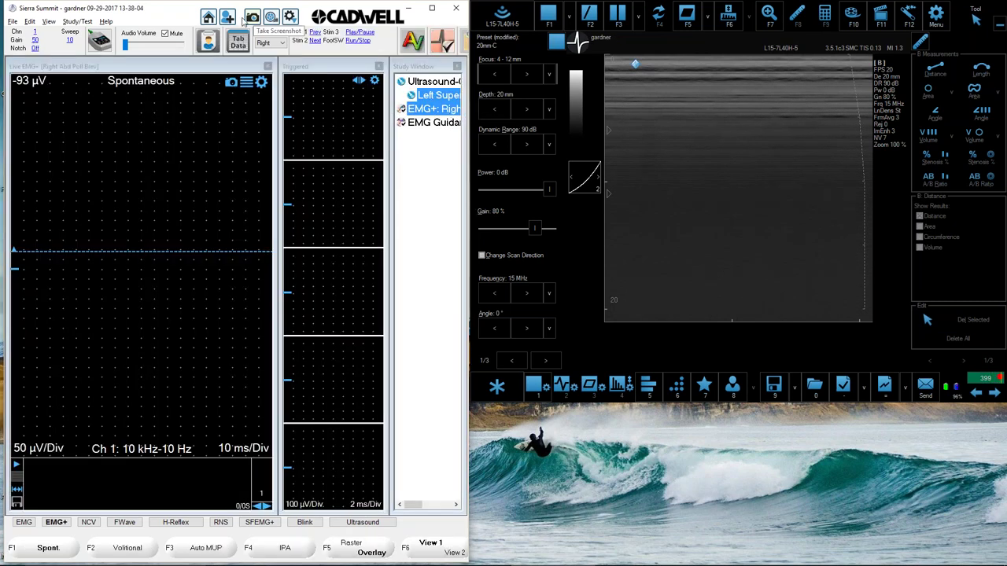
click(206, 19)
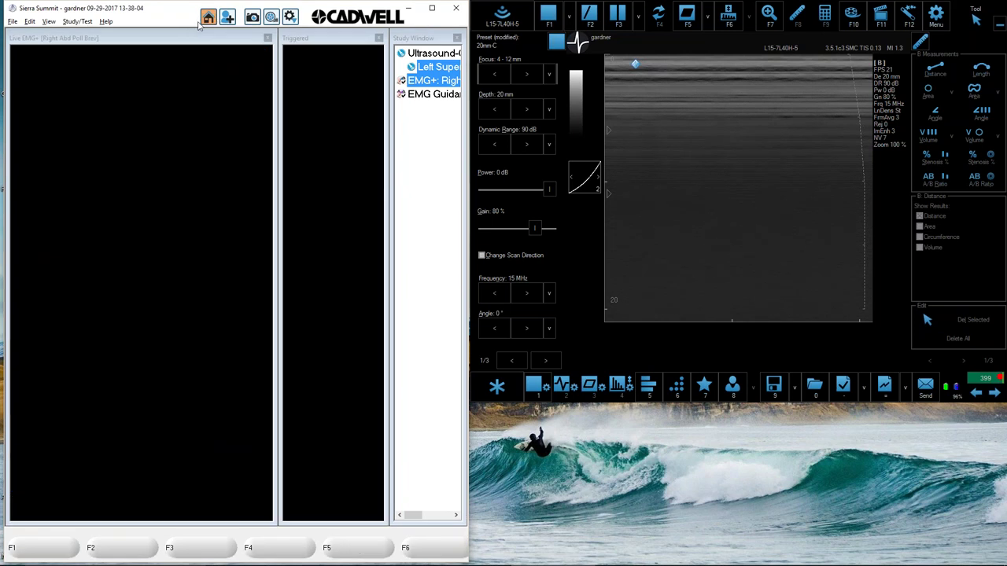
click(525, 18)
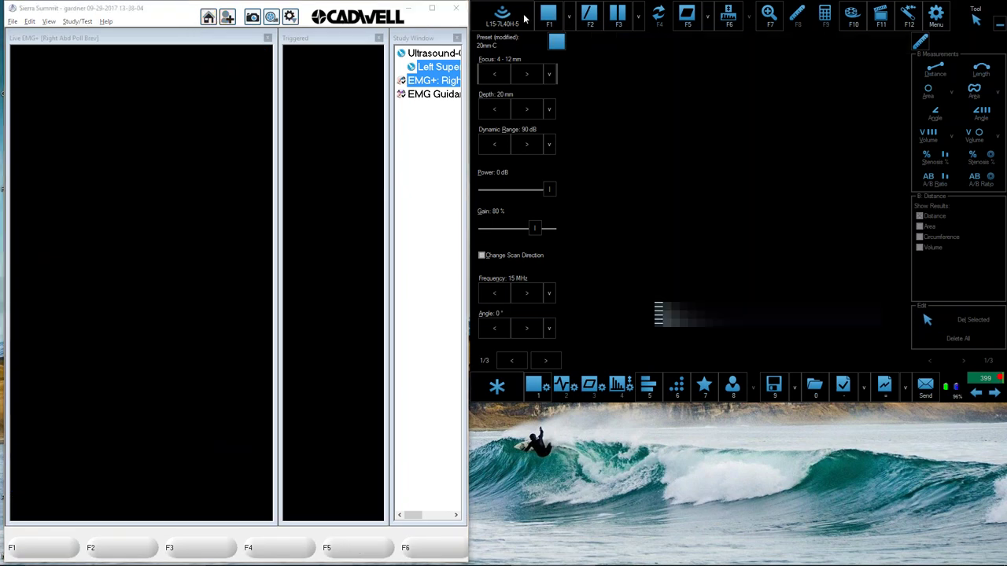